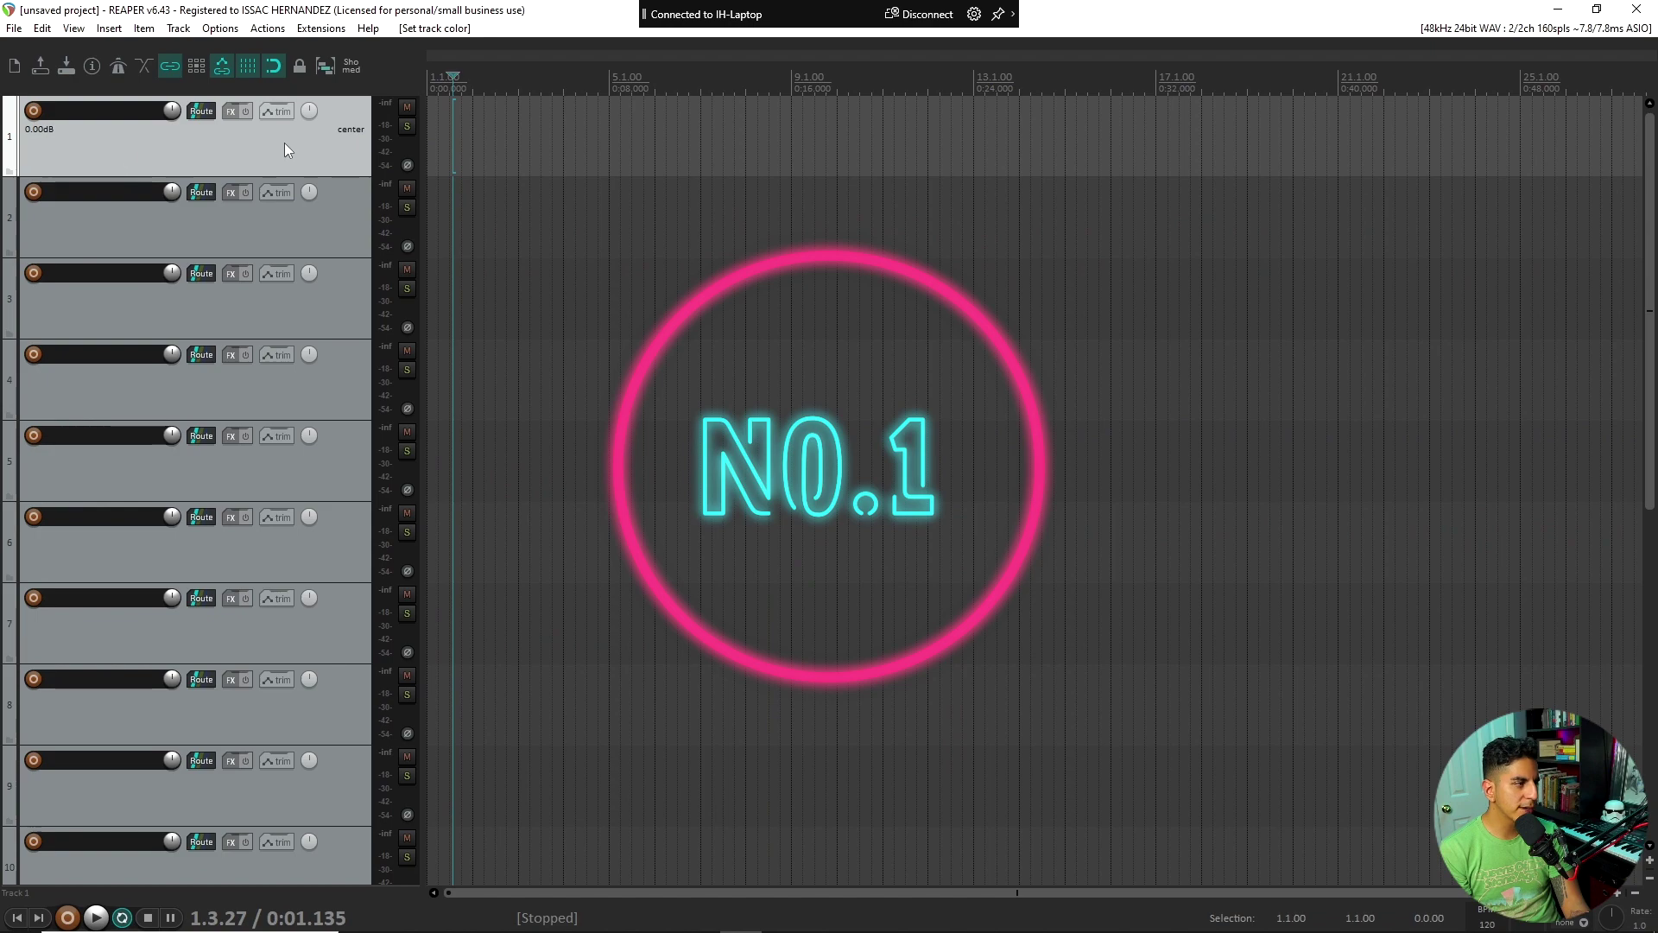
# Open SWS color management from the first track's color options and bring up its custom color palette.
pyautogui.rightClick(283, 144)
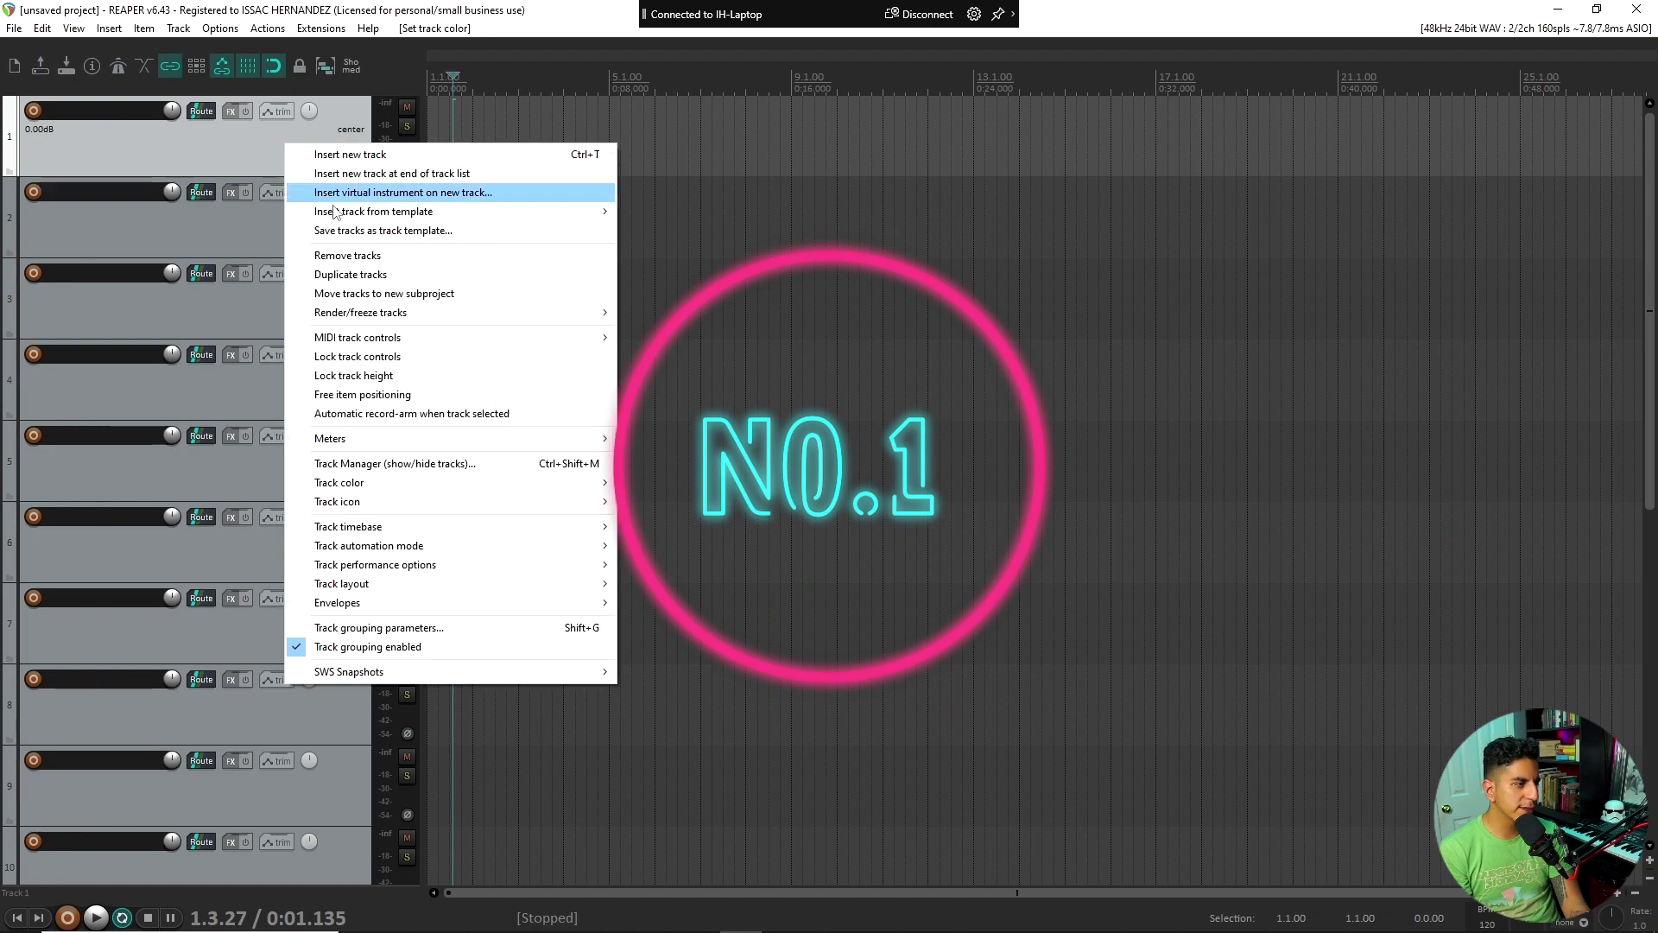
pyautogui.moveTo(464, 490)
pyautogui.moveTo(663, 560)
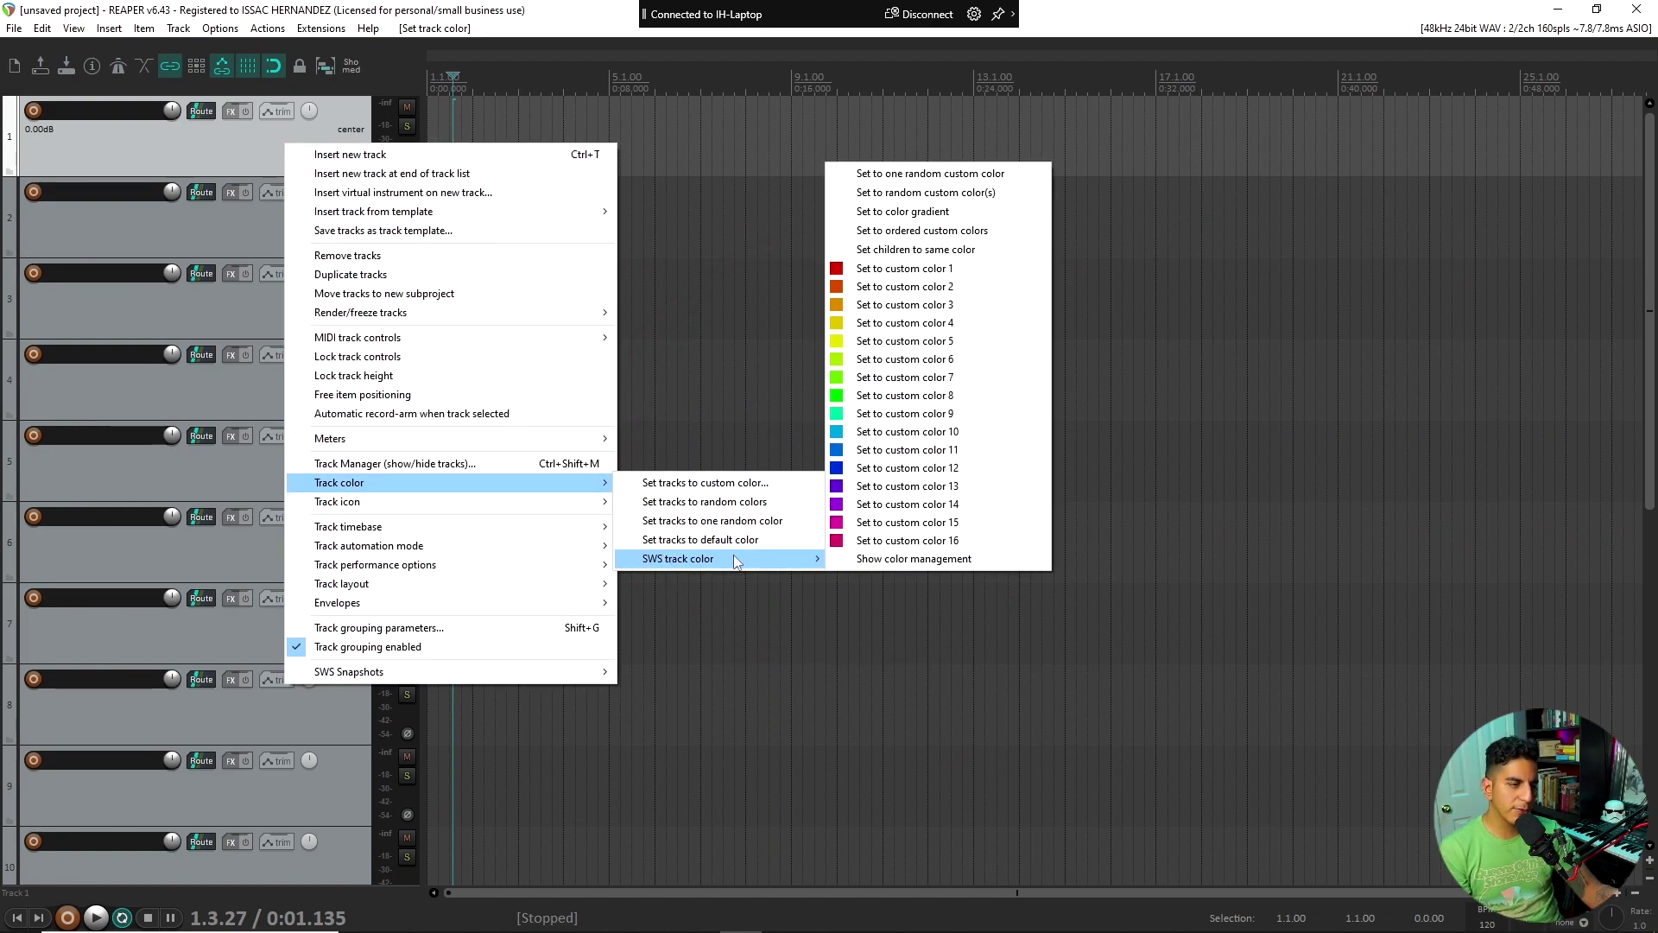
pyautogui.click(864, 561)
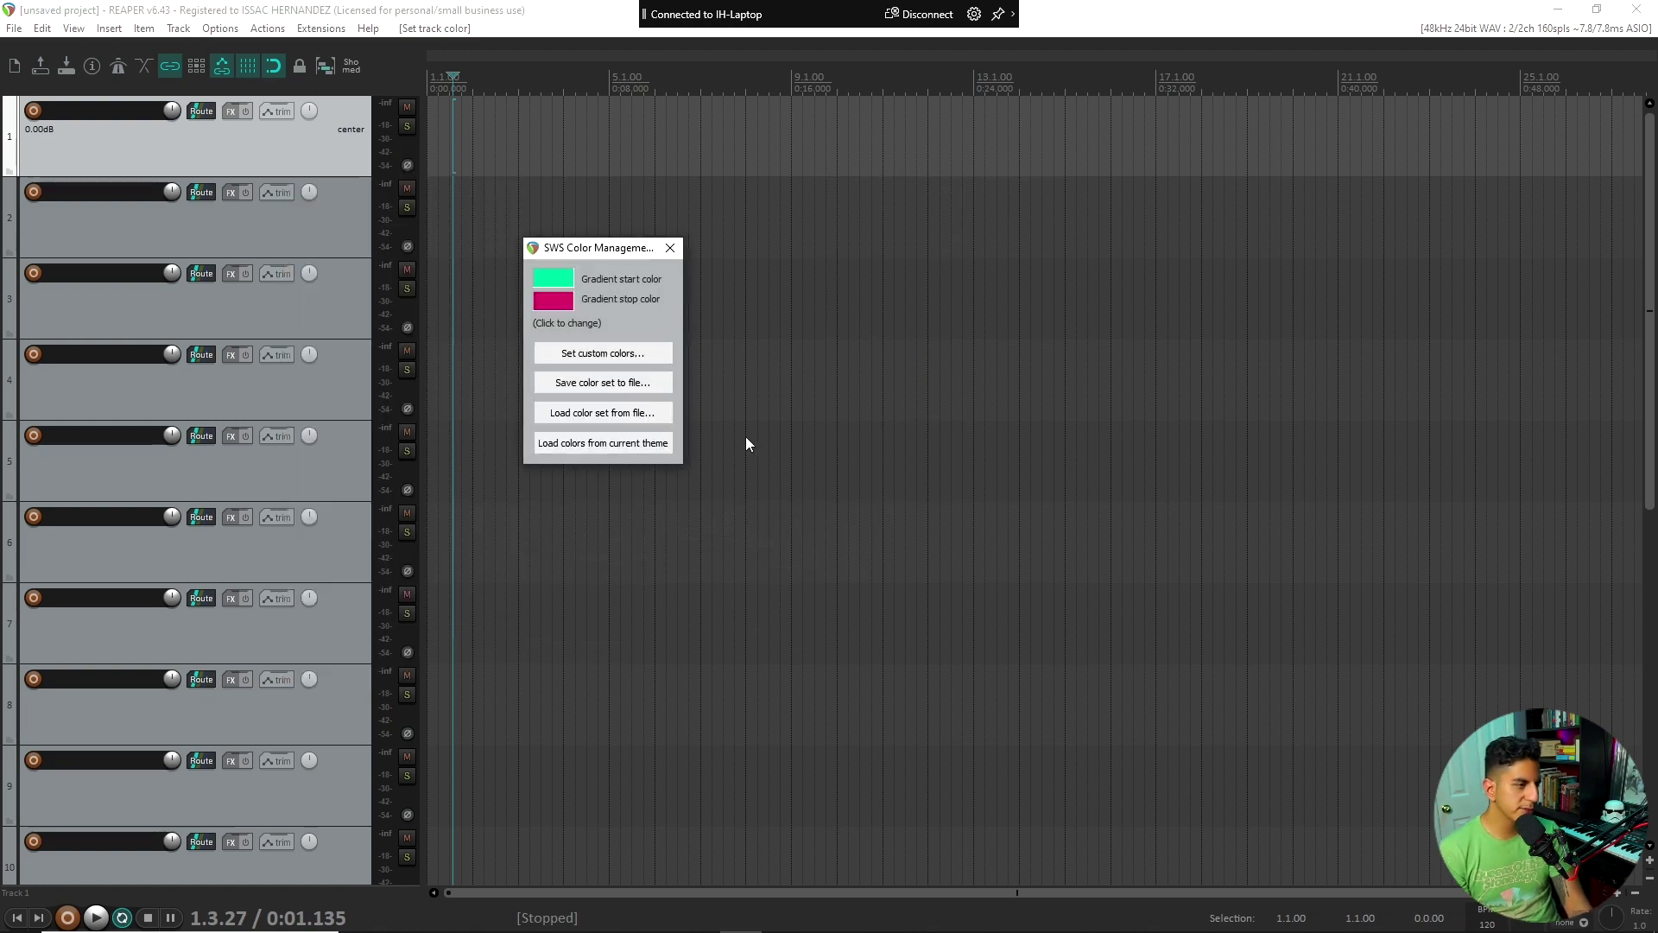
pyautogui.click(618, 355)
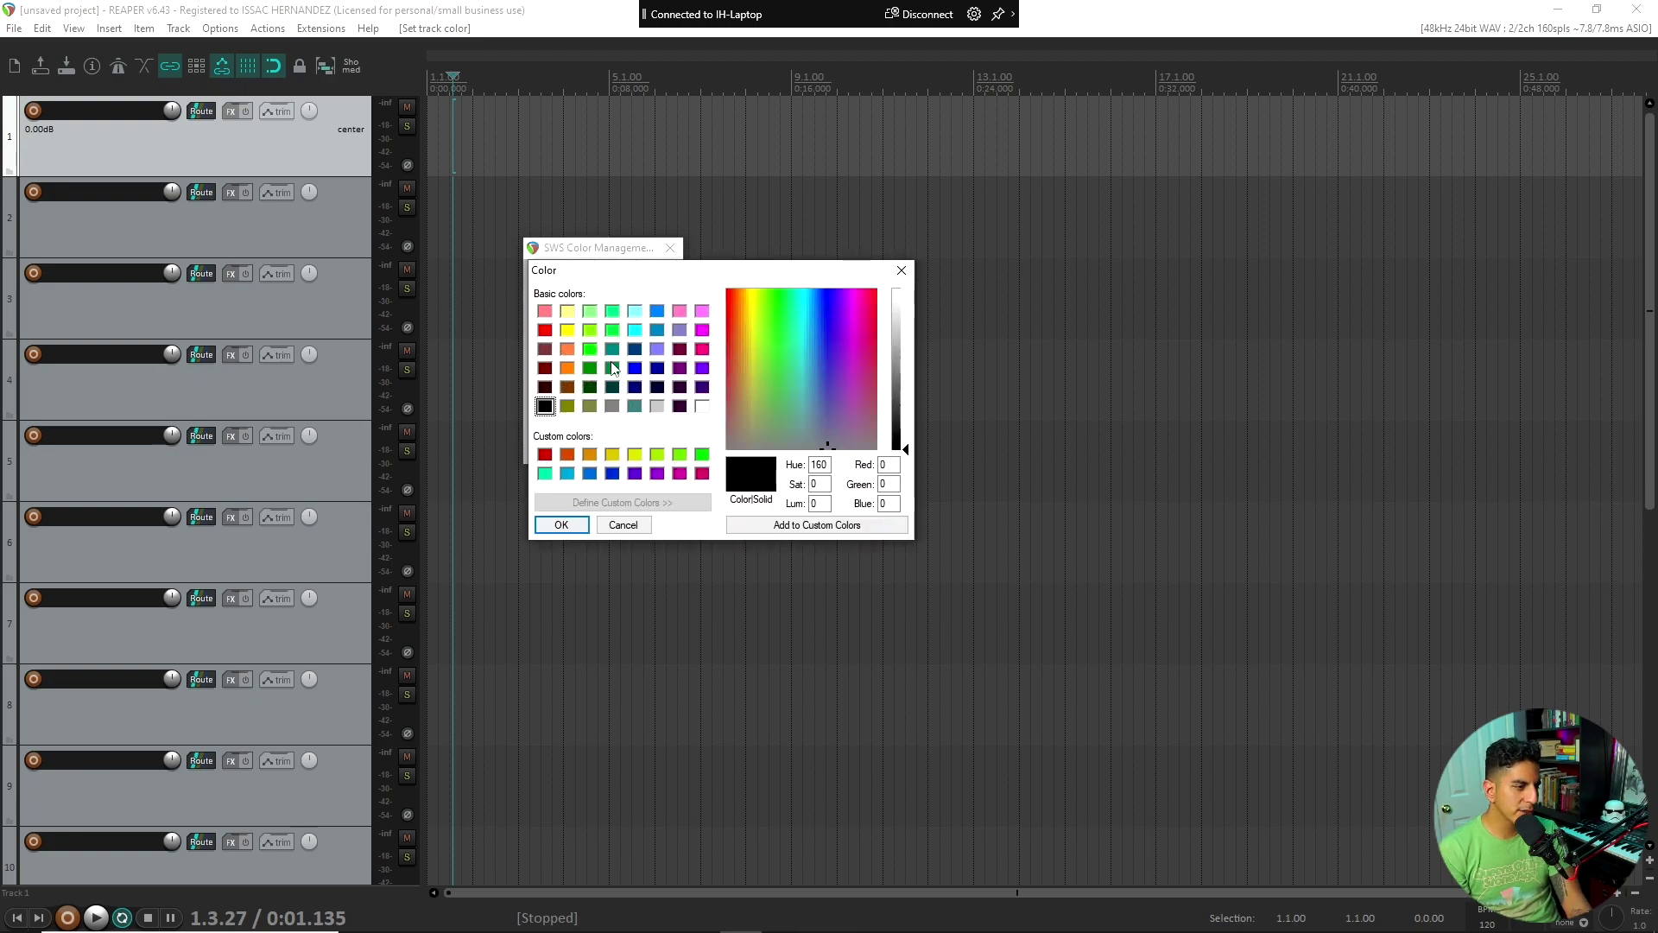
# Preview several custom and basic color swatches in the palette, and close both color windows without applying anything.
pyautogui.click(544, 456)
pyautogui.click(566, 455)
pyautogui.click(589, 455)
pyautogui.click(679, 456)
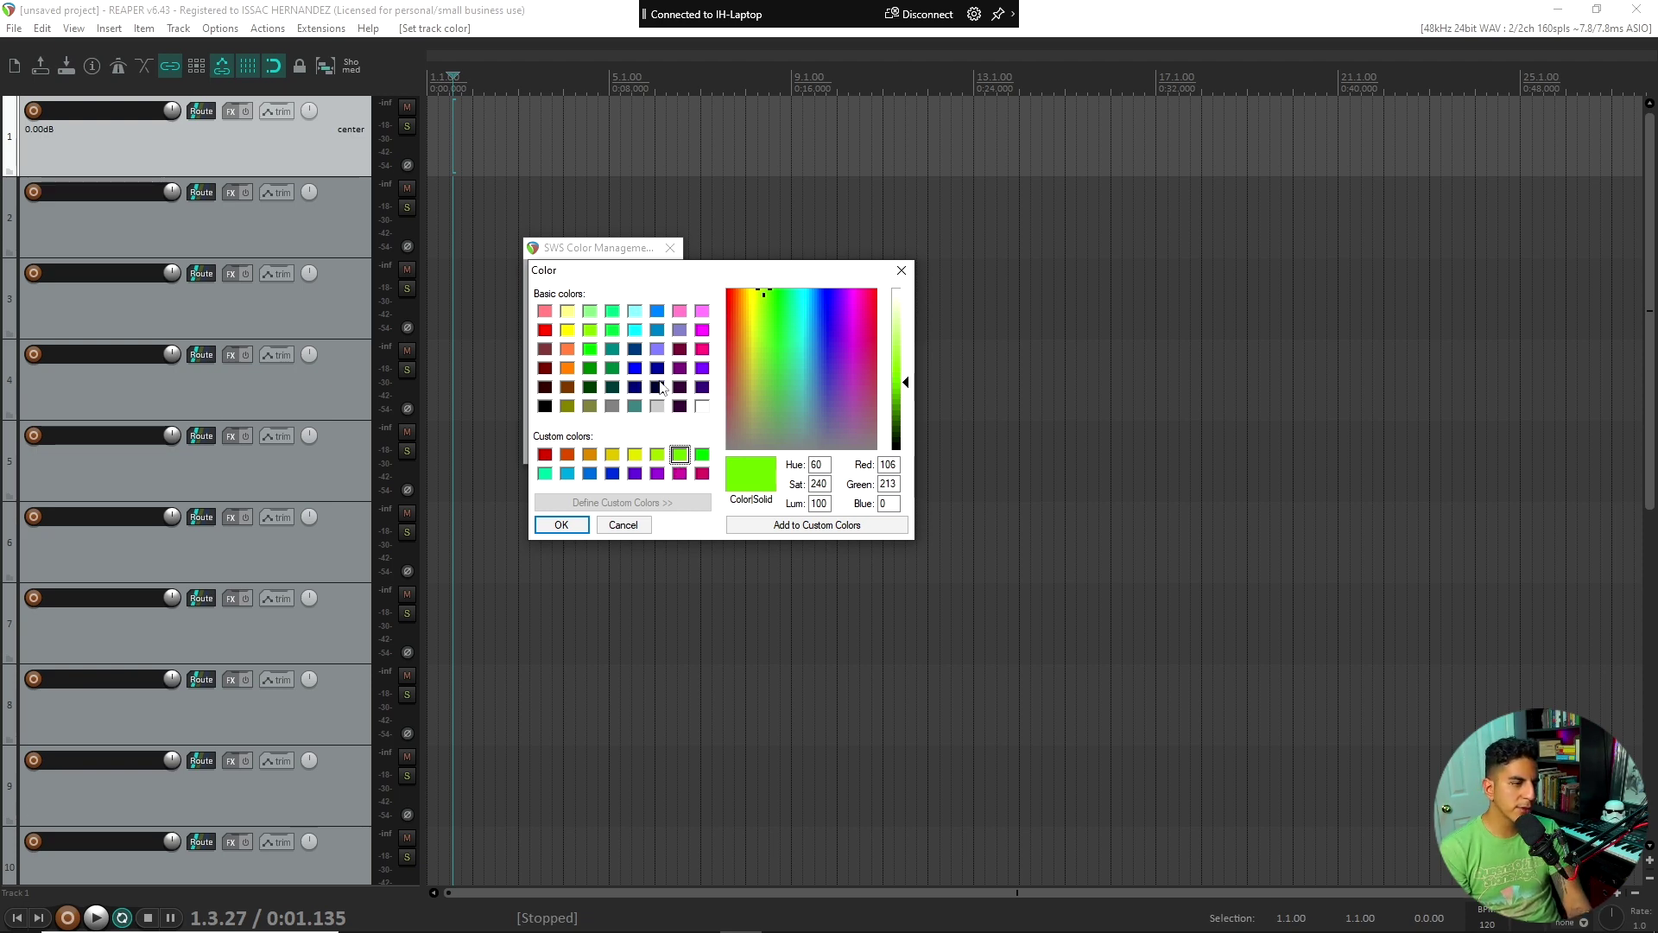
pyautogui.click(590, 332)
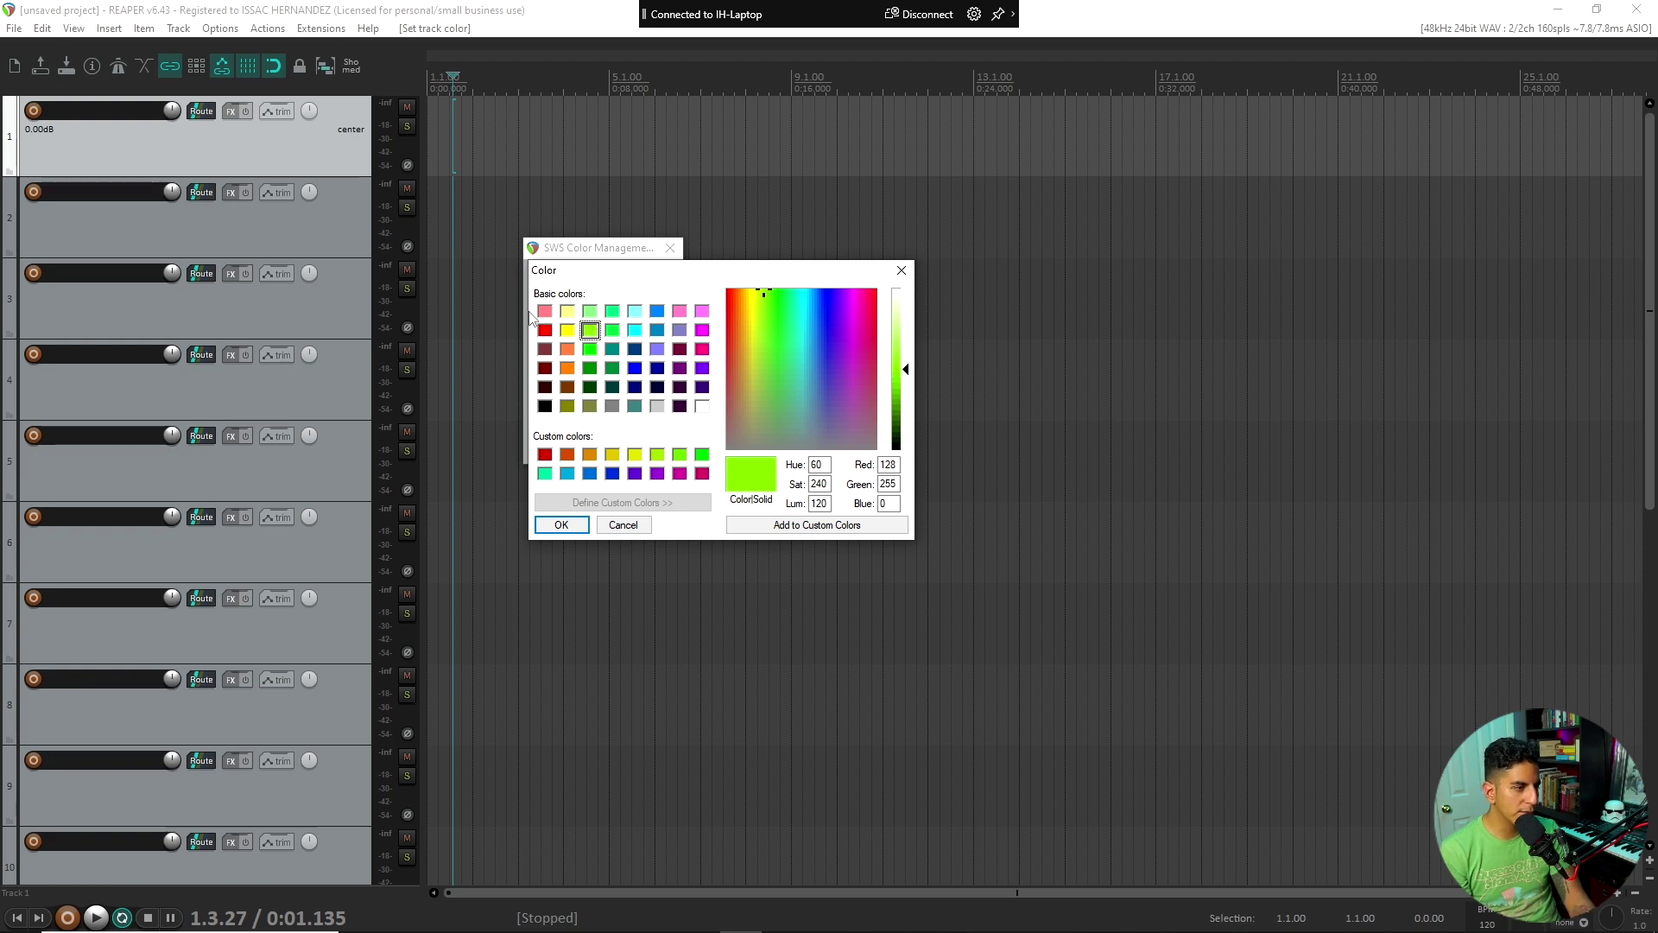
pyautogui.click(548, 333)
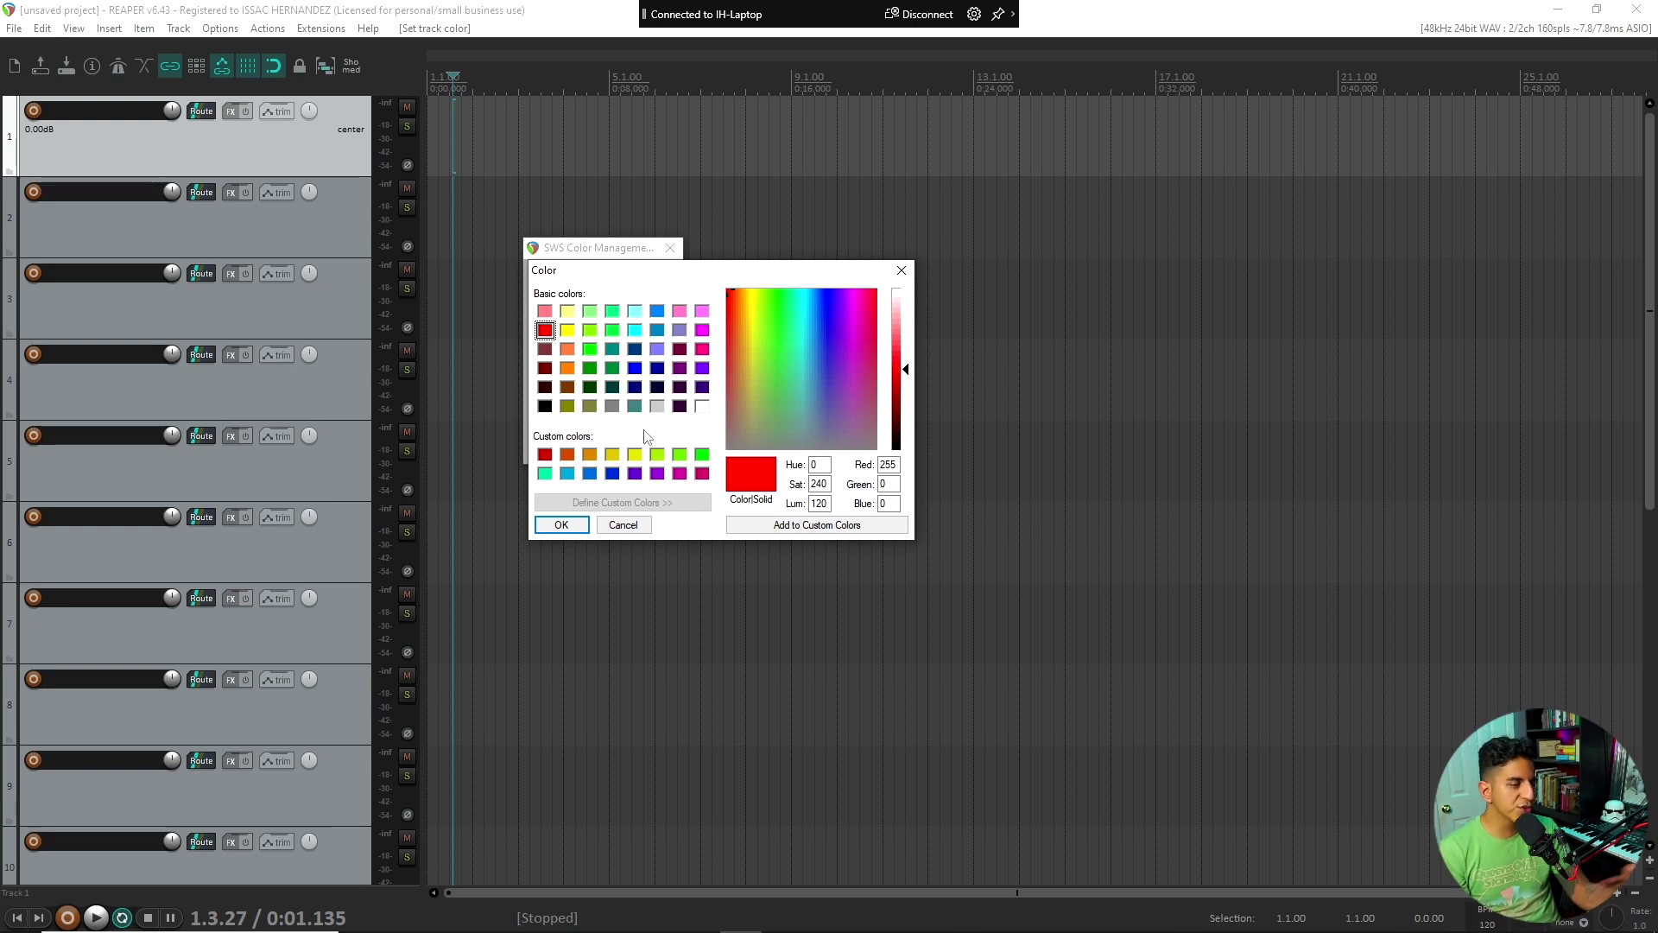
pyautogui.click(680, 455)
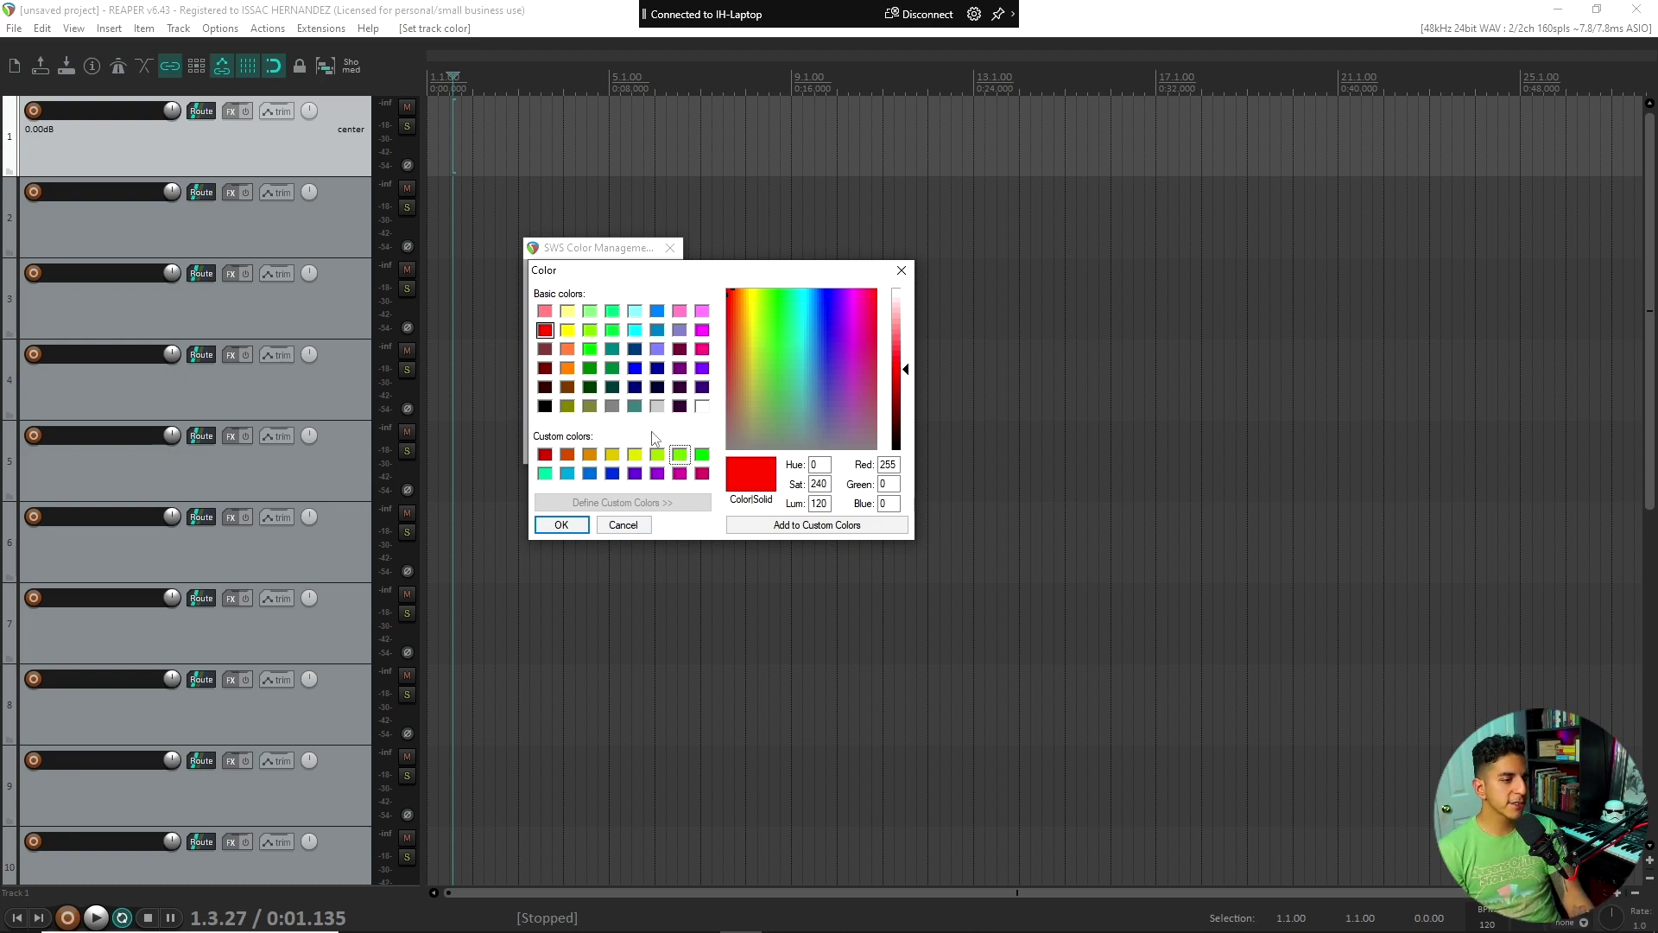
pyautogui.click(902, 270)
pyautogui.click(670, 248)
# Select tracks 1 to 4 and assign them random custom colors from the SWS track color options.
pyautogui.click(349, 242)
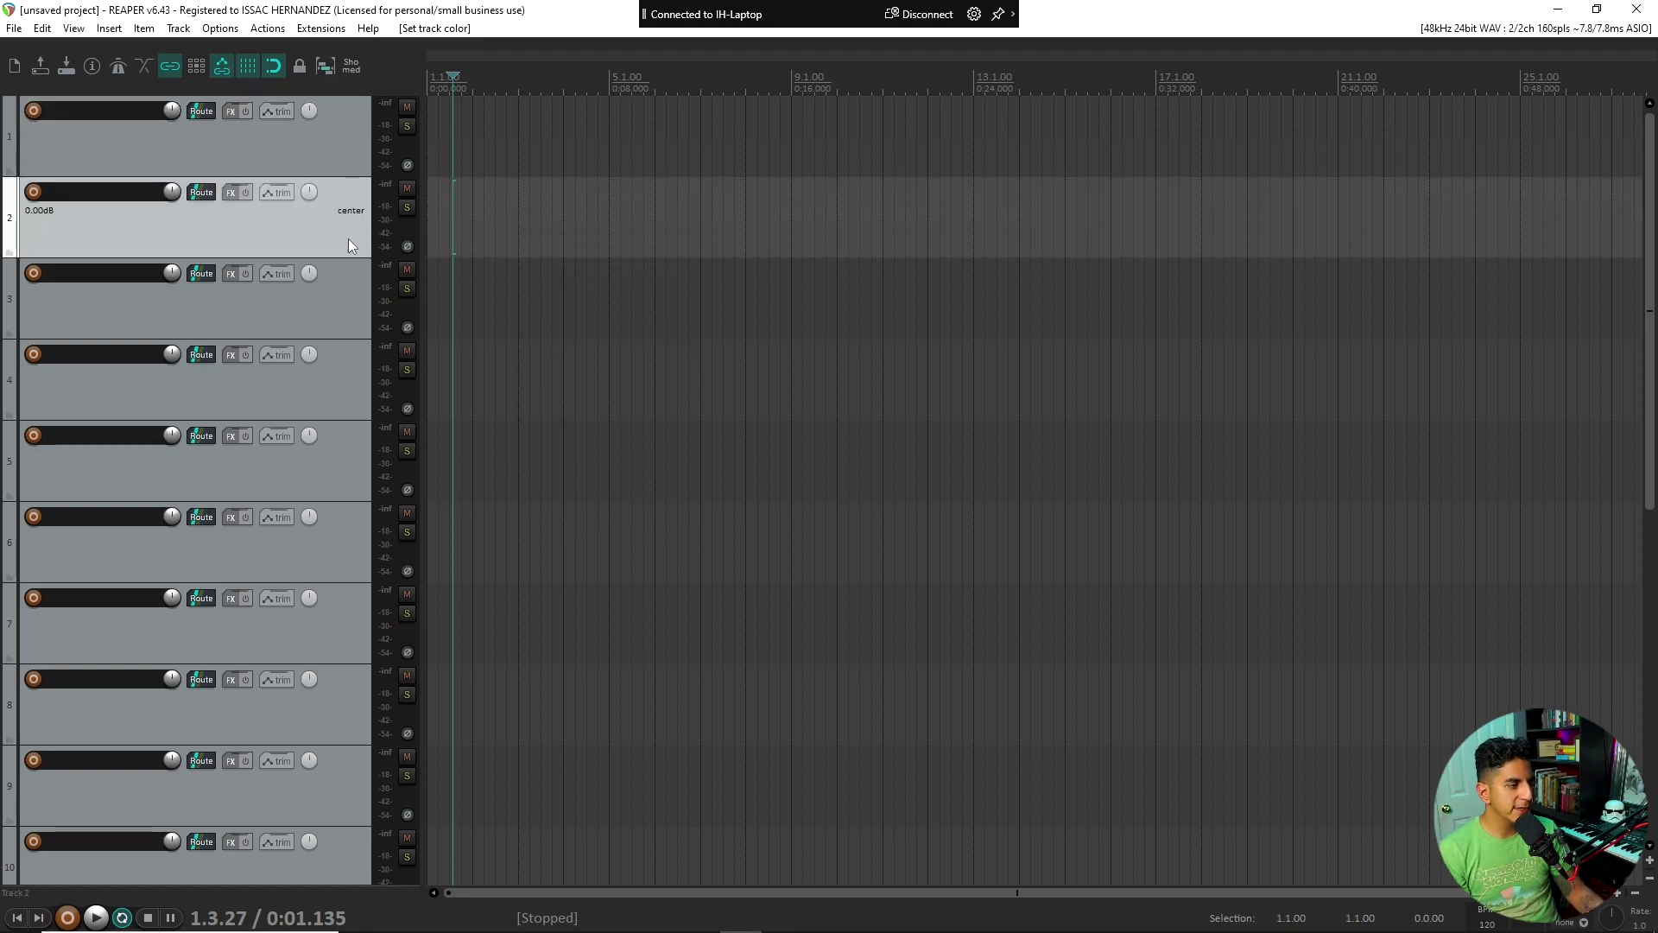
pyautogui.click(339, 365)
pyautogui.keyDown('shift'); pyautogui.click(328, 161); pyautogui.keyUp('shift')
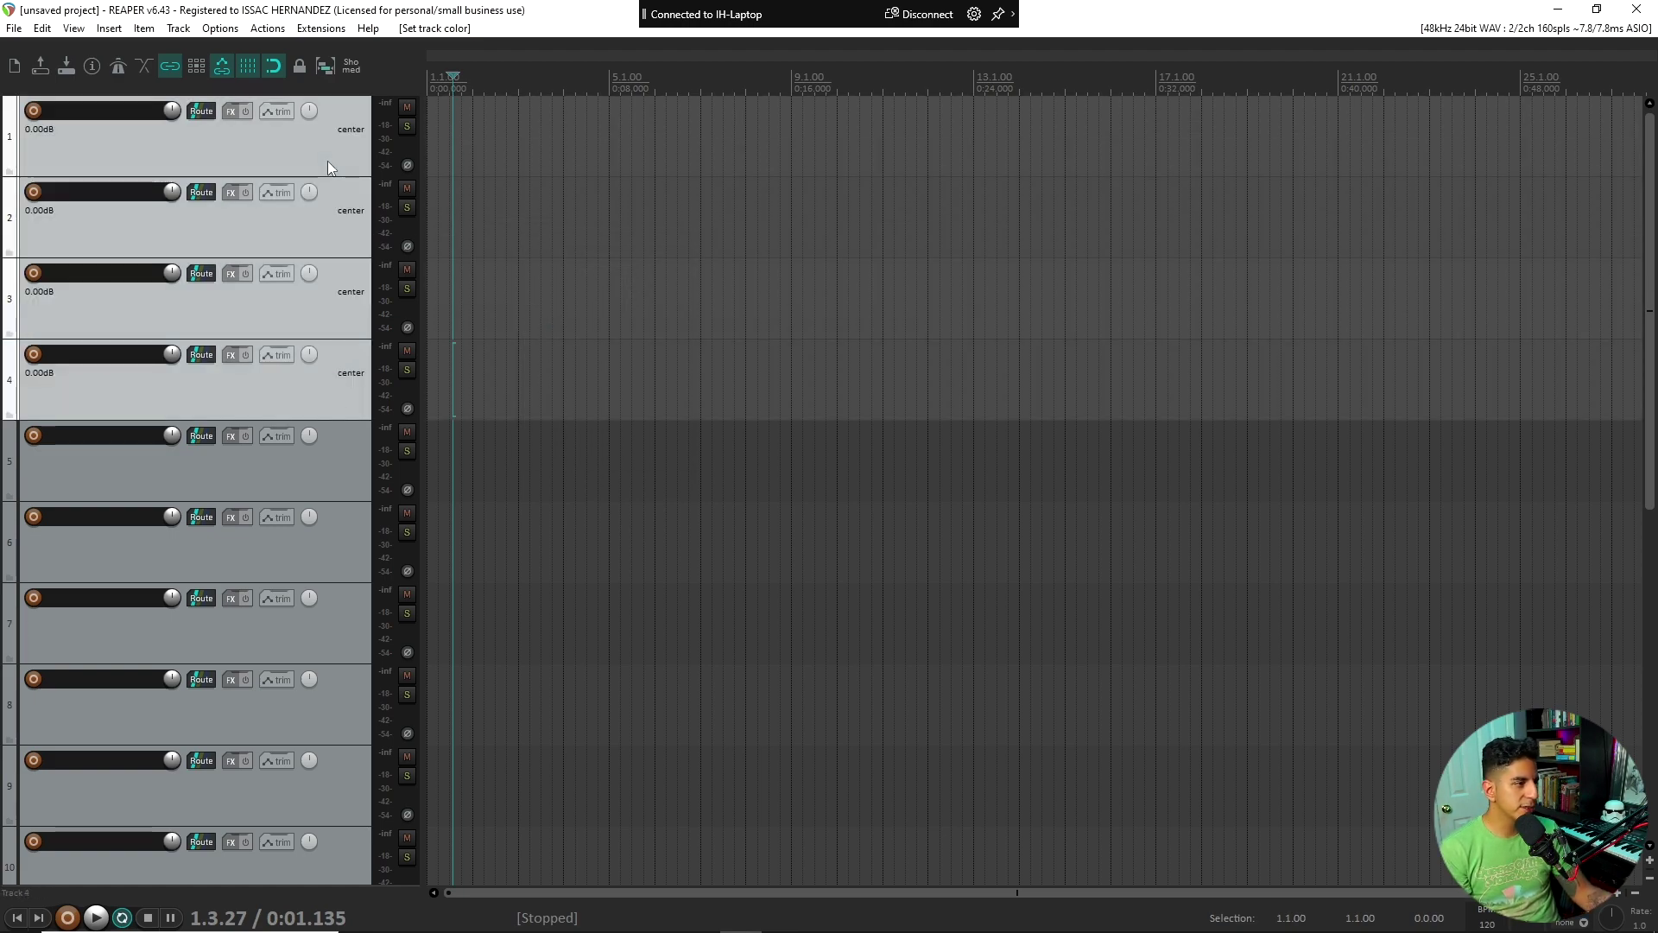
pyautogui.rightClick(328, 161)
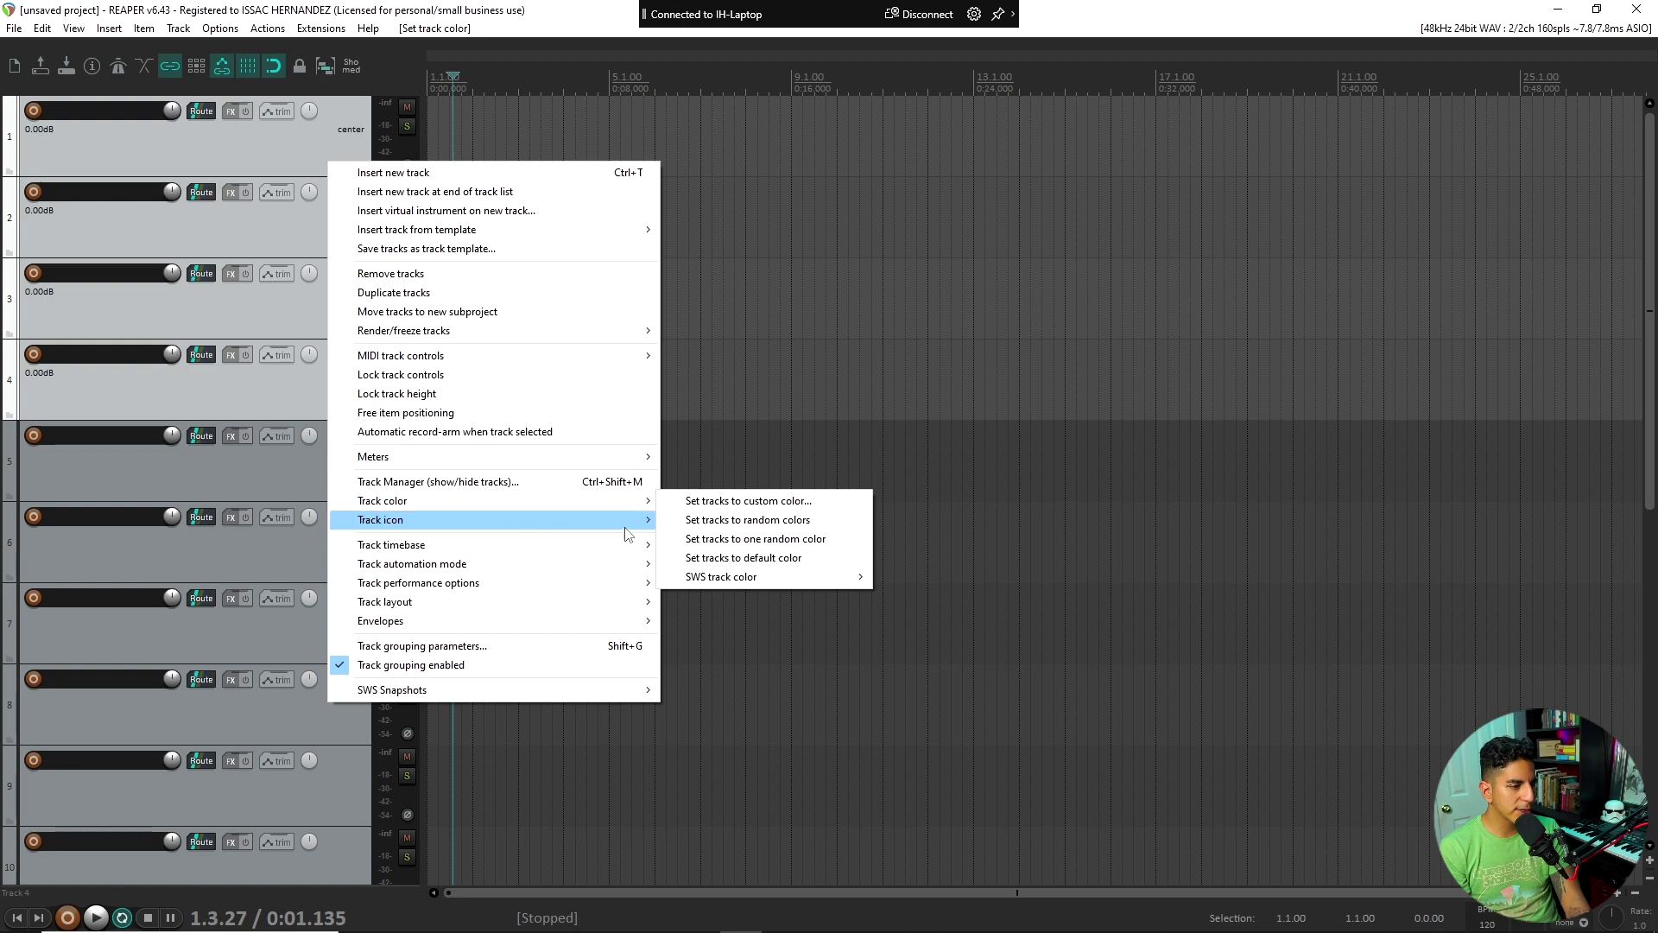
pyautogui.moveTo(724, 582)
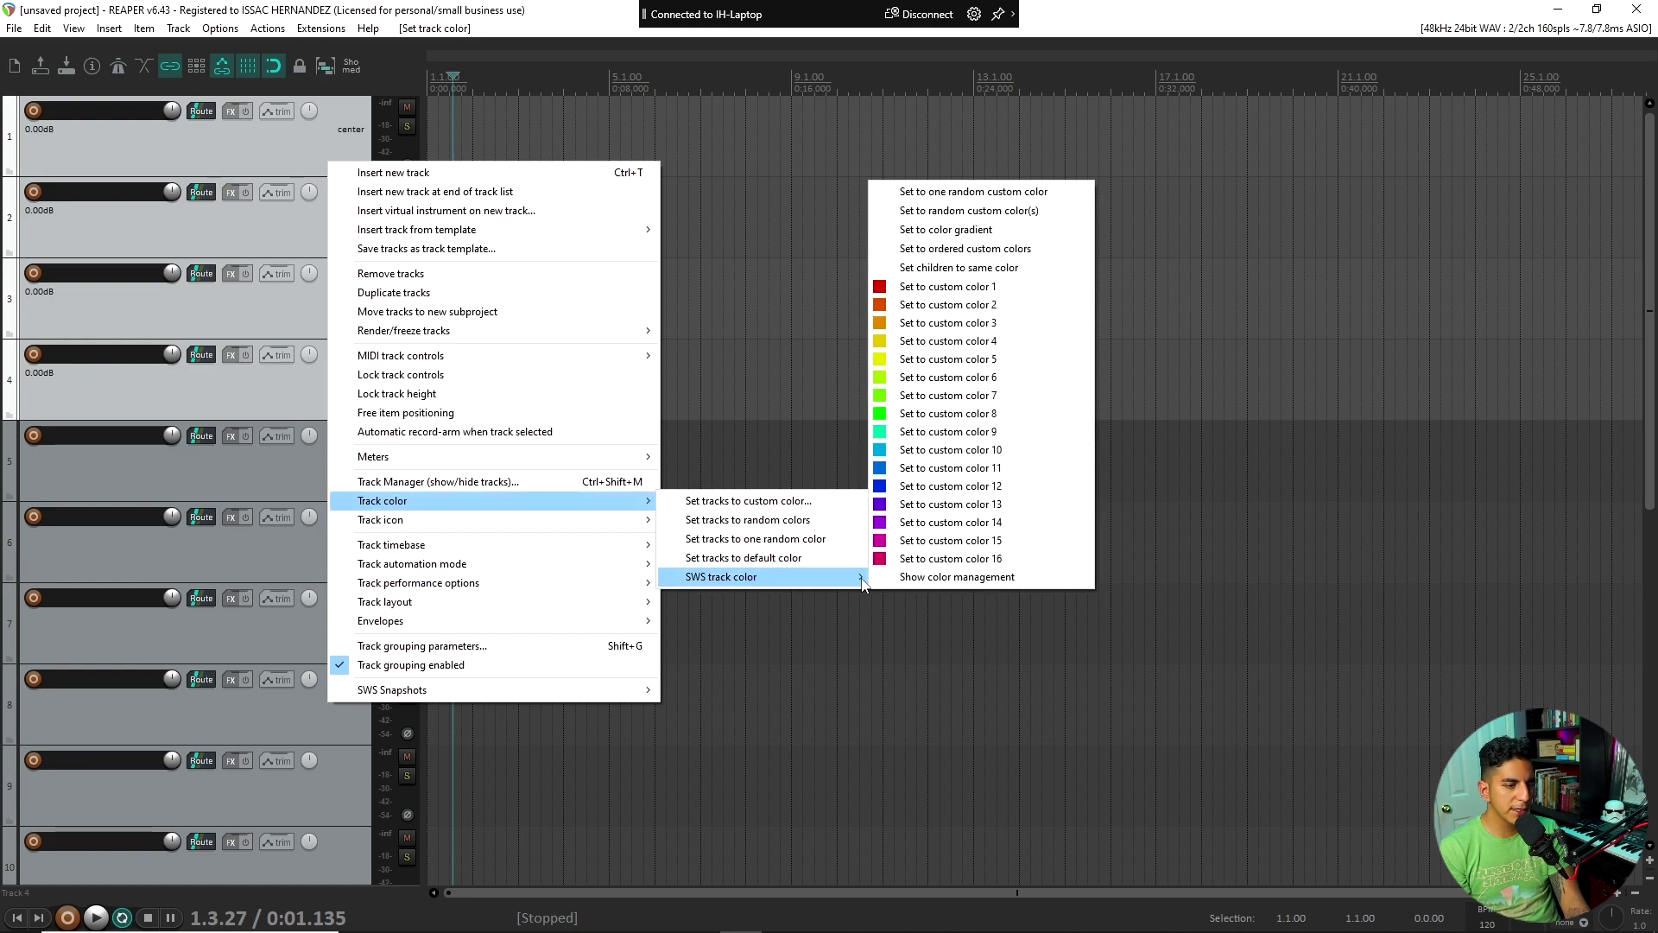
pyautogui.click(1014, 218)
# Undo the random coloring of tracks 1 to 4.
pyautogui.click(323, 380)
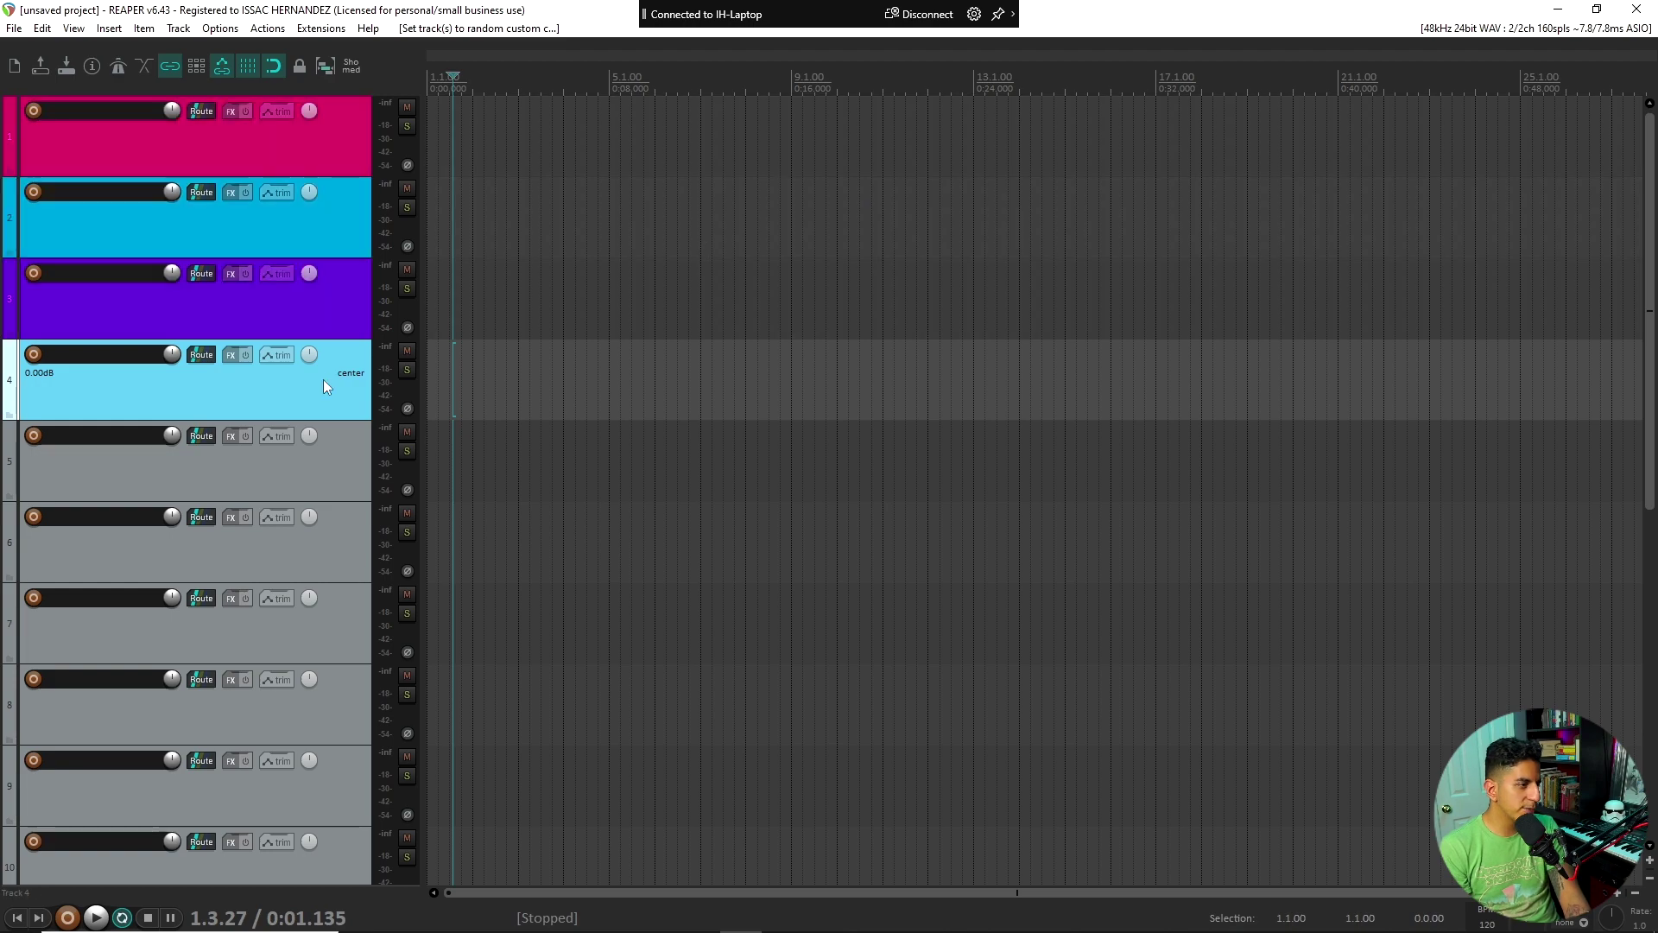
pyautogui.click(331, 142)
pyautogui.hotkey('ctrl', 'z')
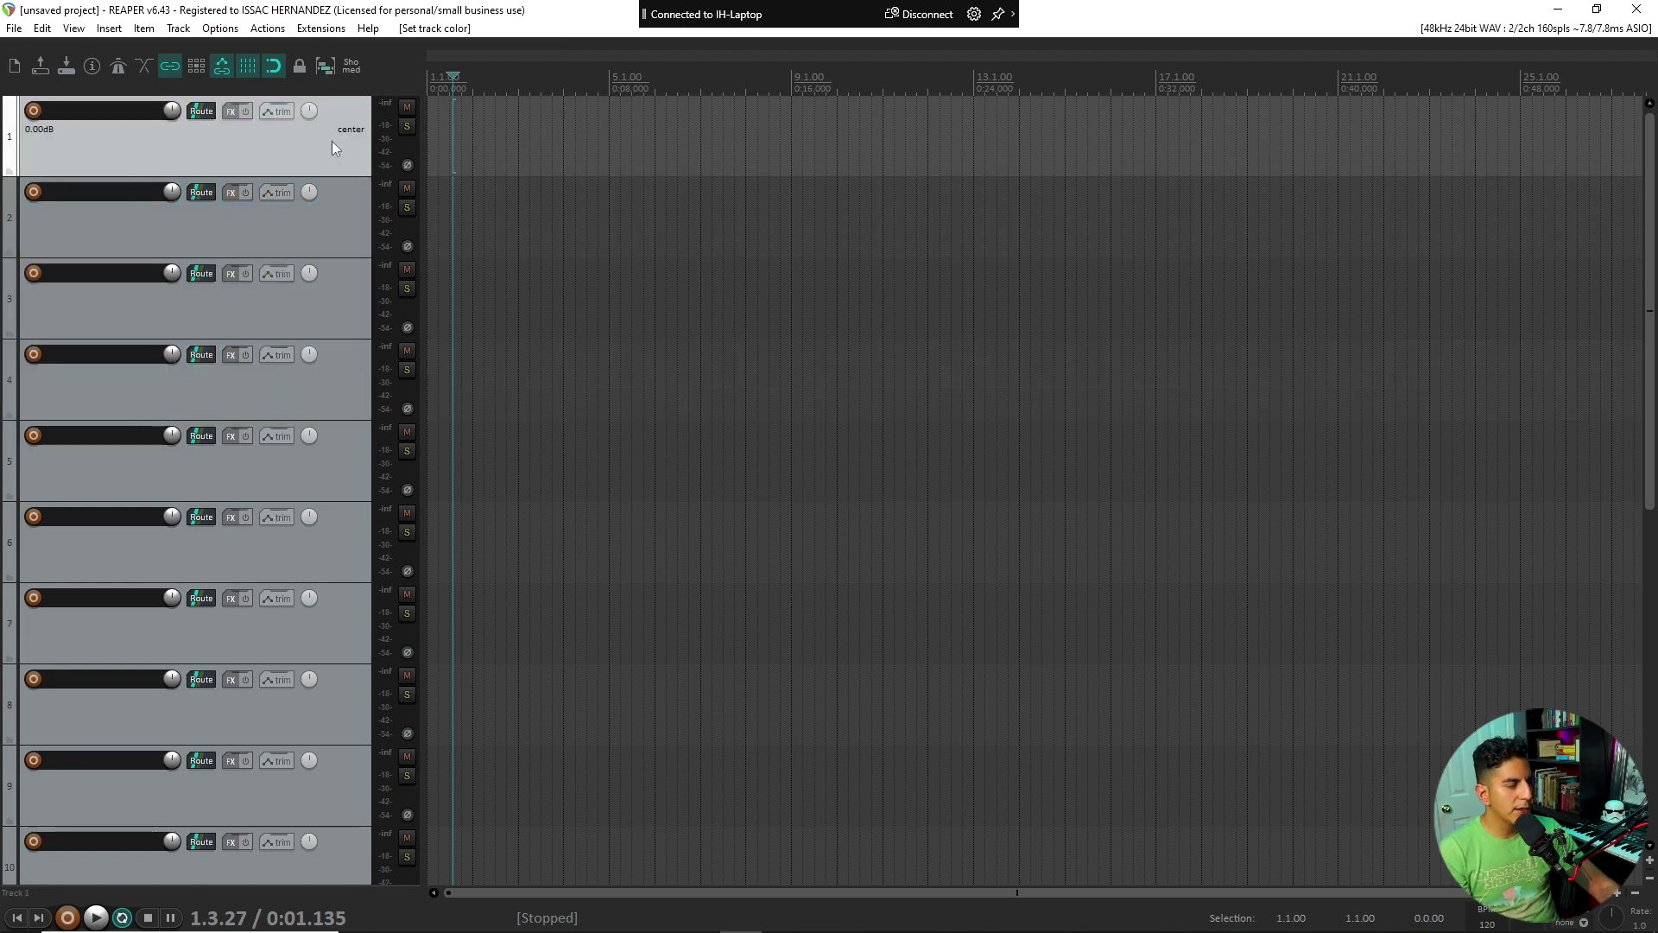
# Reopen SWS color management and choose the turquoise-green custom swatch for the gradient start color.
pyautogui.rightClick(323, 159)
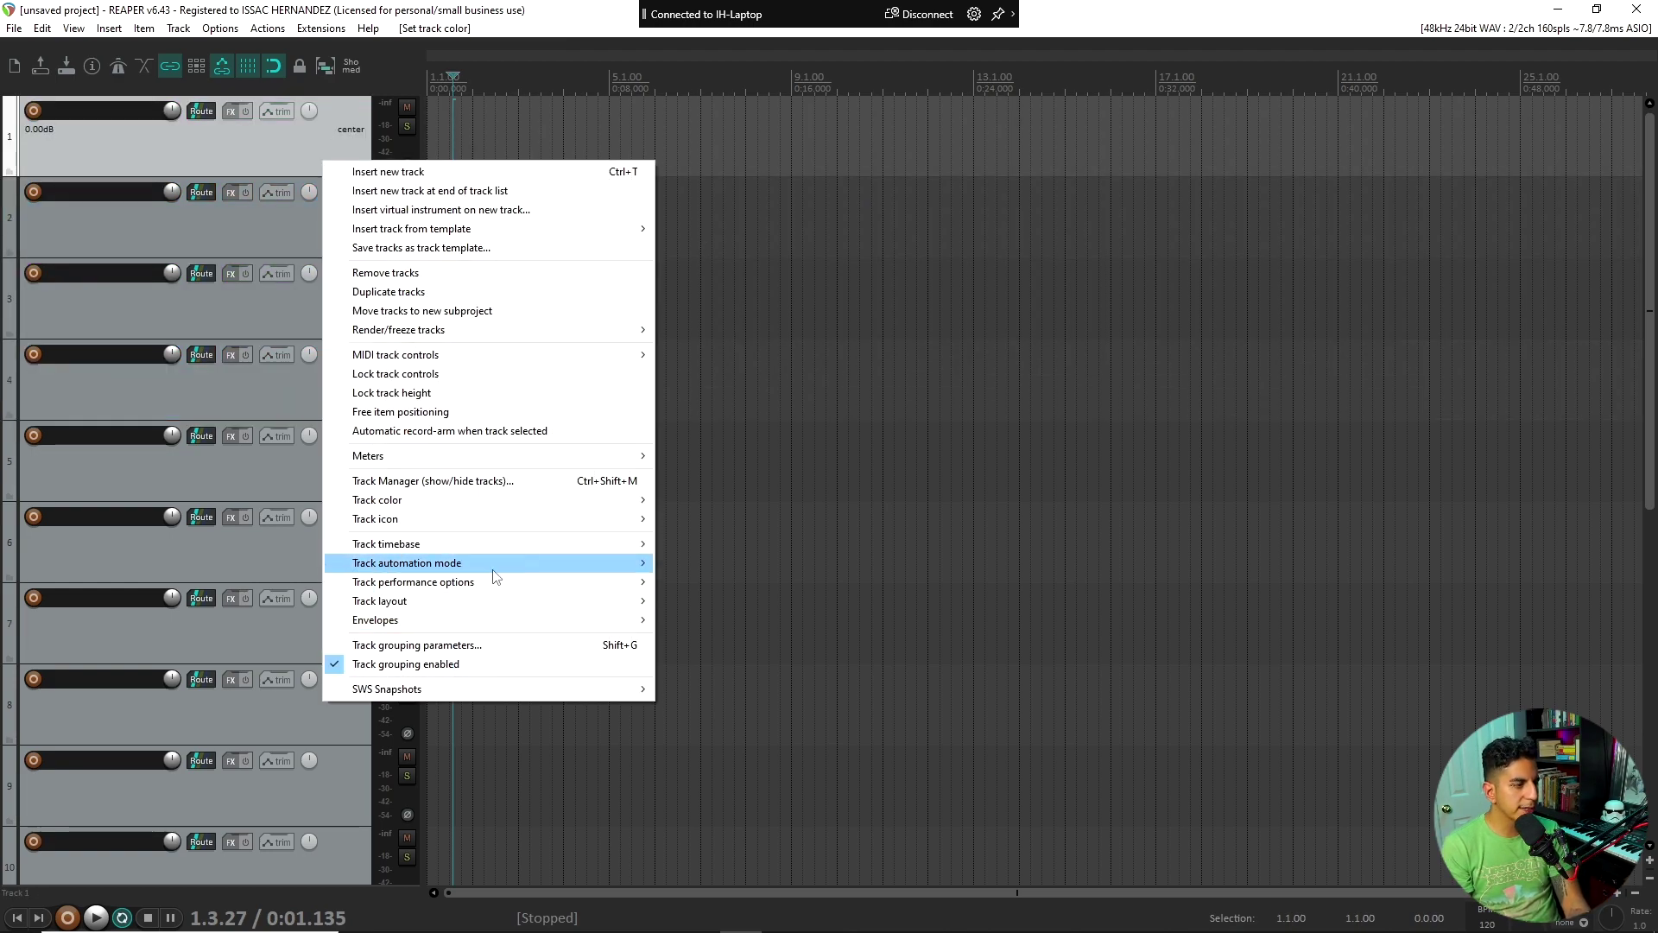
pyautogui.moveTo(529, 507)
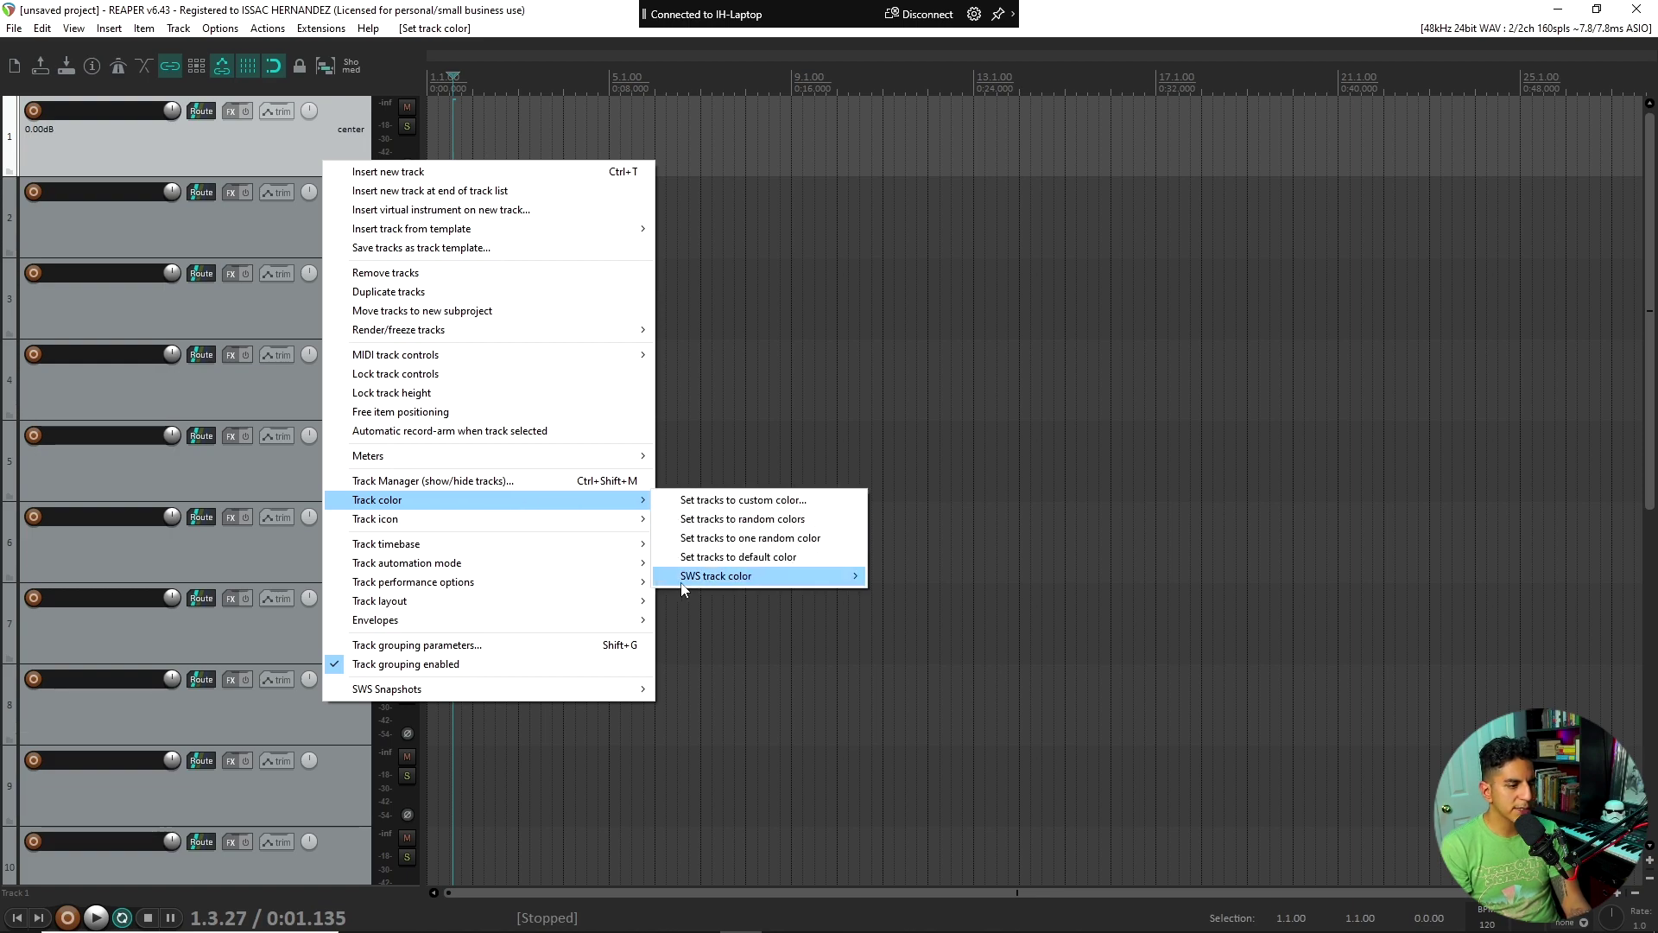
pyautogui.moveTo(858, 580)
pyautogui.click(917, 576)
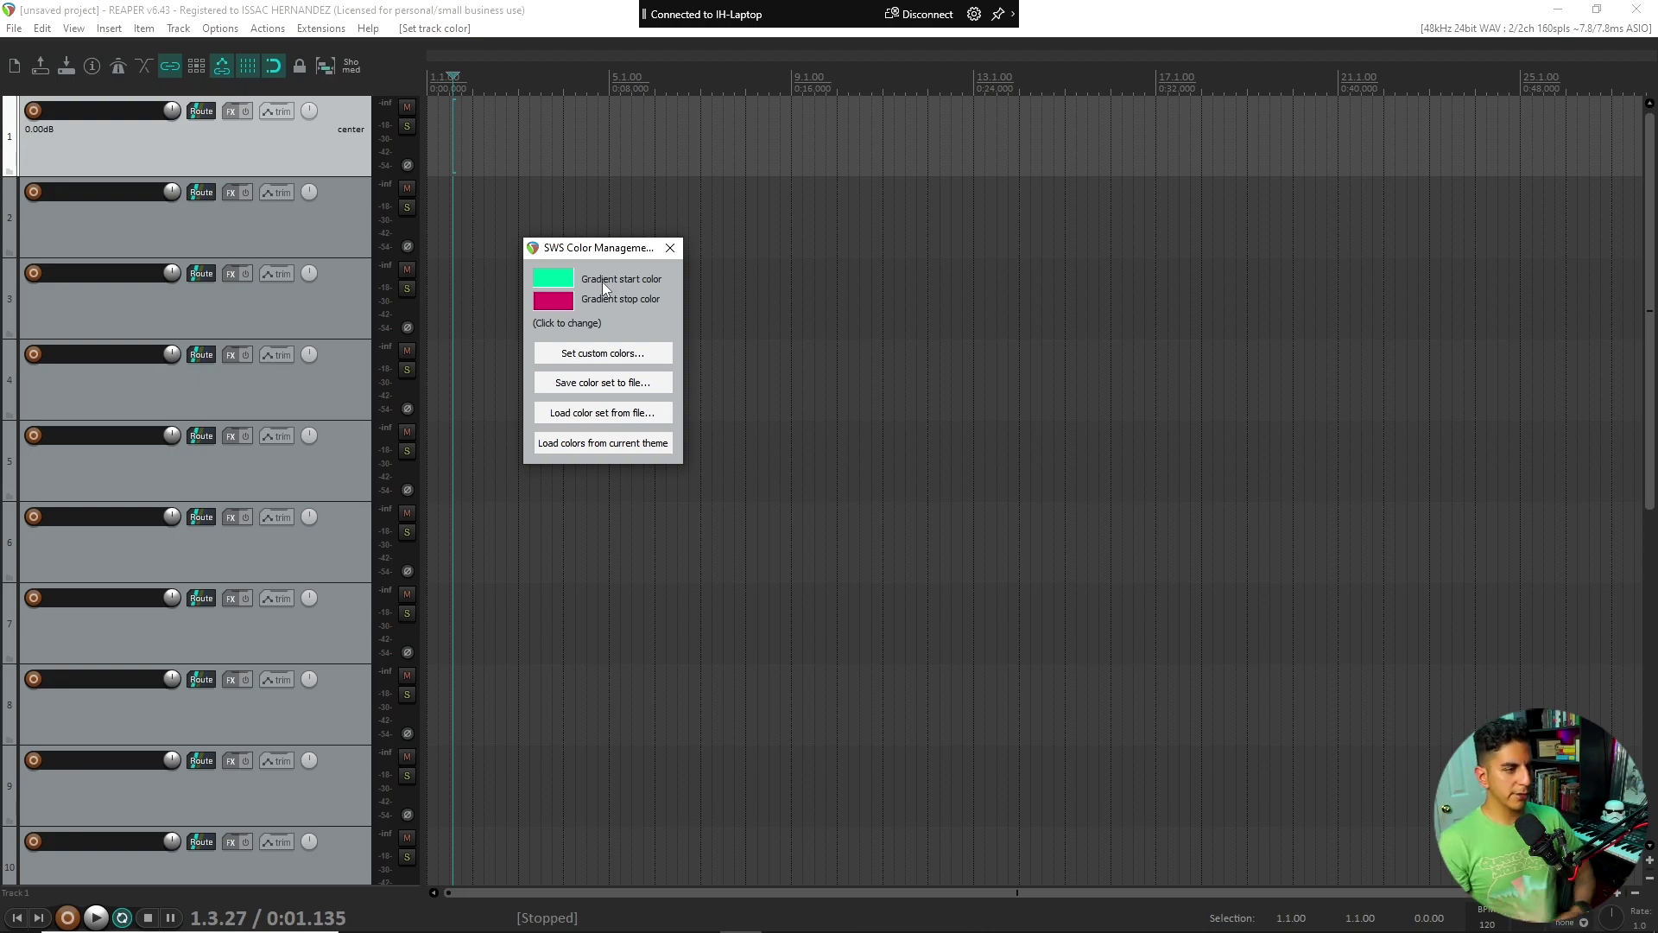
pyautogui.click(552, 278)
pyautogui.click(545, 474)
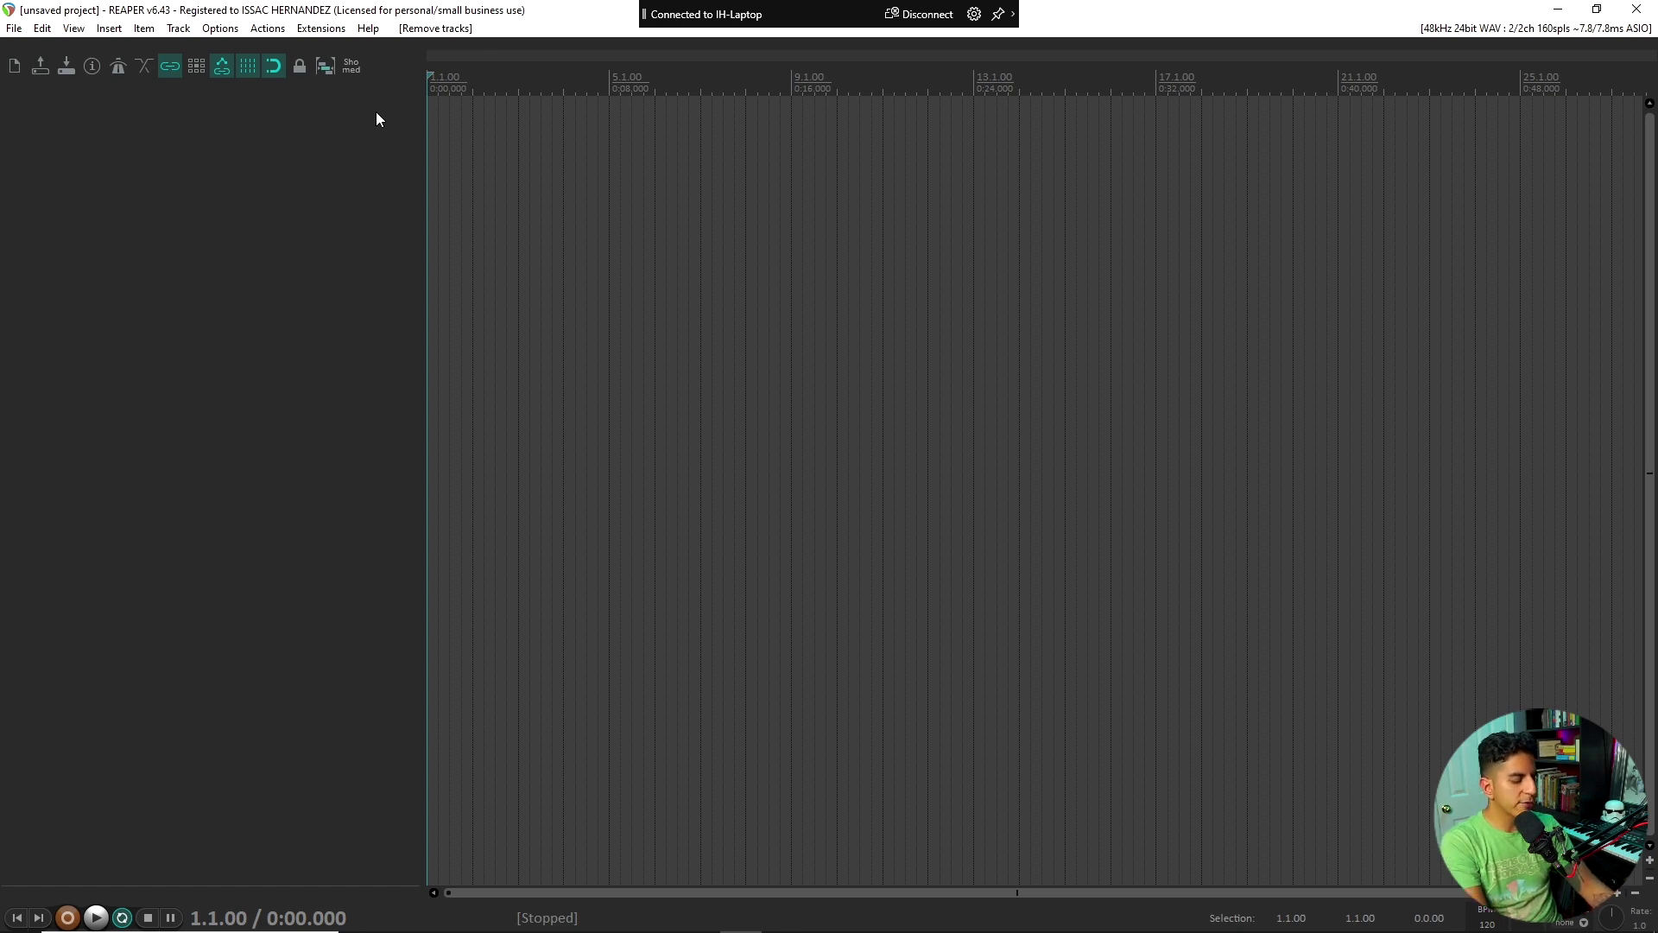
# Add seven new tracks to the empty project.
pyautogui.doubleClick(375, 119)
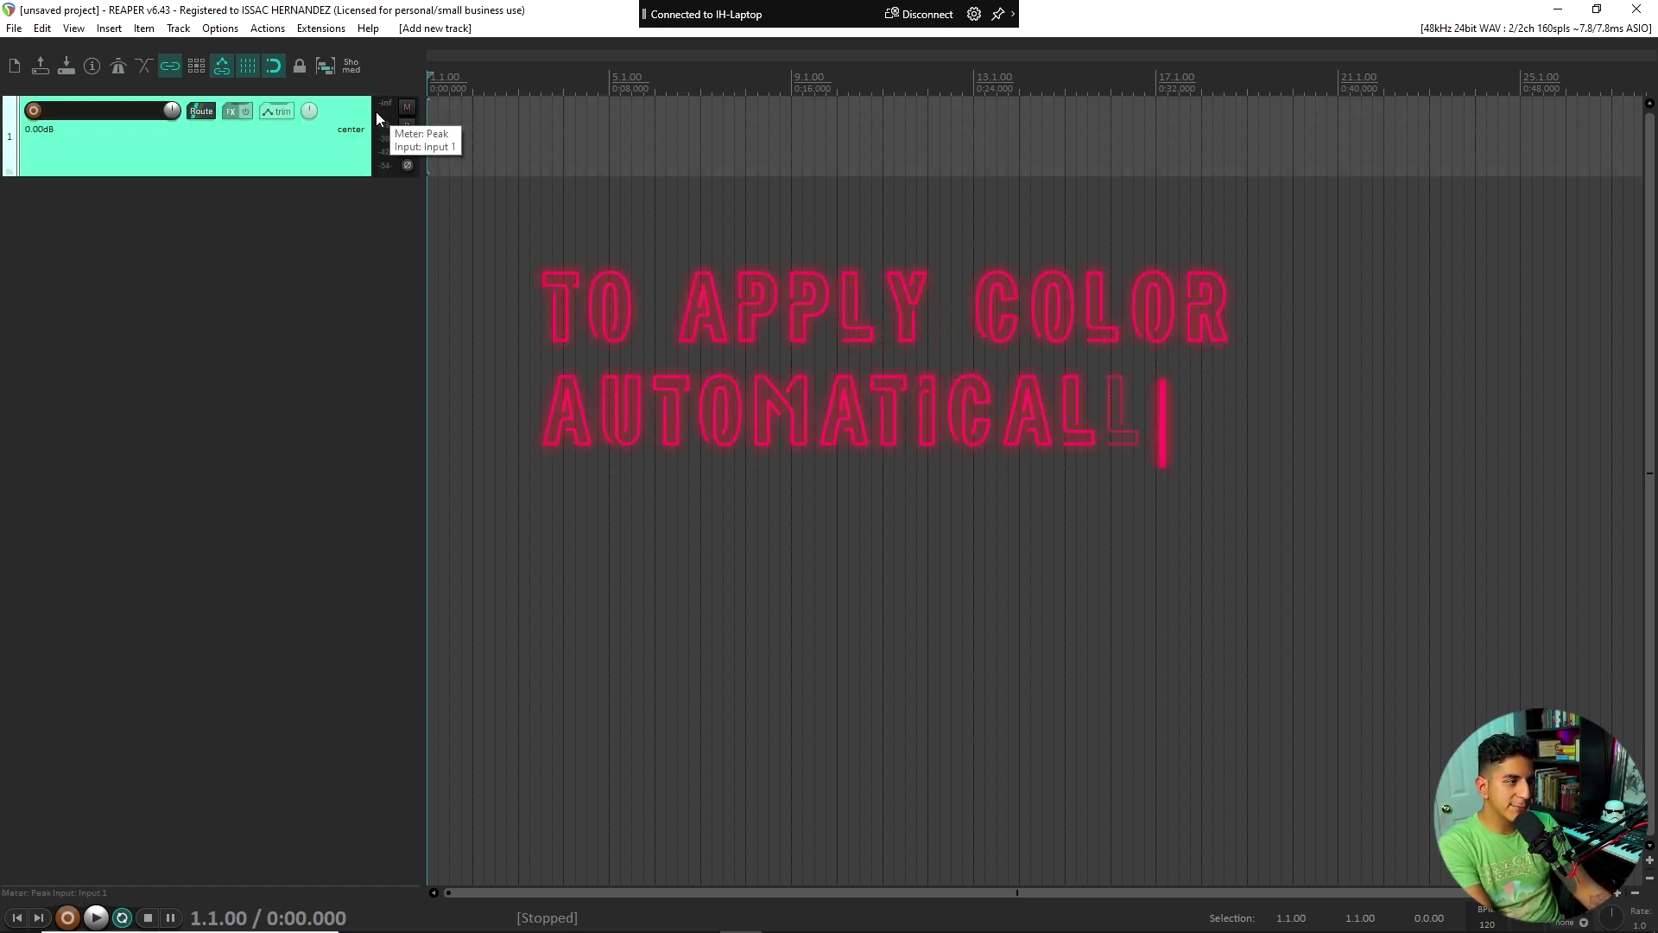
pyautogui.hotkey('ctrl', 't')
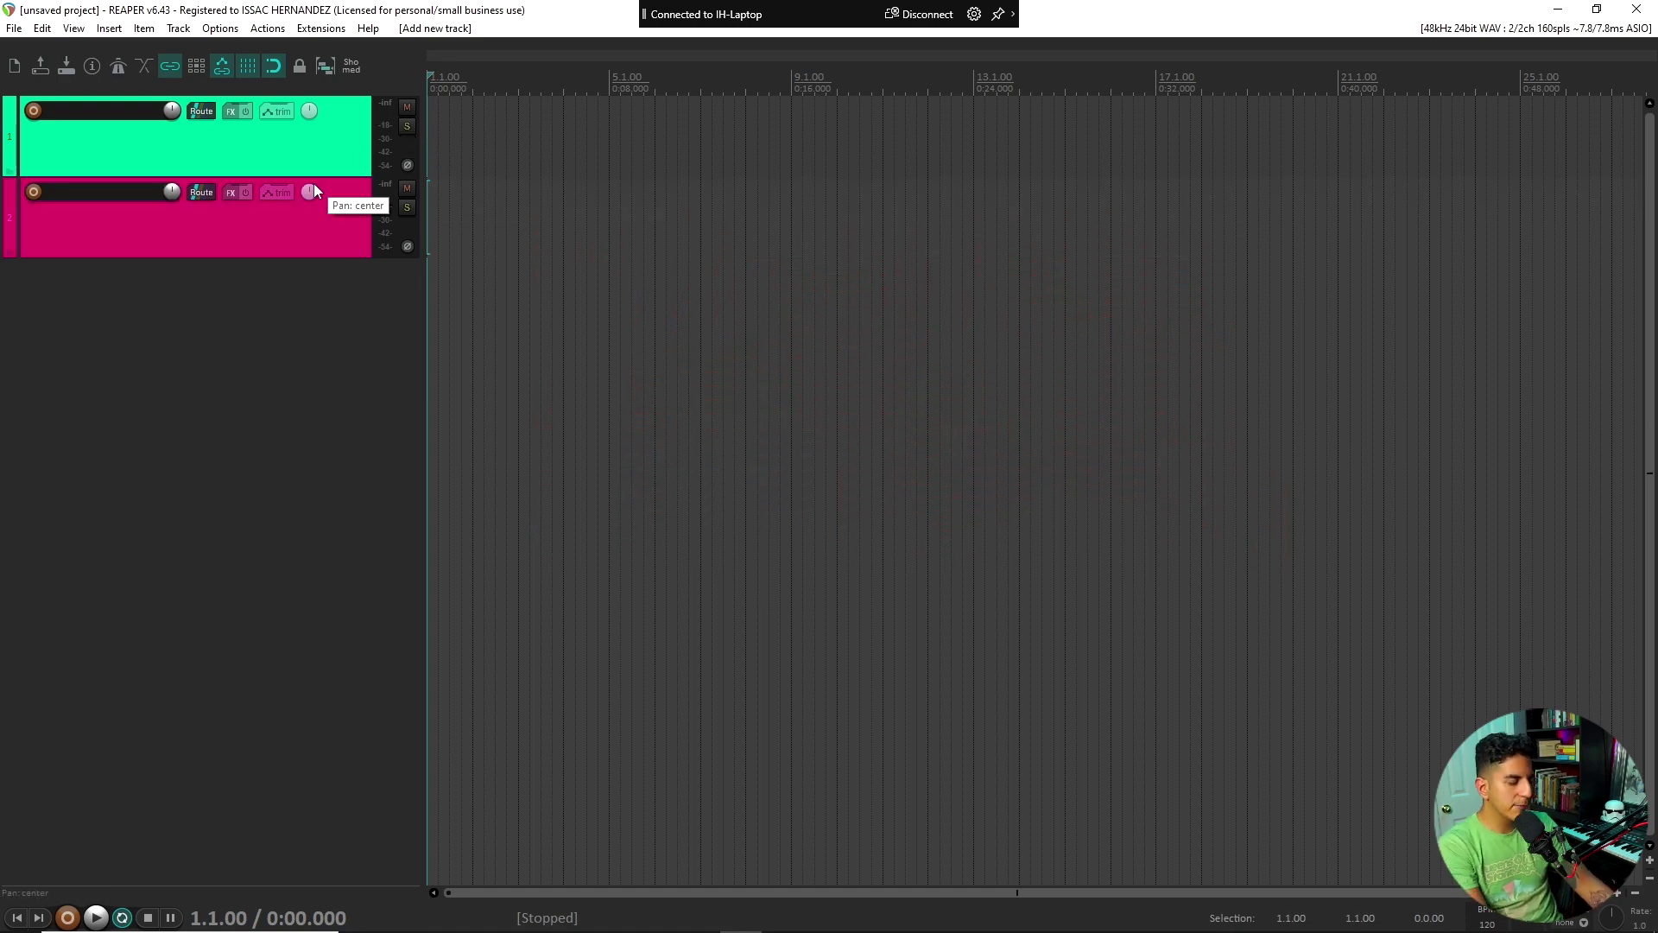
pyautogui.hotkey('ctrl', 't')
pyautogui.hotkey('ctrl', 't')
pyautogui.hotkey('ctrl', 't')
pyautogui.hotkey('ctrl', 't')
pyautogui.hotkey('ctrl', 't')
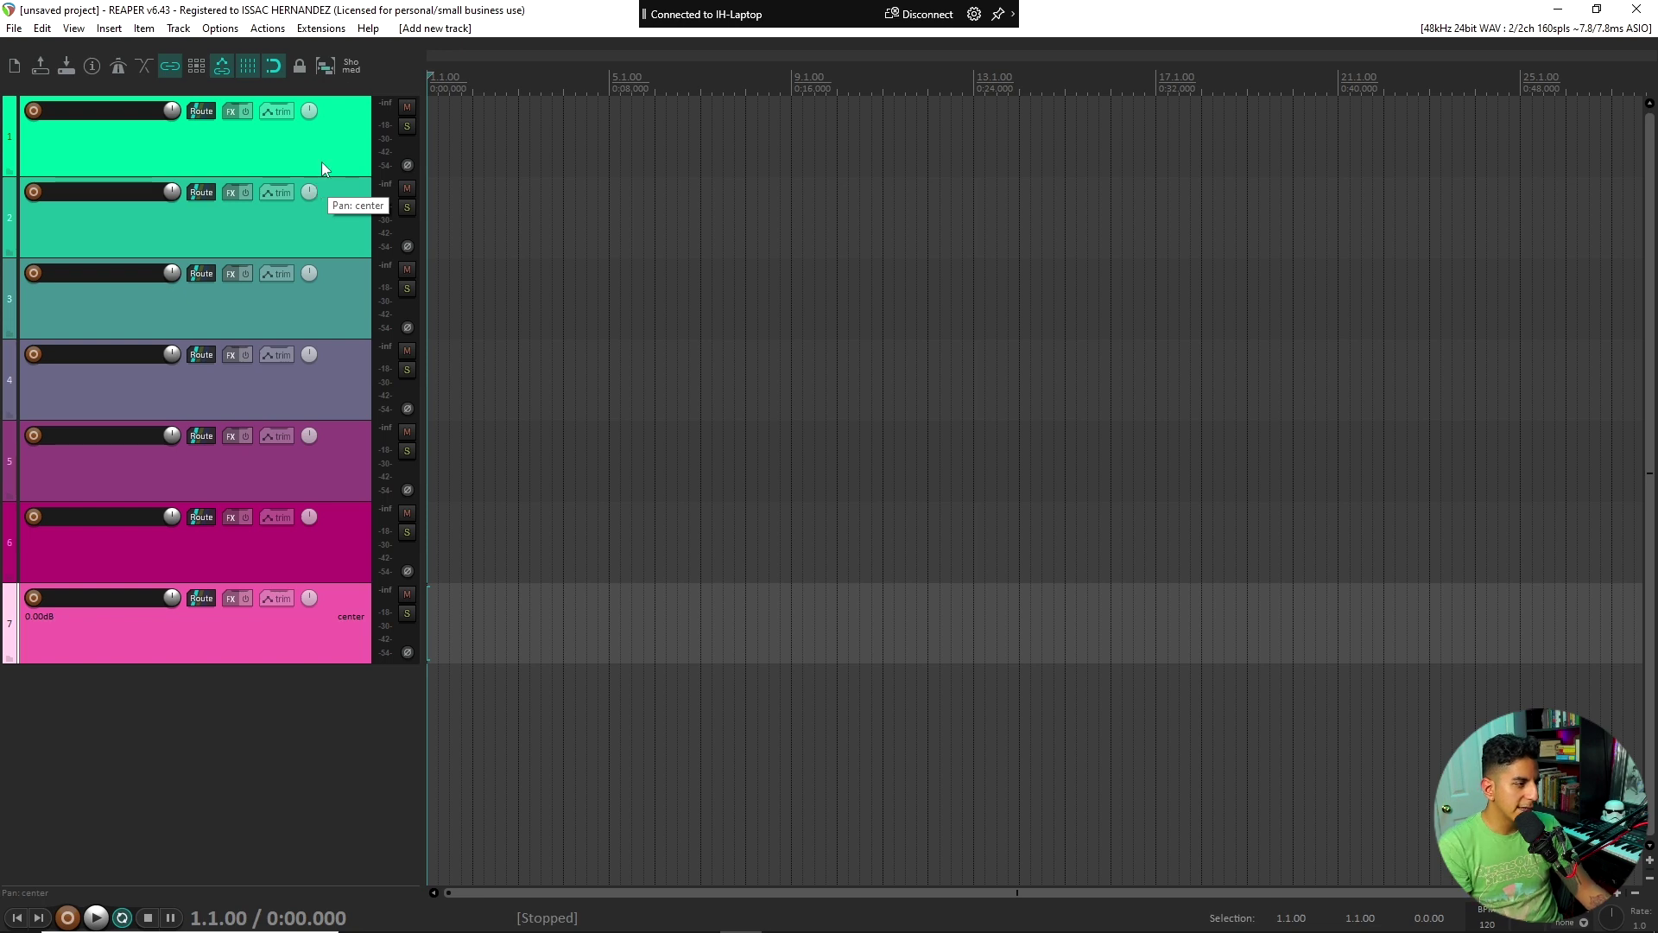
# Examine how the gradient colors run across the seven tracks.
pyautogui.click(266, 513)
pyautogui.click(263, 451)
pyautogui.click(283, 388)
pyautogui.click(301, 307)
pyautogui.click(312, 238)
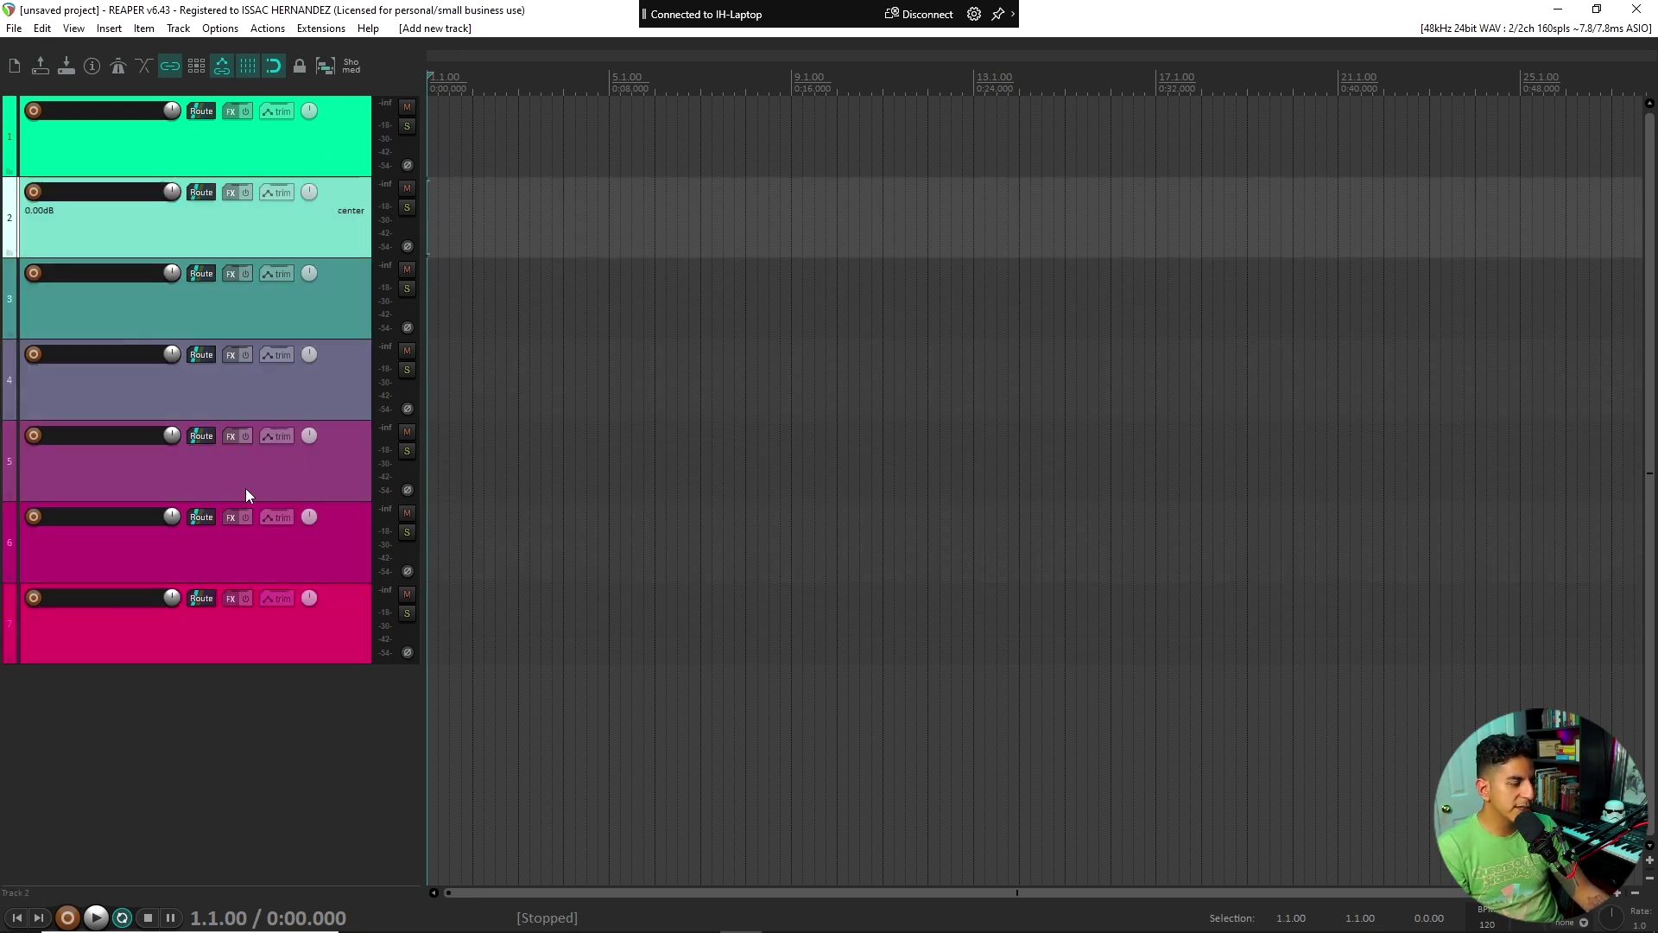
pyautogui.click(263, 152)
pyautogui.click(228, 614)
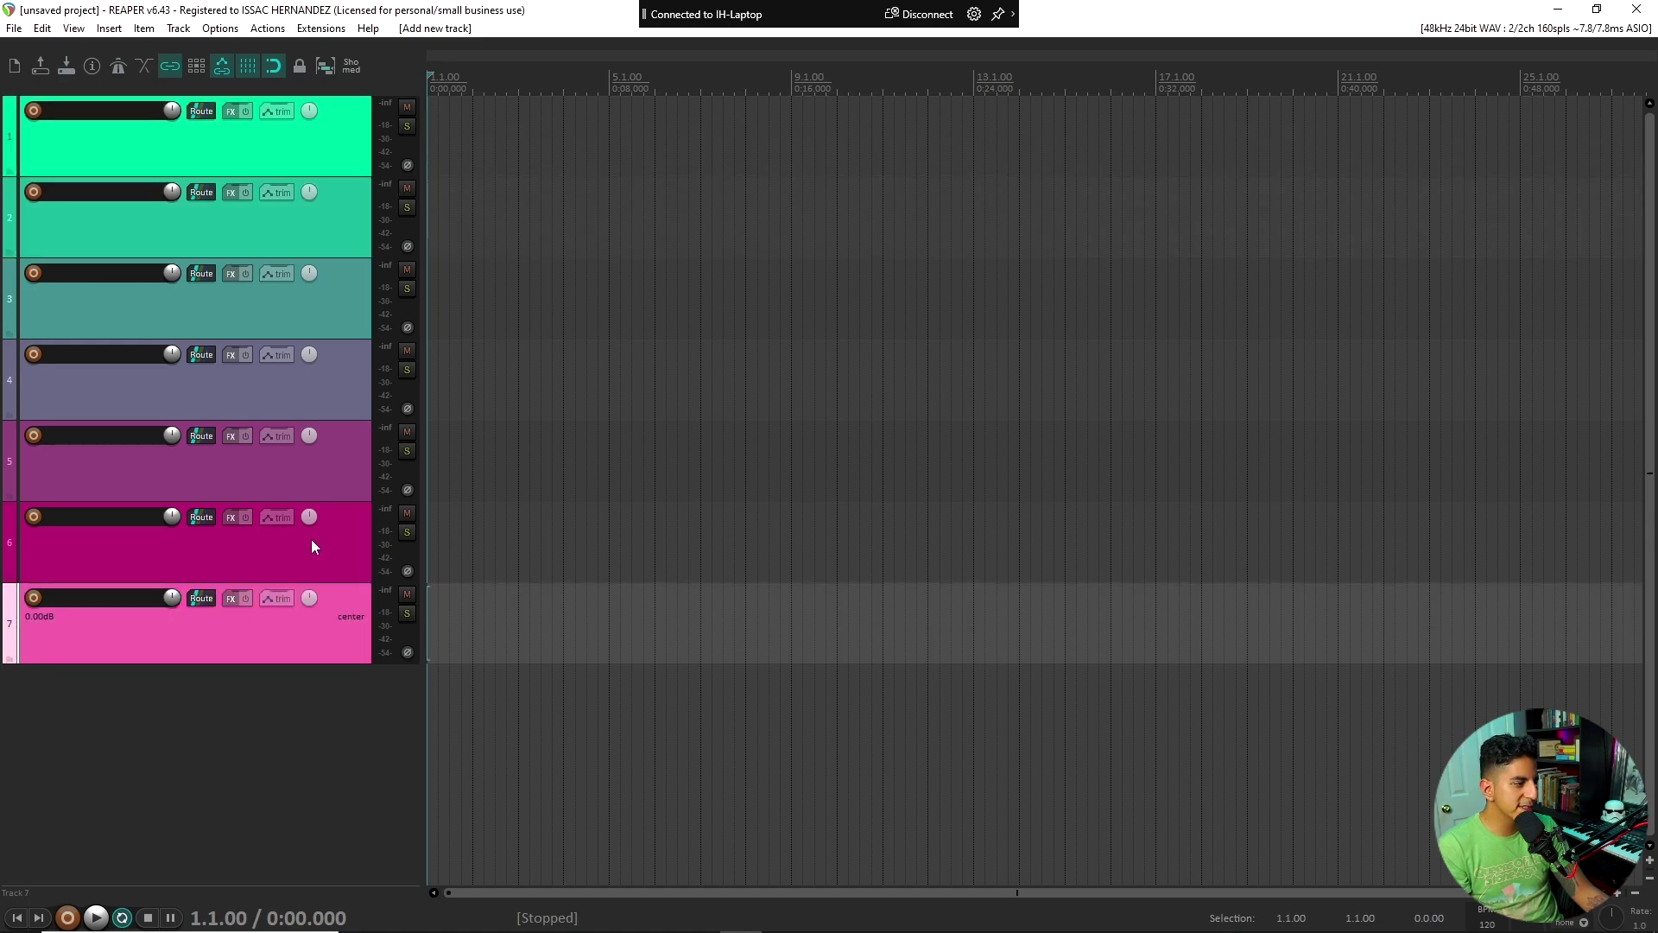
# Add nine more tracks below track 7 and check the gradient across the whole track list.
pyautogui.doubleClick(262, 675)
pyautogui.hotkey('ctrl', 't')
pyautogui.hotkey('ctrl', 't')
pyautogui.hotkey('ctrl', 't')
pyautogui.hotkey('ctrl', 't')
pyautogui.hotkey('ctrl', 't')
pyautogui.hotkey('ctrl', 't')
pyautogui.hotkey('ctrl', 't')
pyautogui.hotkey('ctrl', 't')
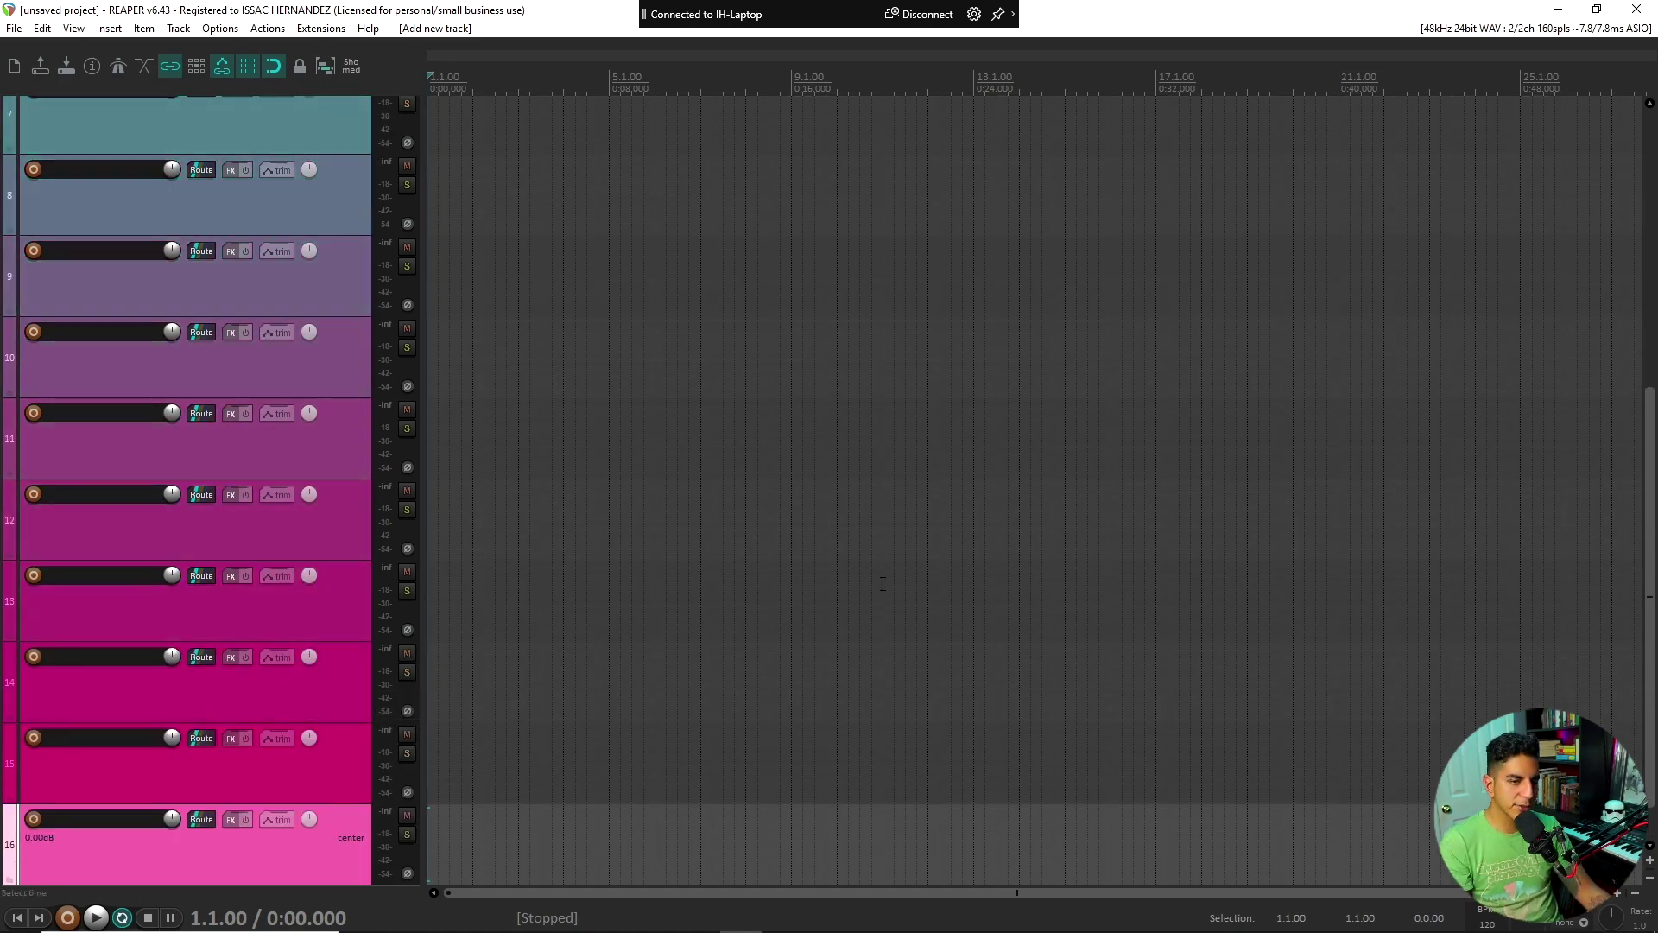
pyautogui.scroll(5, 304, 159)
pyautogui.scroll(-5, 304, 159)
pyautogui.scroll(5, 304, 159)
# Review the SWS track color options available for track 1, and leave them without choosing a color.
pyautogui.click(305, 161)
pyautogui.rightClick(306, 160)
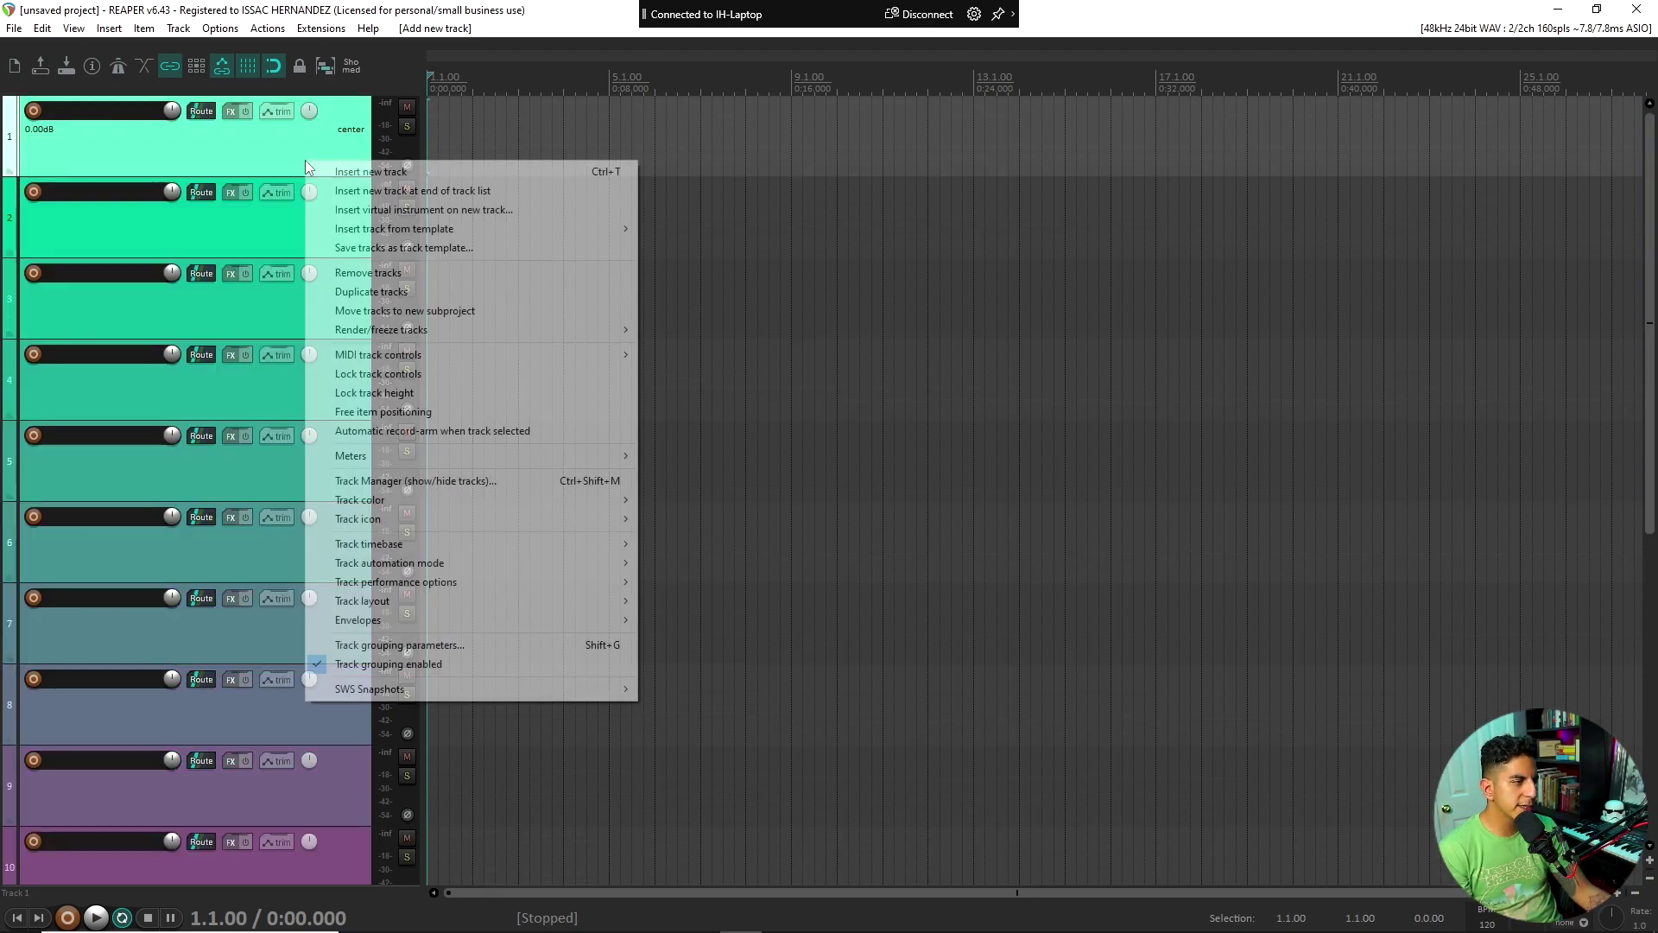
pyautogui.moveTo(473, 501)
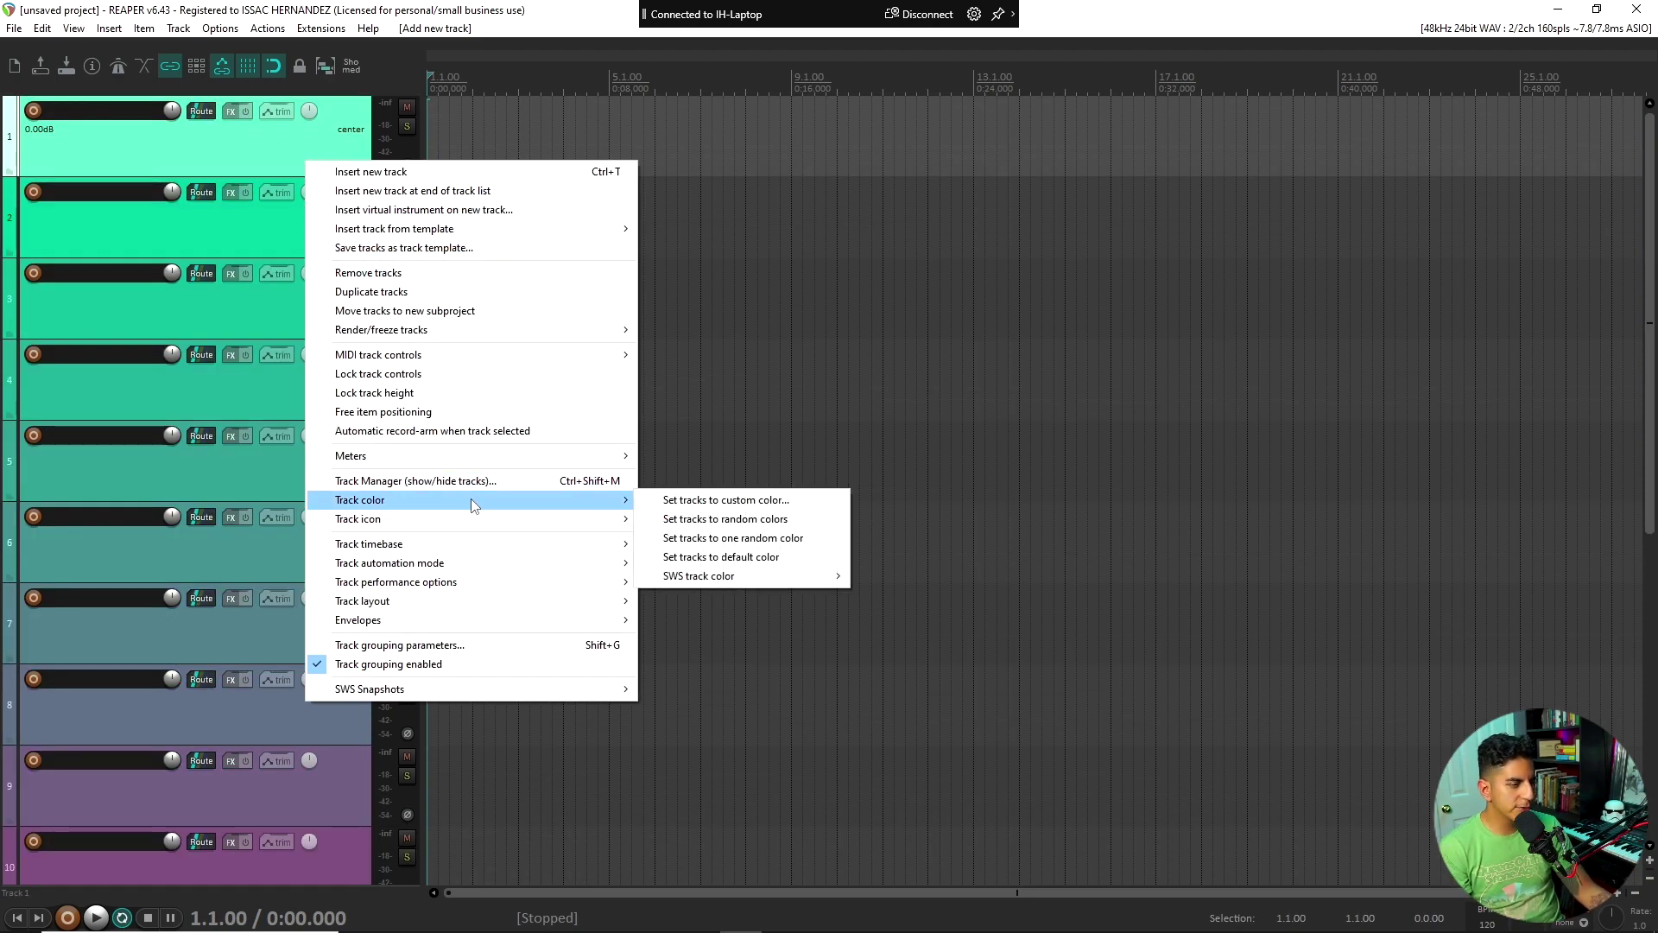
pyautogui.moveTo(682, 579)
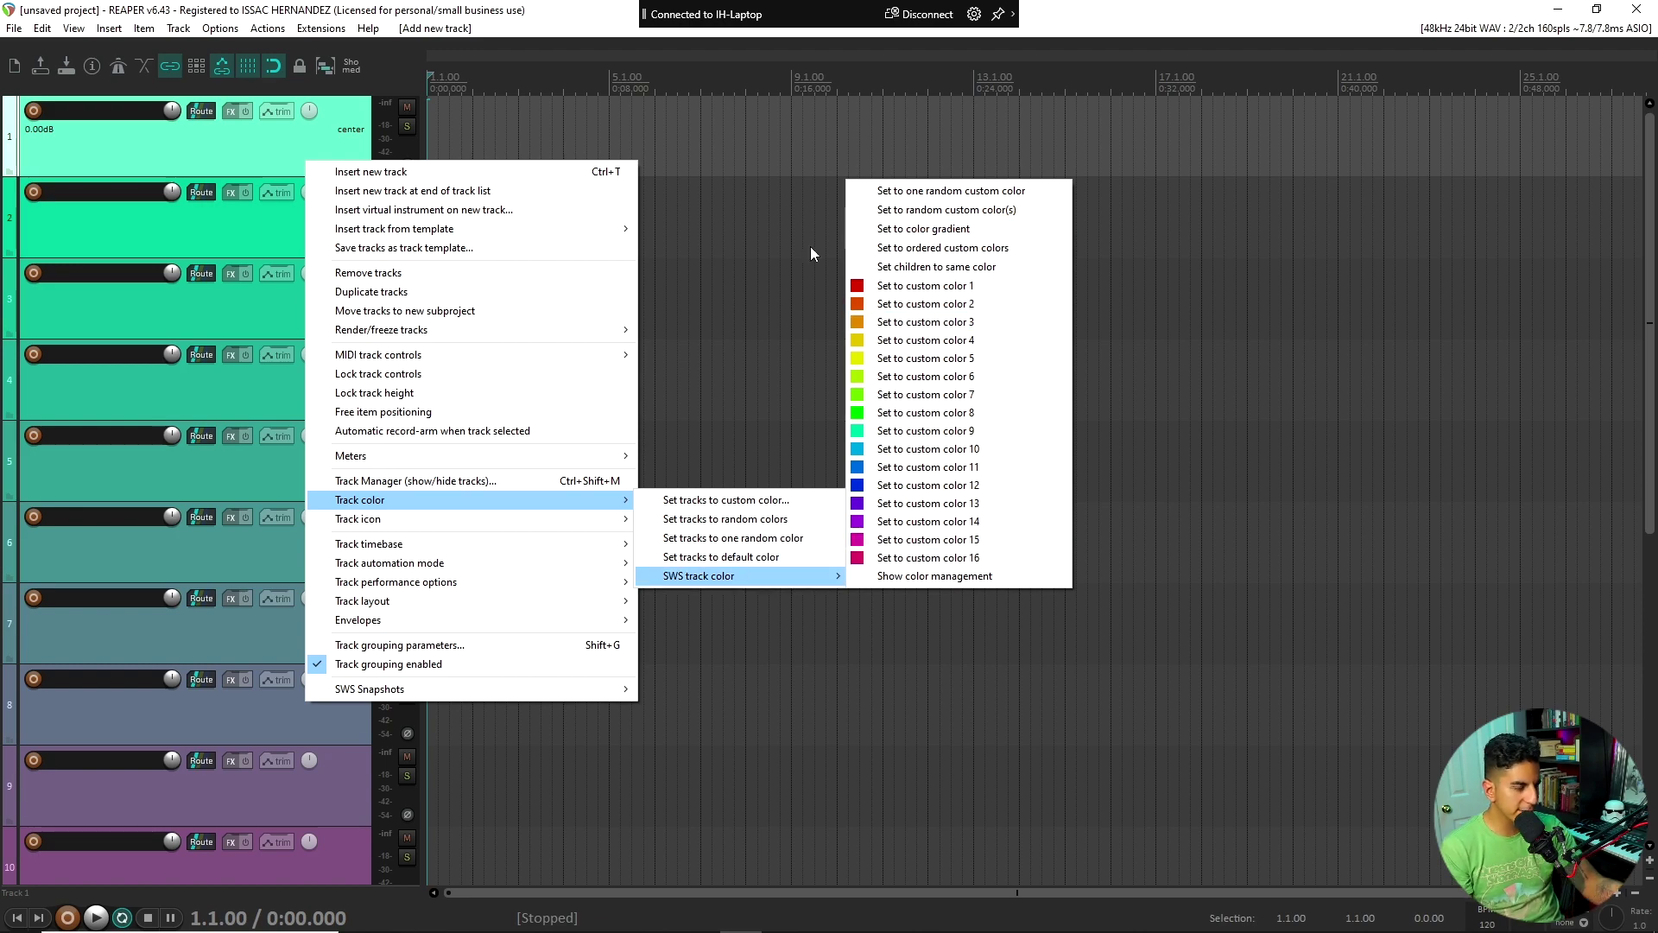
pyautogui.click(96, 231)
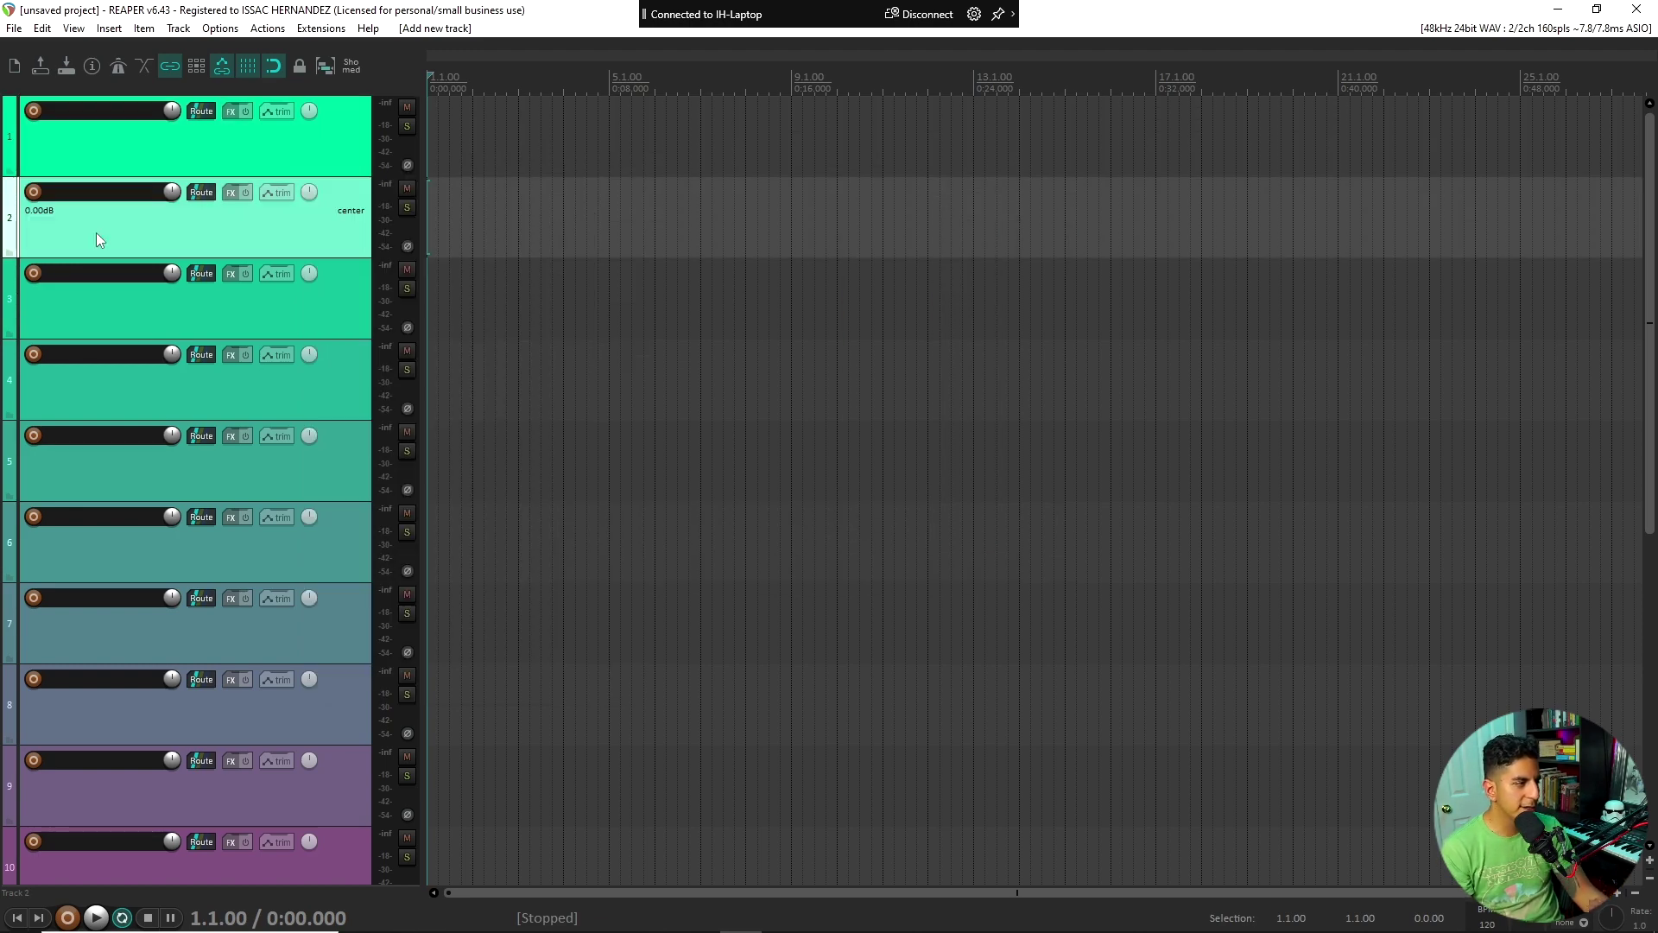
pyautogui.click(236, 161)
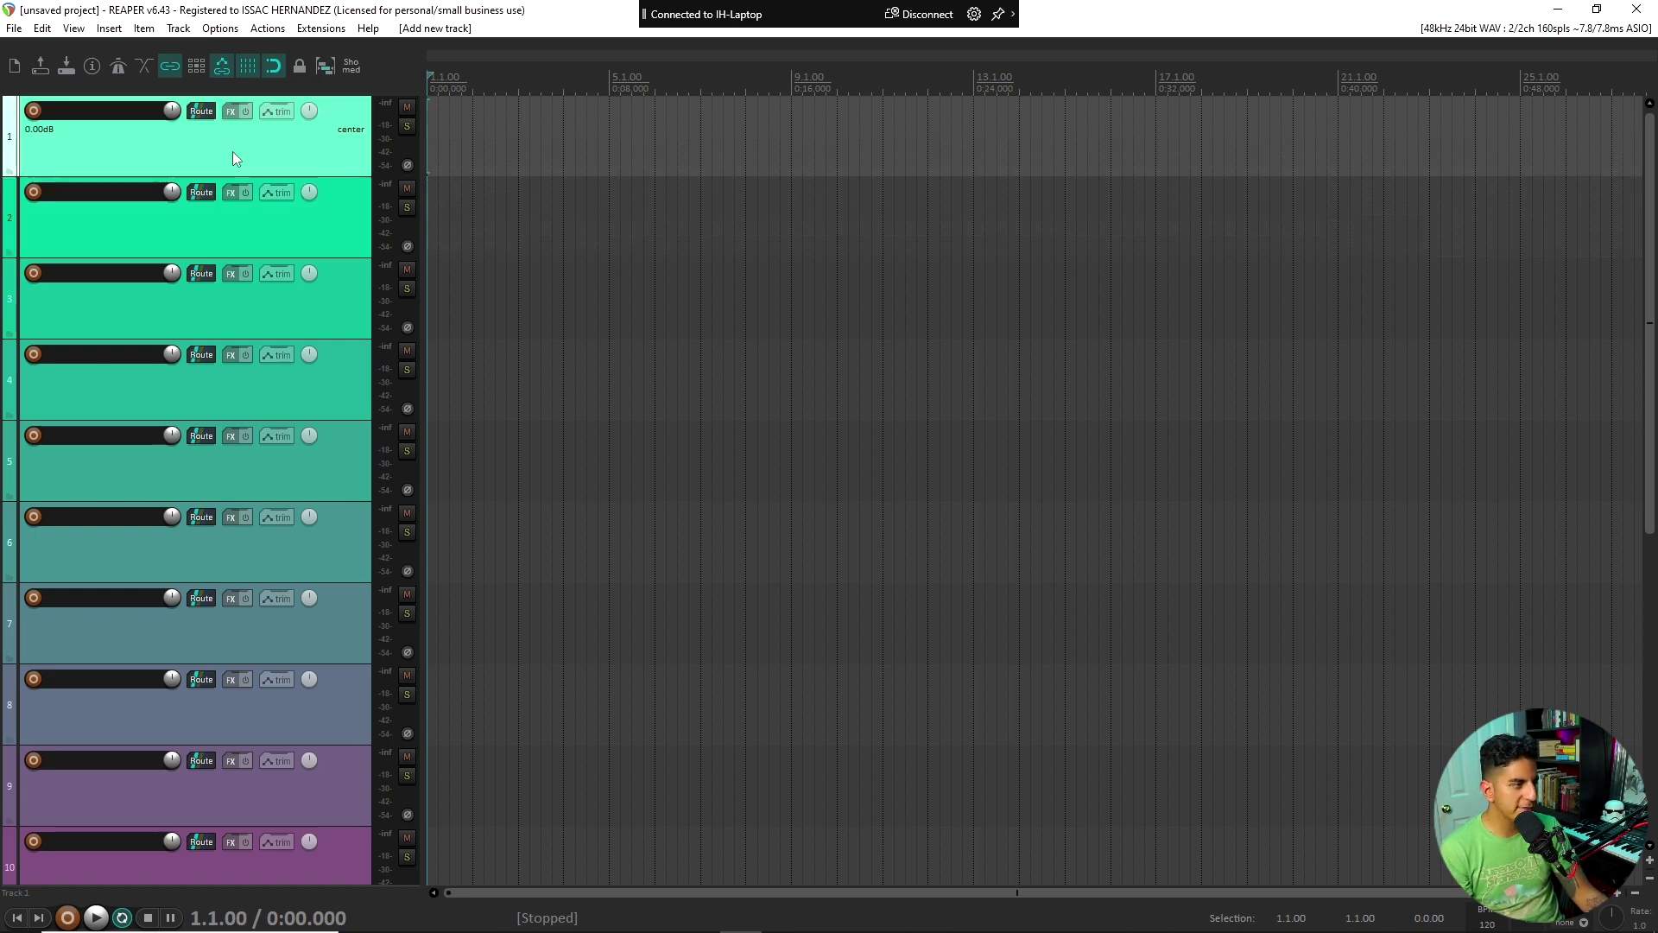
pyautogui.rightClick(391, 69)
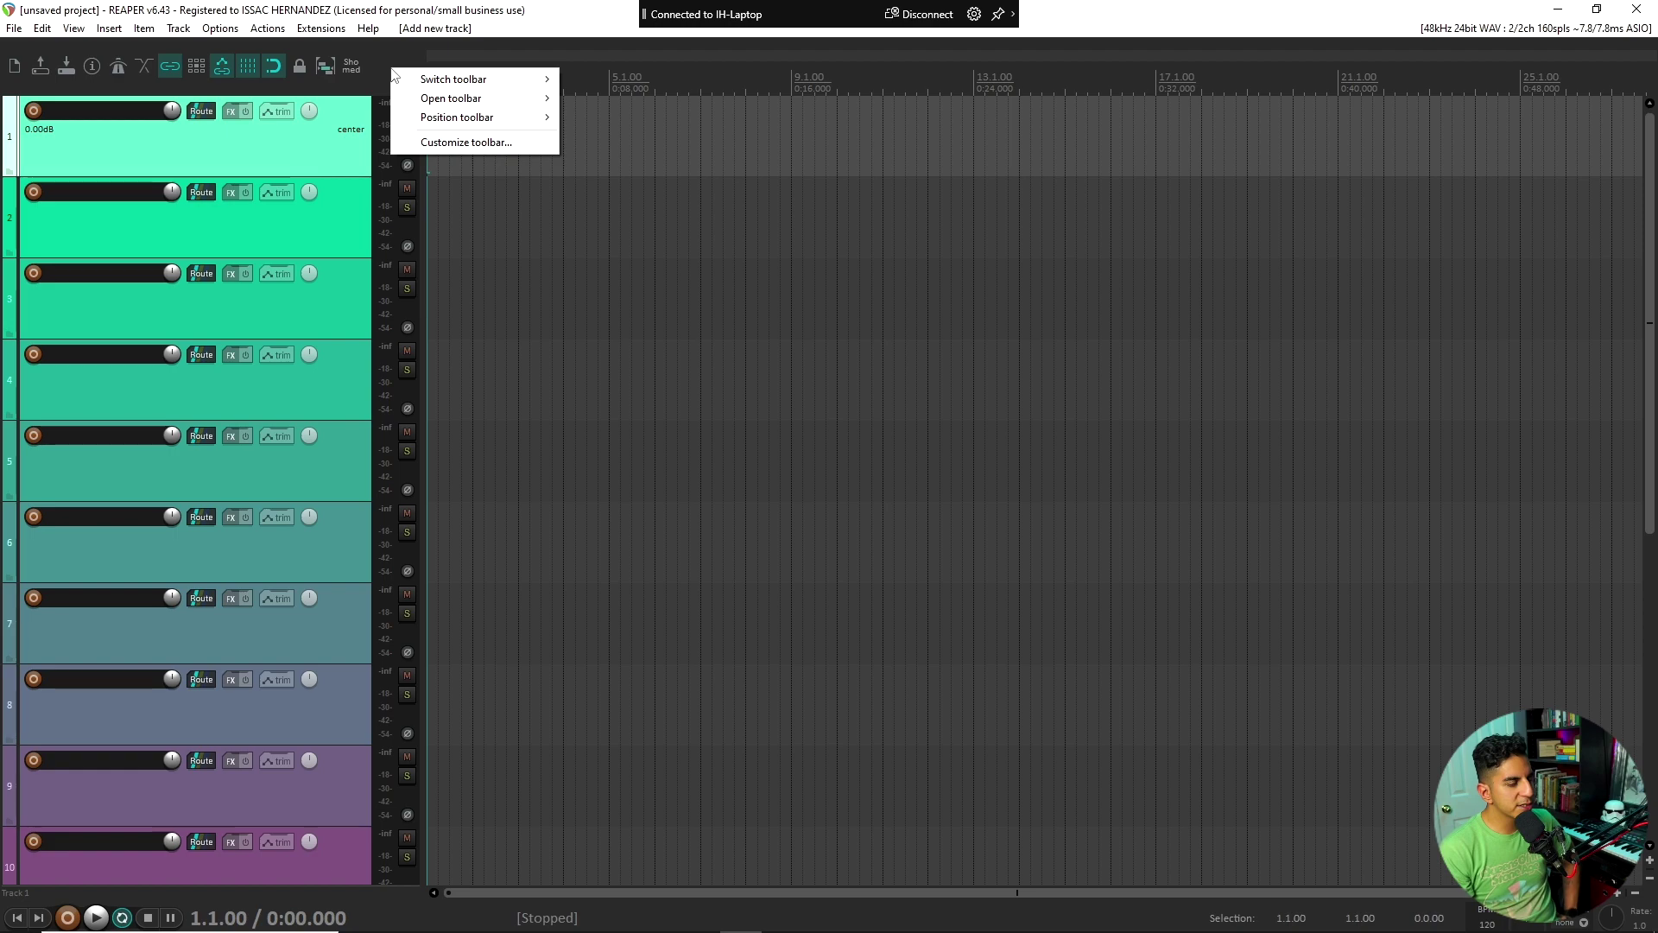
pyautogui.click(421, 143)
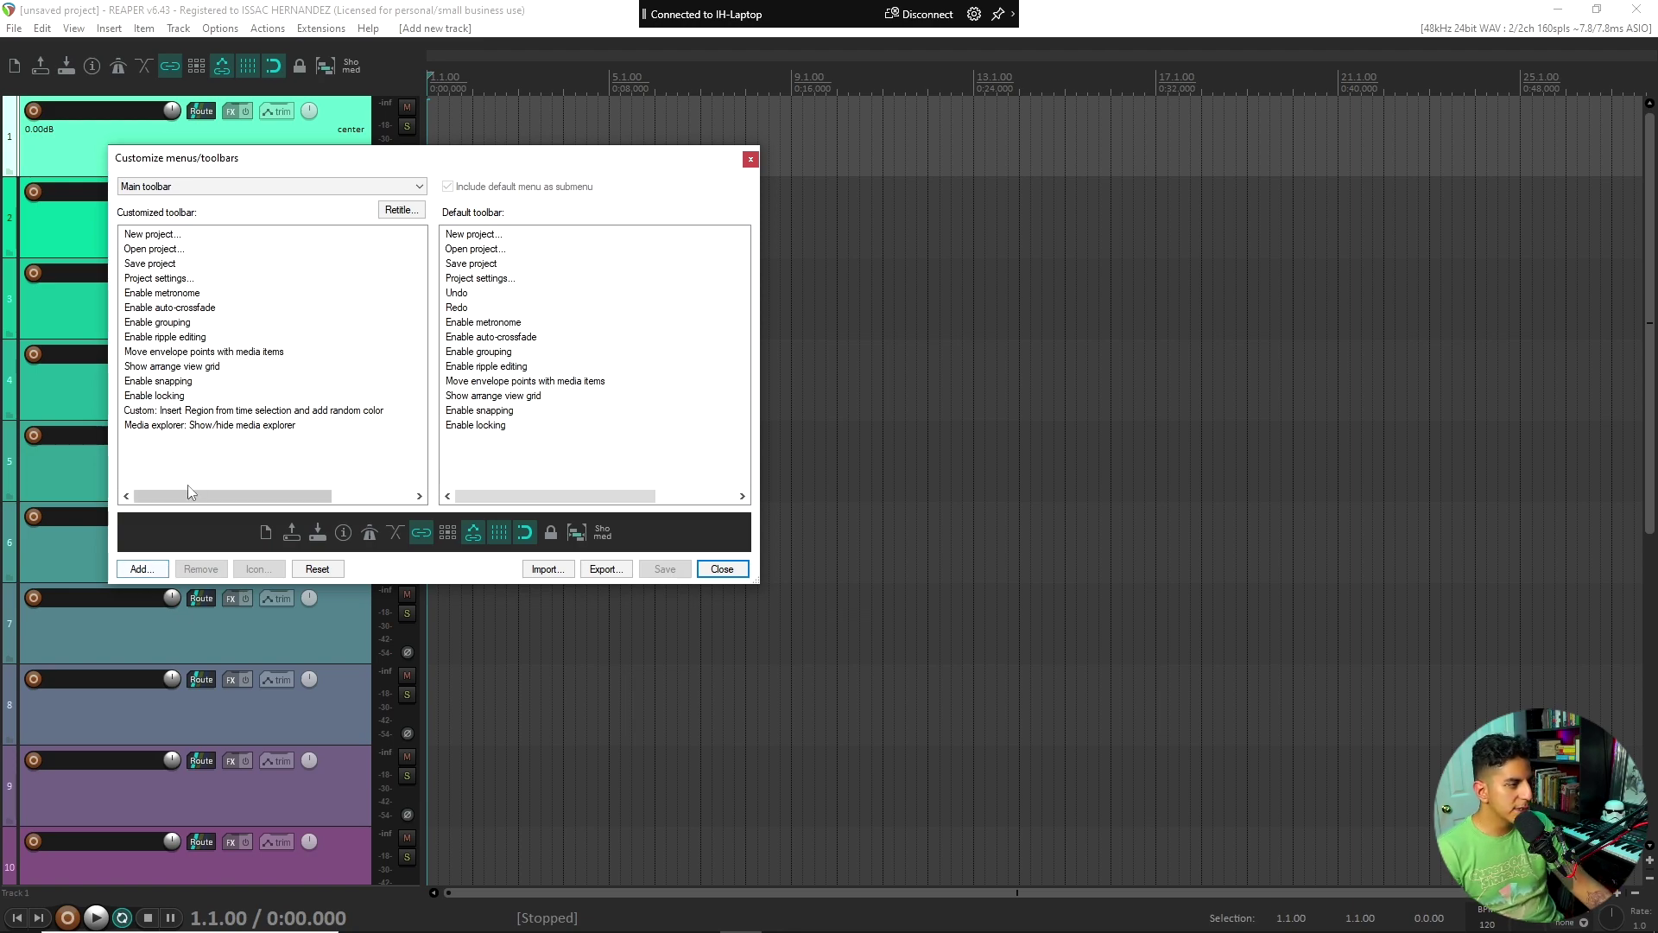
pyautogui.click(750, 159)
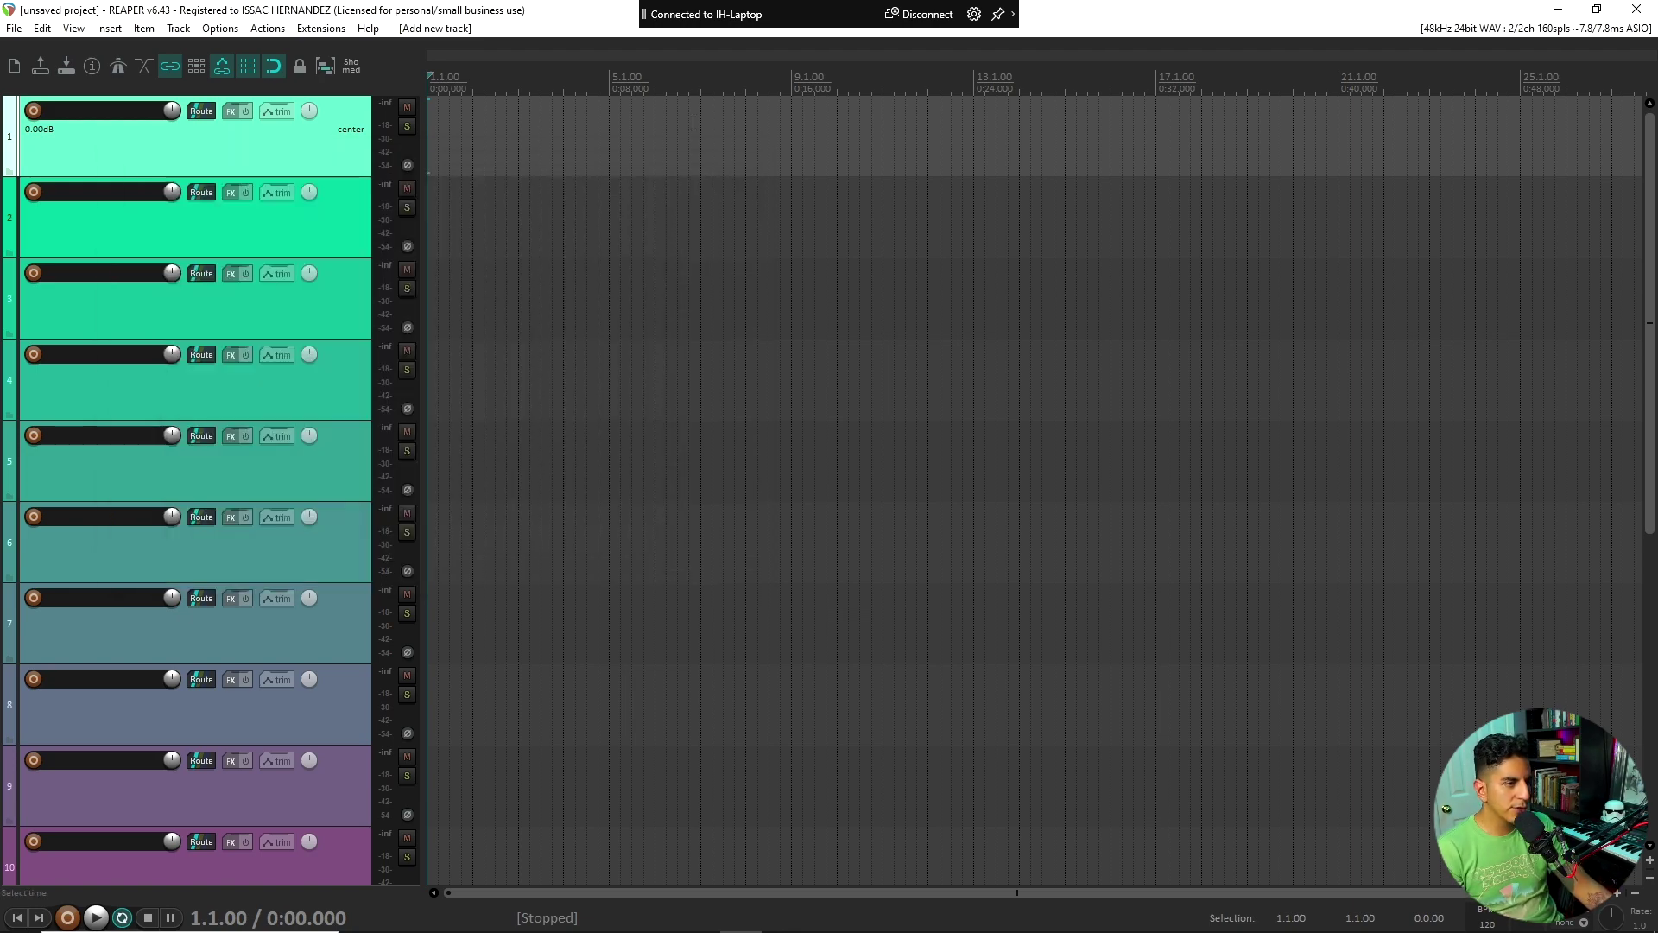
# Add the action "SWS: Set selected track(s) to random custom color(s)" to the main toolbar.
pyautogui.rightClick(384, 66)
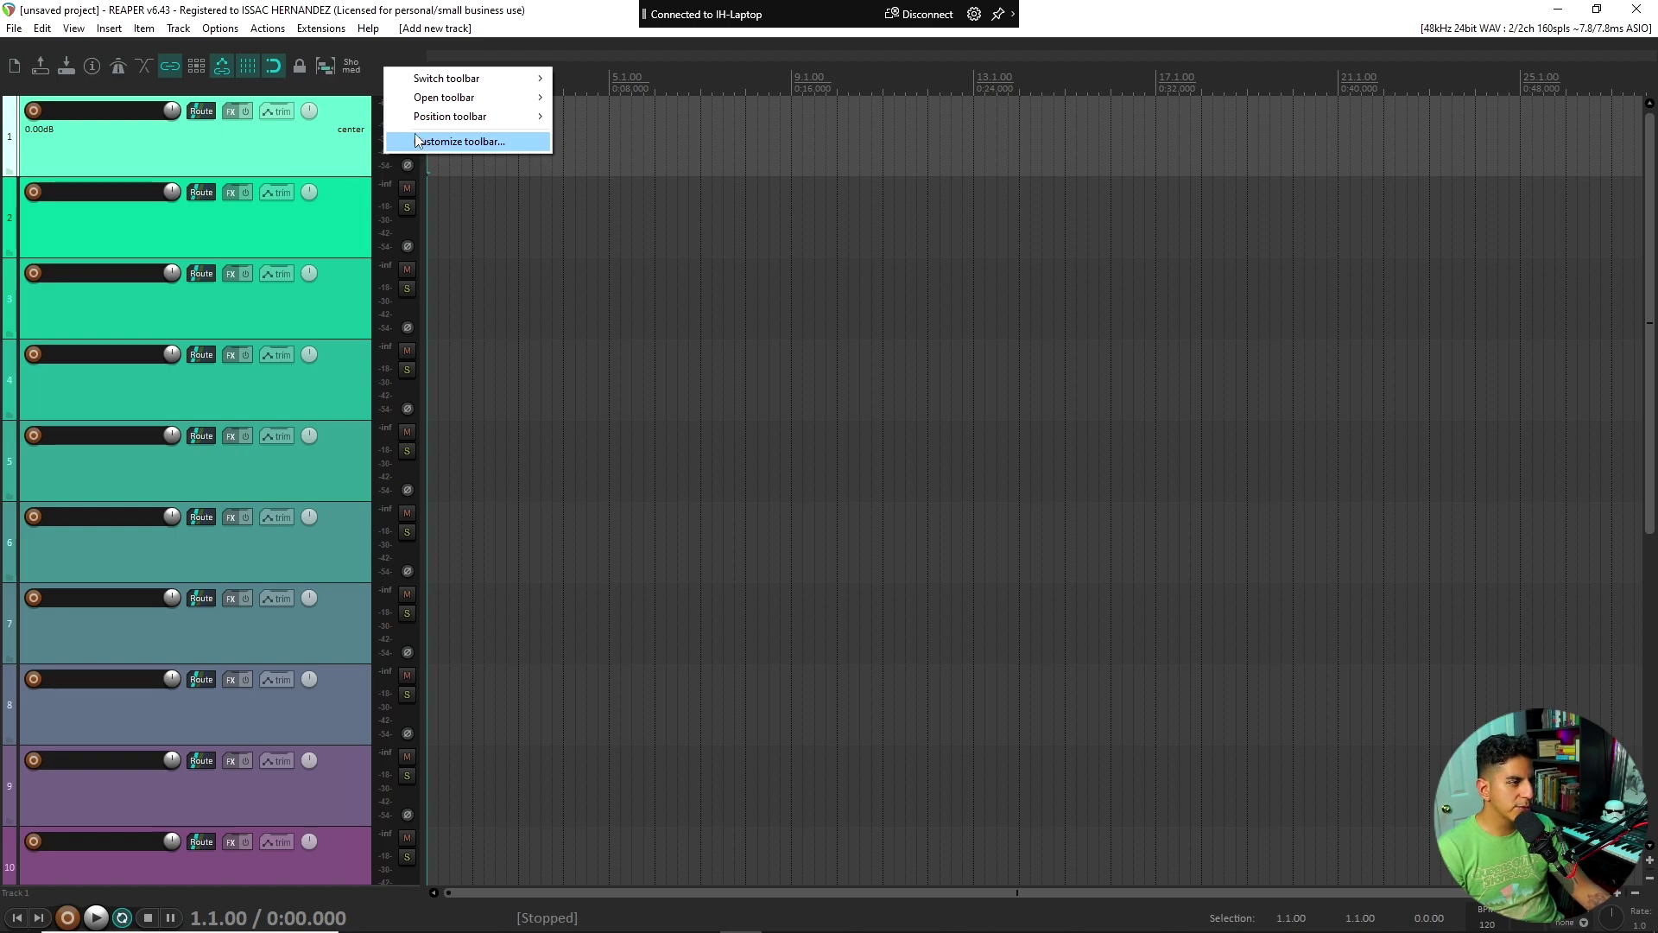
pyautogui.click(458, 141)
pyautogui.click(121, 573)
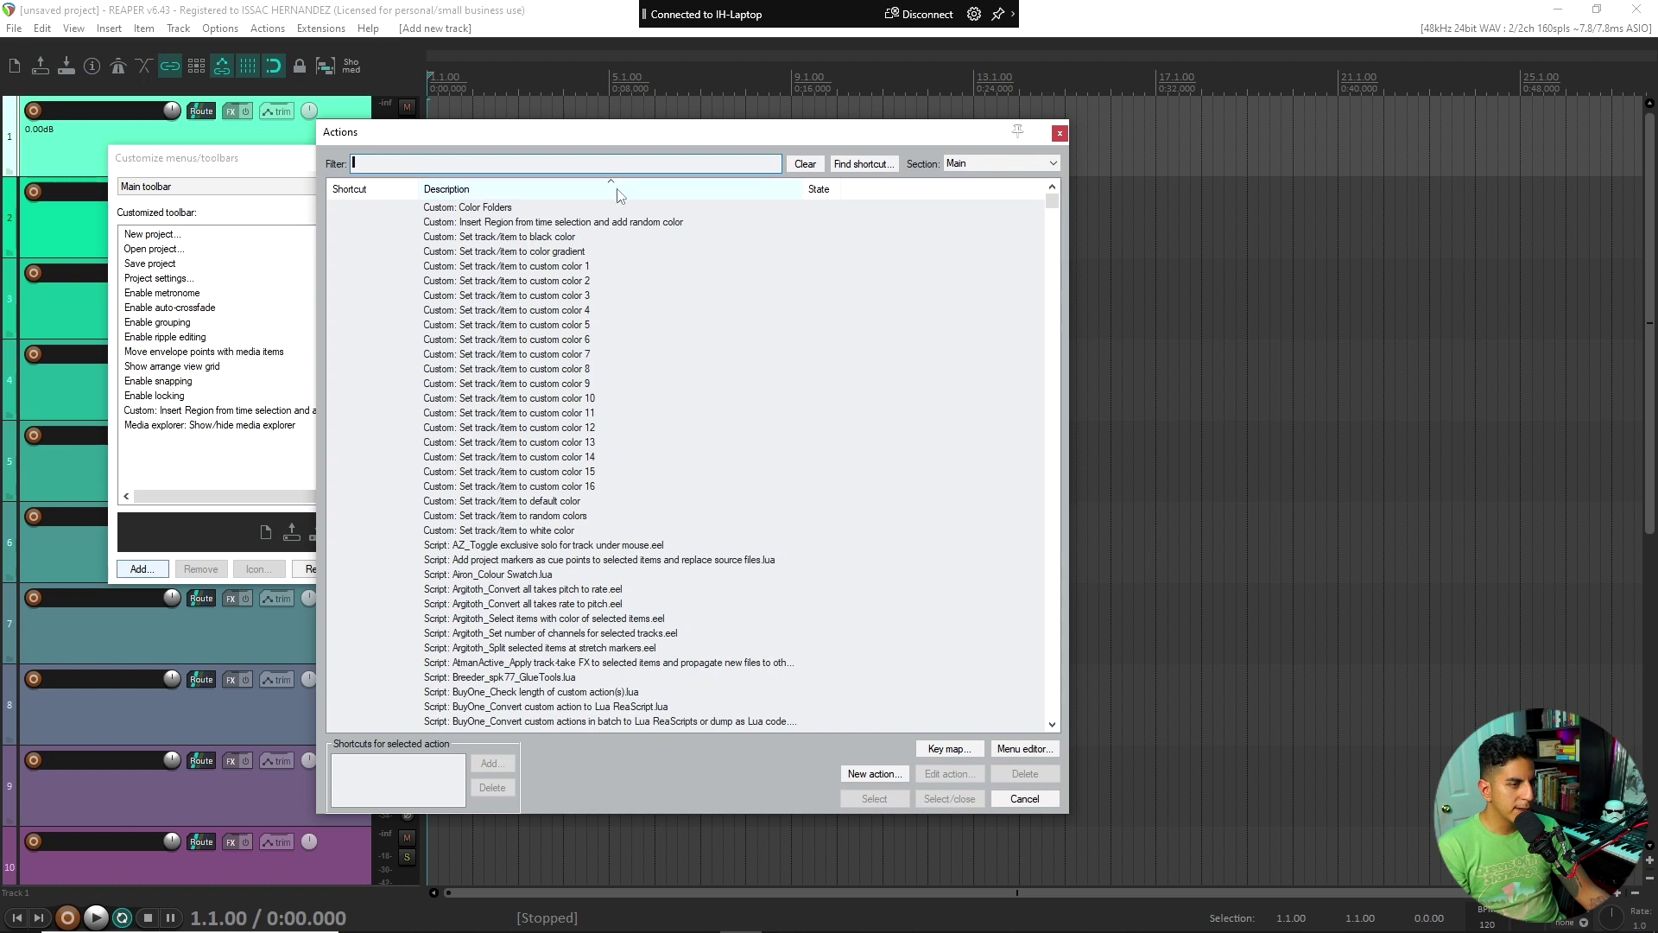
pyautogui.write('sws co')
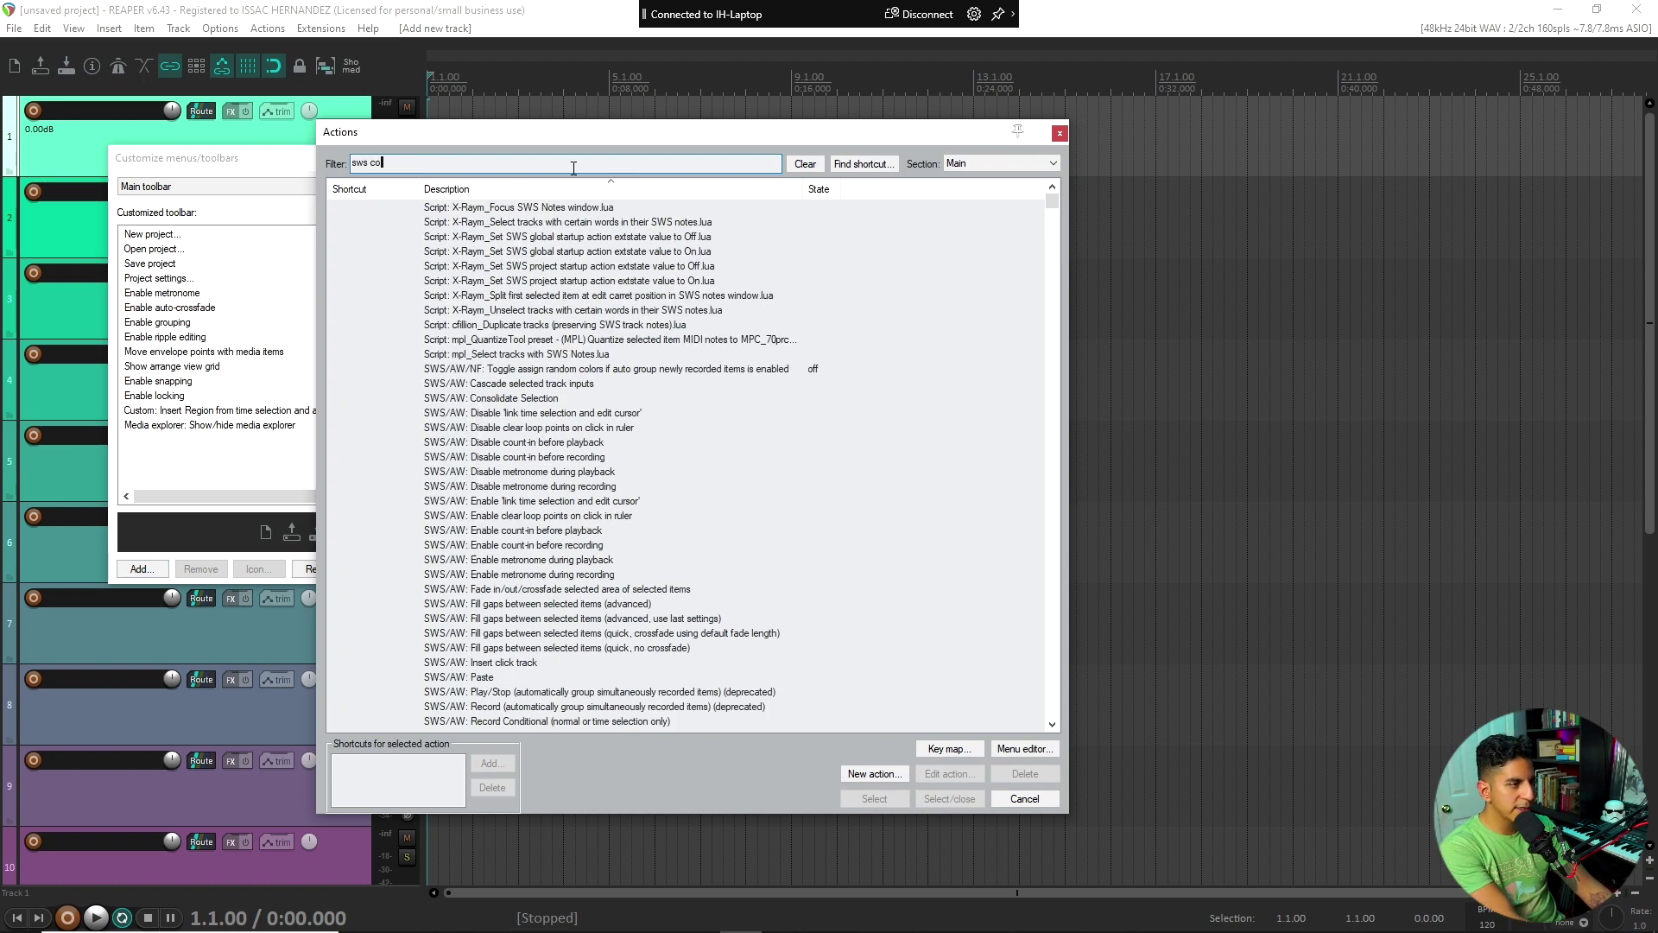
pyautogui.write('lor')
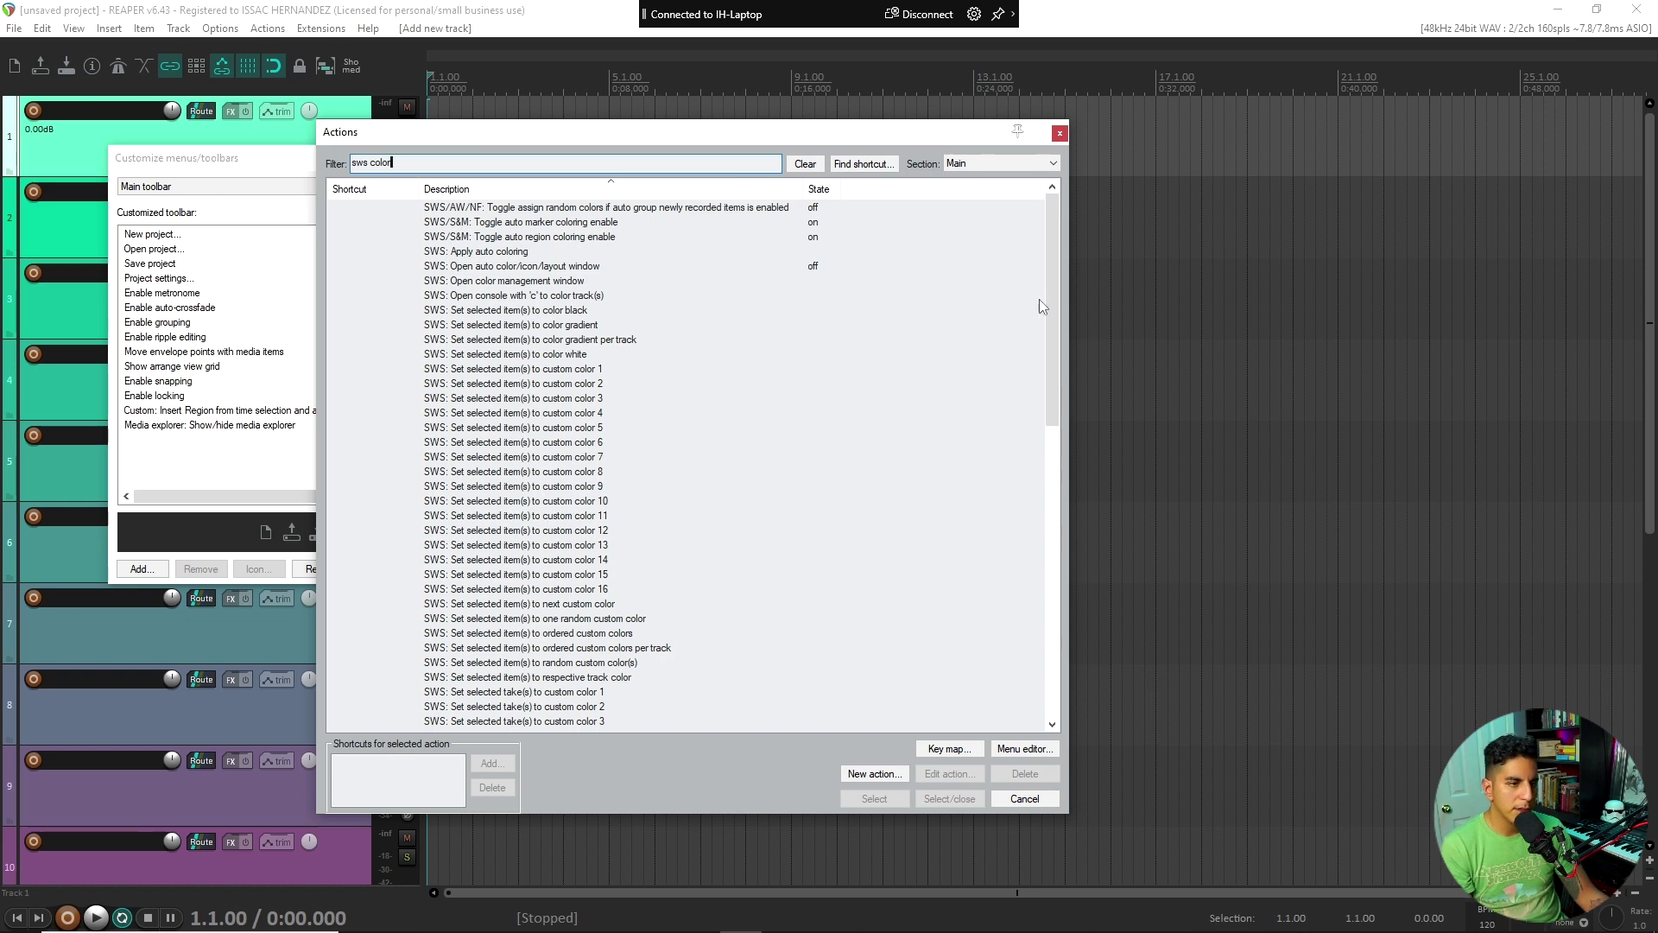
pyautogui.moveTo(1052, 300); pyautogui.dragTo(1028, 659)
pyautogui.click(777, 560)
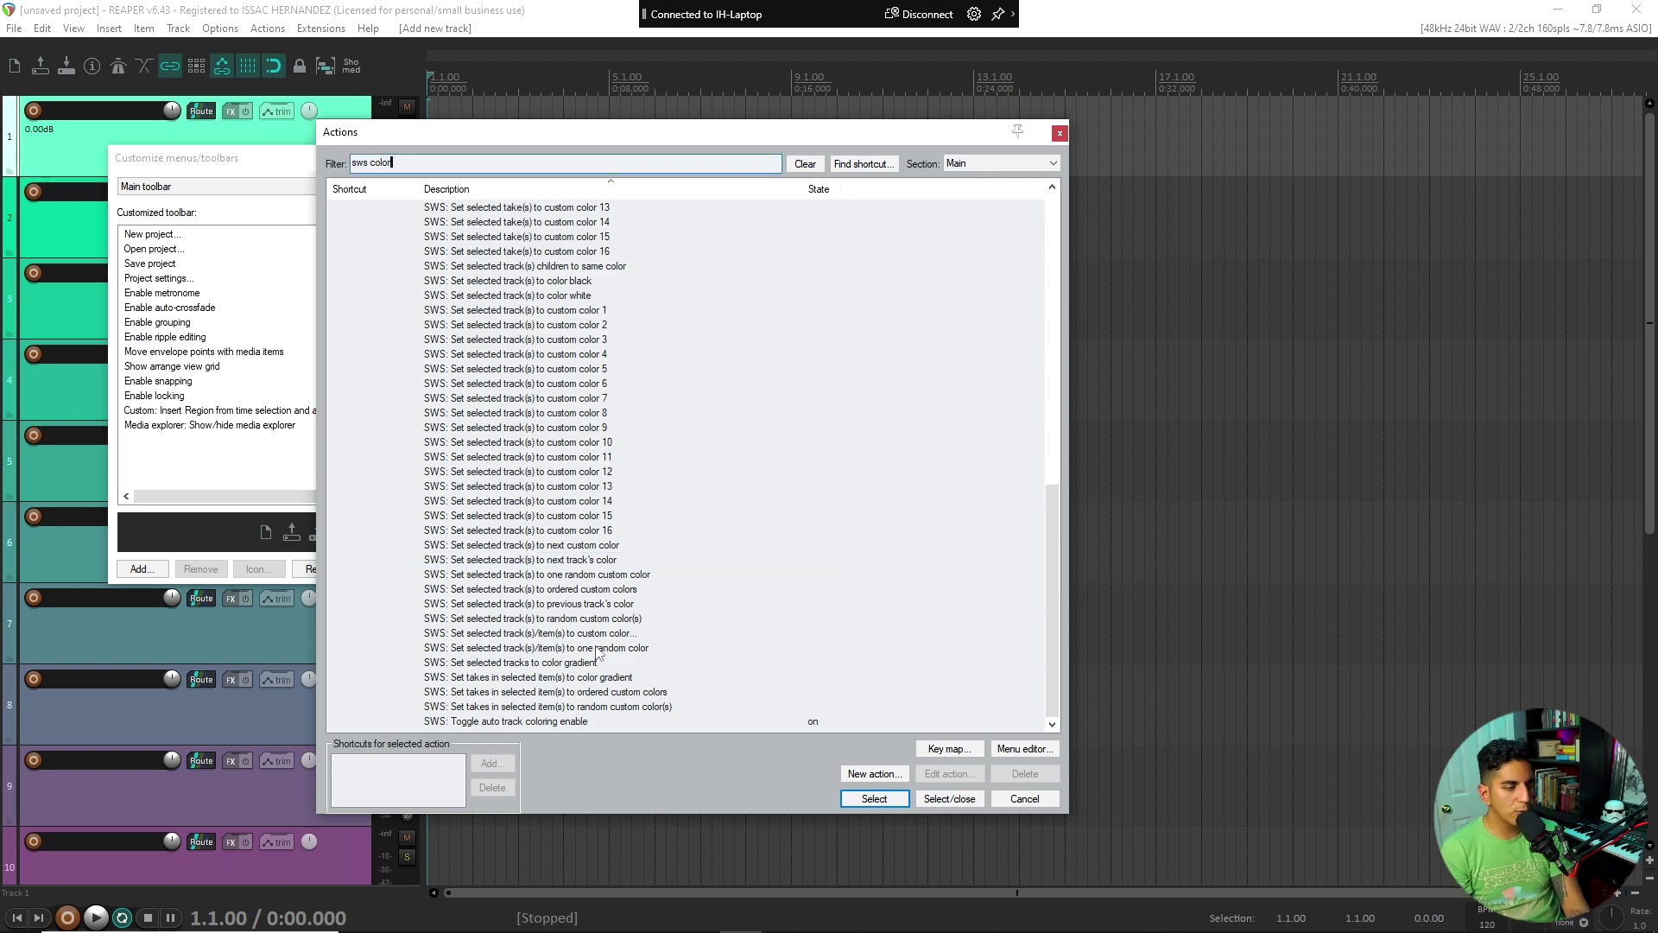
pyautogui.click(538, 619)
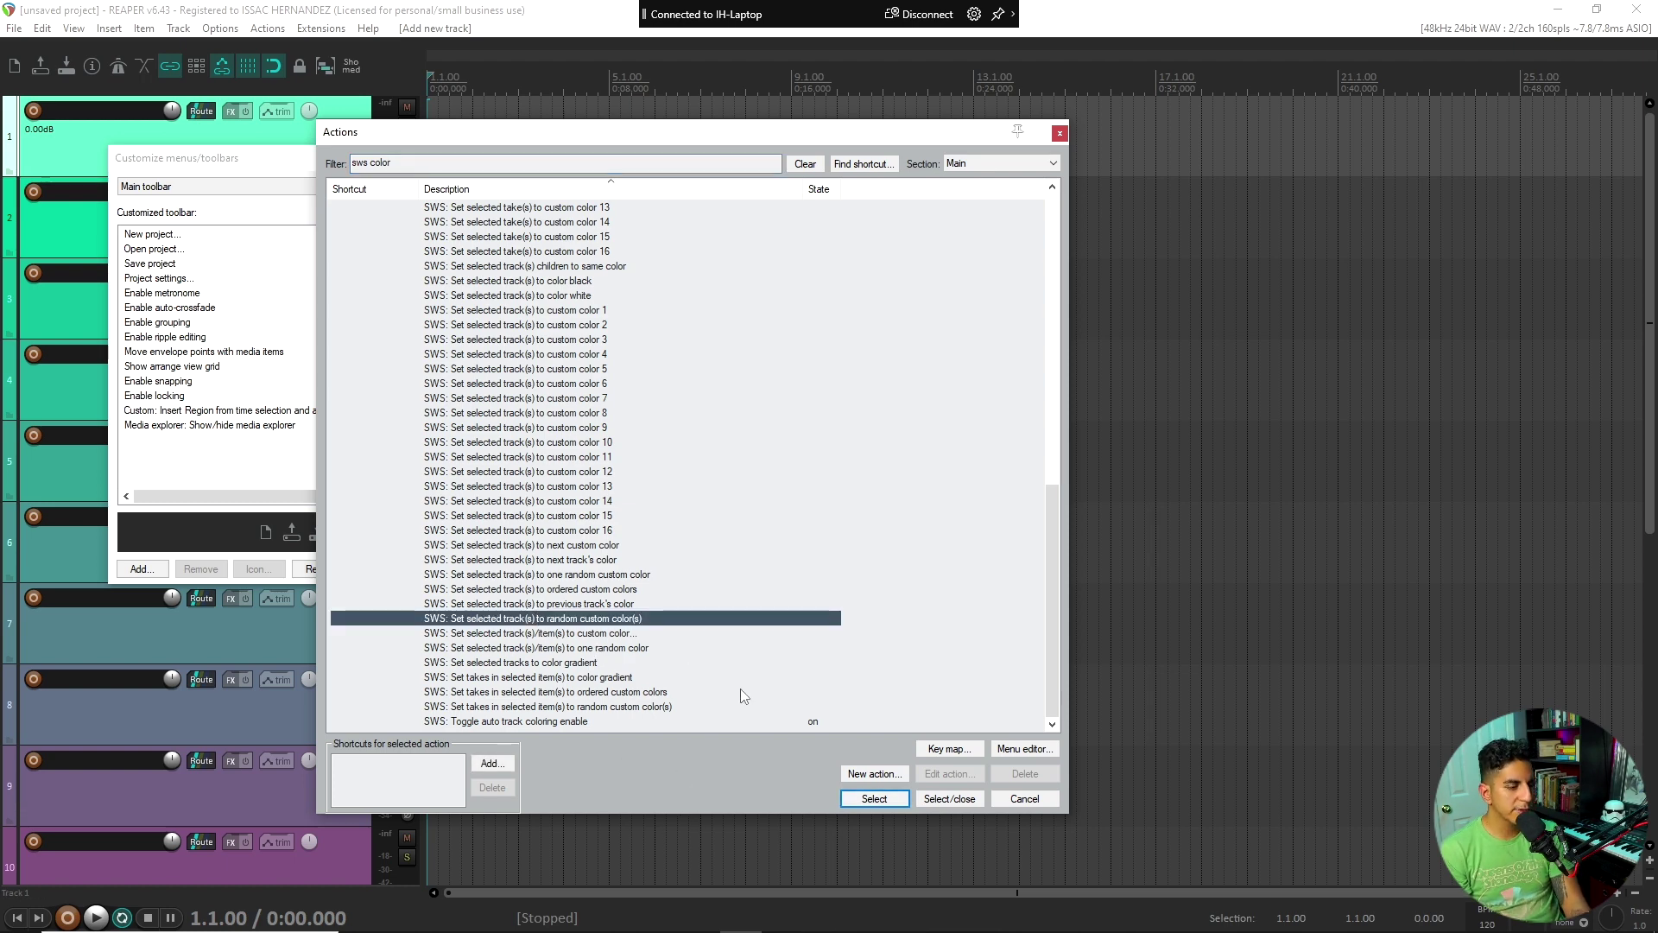
pyautogui.click(874, 798)
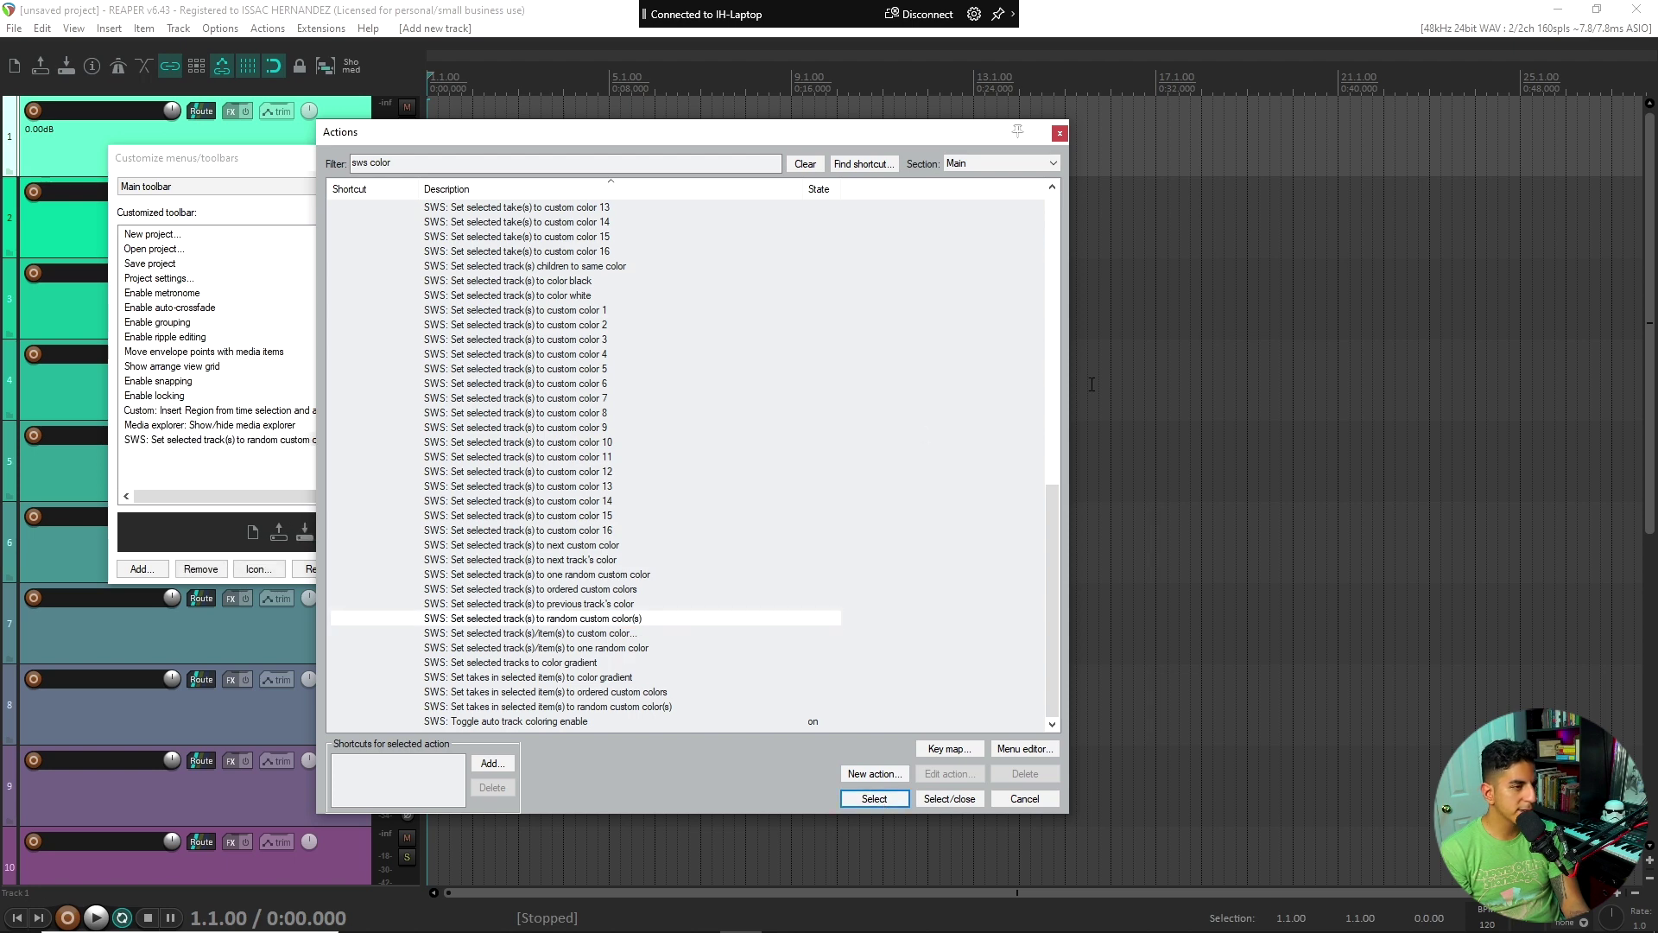
pyautogui.click(1060, 133)
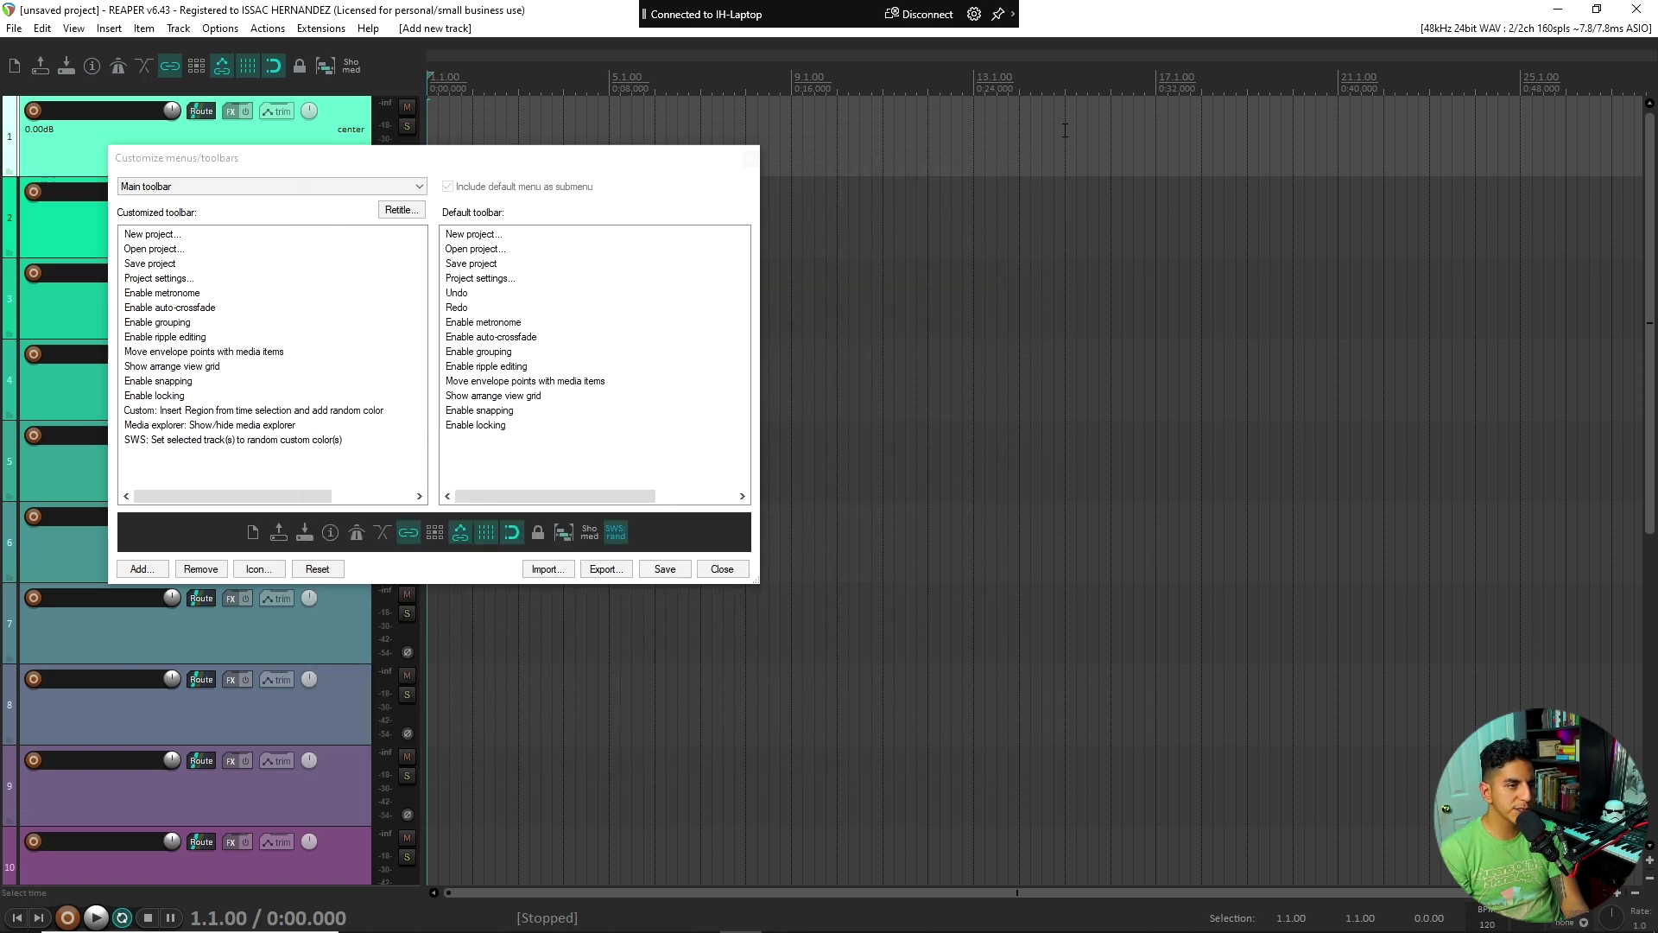
# Give the new random custom color toolbar action the toolbar_color_selected.png icon and save the toolbar changes.
pyautogui.click(327, 440)
pyautogui.click(618, 538)
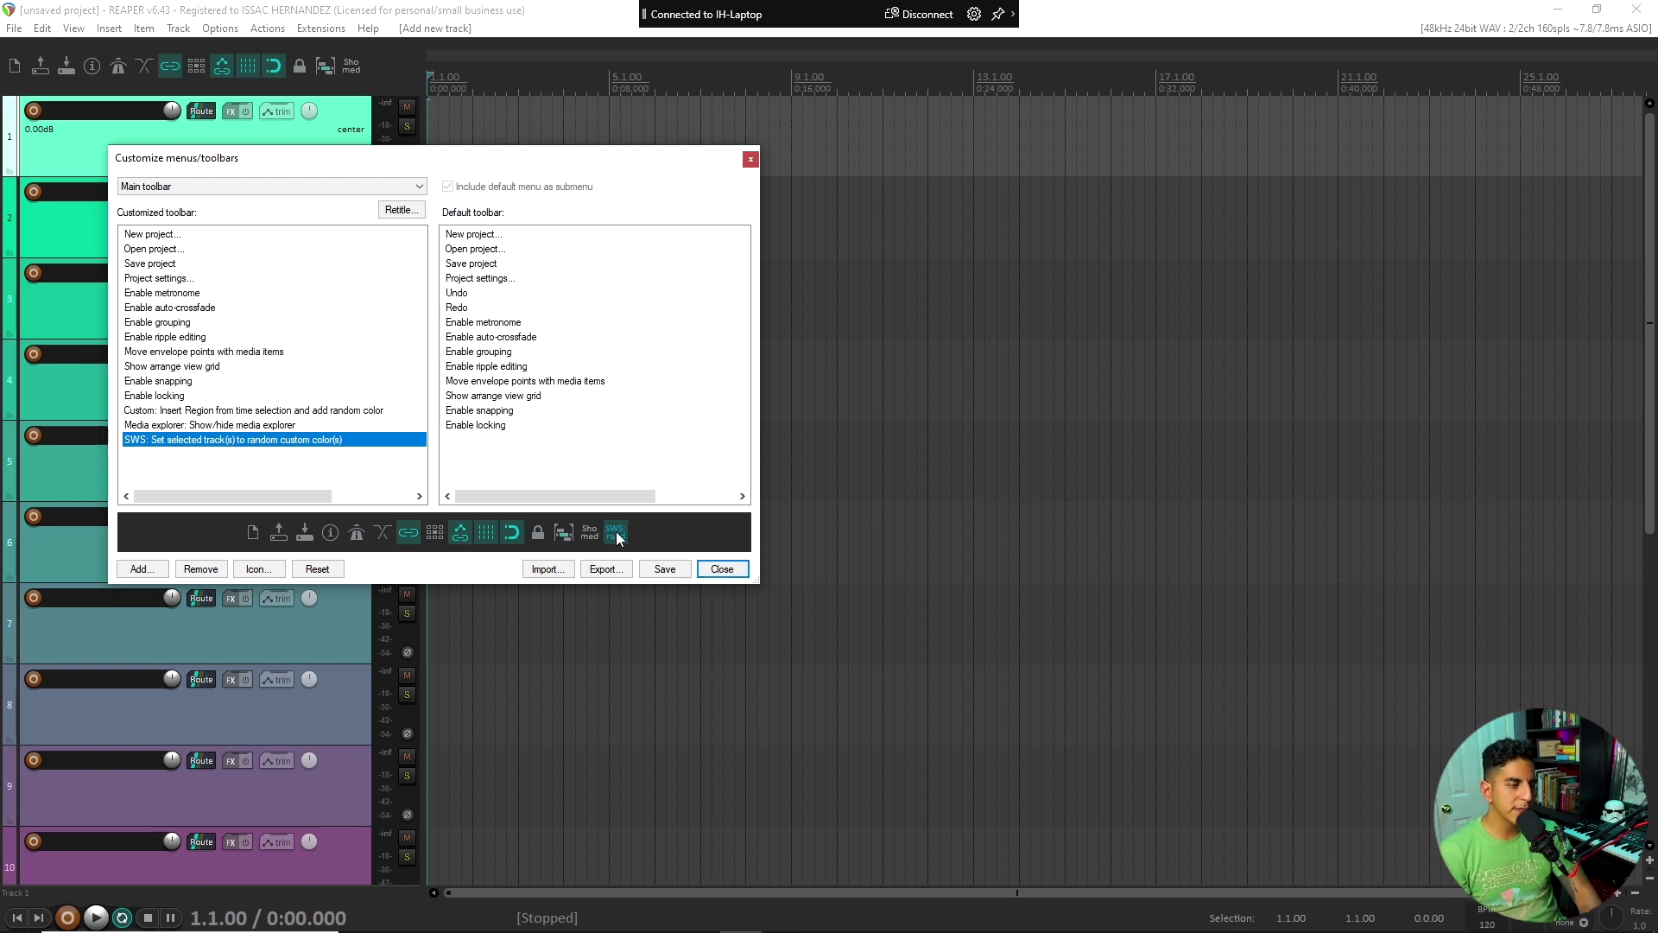
pyautogui.click(590, 532)
pyautogui.click(618, 537)
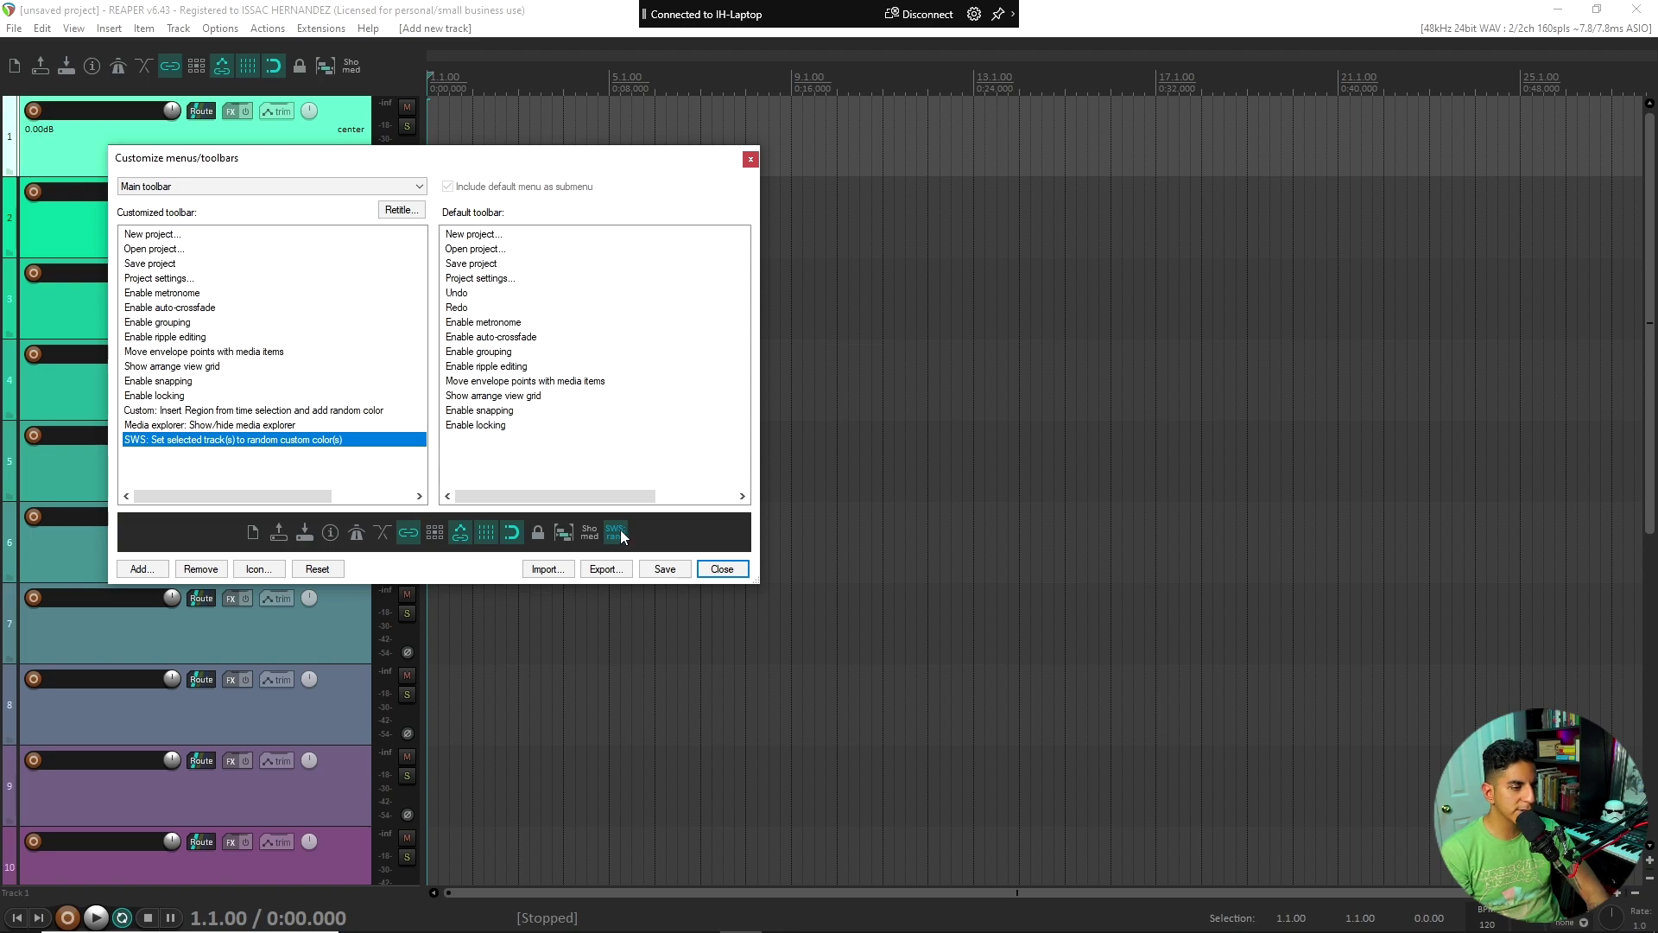
pyautogui.doubleClick(618, 537)
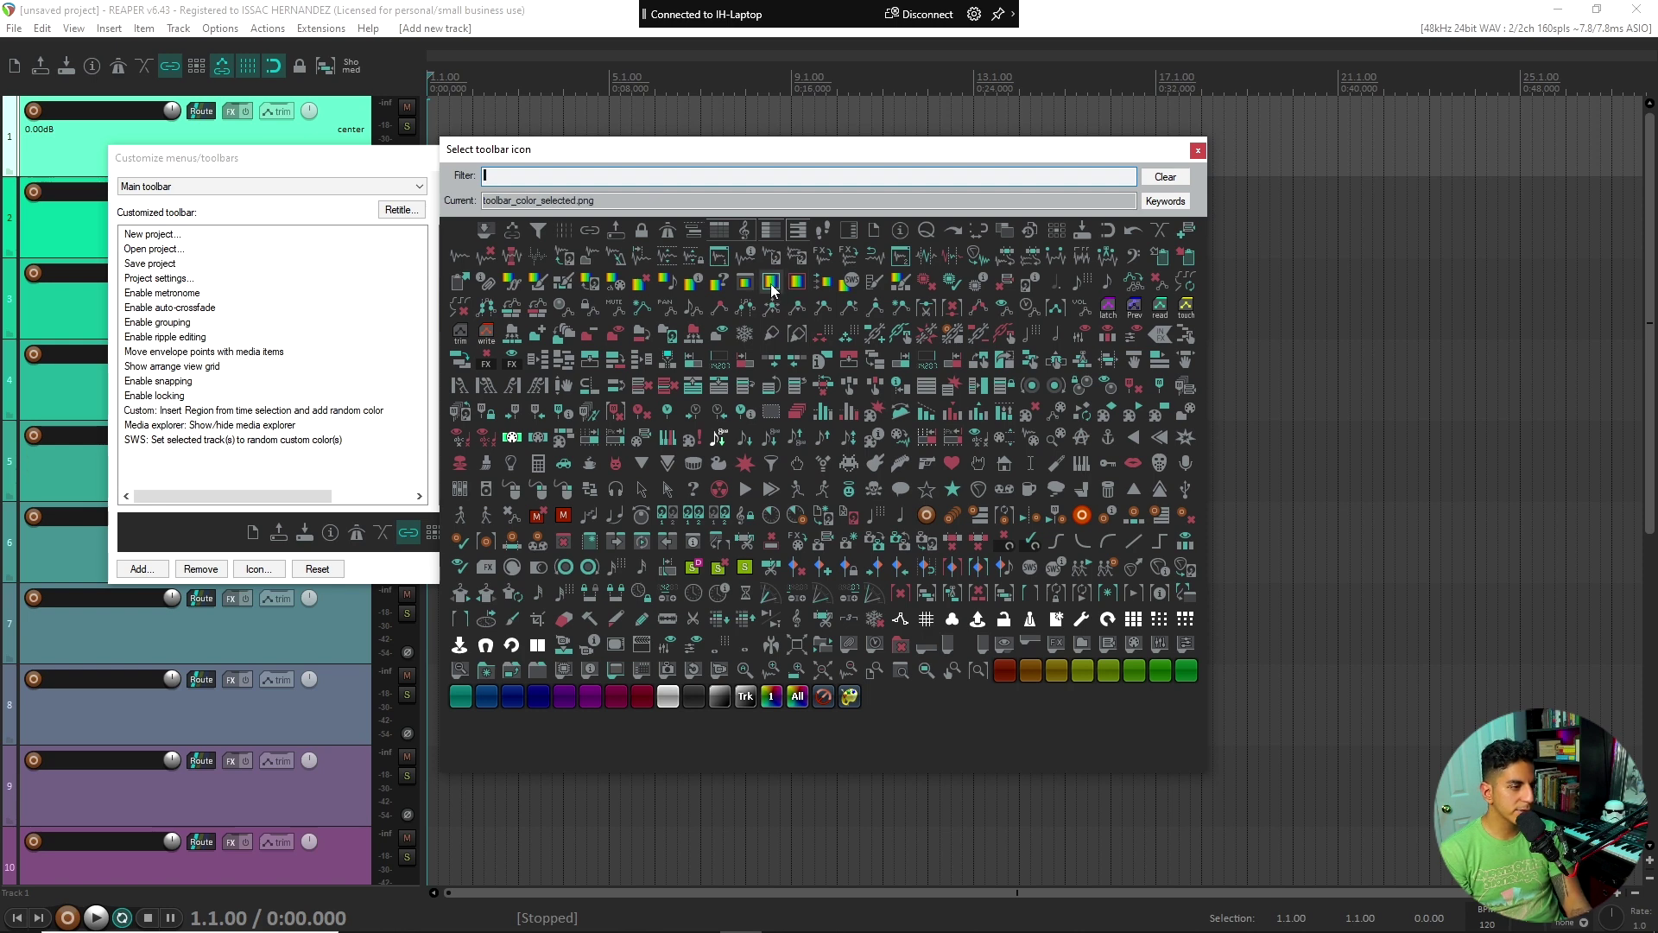
pyautogui.click(1198, 152)
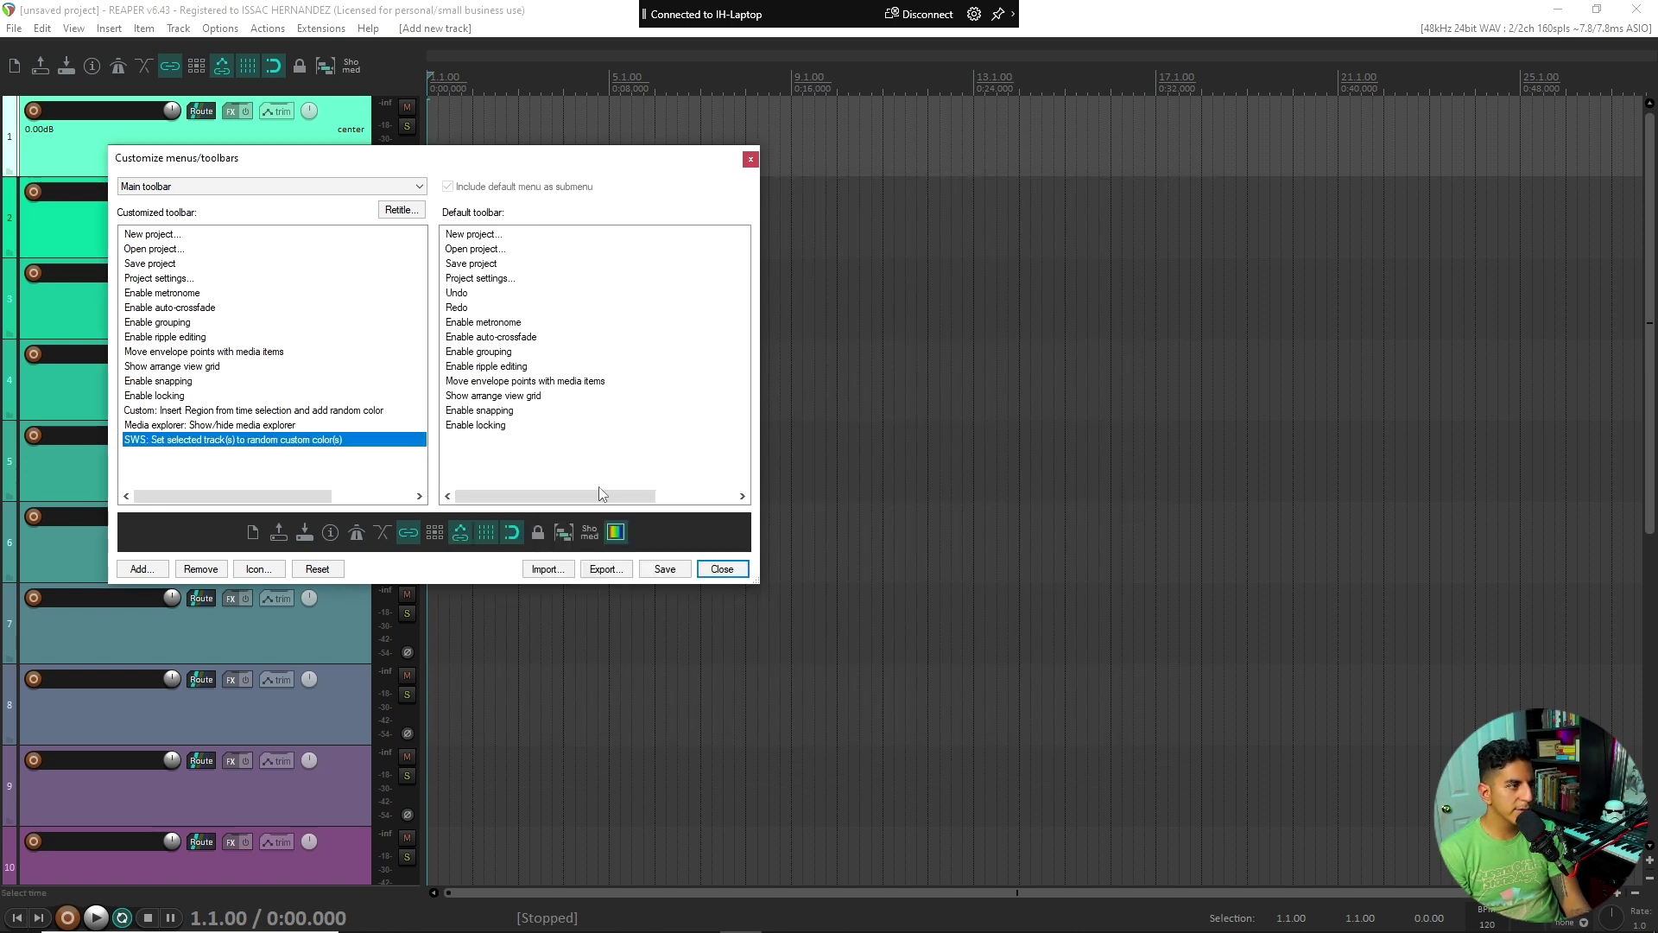
pyautogui.click(665, 569)
pyautogui.click(720, 570)
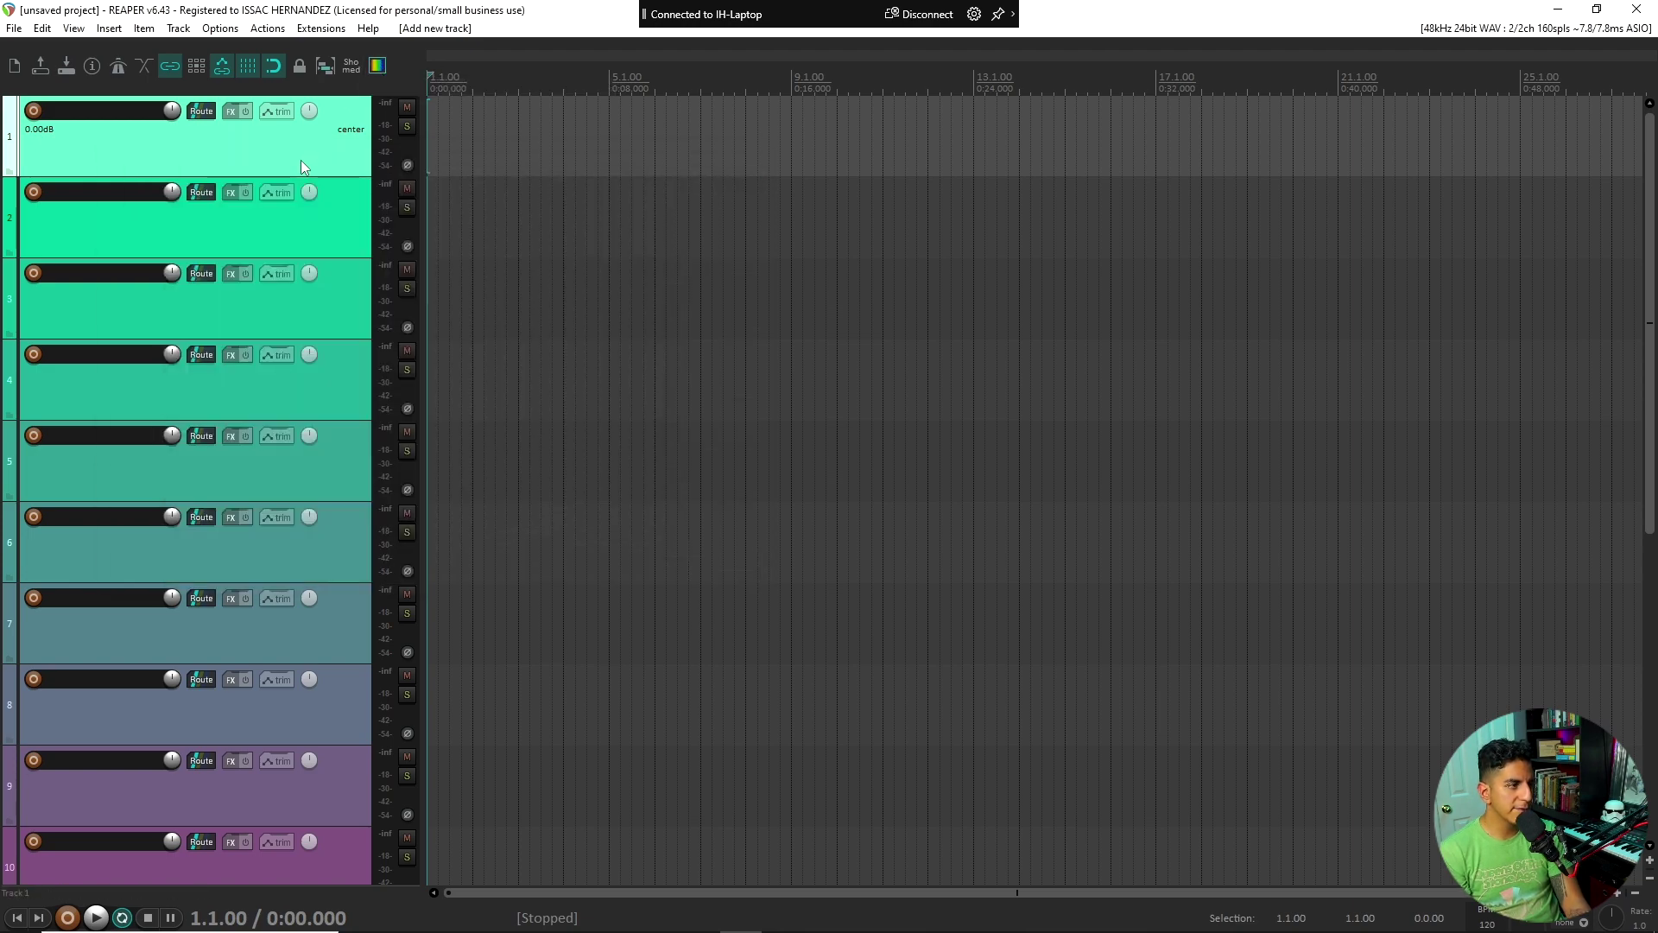
# Apply random custom colors to track 1, and also to all tracks, with the new toolbar action.
pyautogui.click(373, 72)
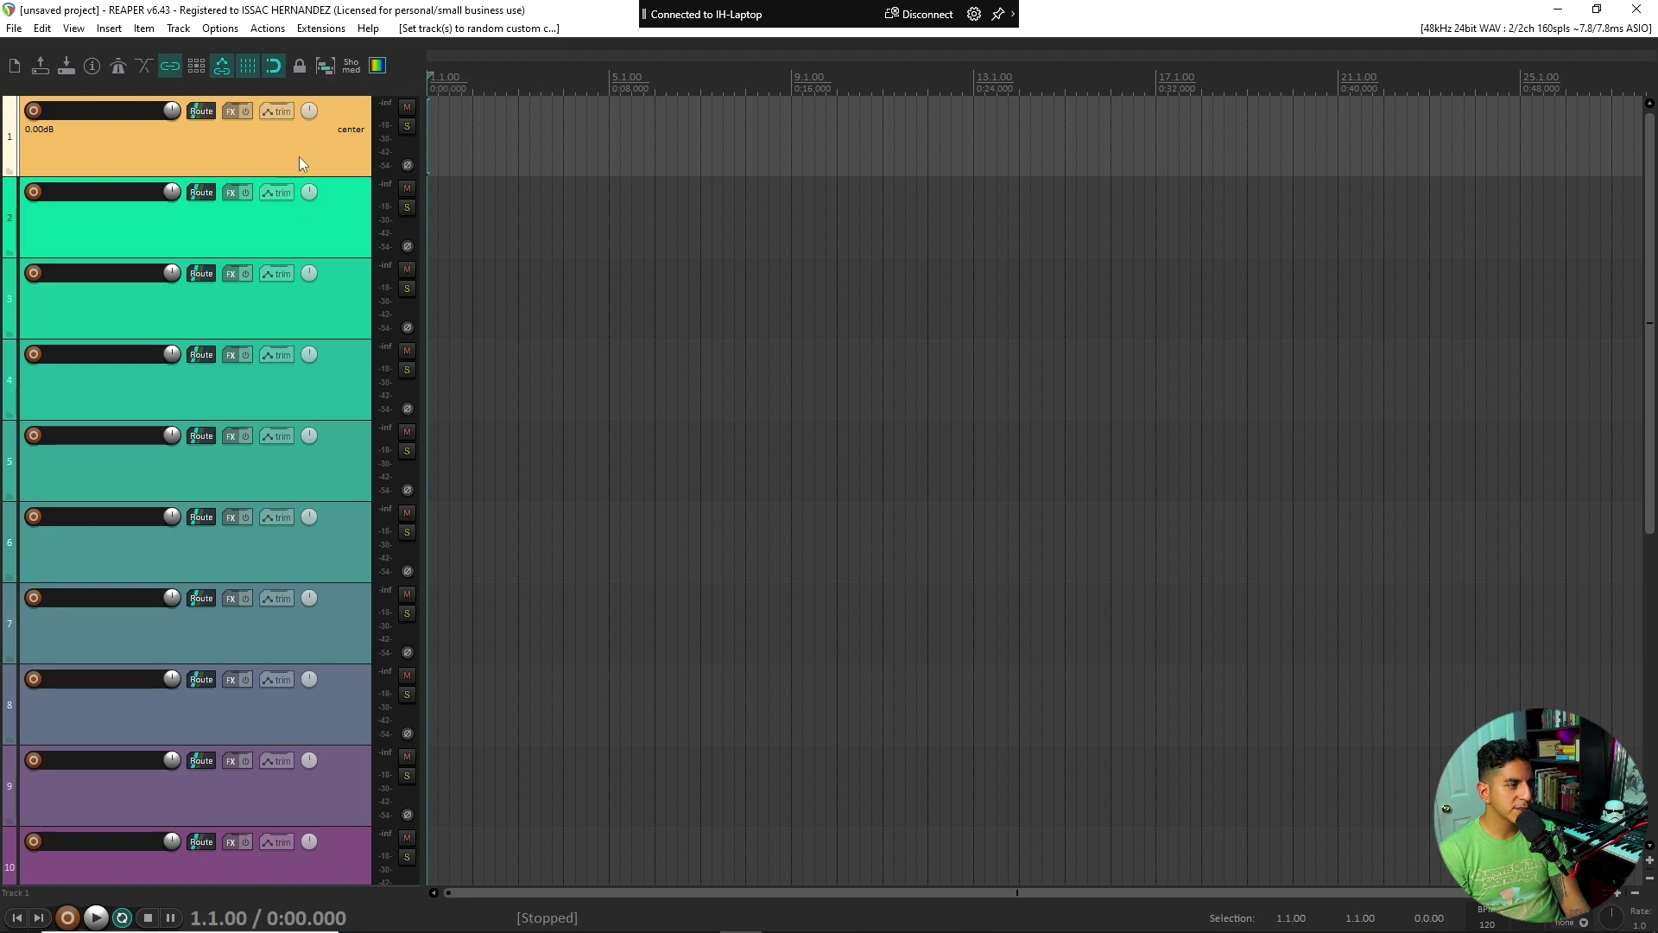
pyautogui.click(278, 245)
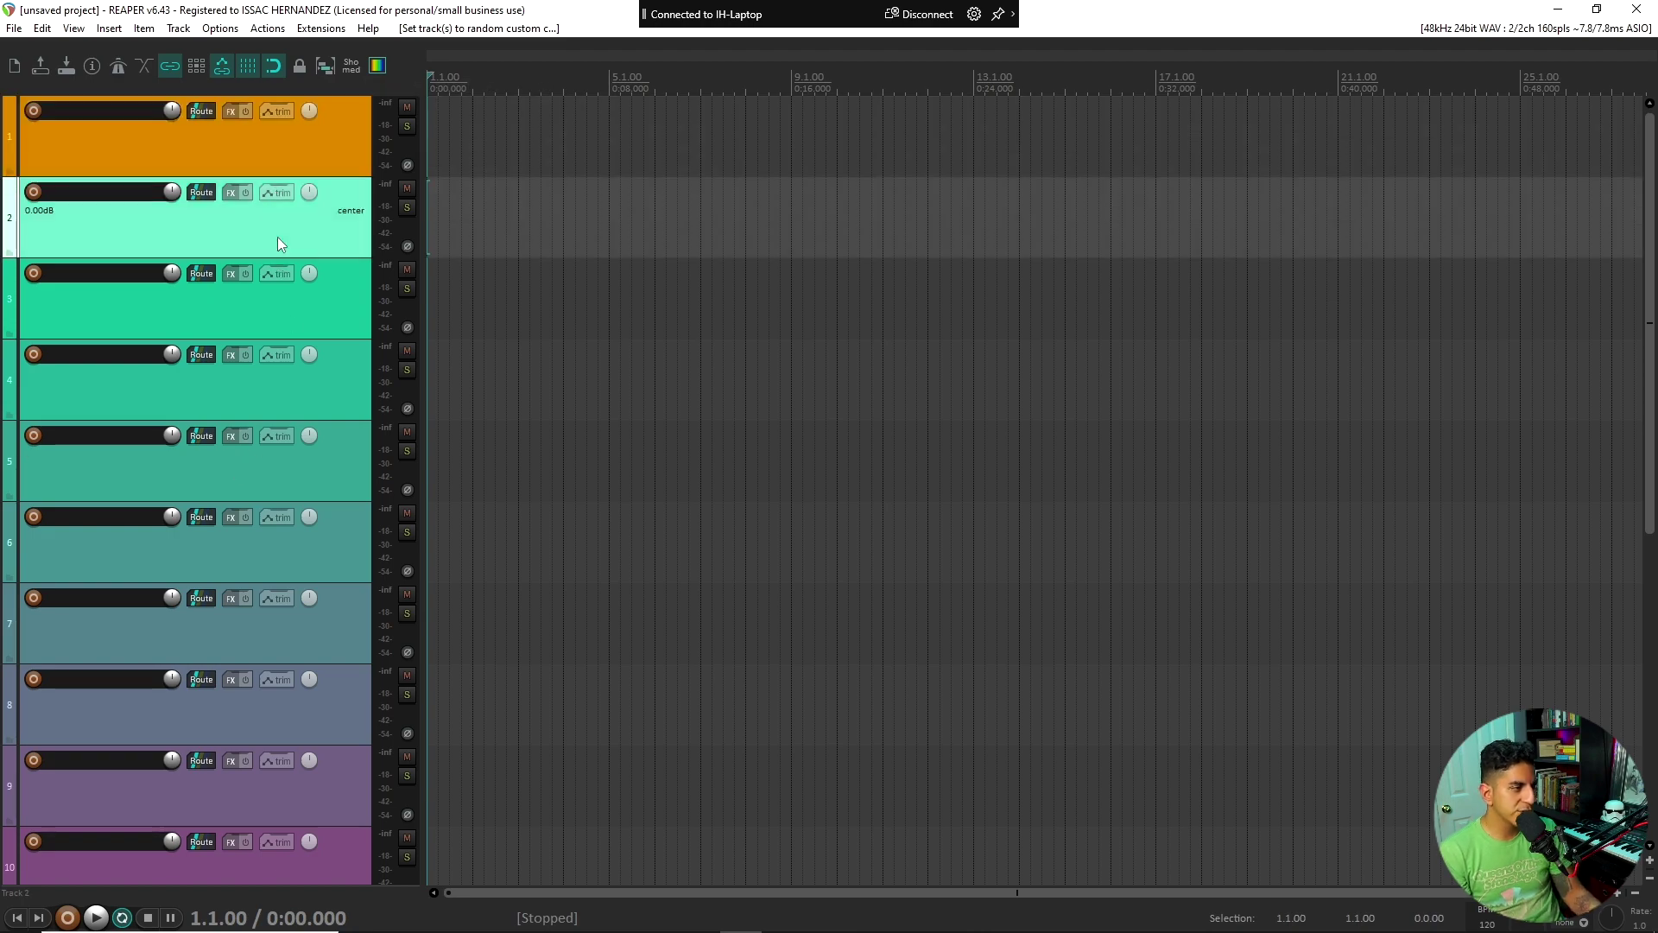
pyautogui.hotkey('ctrl', 'a')
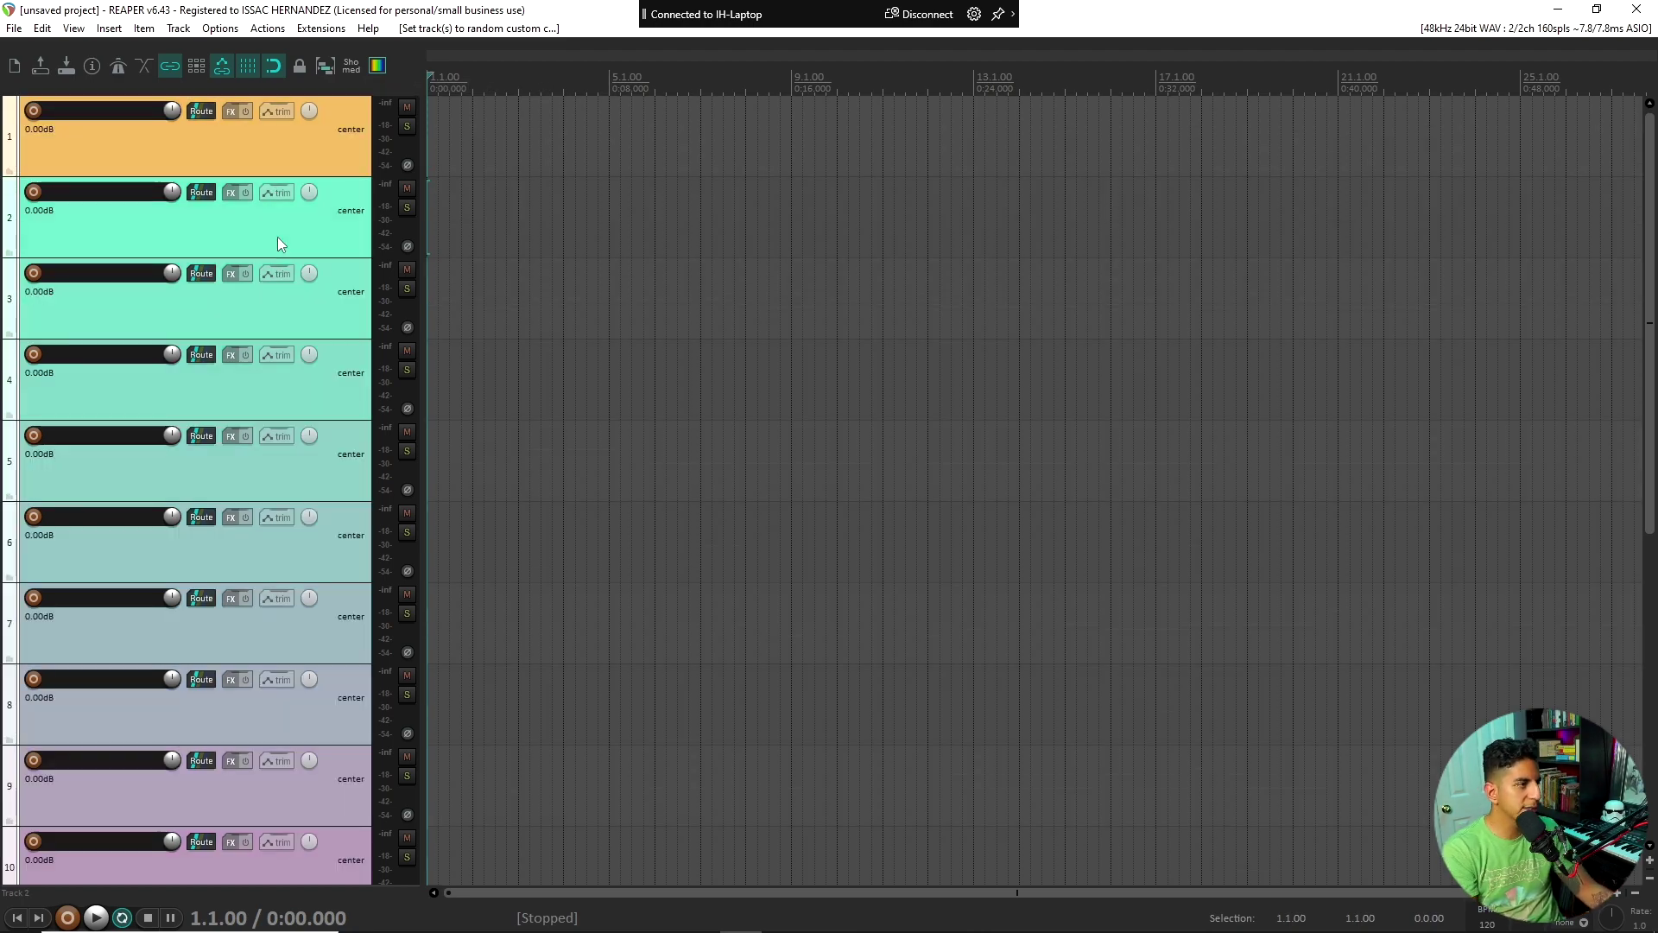
pyautogui.click(378, 65)
pyautogui.click(346, 216)
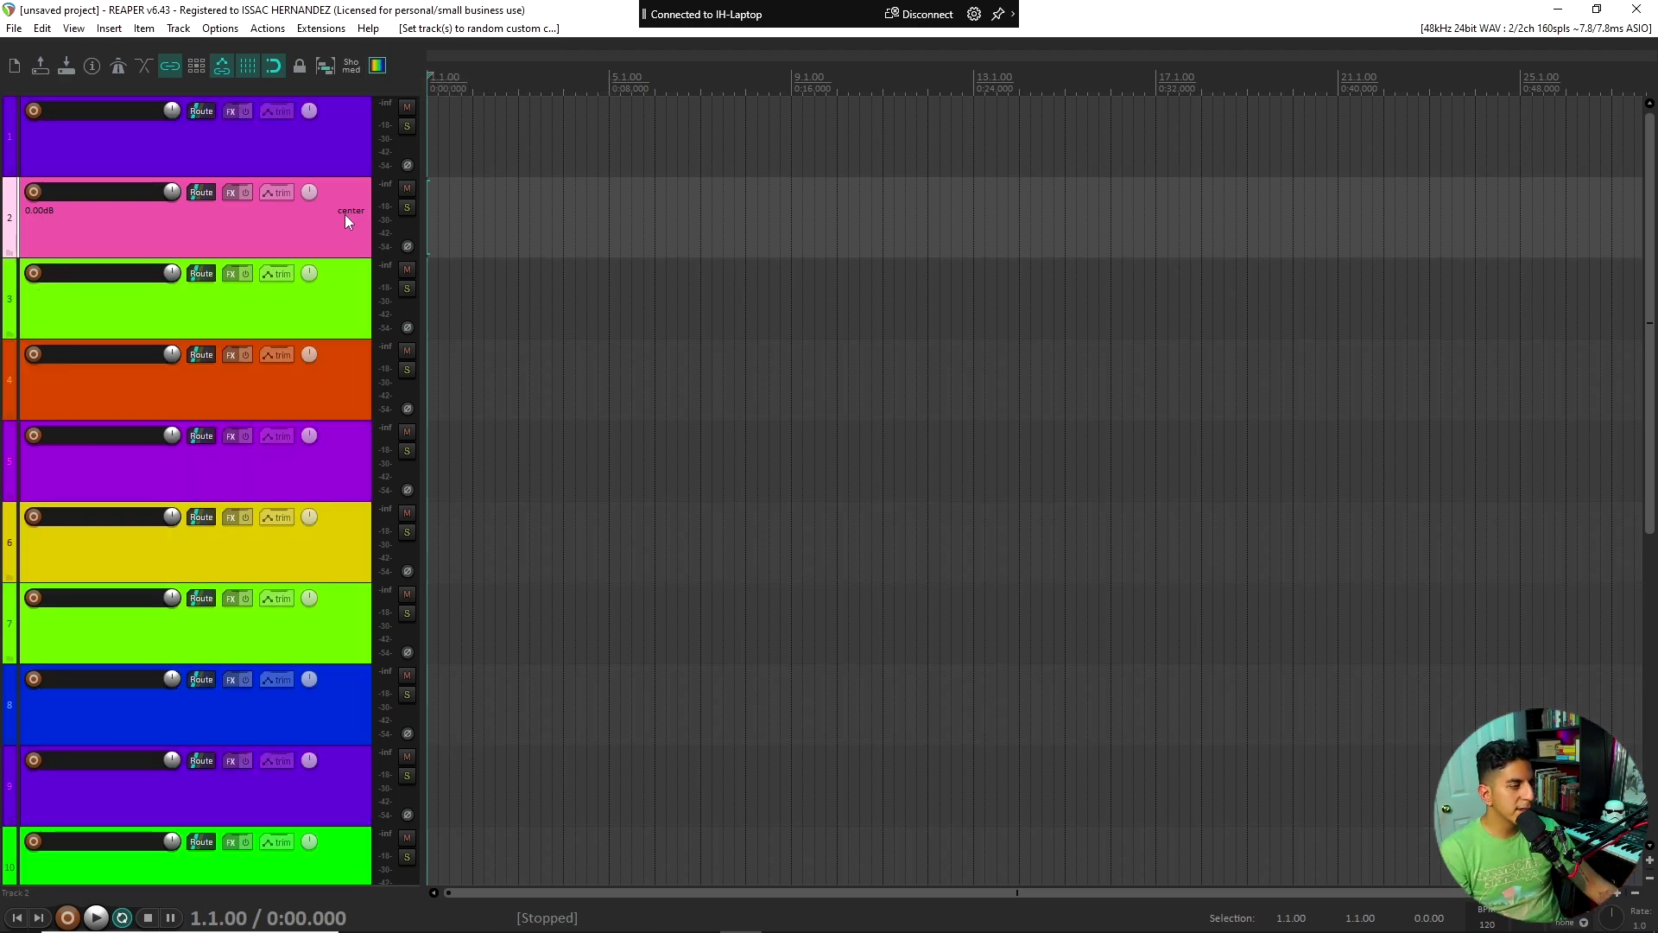
# Add the action "SWS: Set selected tracks to color gradient" to the main toolbar.
pyautogui.rightClick(401, 63)
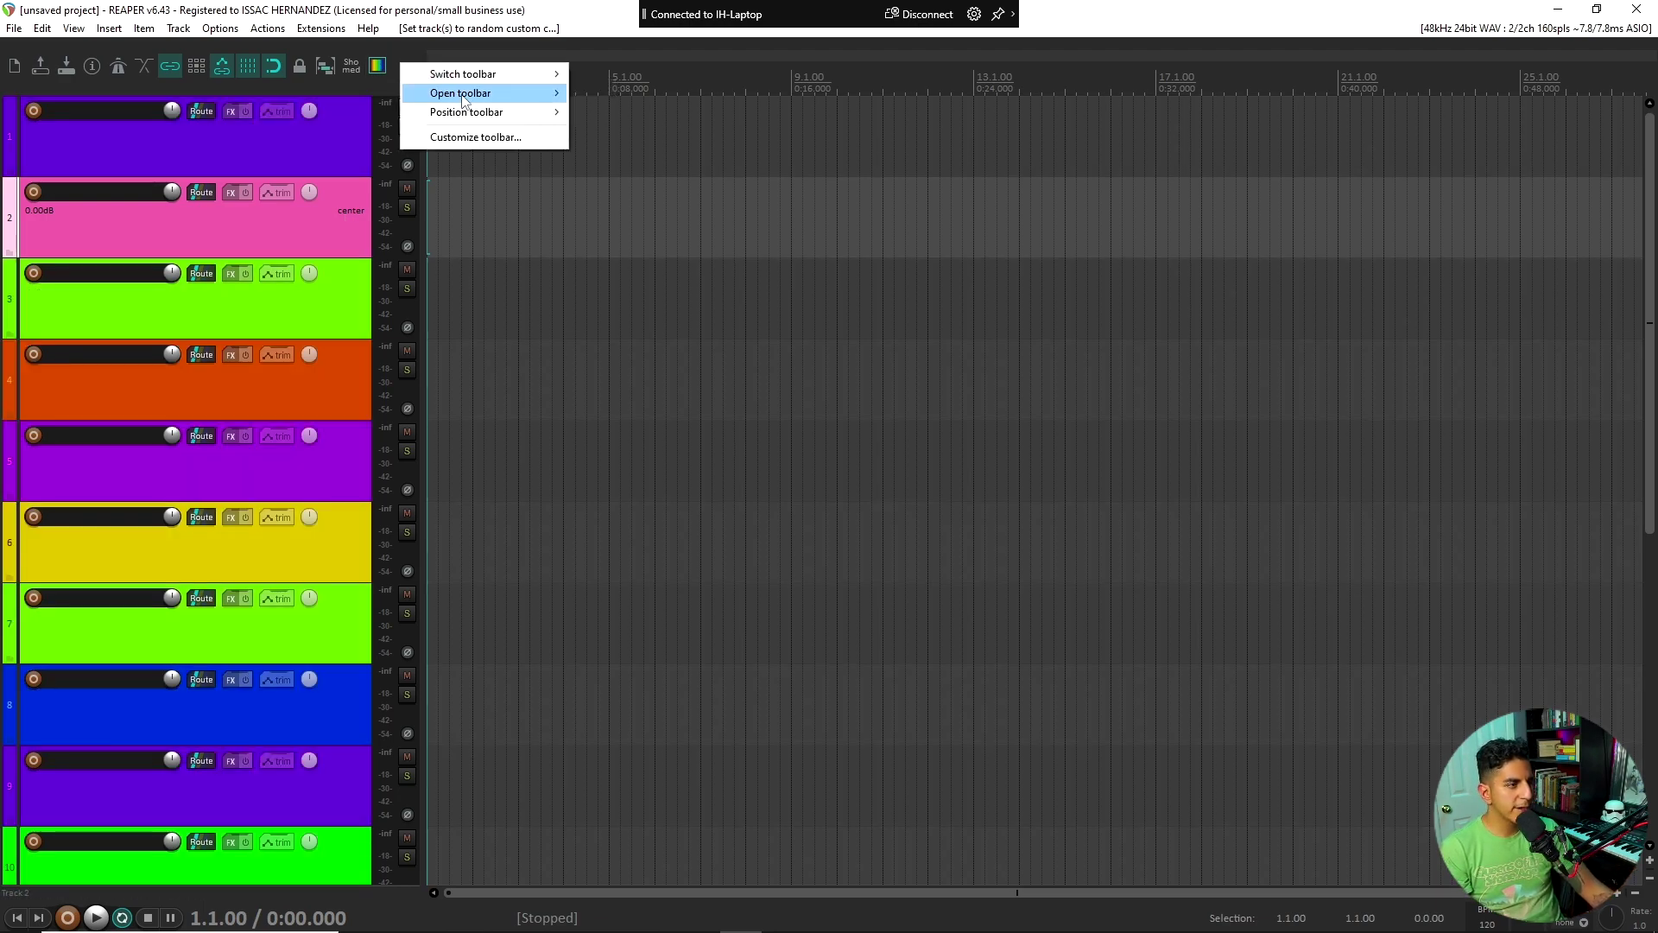
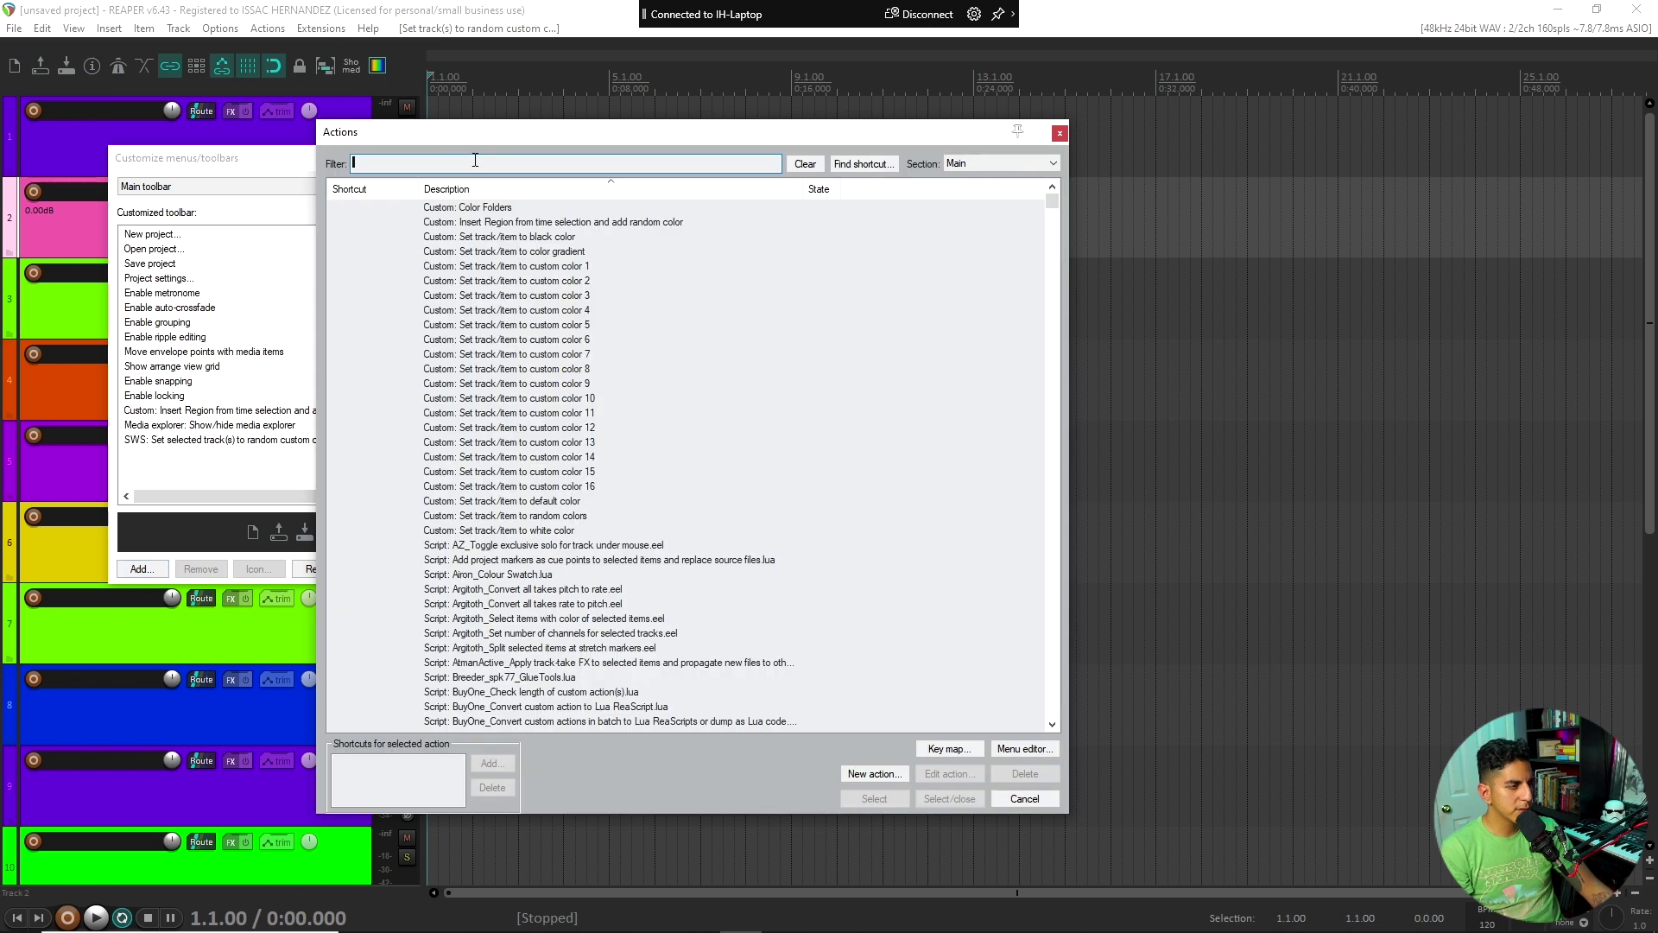
pyautogui.click(475, 160)
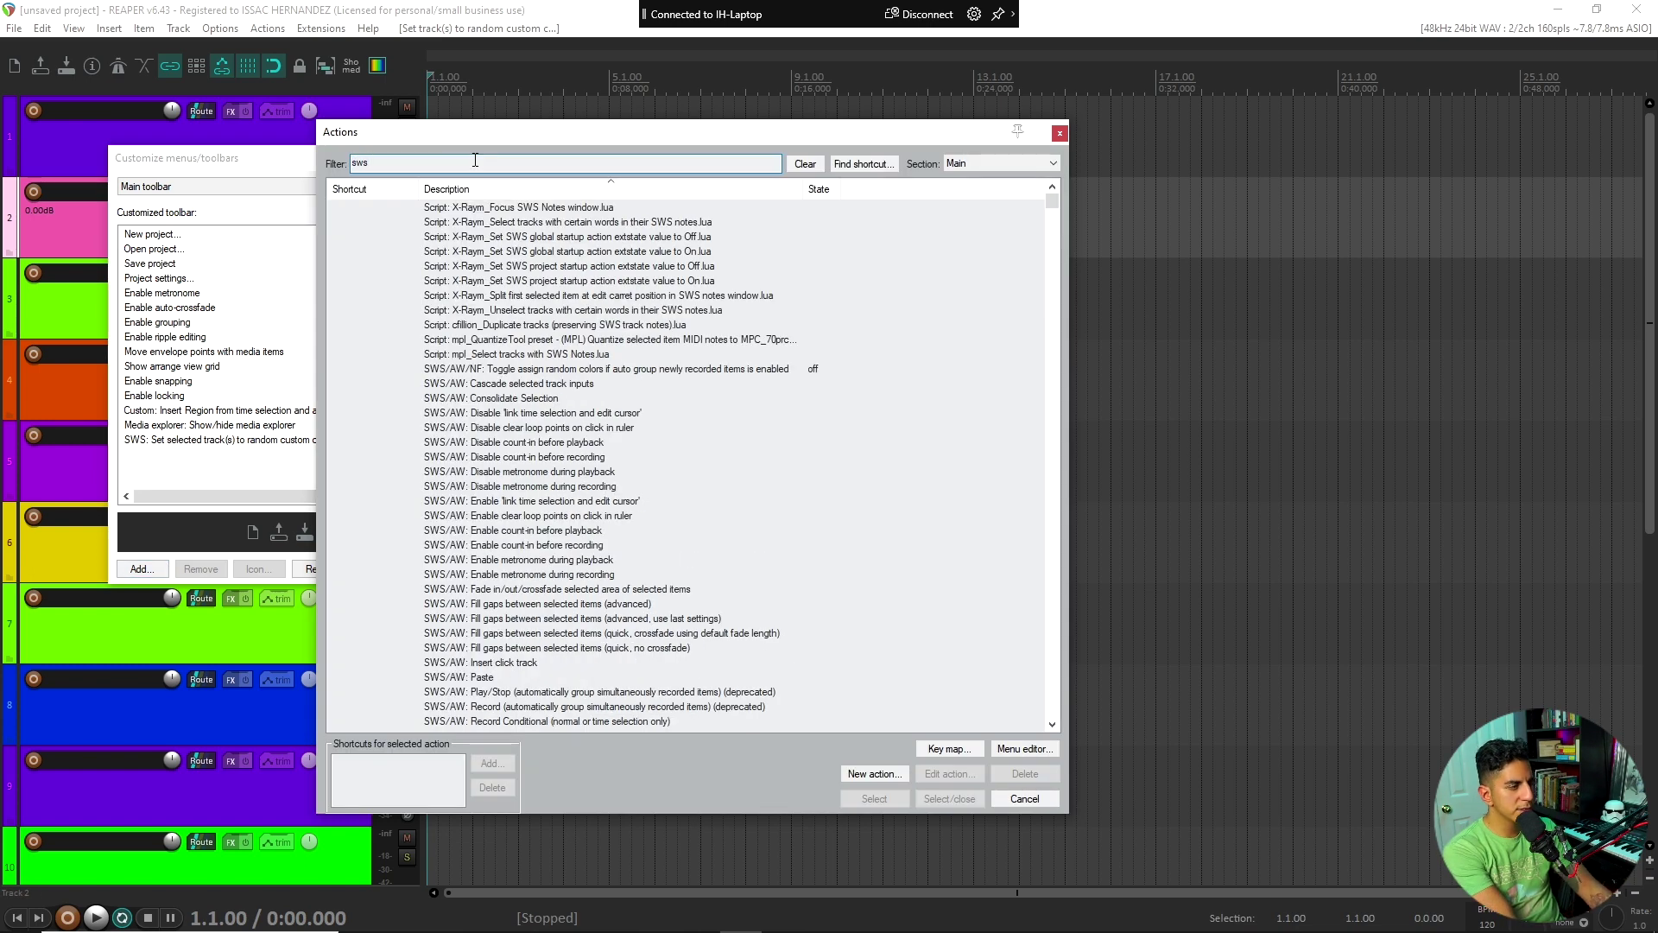
pyautogui.write('color')
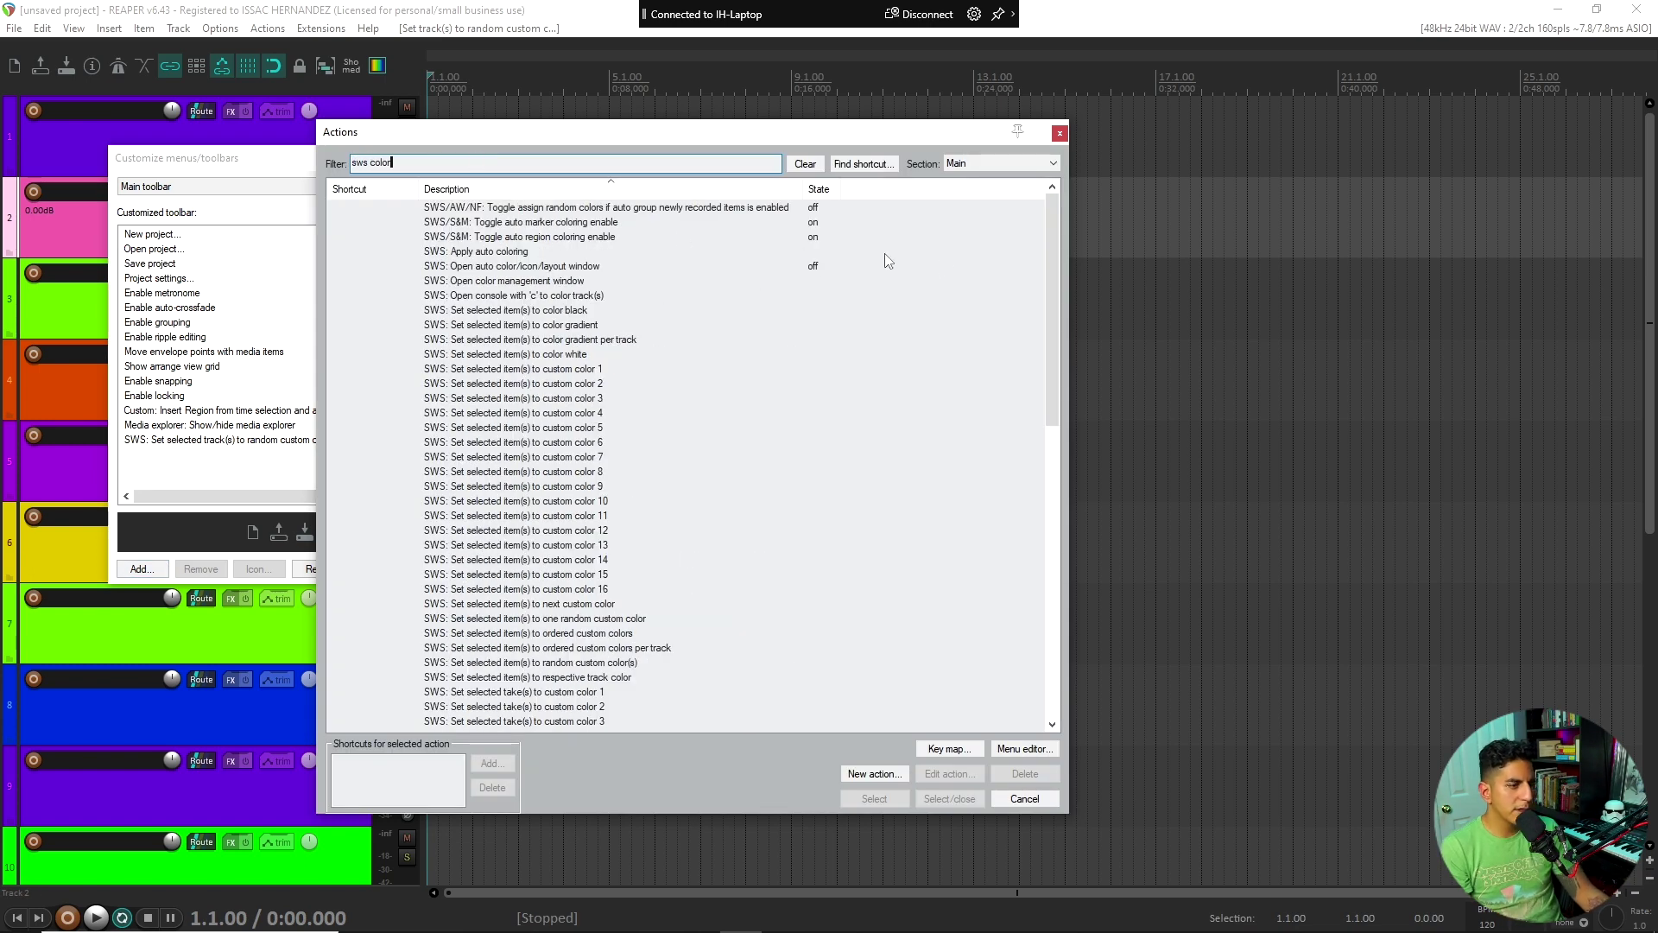
pyautogui.moveTo(1048, 299); pyautogui.dragTo(1029, 689)
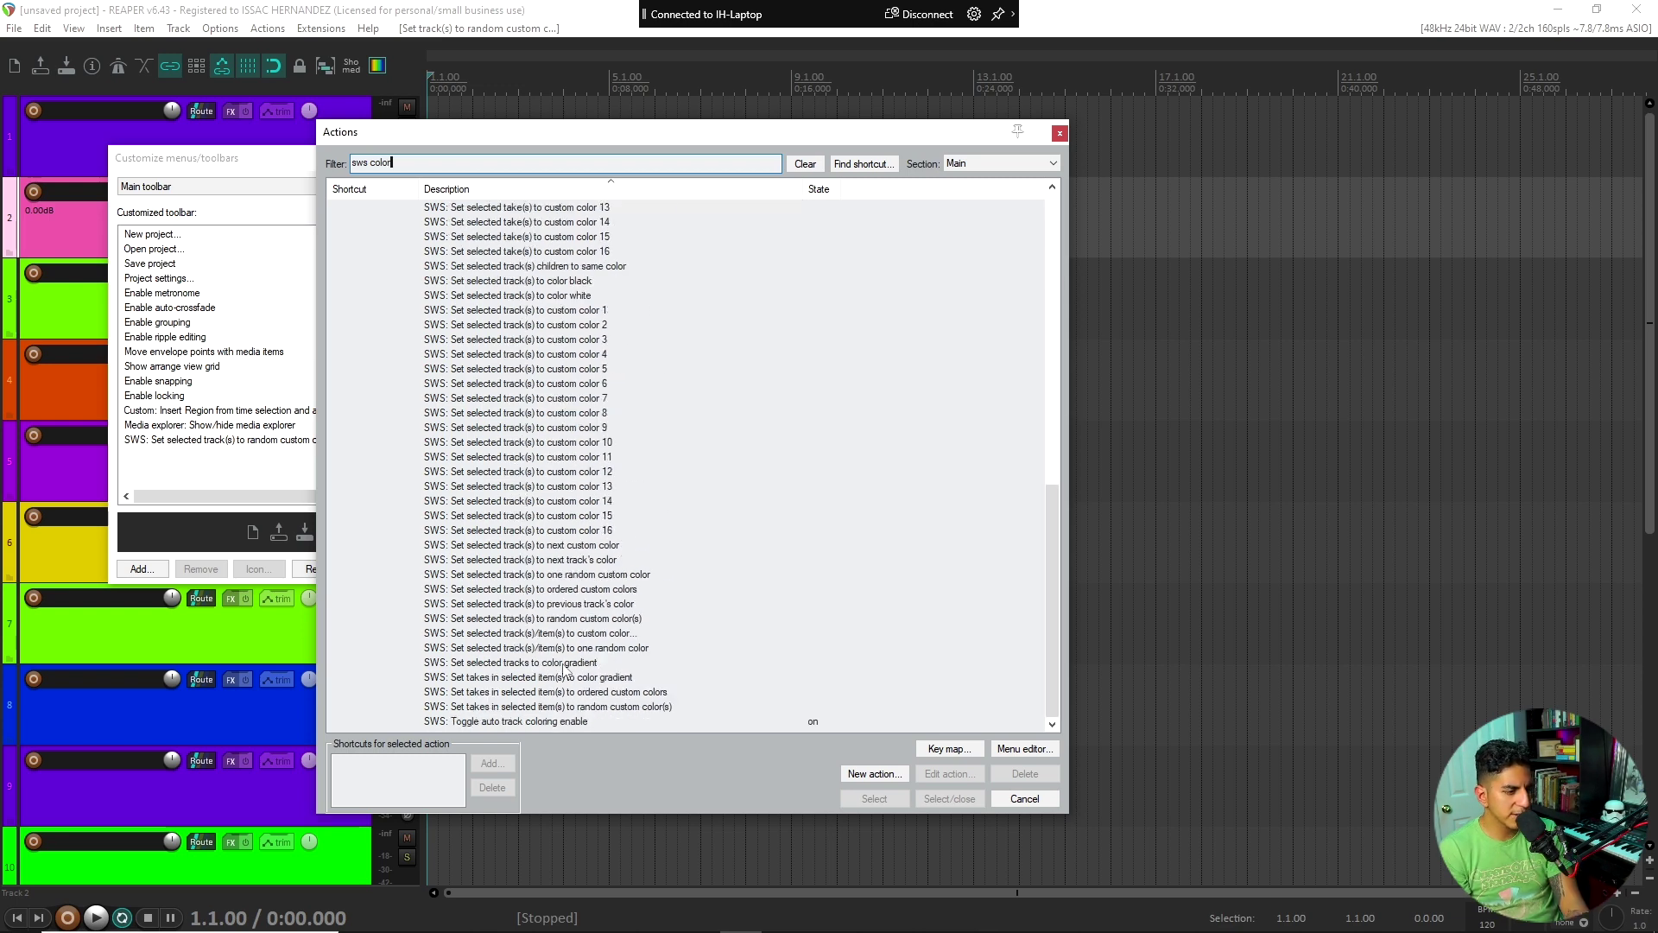
pyautogui.click(565, 662)
pyautogui.click(864, 798)
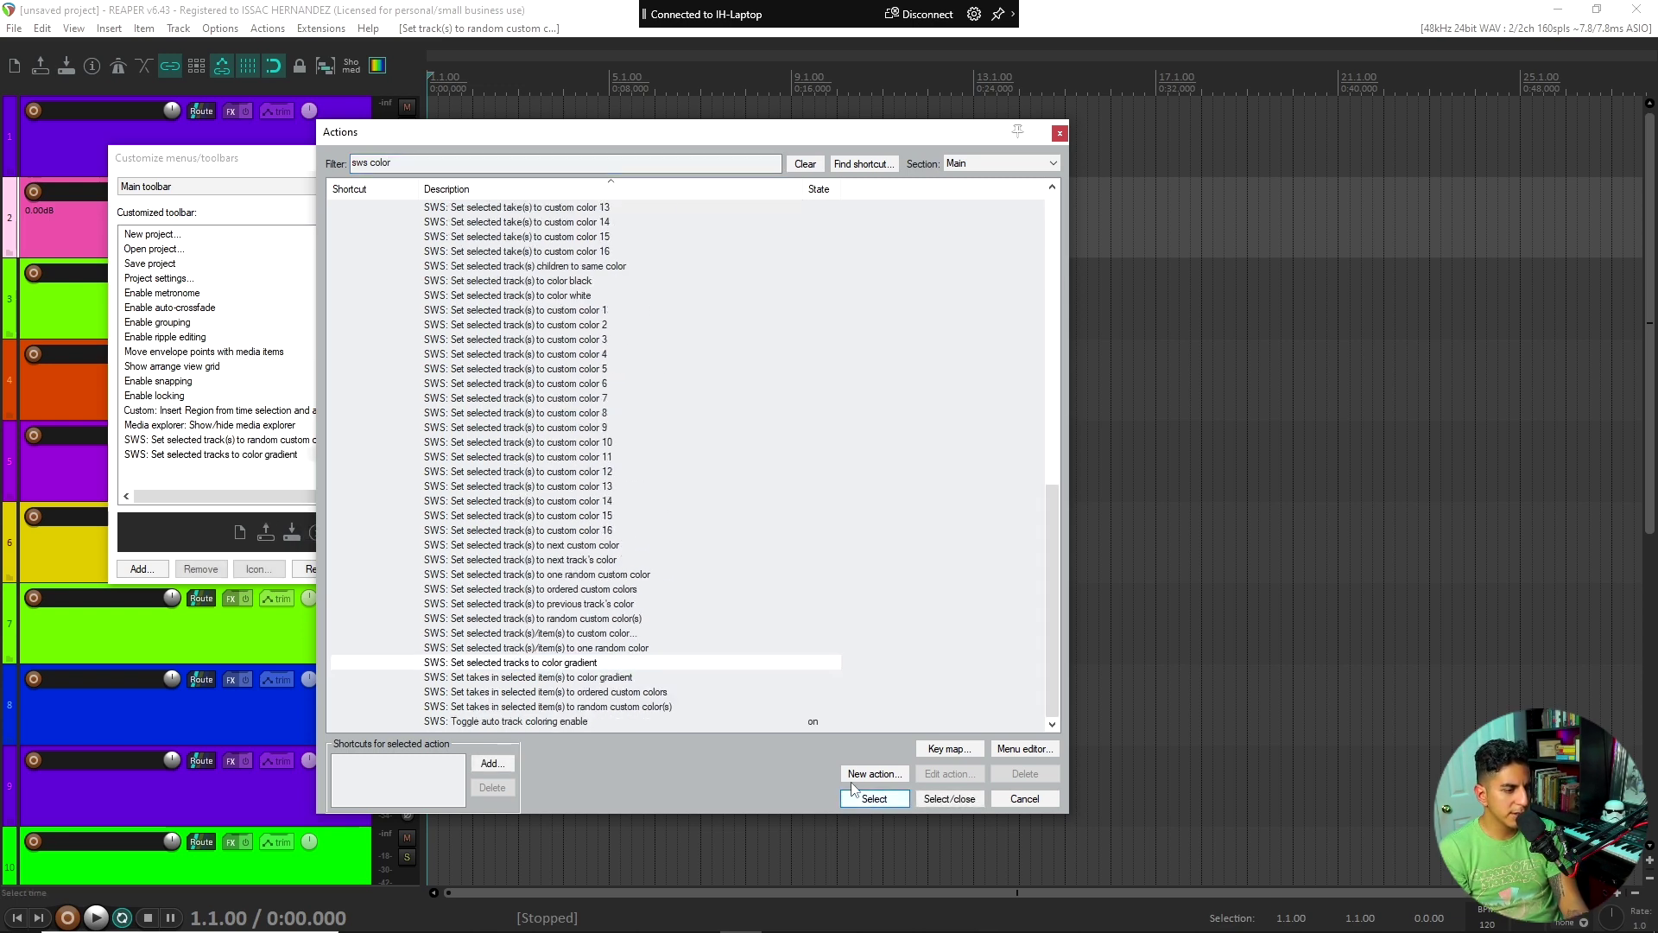
pyautogui.click(1061, 134)
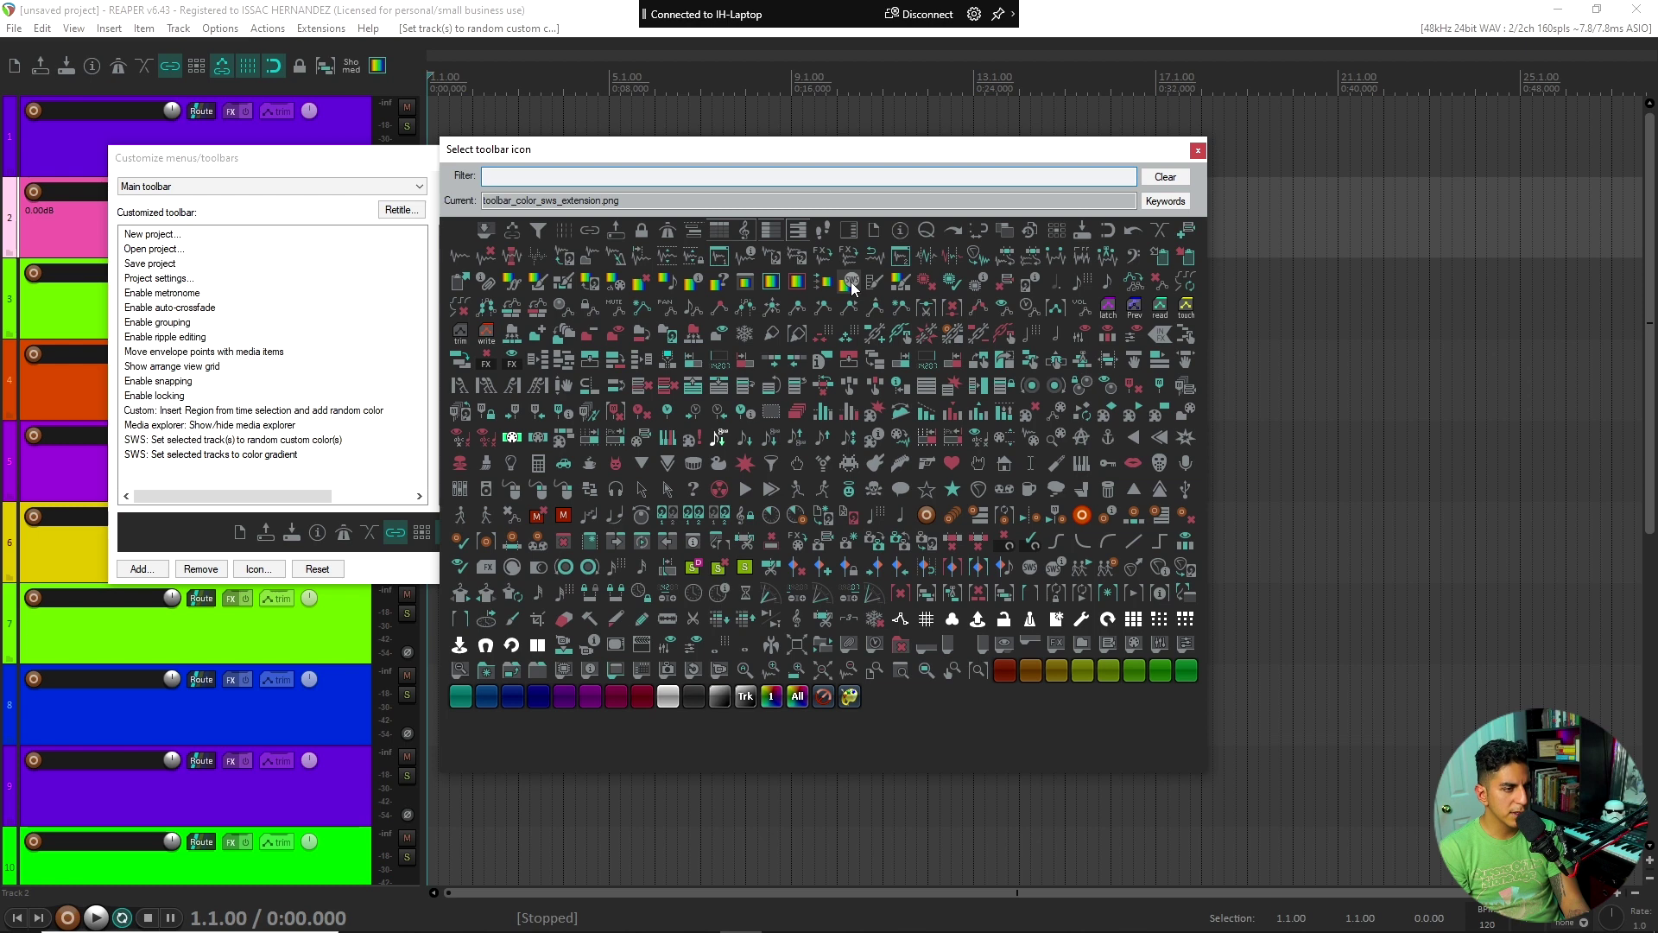
# Give the gradient toolbar action the toolbar_color_sws_extension.png icon and save the toolbar changes.
pyautogui.click(1198, 153)
pyautogui.click(665, 568)
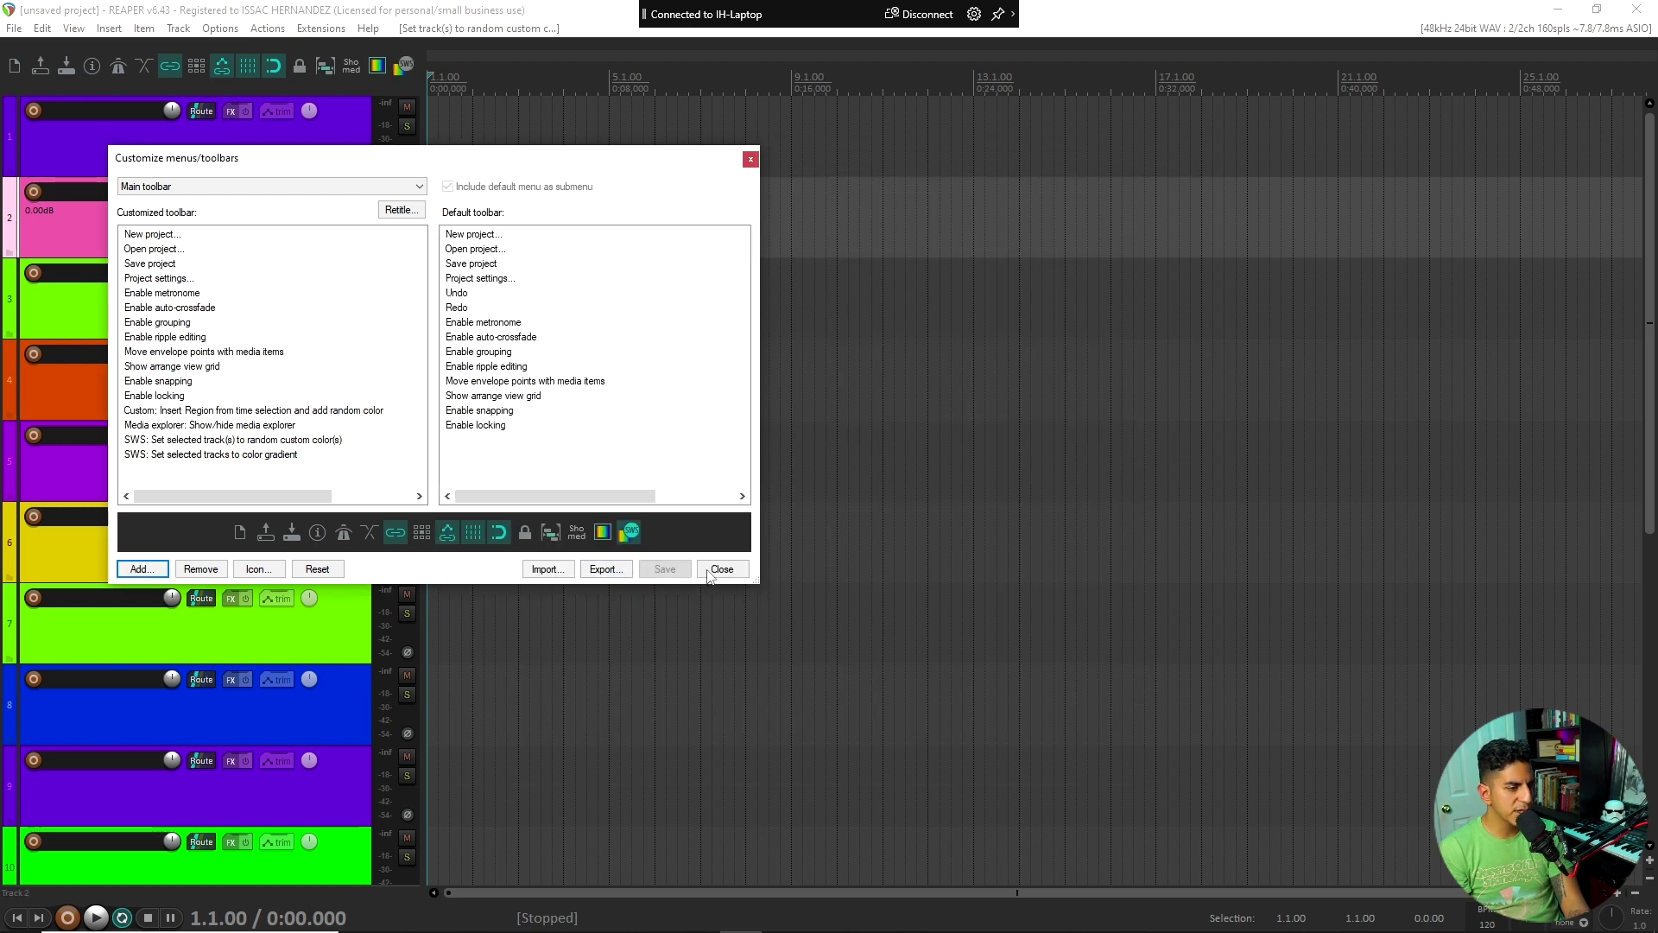
pyautogui.click(725, 567)
# Color all tracks in the project with the SWS gradient using the new toolbar action.
pyautogui.click(164, 143)
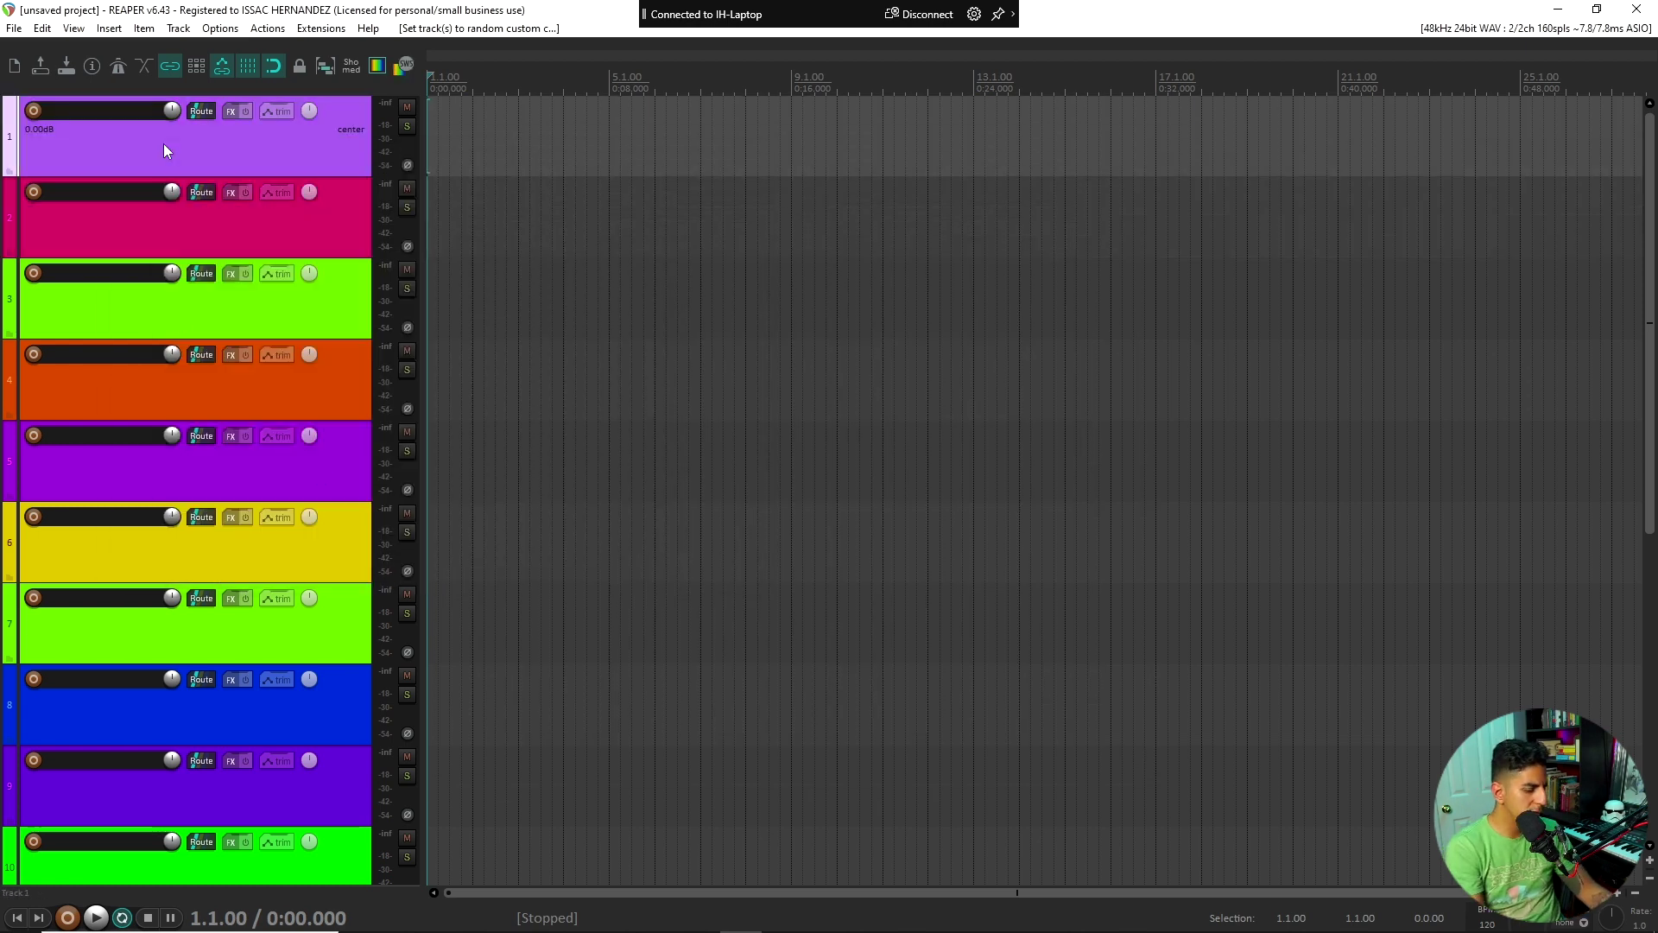
pyautogui.hotkey('ctrl', 'a')
pyautogui.click(403, 66)
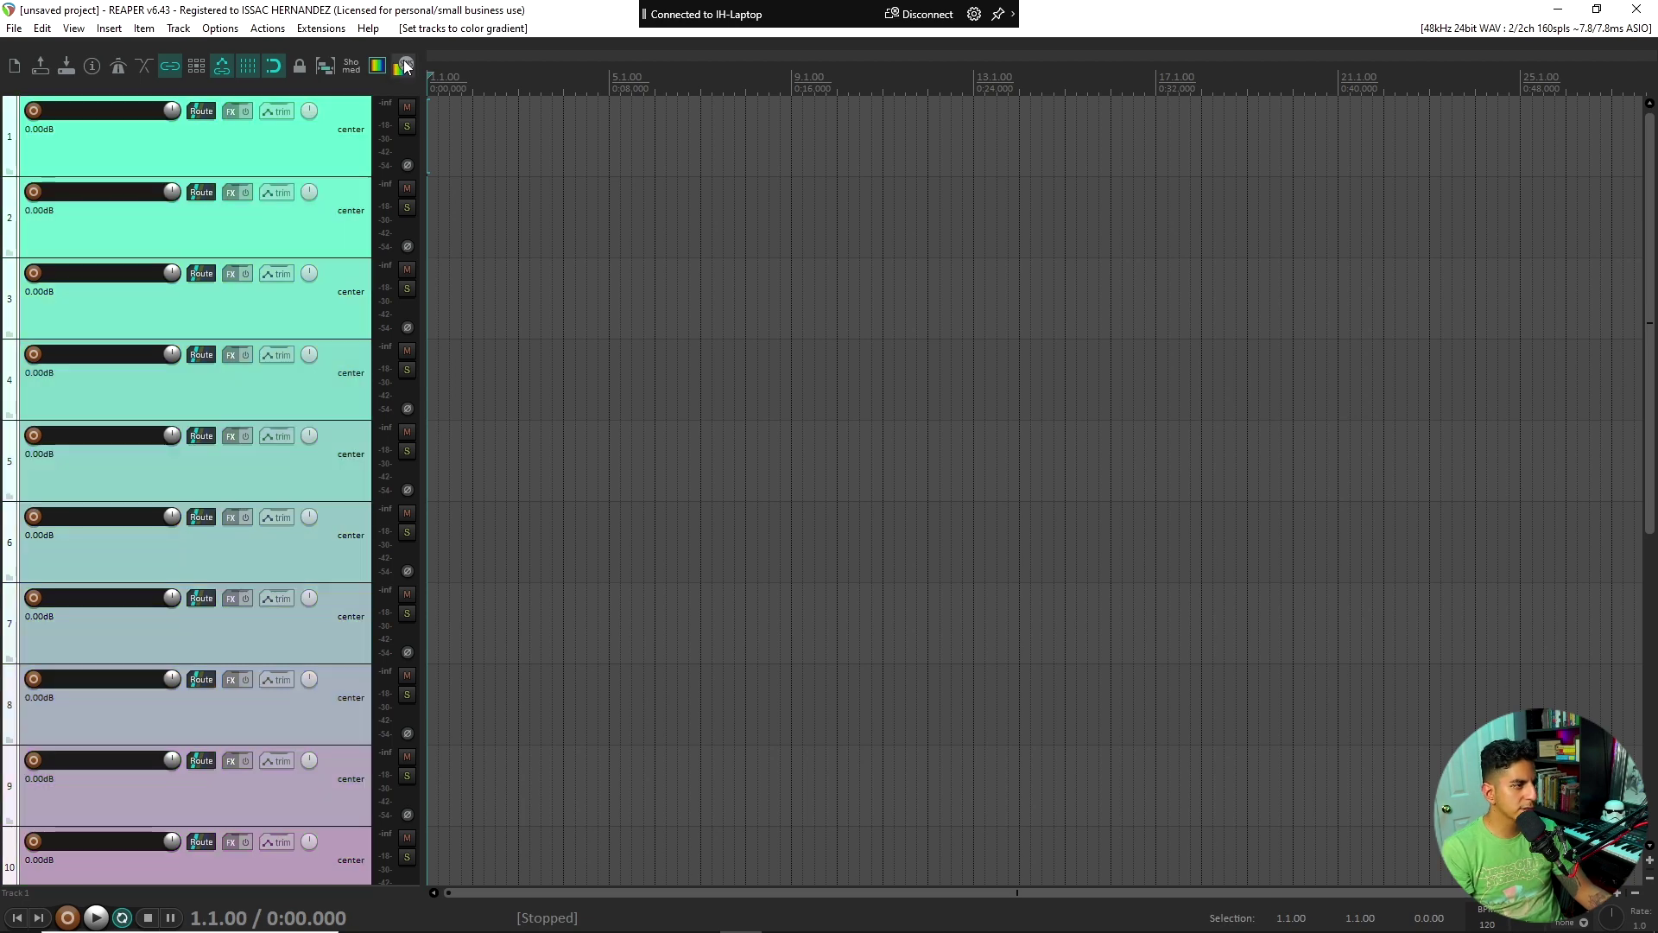
pyautogui.click(328, 206)
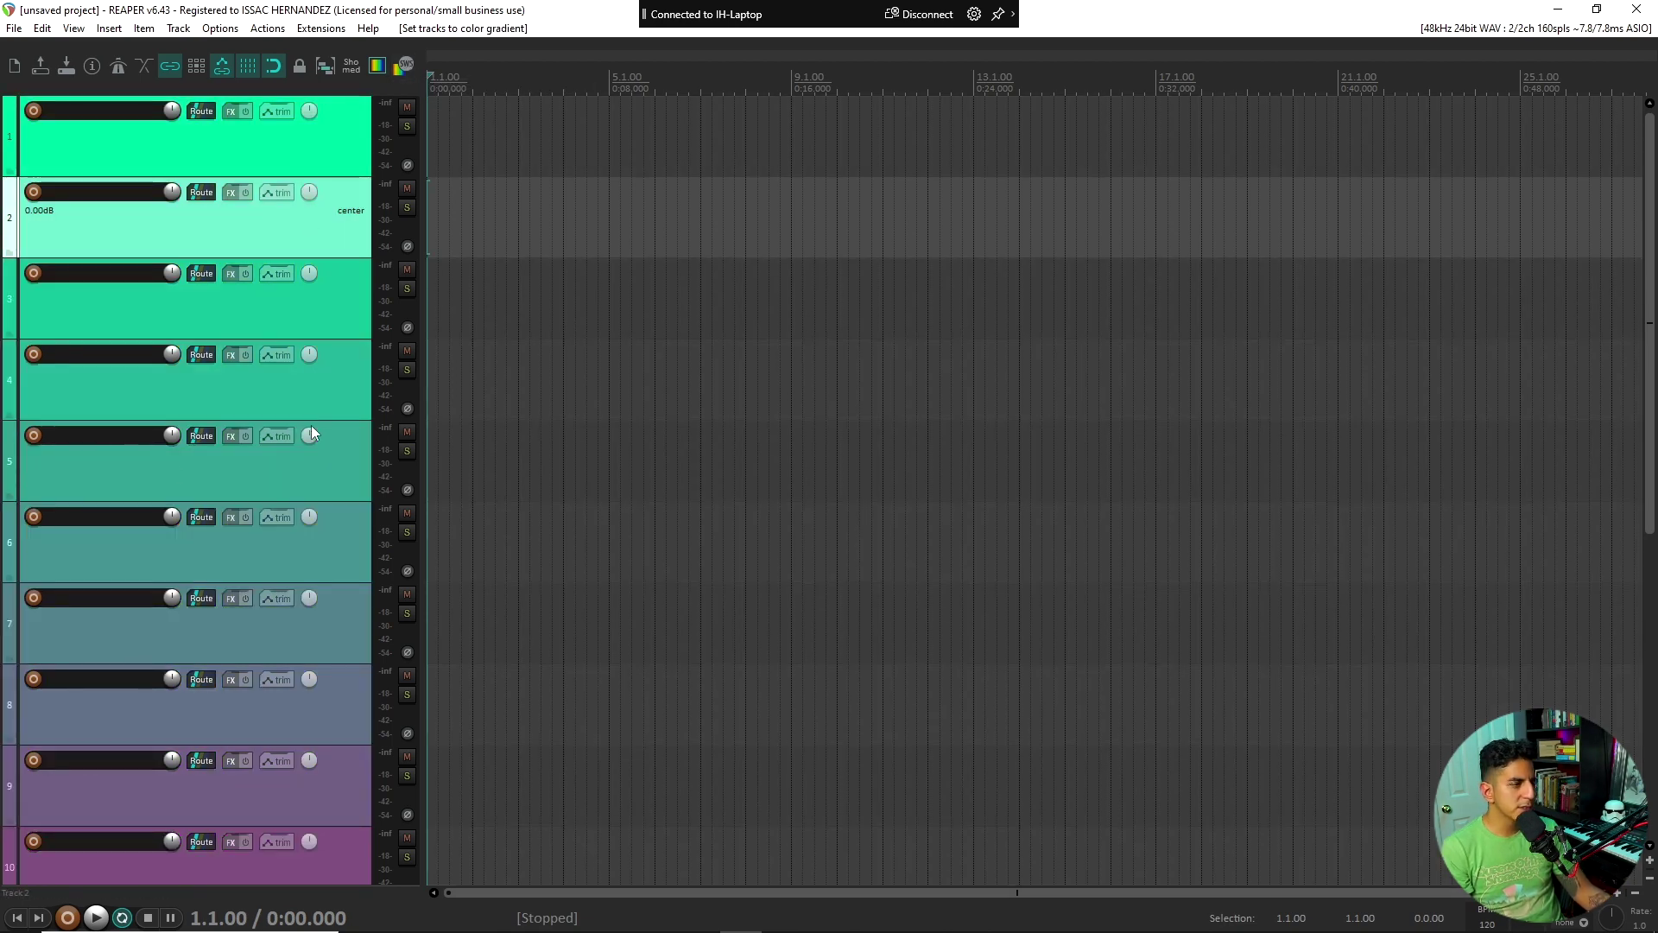
pyautogui.click(197, 649)
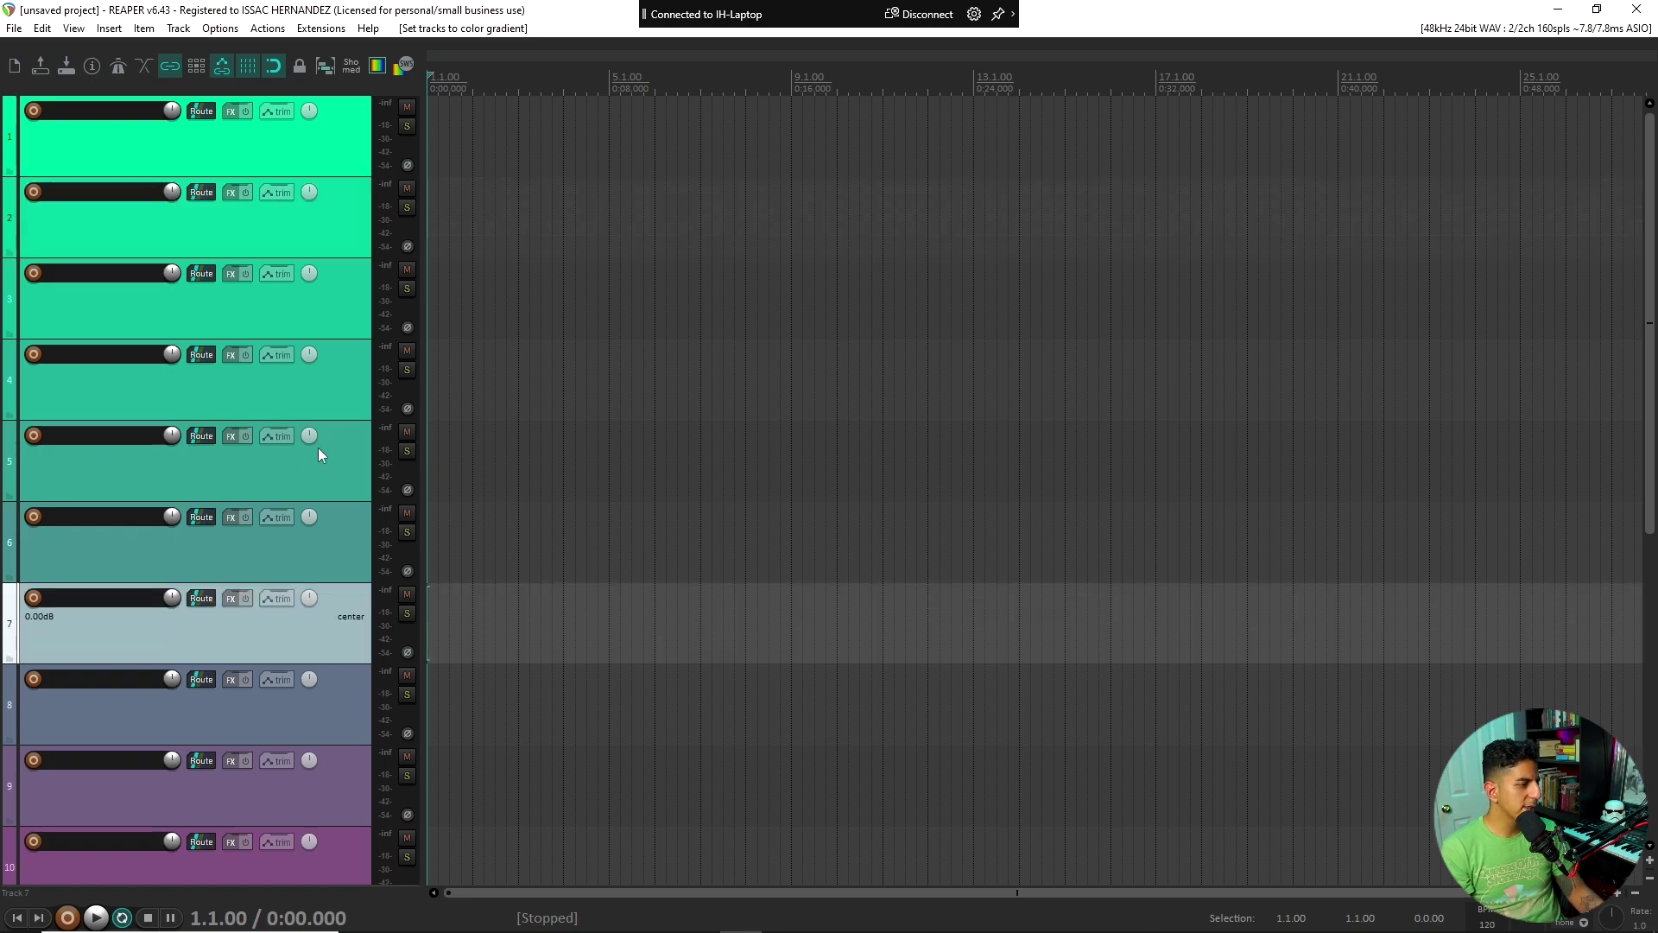
# Apply the SWS color gradient to tracks 1 through 10 only, and clear the track selection.
pyautogui.click(136, 864)
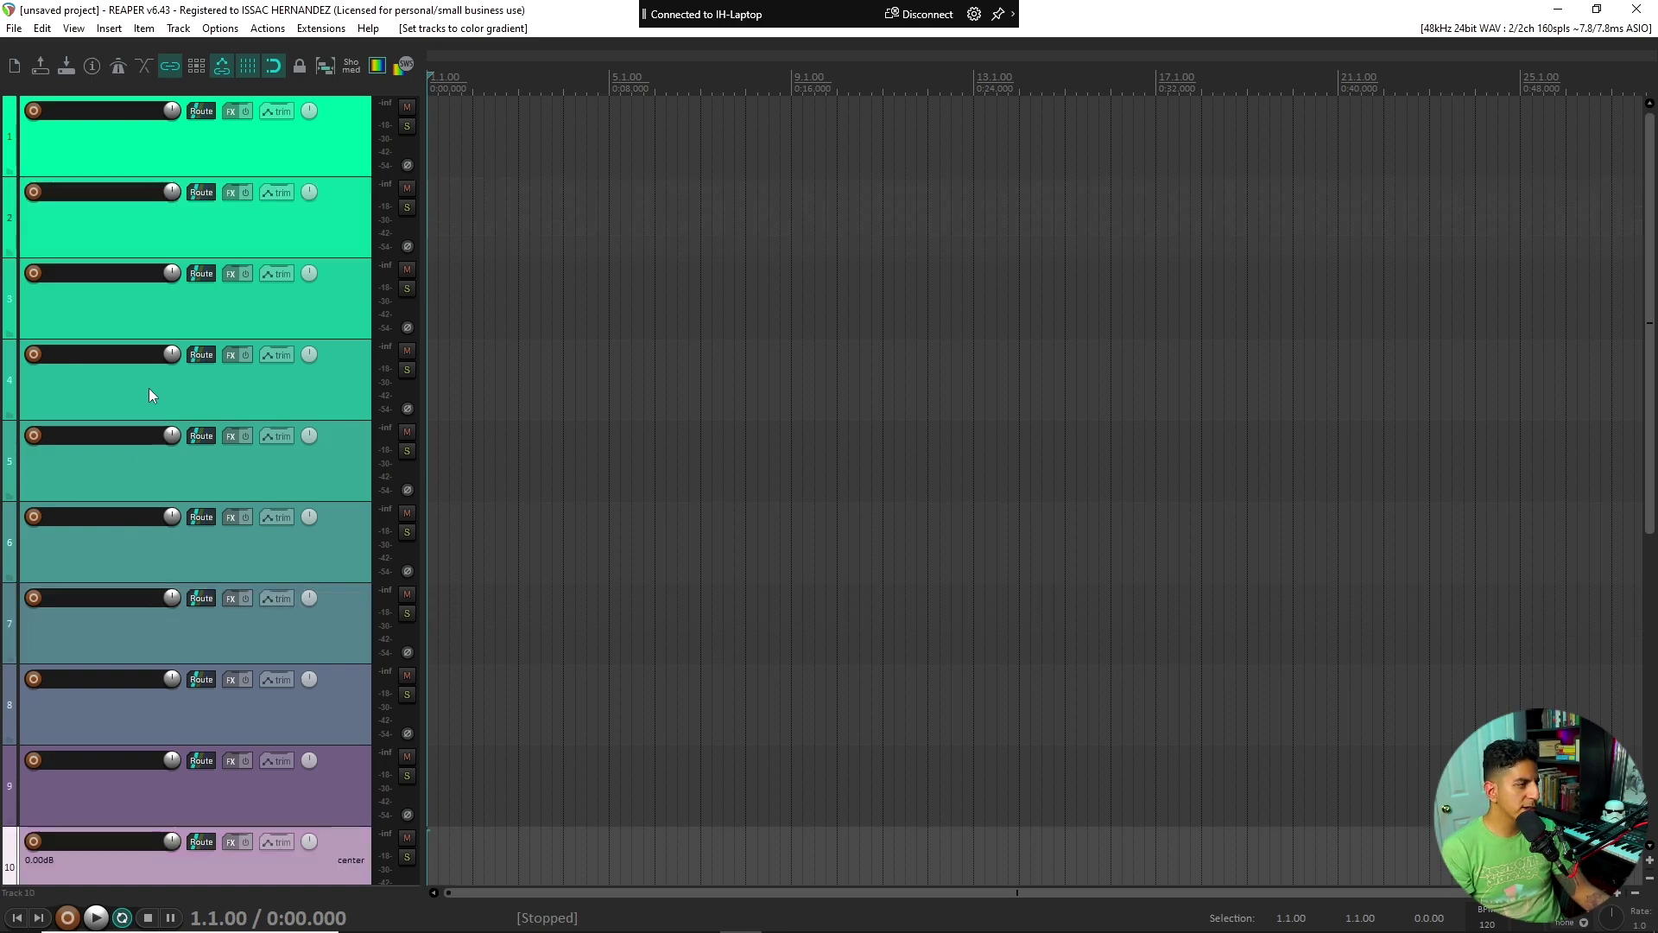
pyautogui.keyDown('shift'); pyautogui.click(343, 159); pyautogui.keyUp('shift')
pyautogui.click(404, 68)
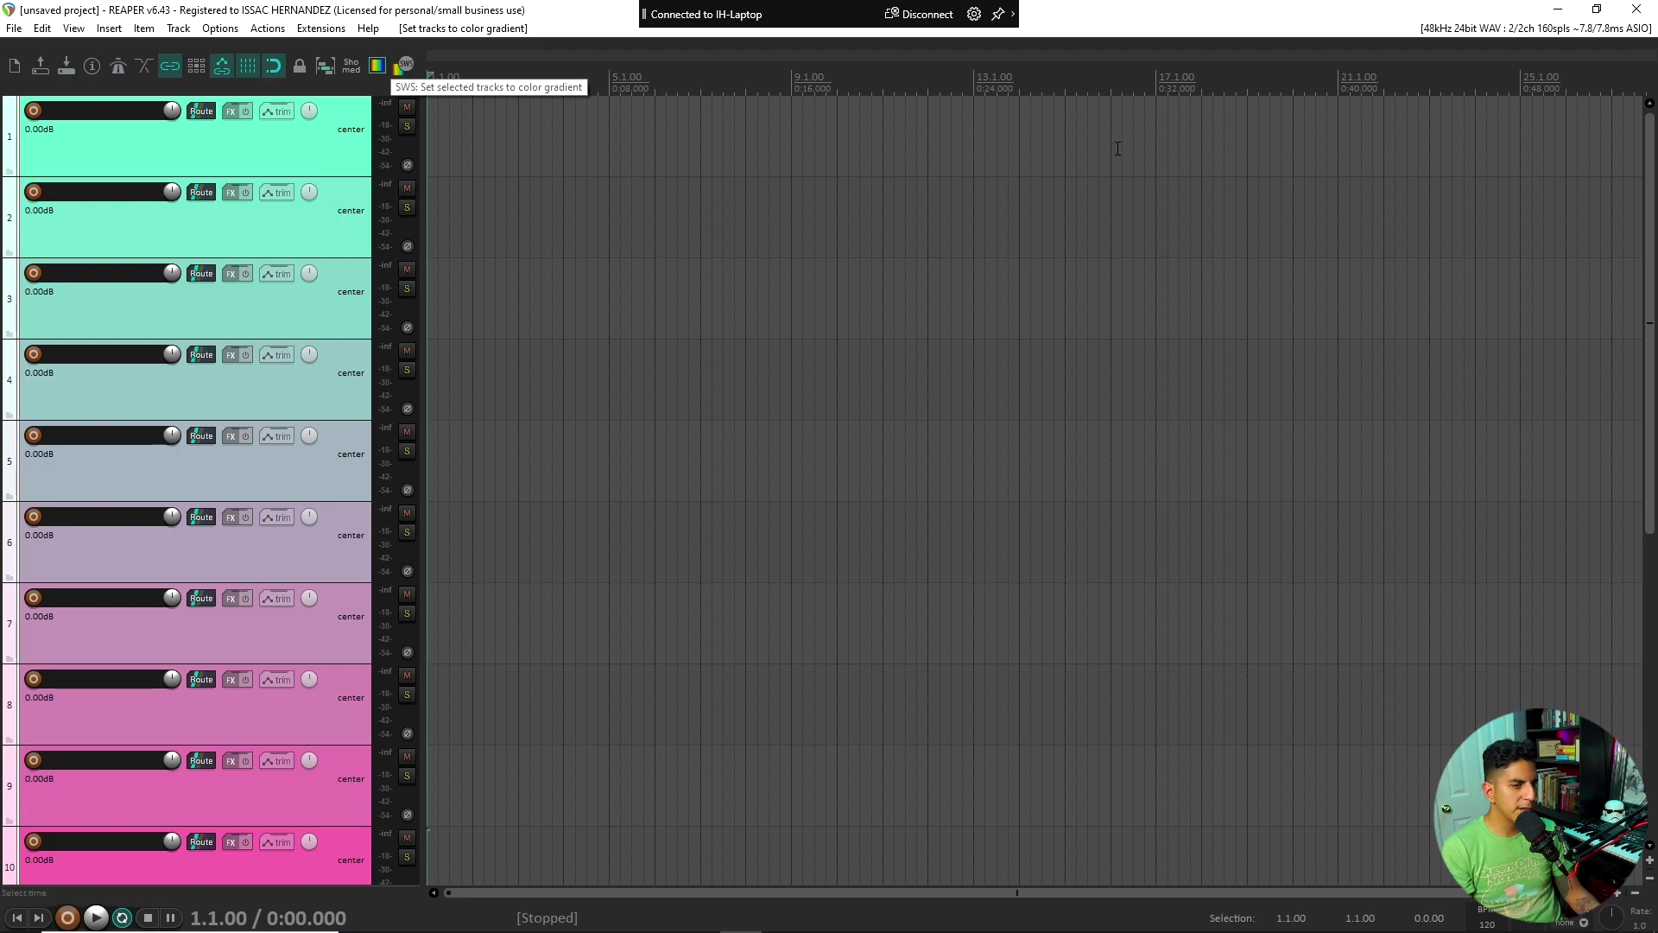
pyautogui.click(399, 398)
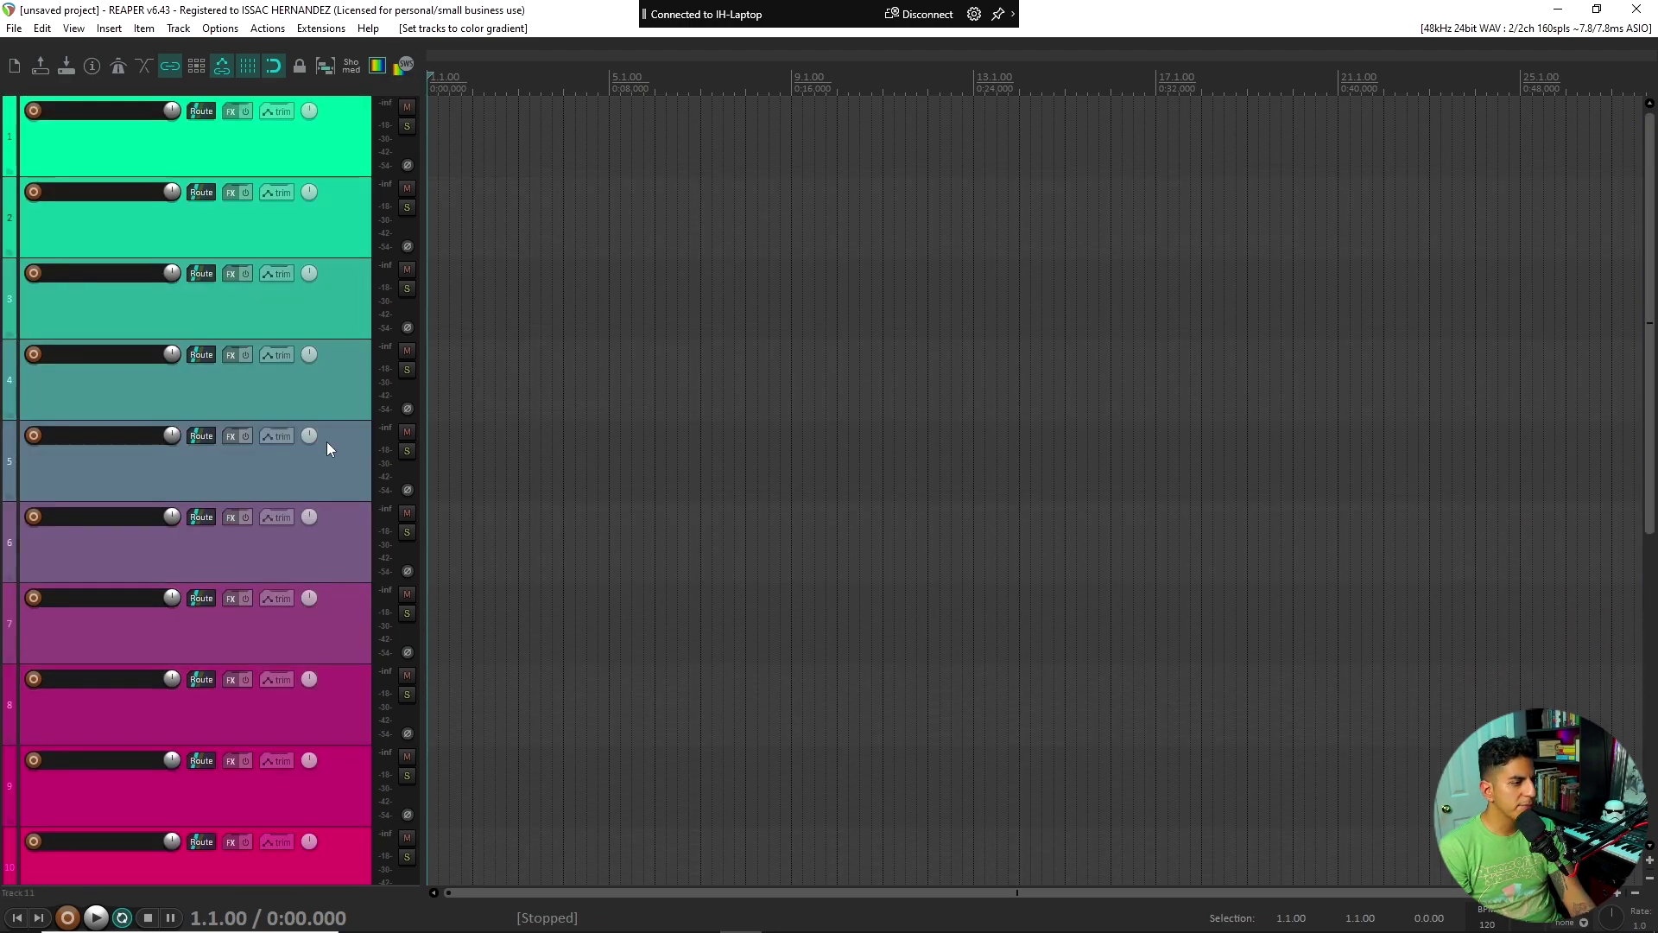
# Nest tracks 2 through 10 inside track 1 as a folder and compact the child tracks to small height.
pyautogui.click(271, 849)
pyautogui.keyDown('shift'); pyautogui.click(288, 237); pyautogui.keyUp('shift')
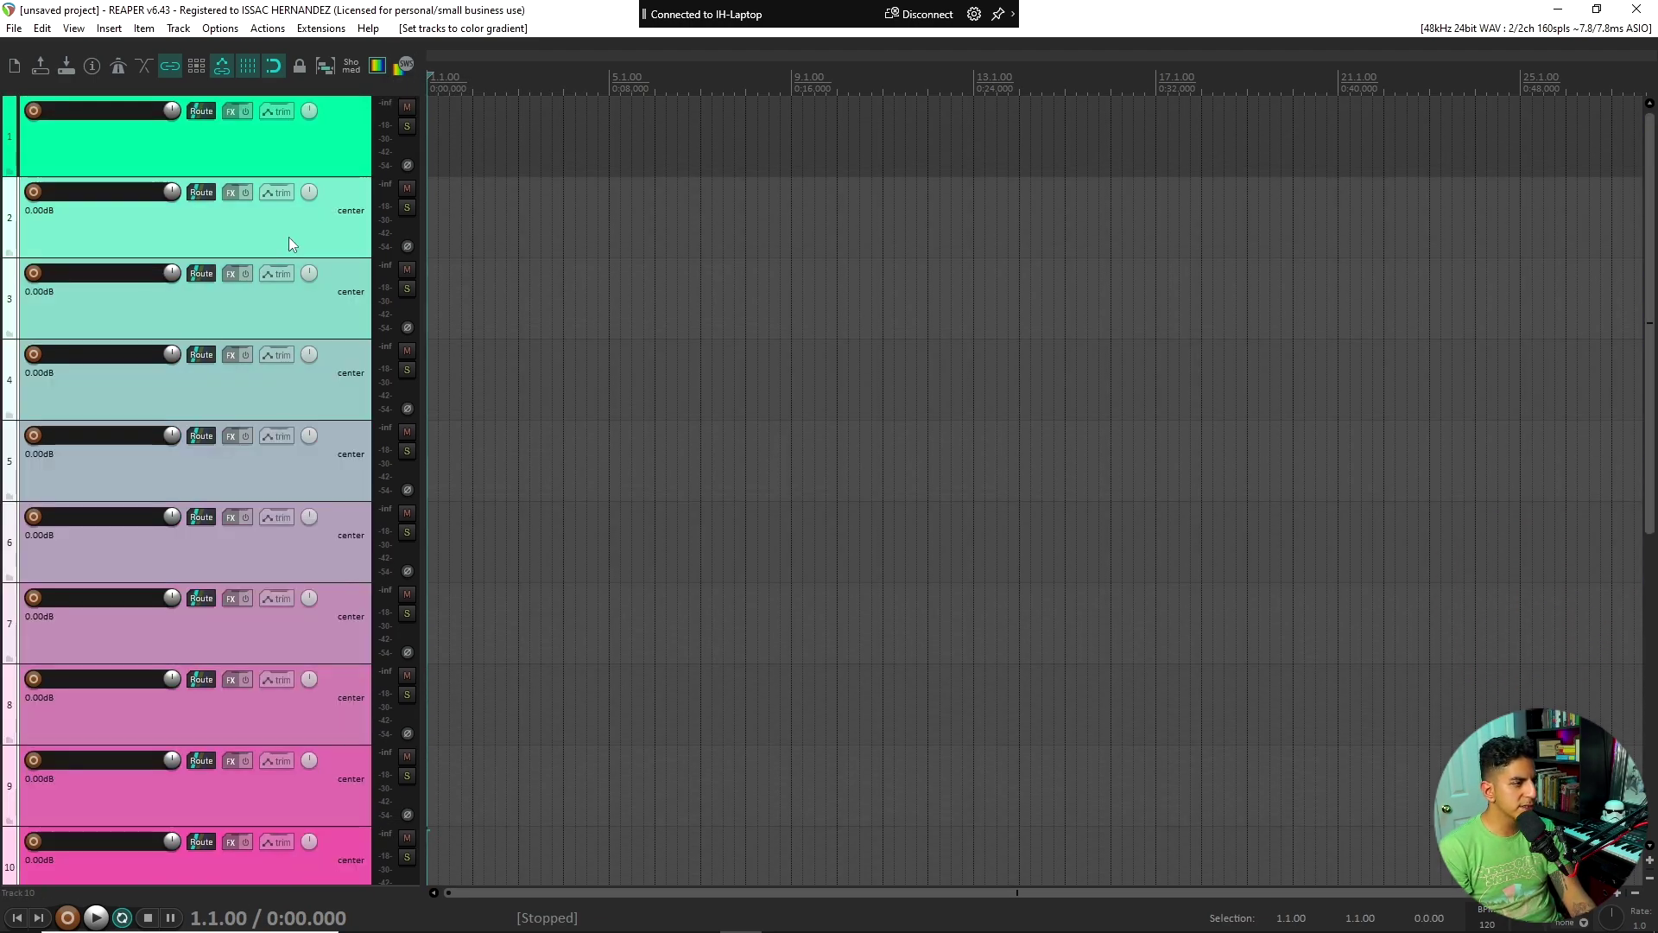
pyautogui.moveTo(240, 230); pyautogui.dragTo(295, 134)
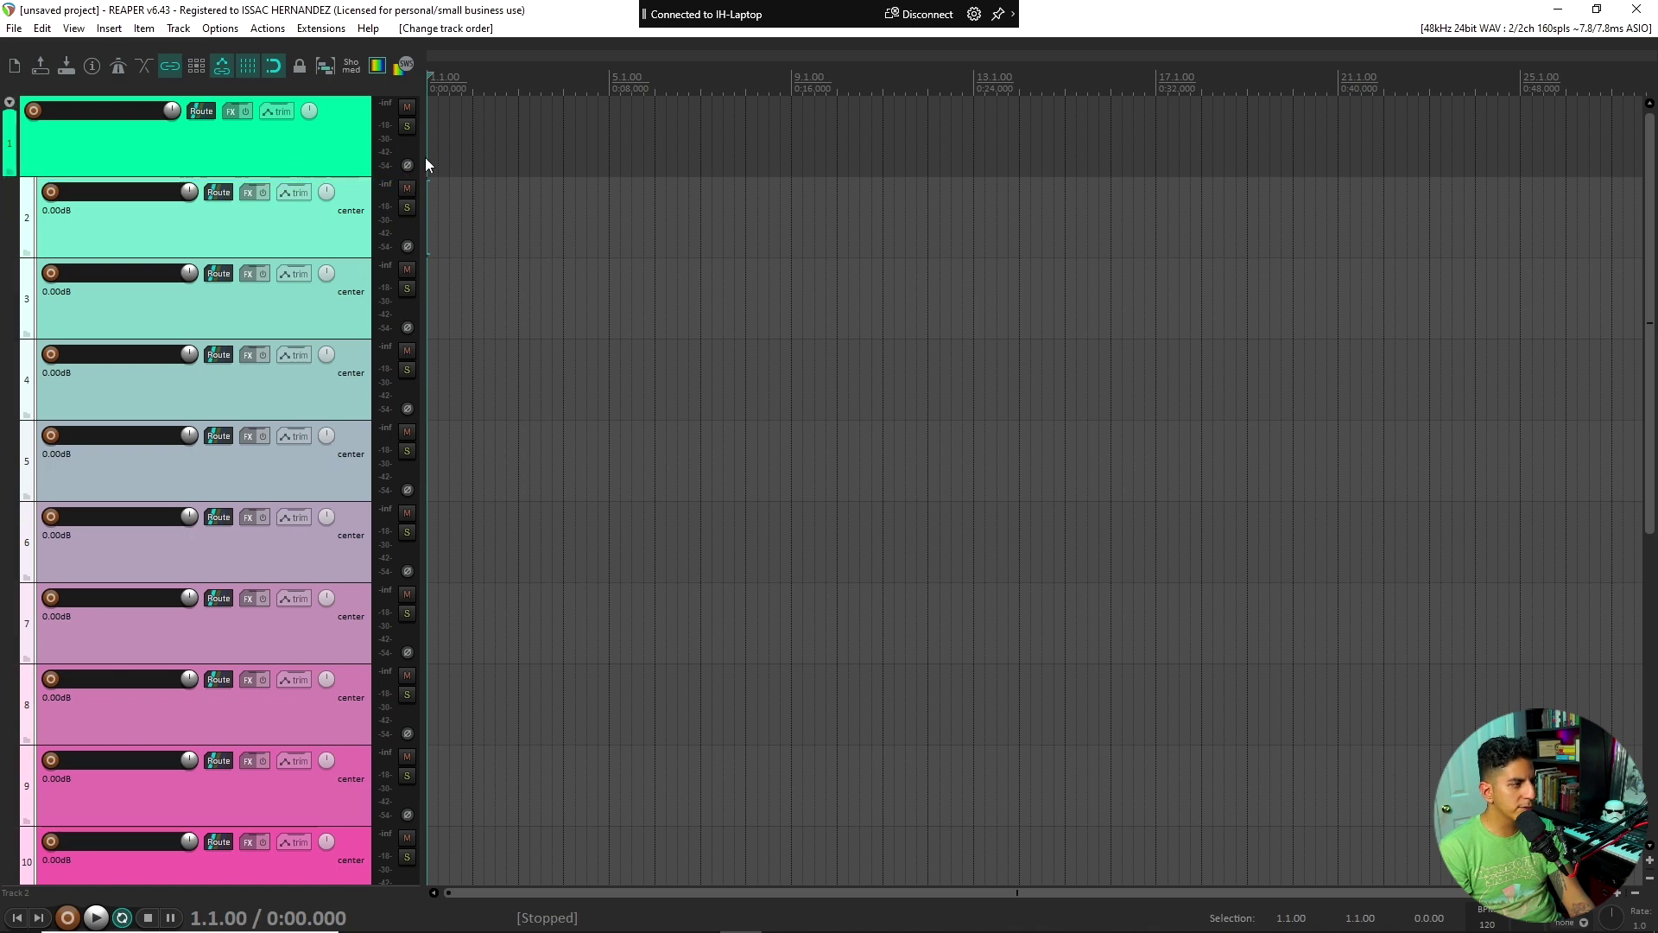
pyautogui.click(10, 104)
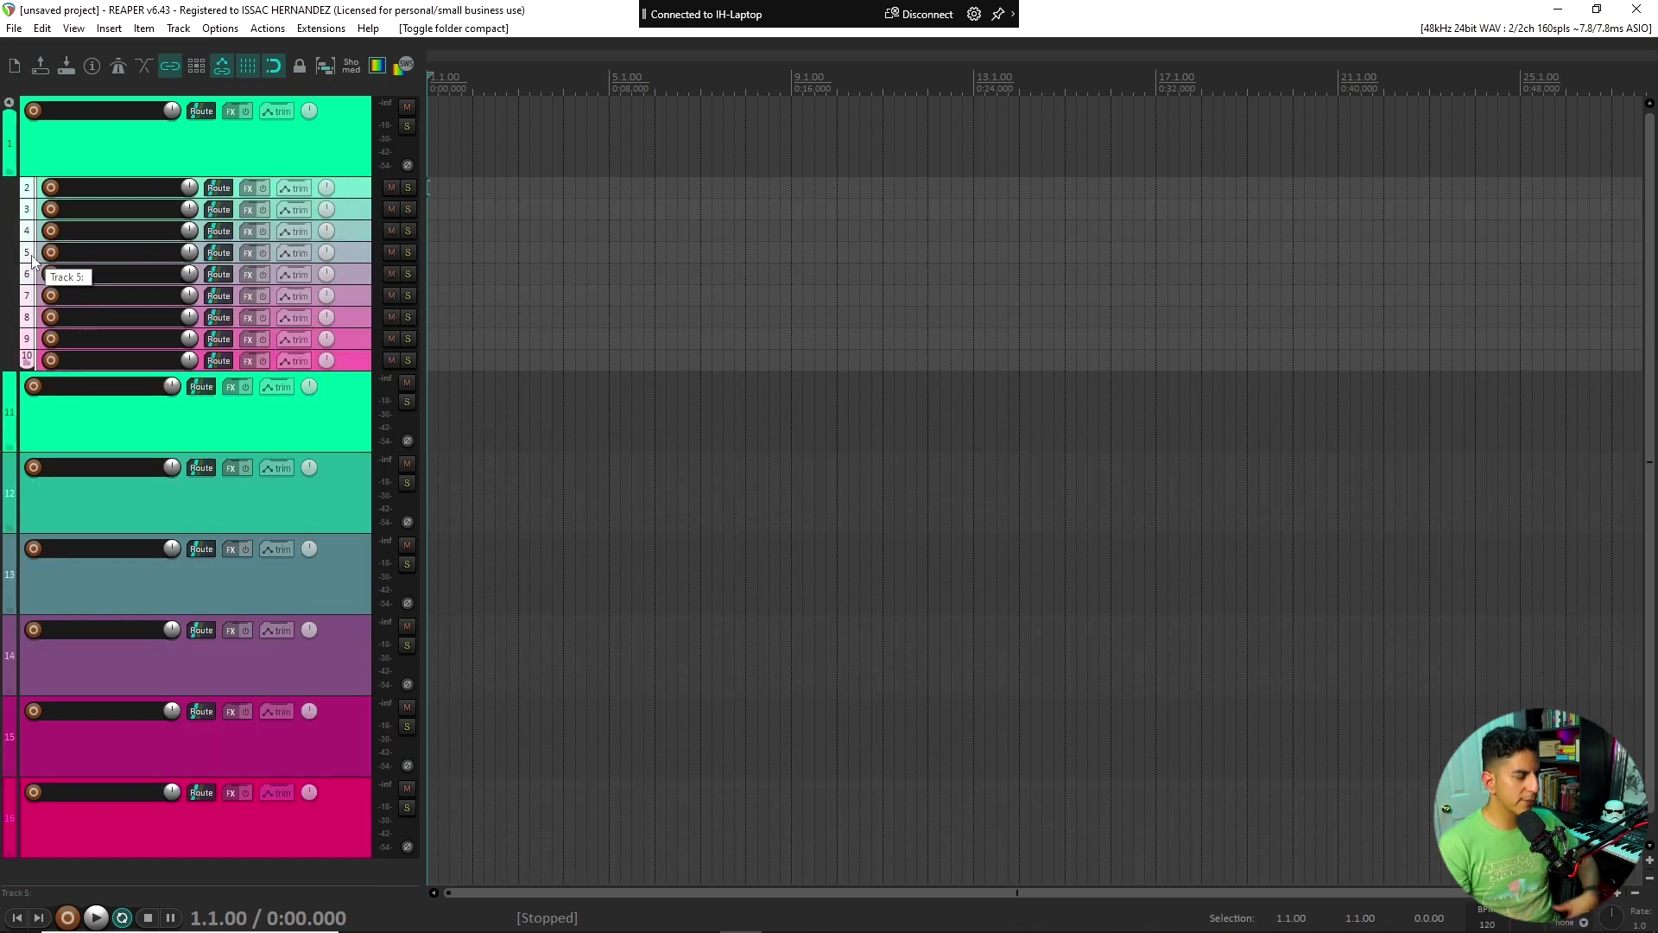
pyautogui.click(169, 458)
pyautogui.keyDown('shift'); pyautogui.click(170, 821); pyautogui.keyUp('shift')
# Add the action "SWS: Set selected track(s) children to same color" to the main toolbar.
pyautogui.rightClick(418, 75)
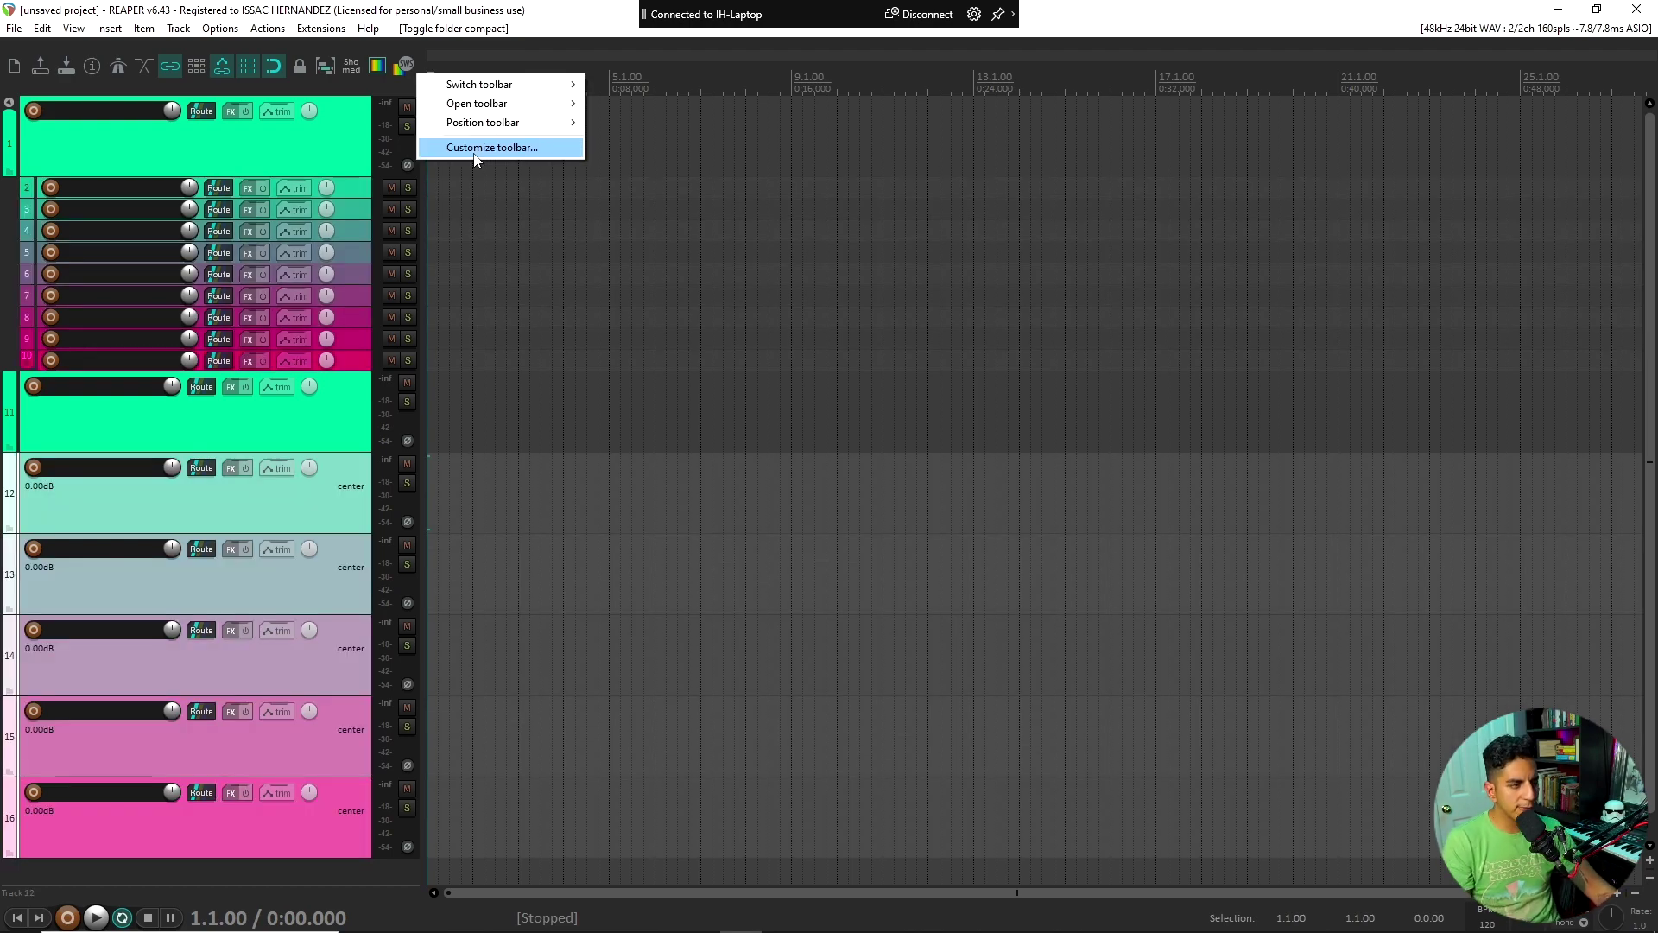
pyautogui.click(475, 148)
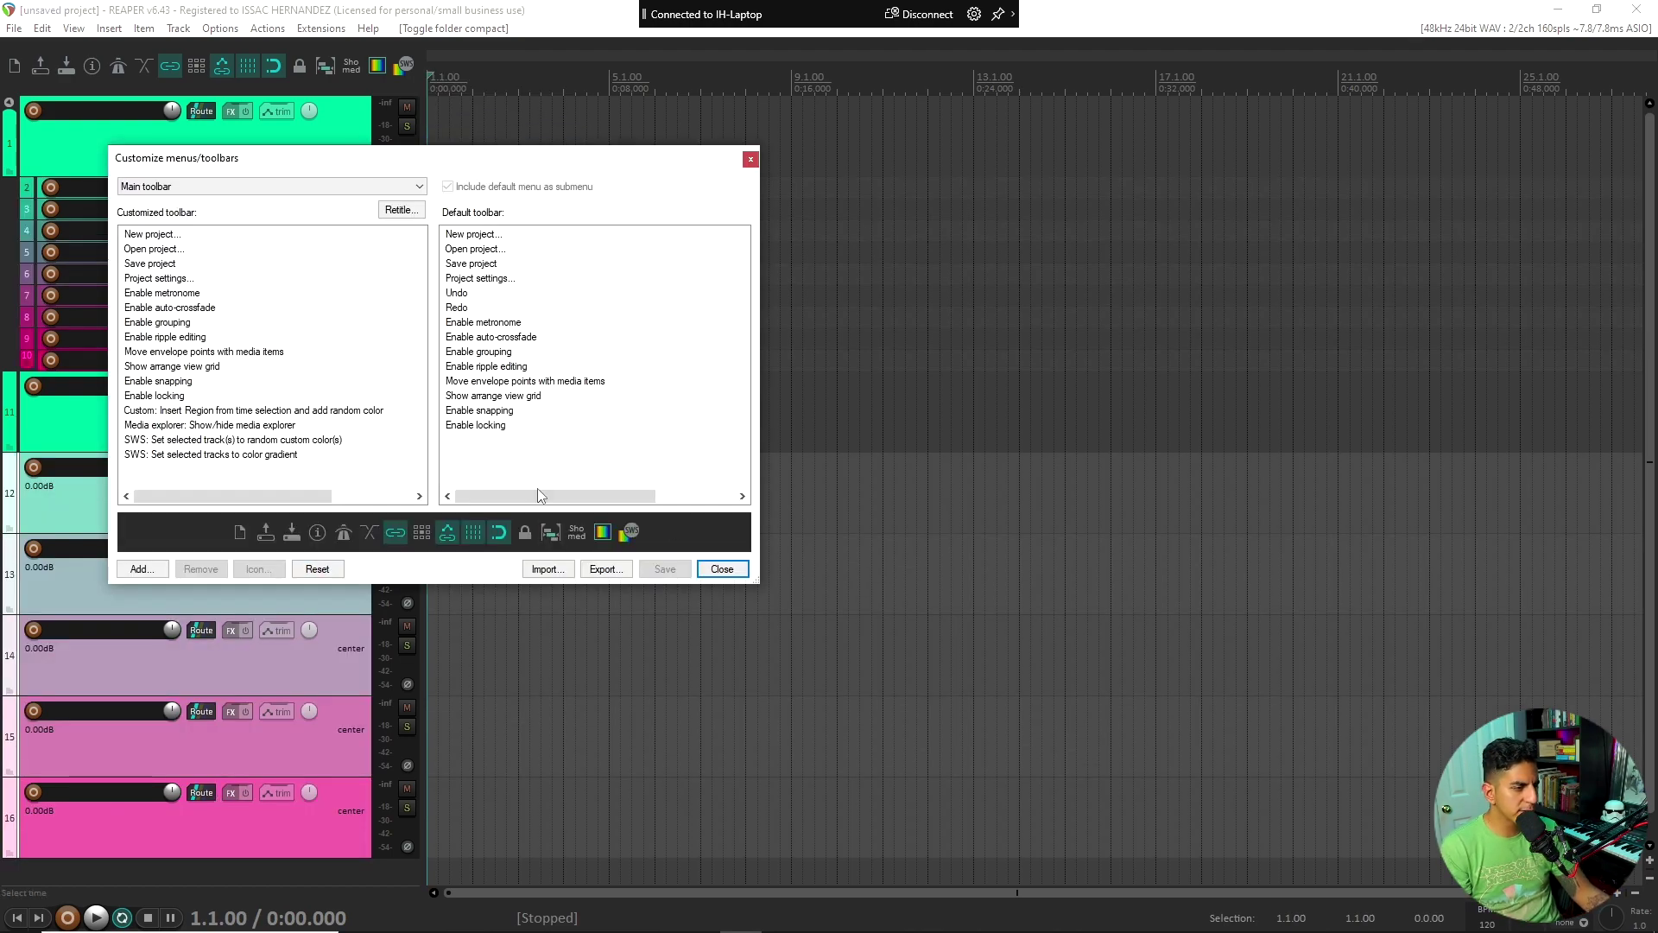
pyautogui.press('?')
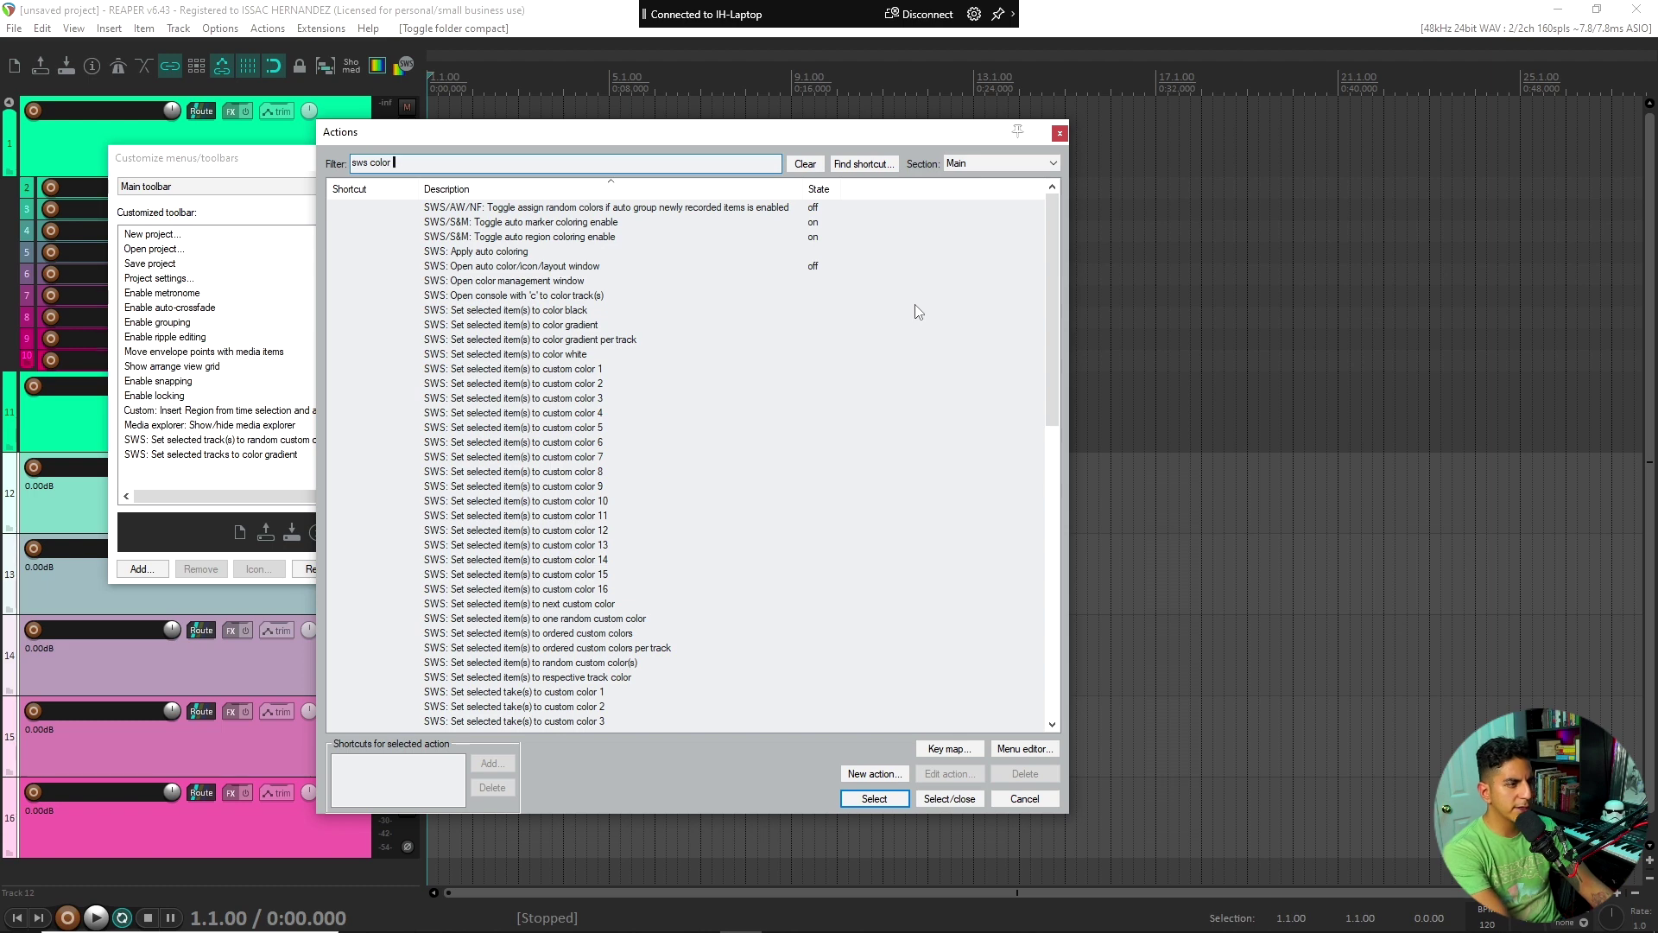
pyautogui.write('children')
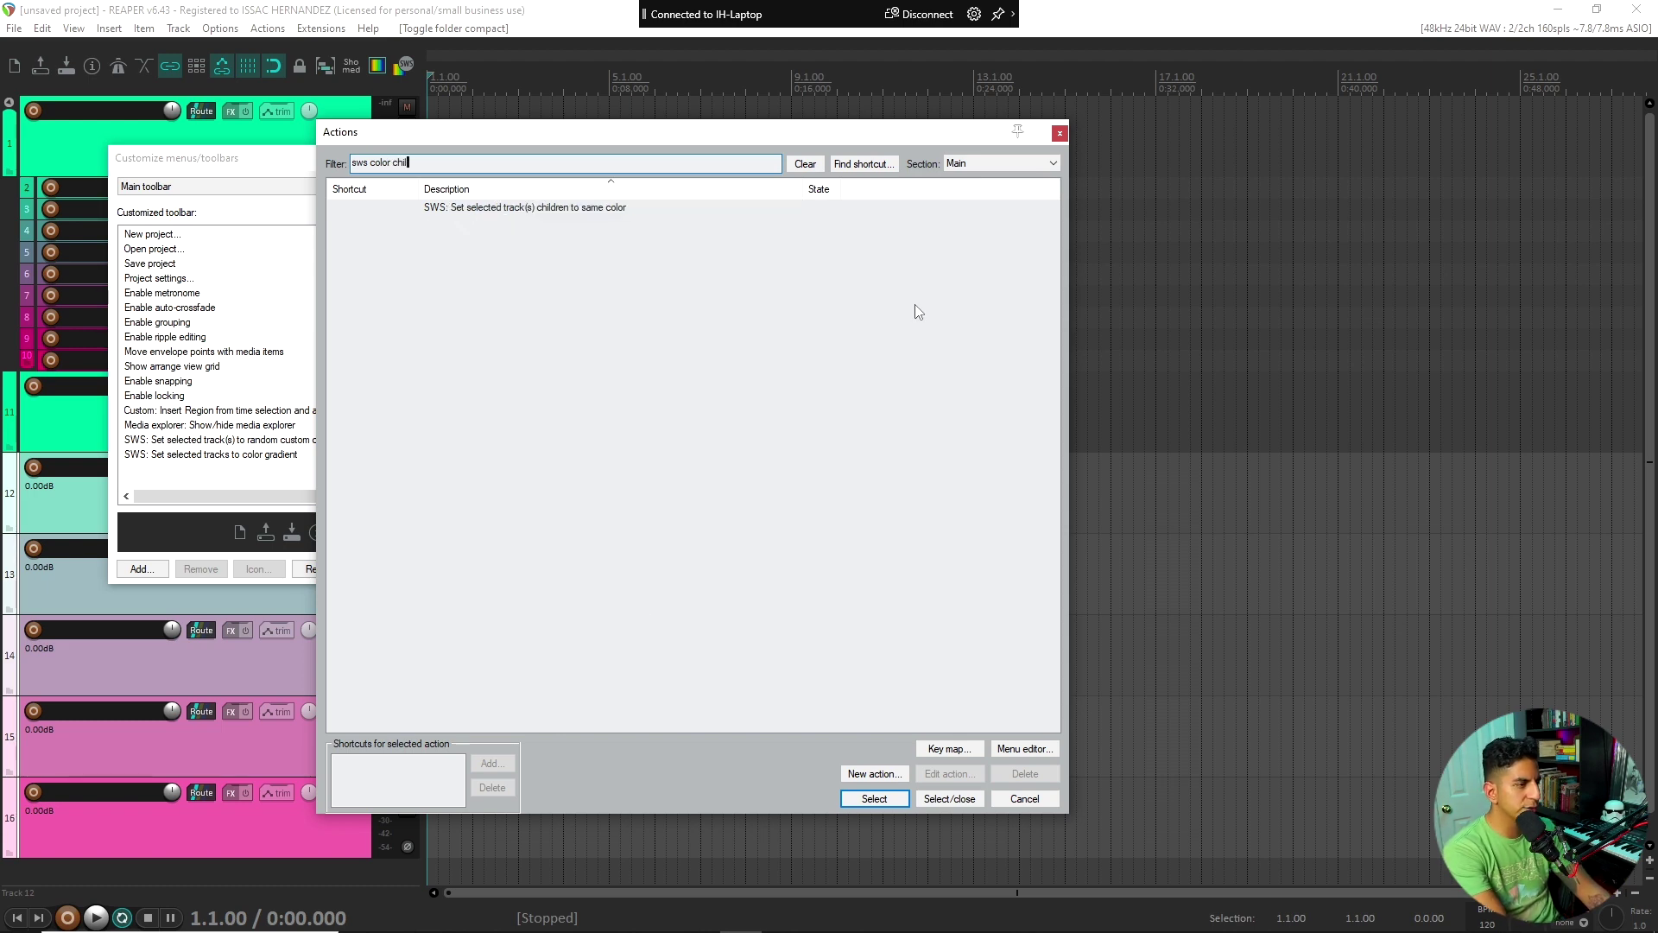
pyautogui.click(616, 209)
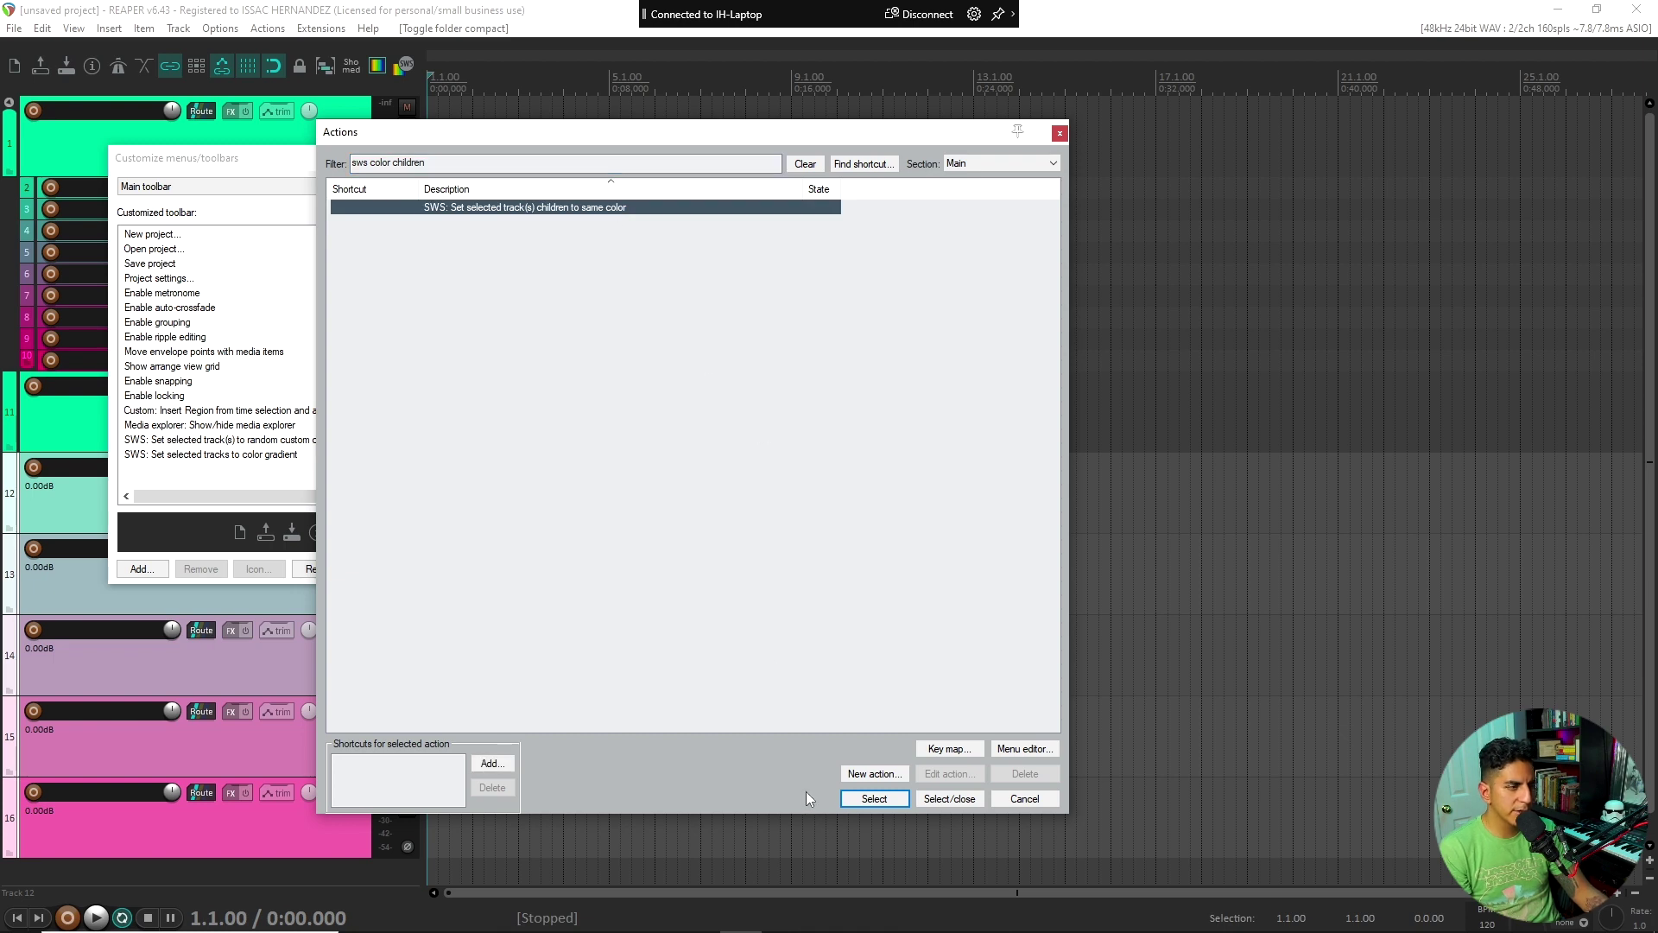
pyautogui.click(874, 799)
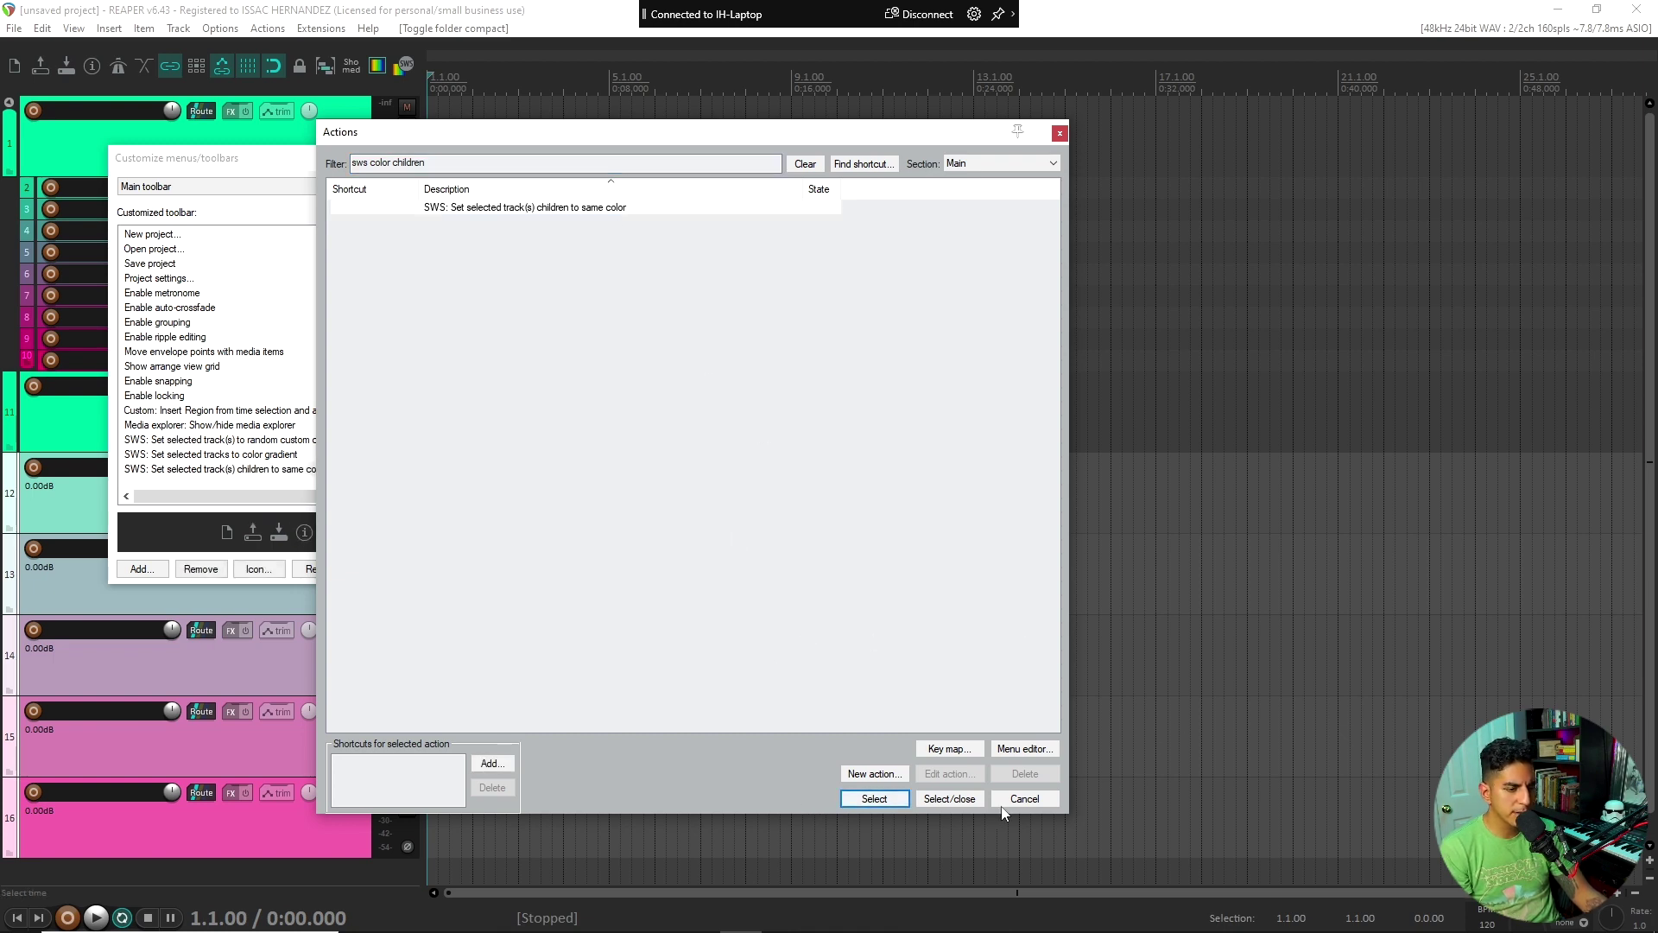
pyautogui.click(1002, 801)
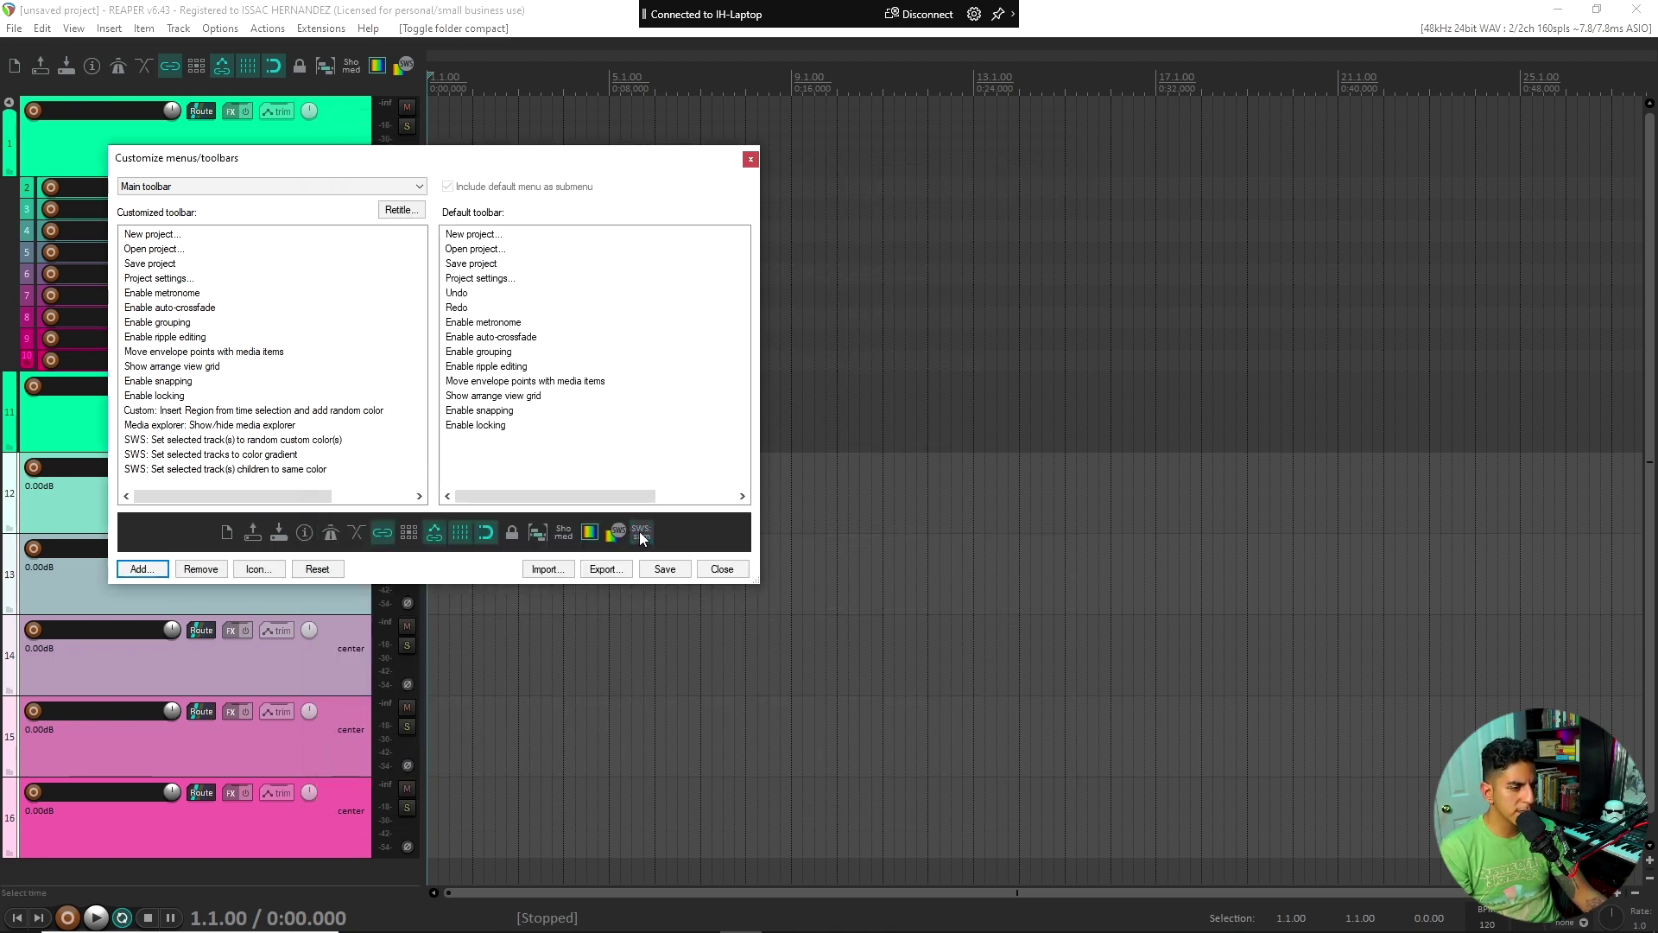
# Give the children color toolbar action the toolbar_color_item_selected.png icon and save the toolbar changes.
pyautogui.click(258, 568)
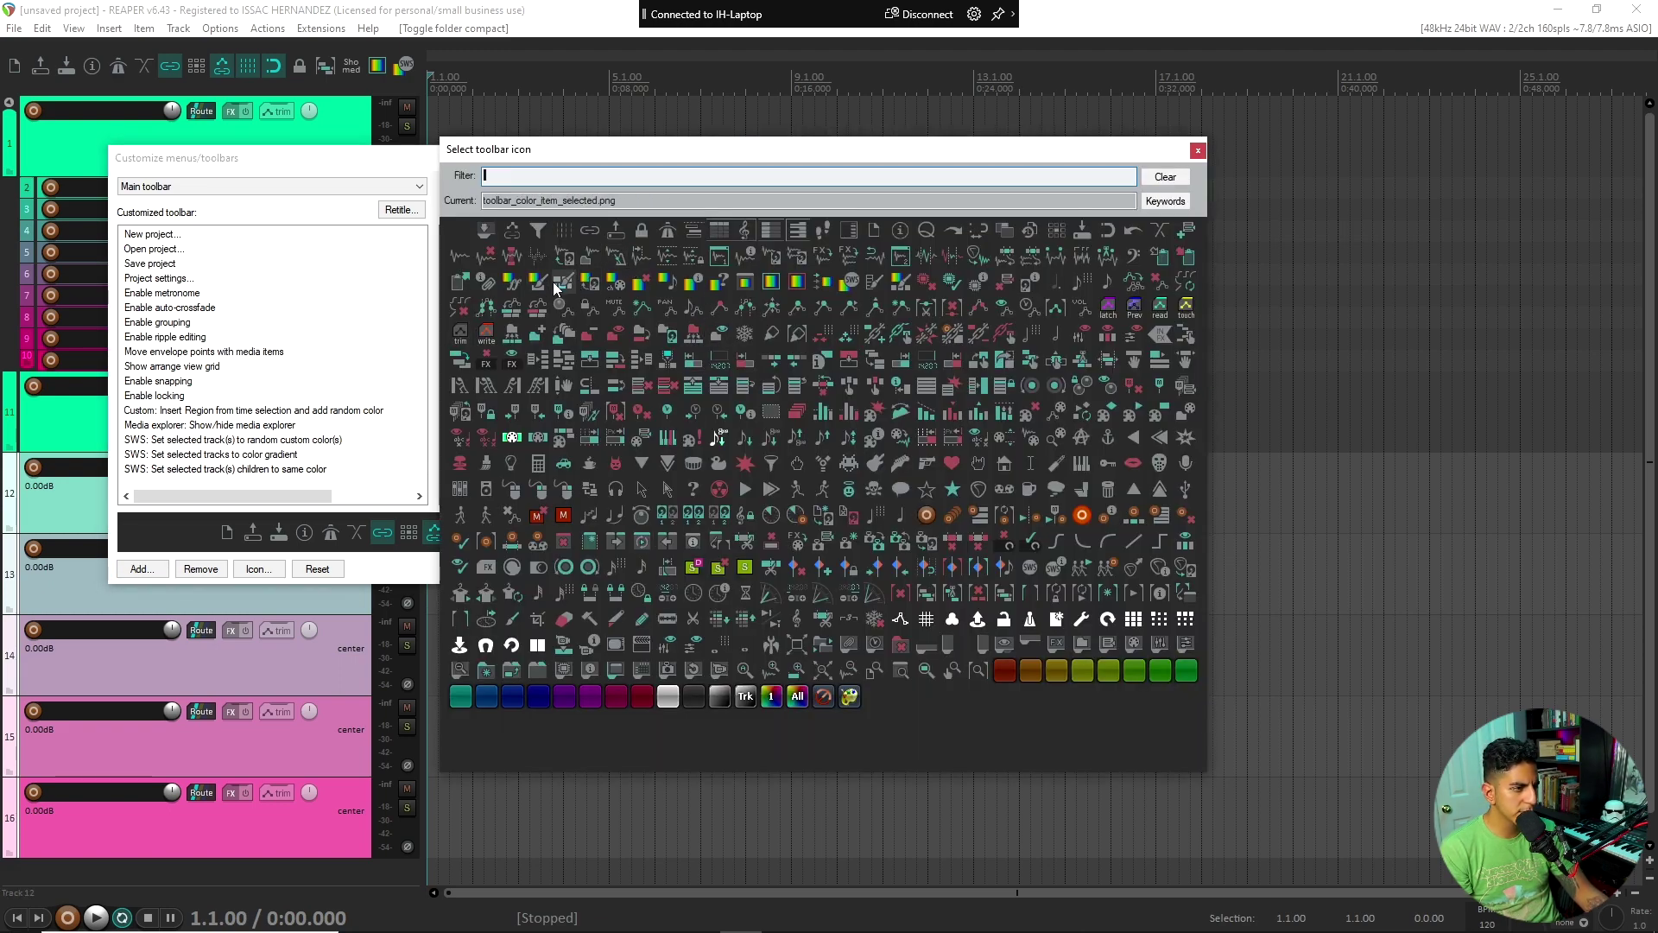
pyautogui.click(556, 287)
pyautogui.click(667, 569)
pyautogui.click(722, 569)
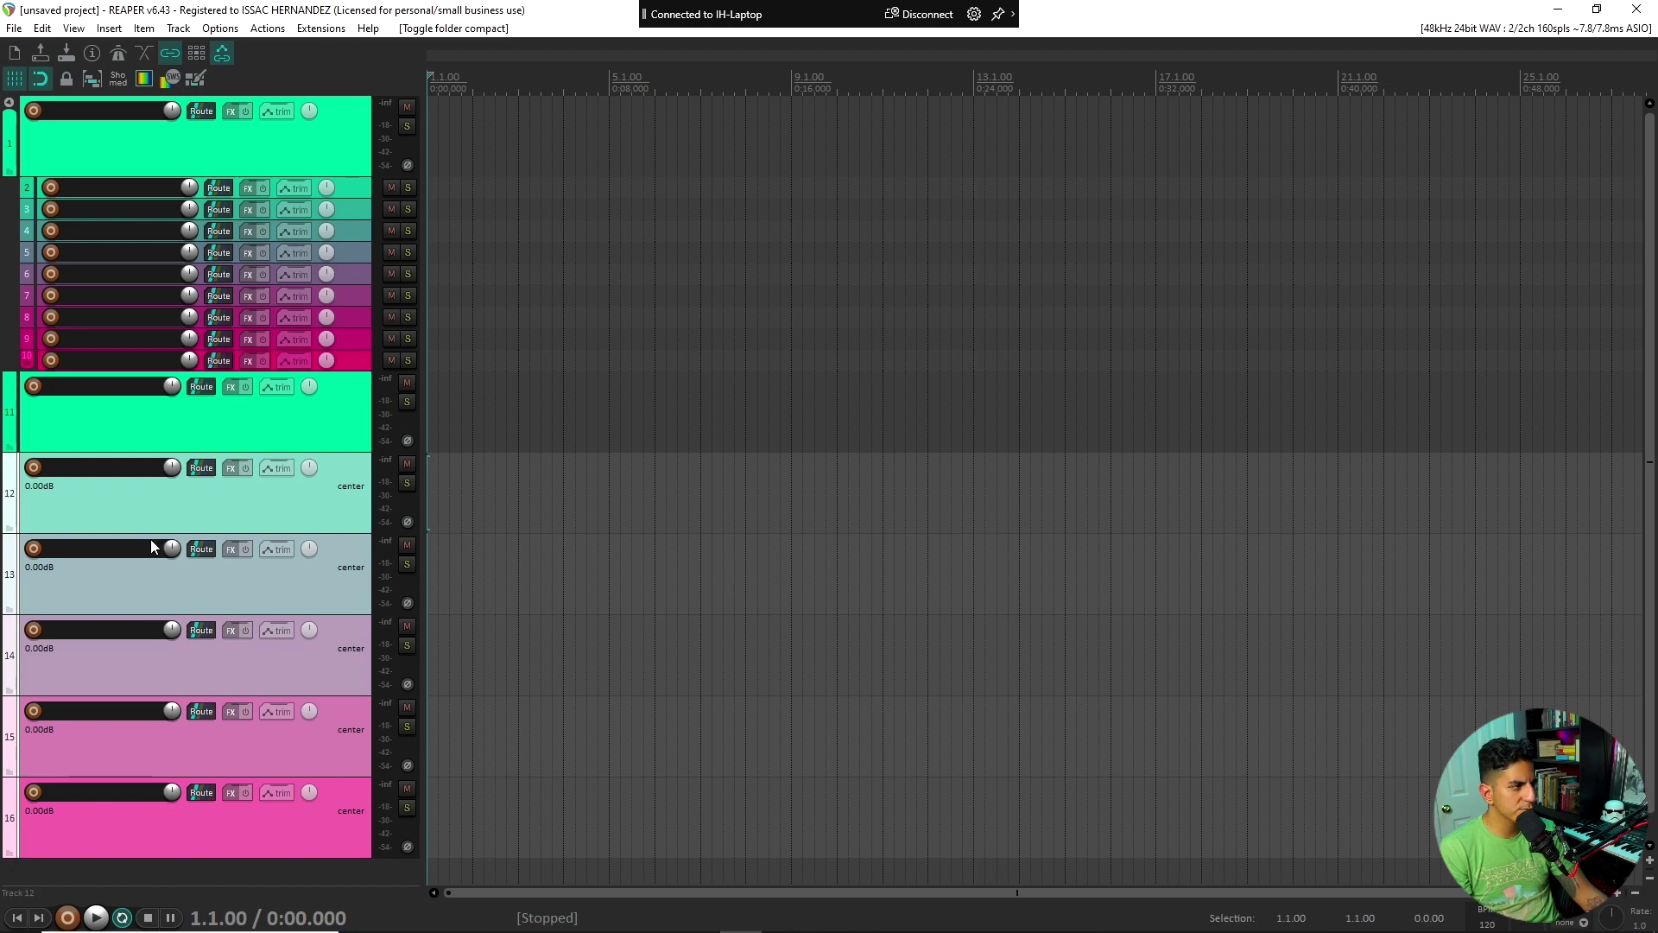
# Color the child tracks of folder track 1 the same as their parent using the new toolbar action.
pyautogui.click(220, 133)
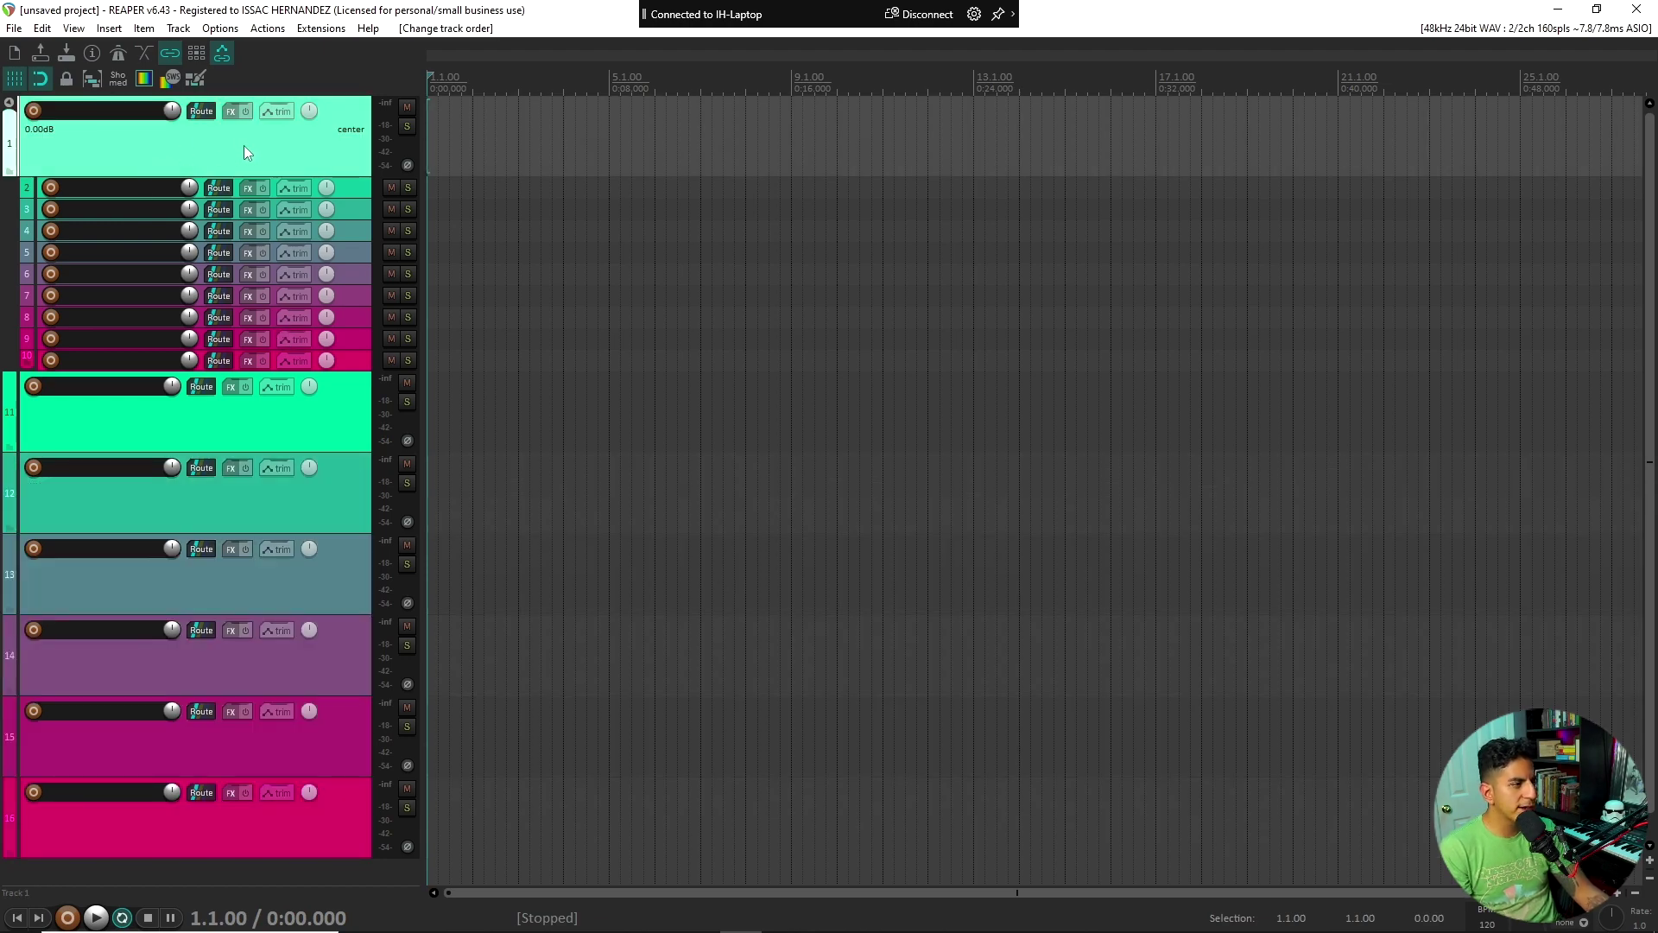
pyautogui.click(197, 79)
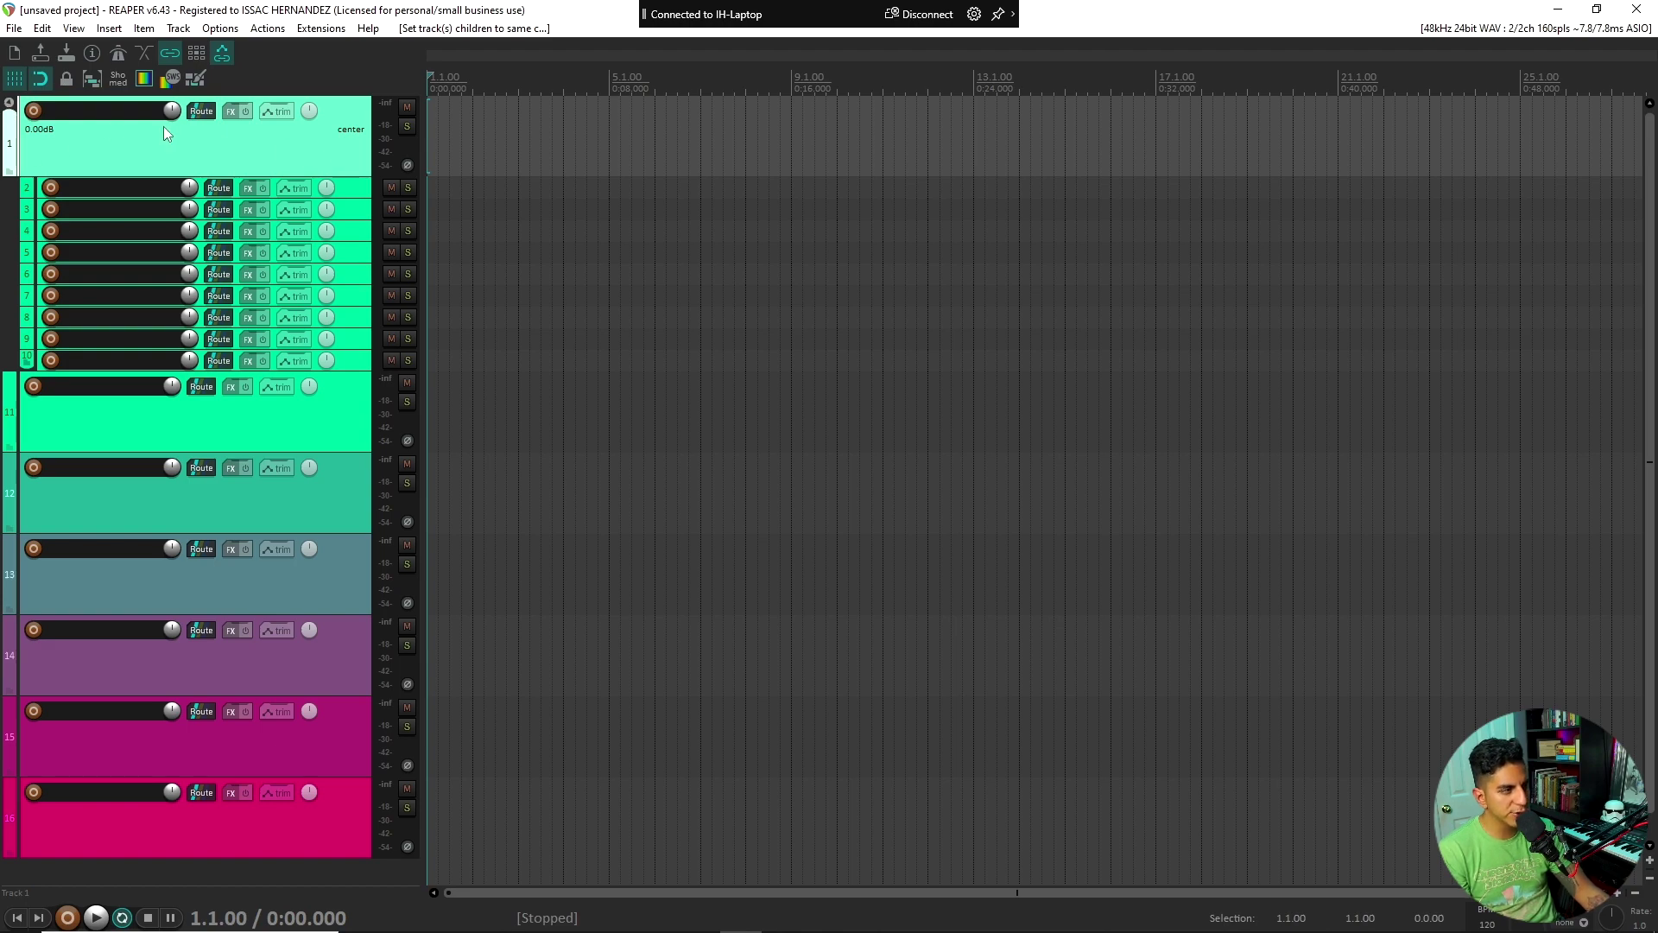
# Select folder track 1 with all its children and recolor them with the SWS gradient, followed by random custom colors.
pyautogui.doubleClick(163, 126)
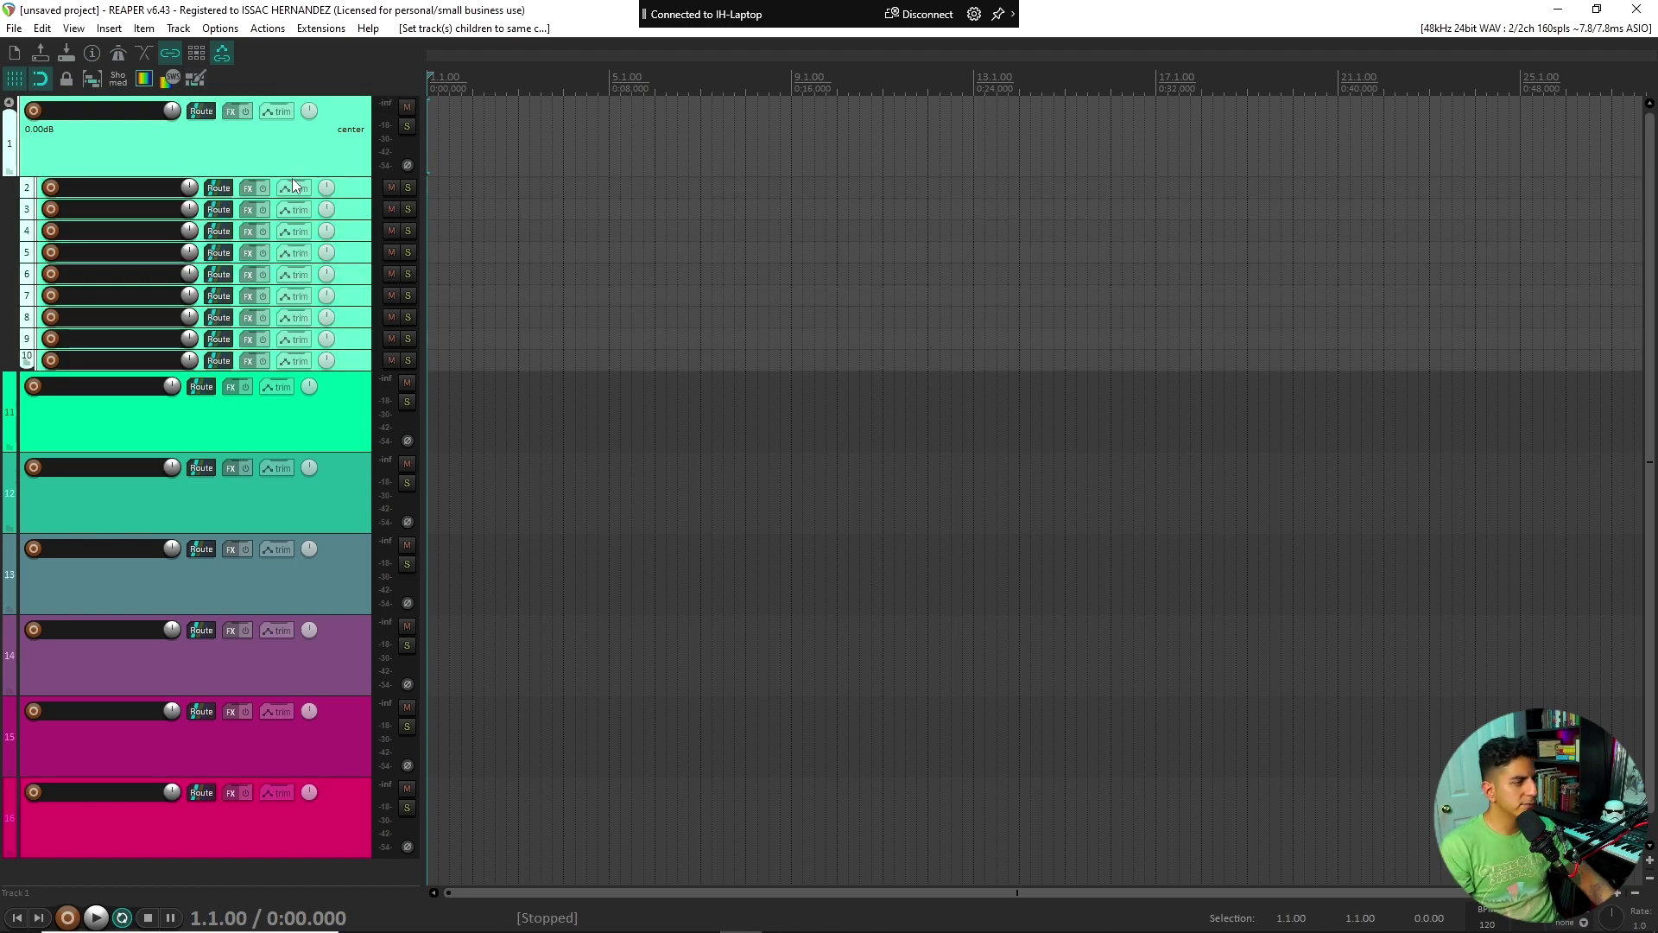
pyautogui.click(316, 147)
pyautogui.doubleClick(360, 364)
pyautogui.click(143, 79)
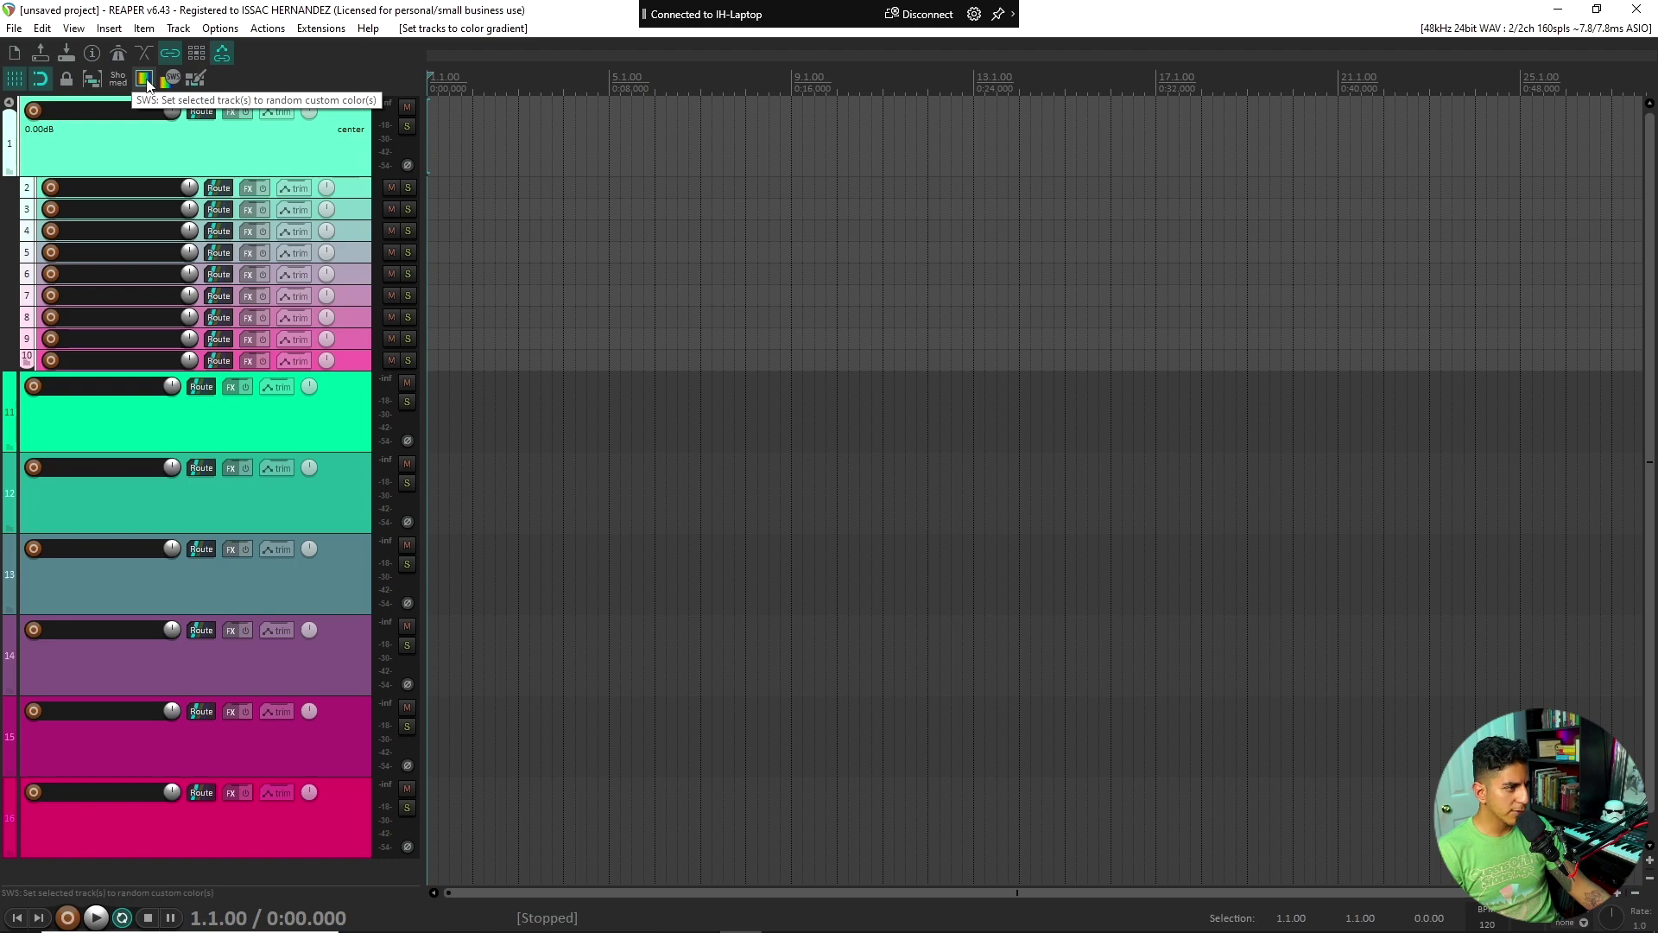
pyautogui.click(144, 80)
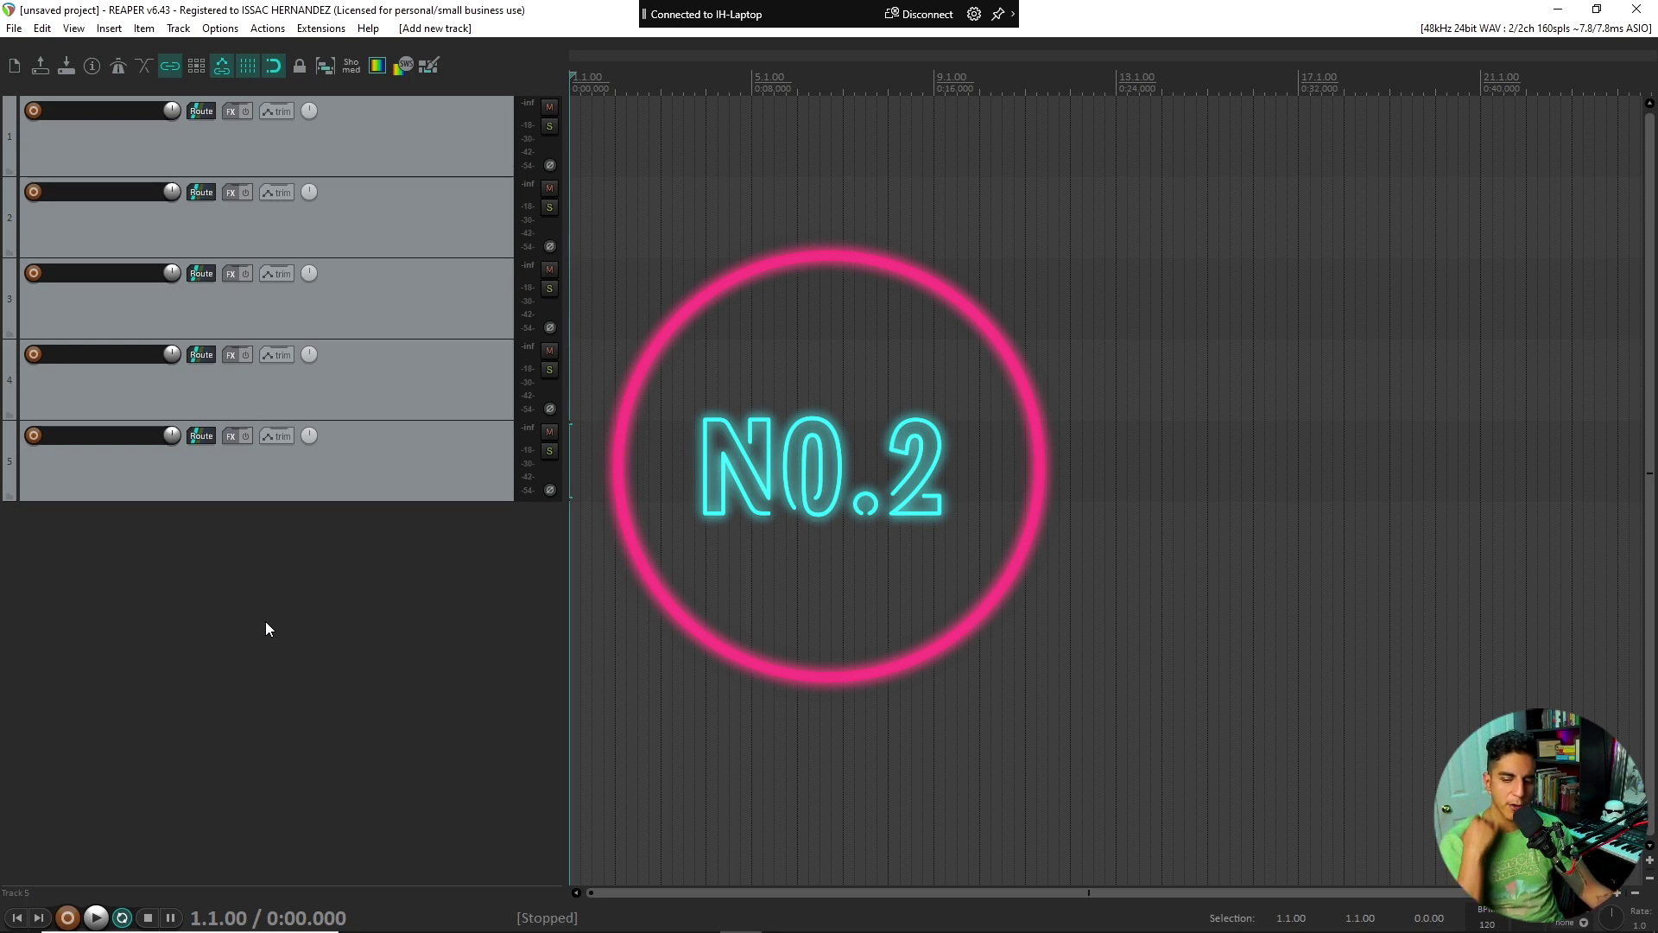
# Open the SWS Auto Color/Icon/Layout window and review the existing track rules for Guitar, Bass, folders and children.
pyautogui.click(322, 28)
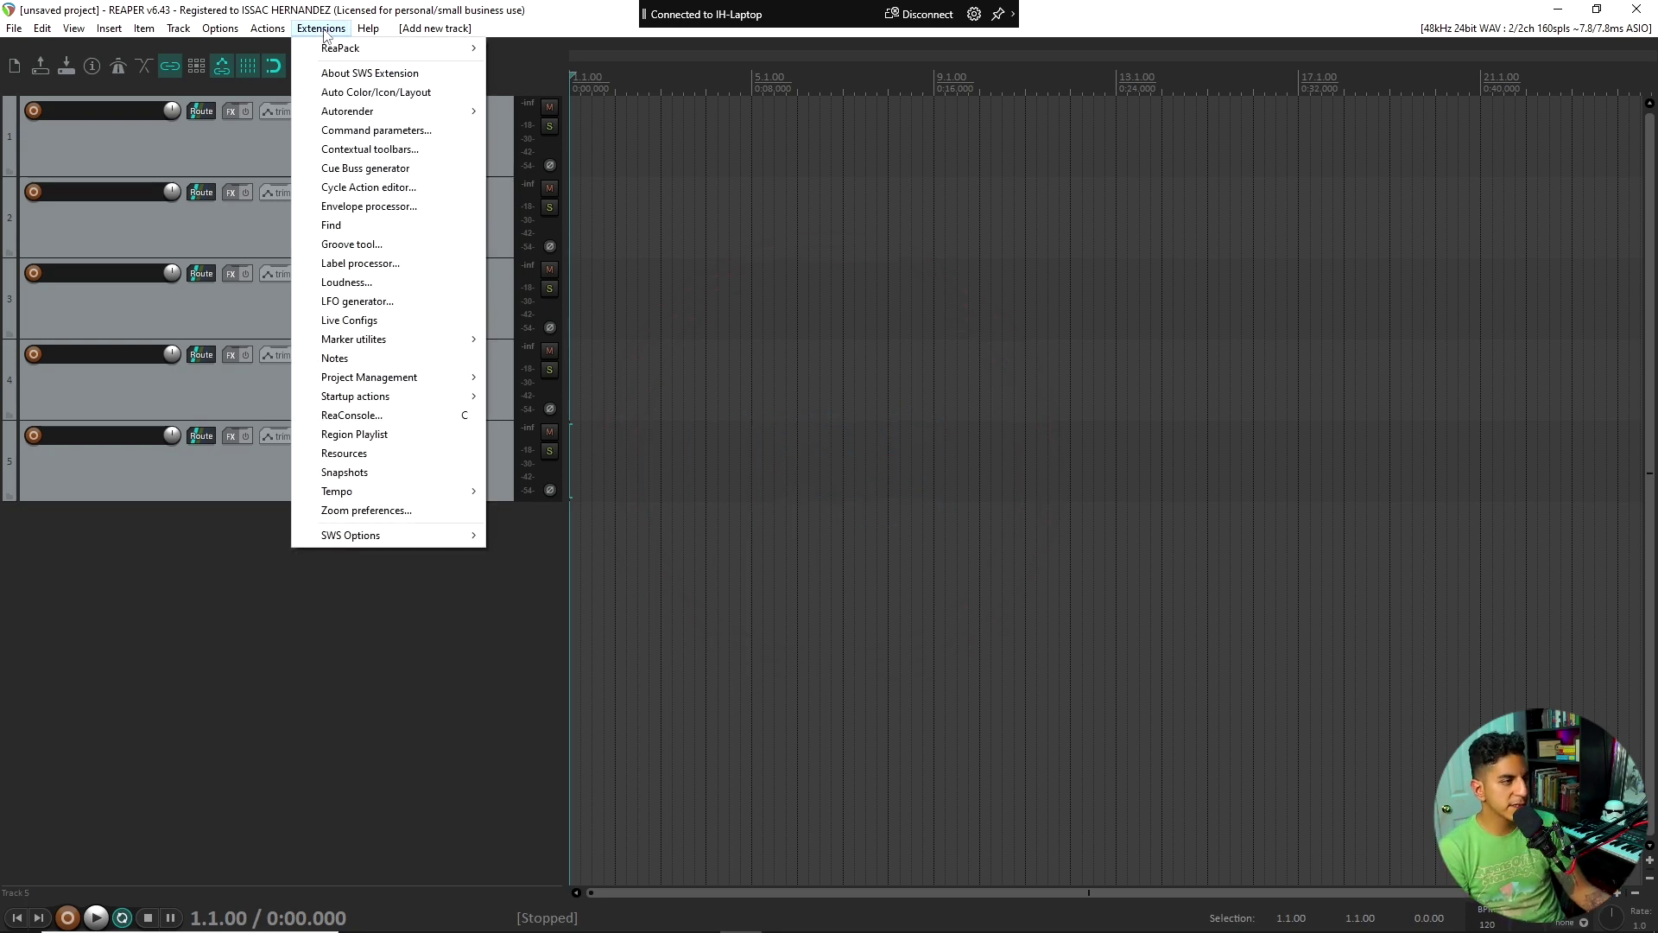
pyautogui.click(378, 92)
pyautogui.moveTo(719, 194); pyautogui.dragTo(877, 152)
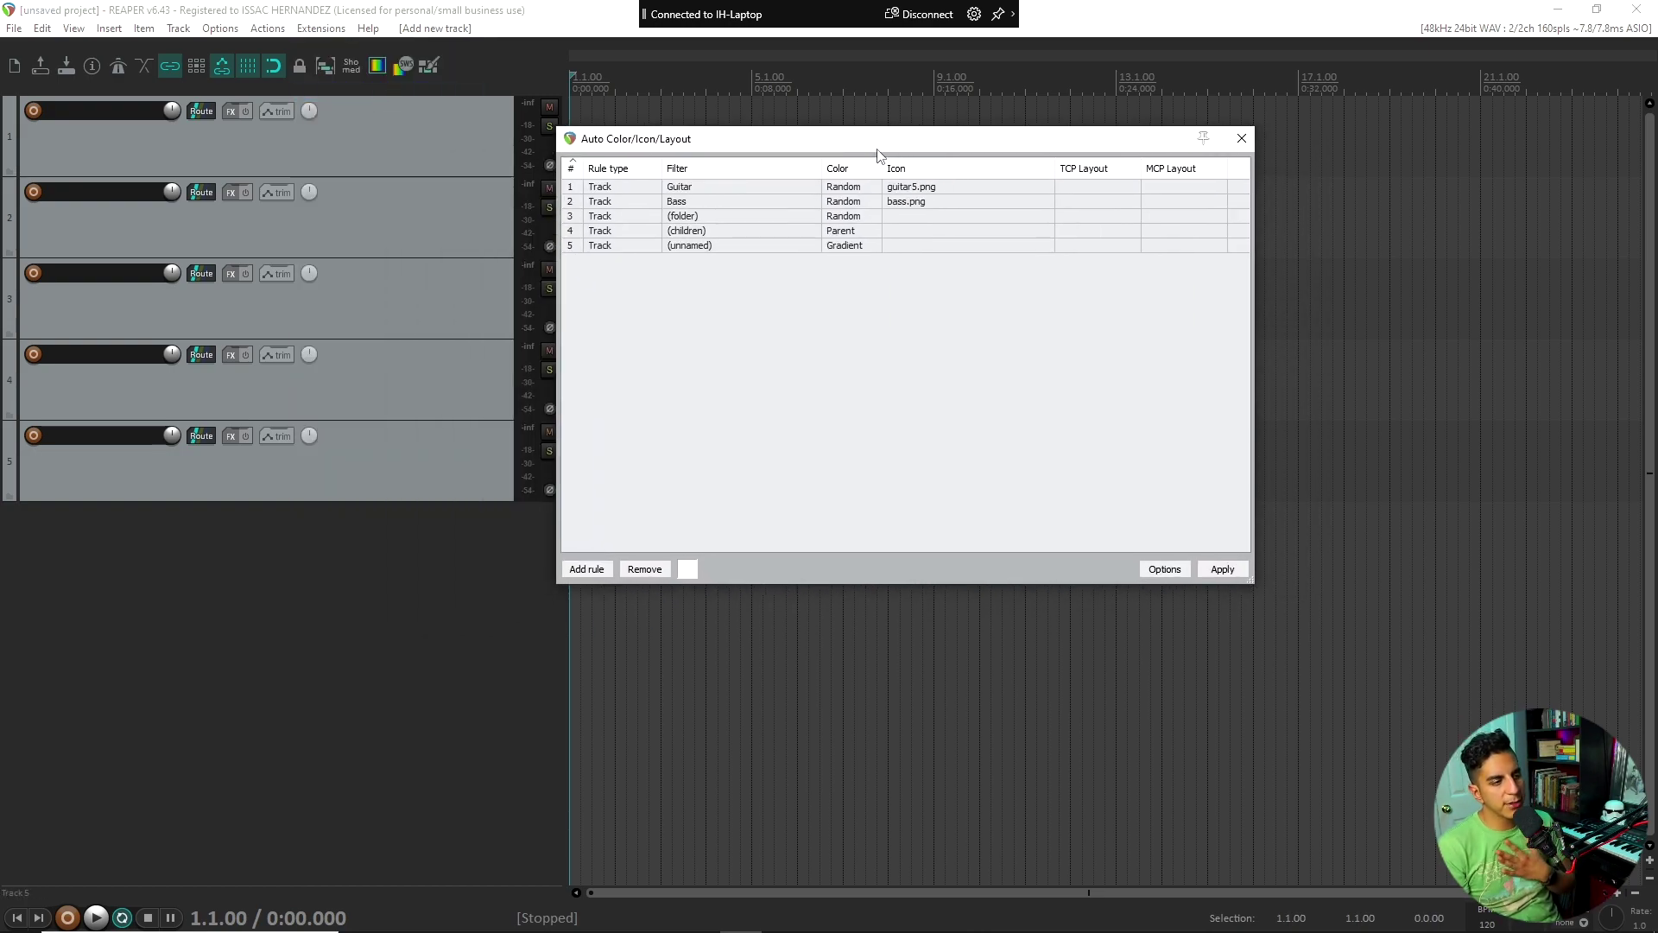
pyautogui.click(615, 188)
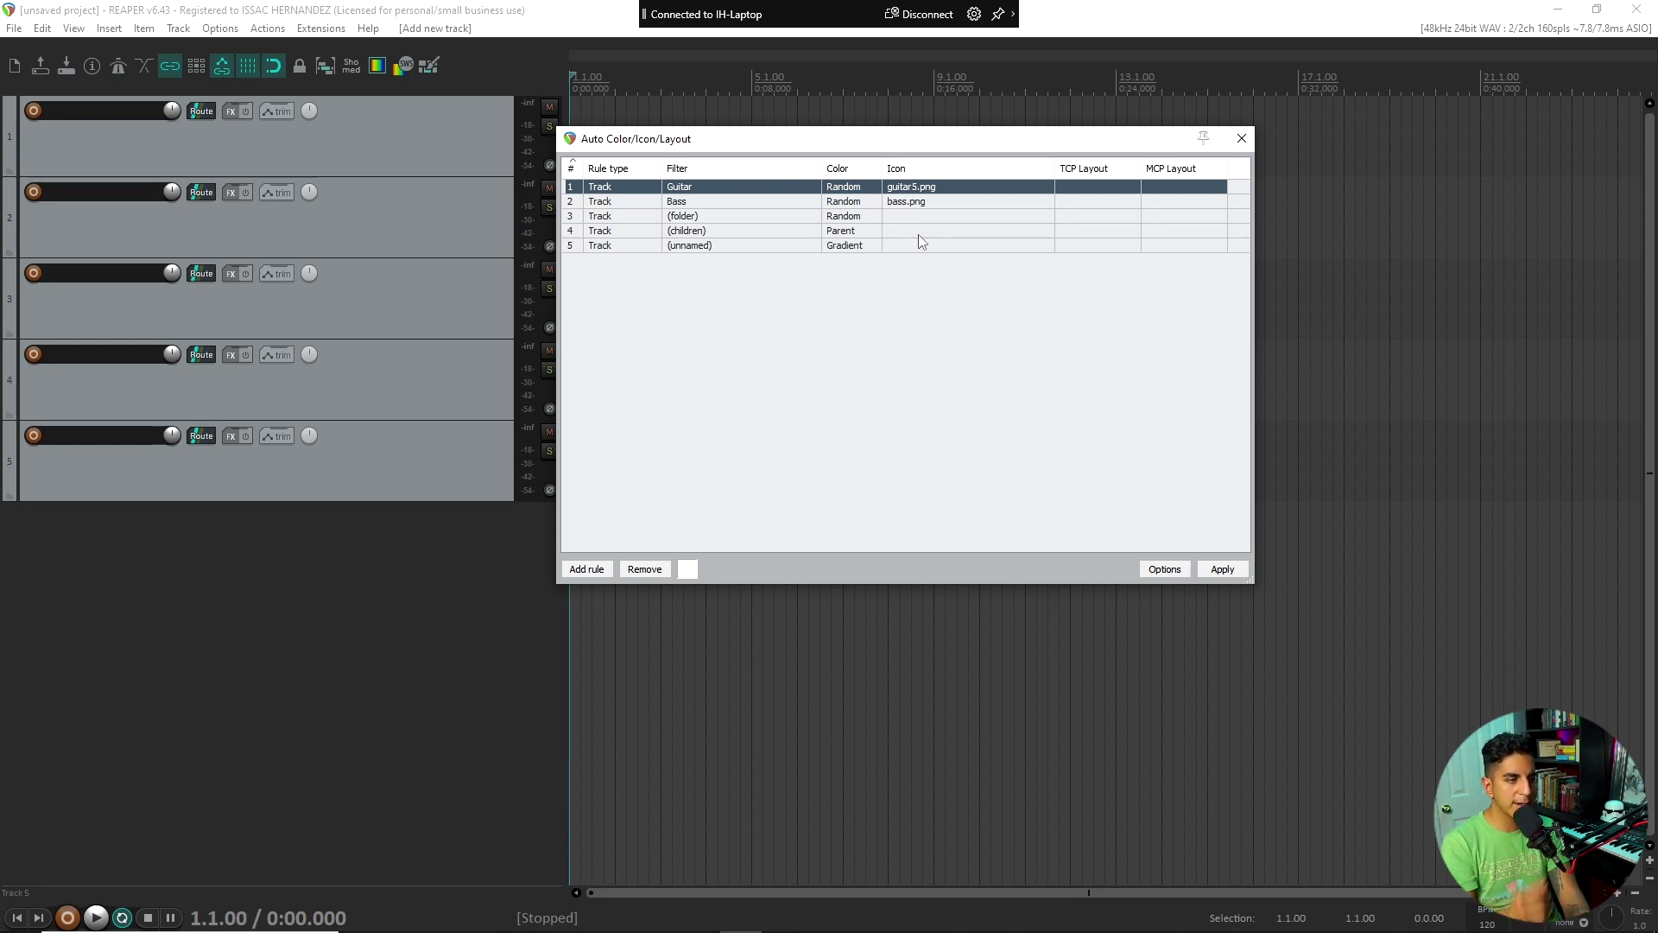
pyautogui.click(689, 203)
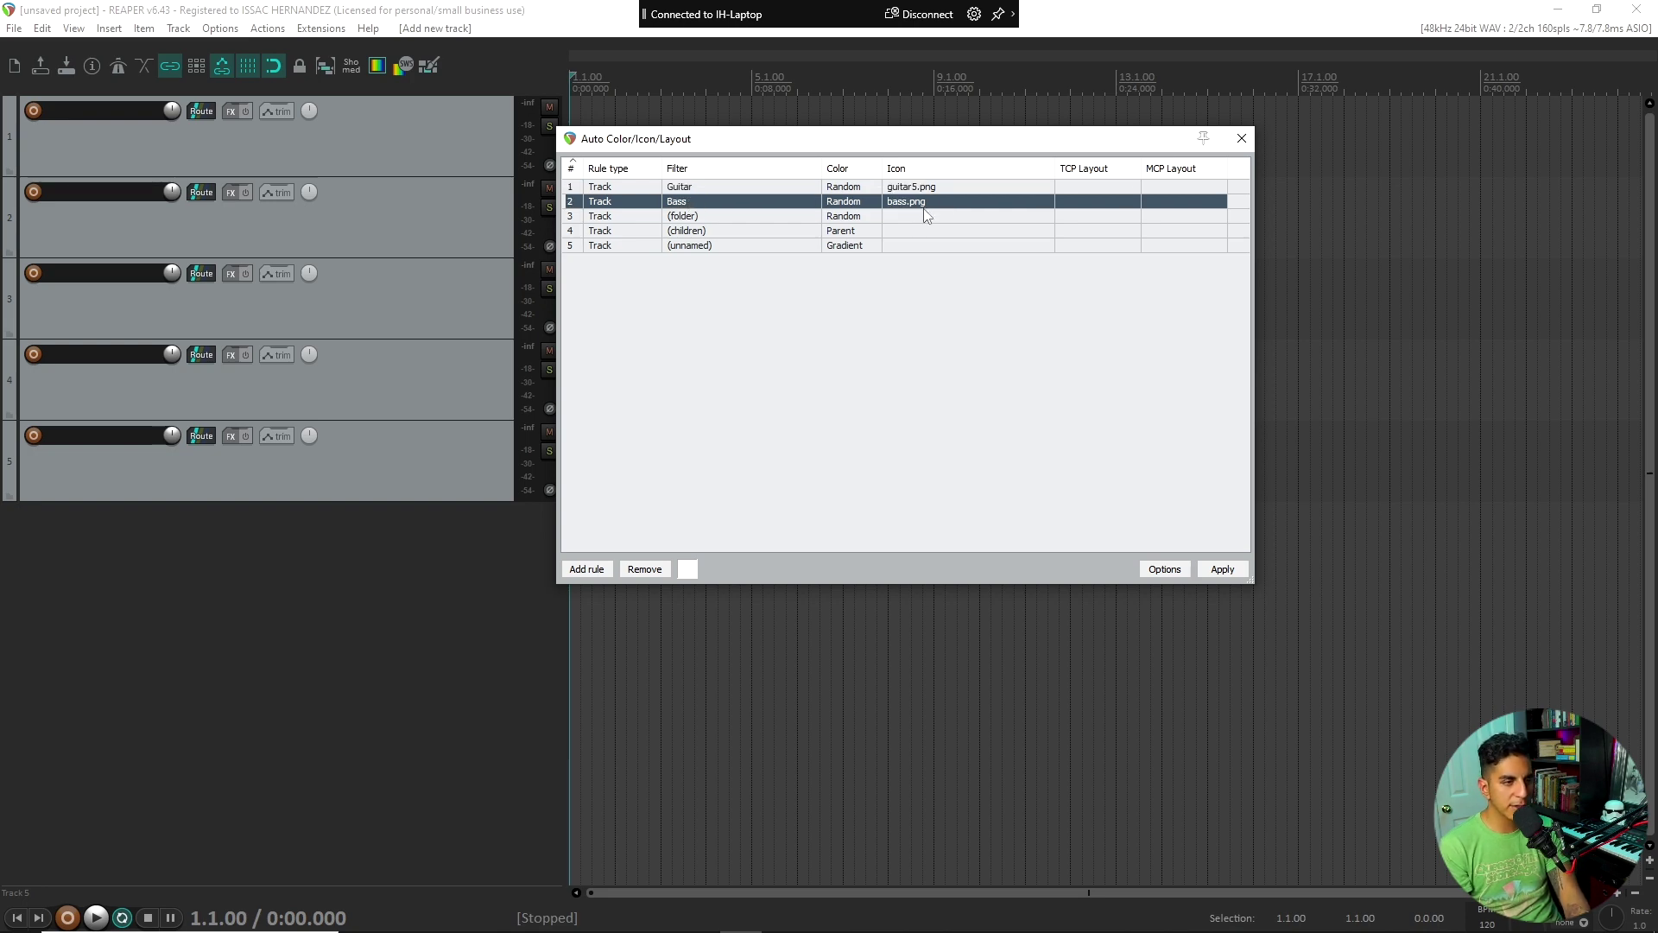
pyautogui.click(695, 218)
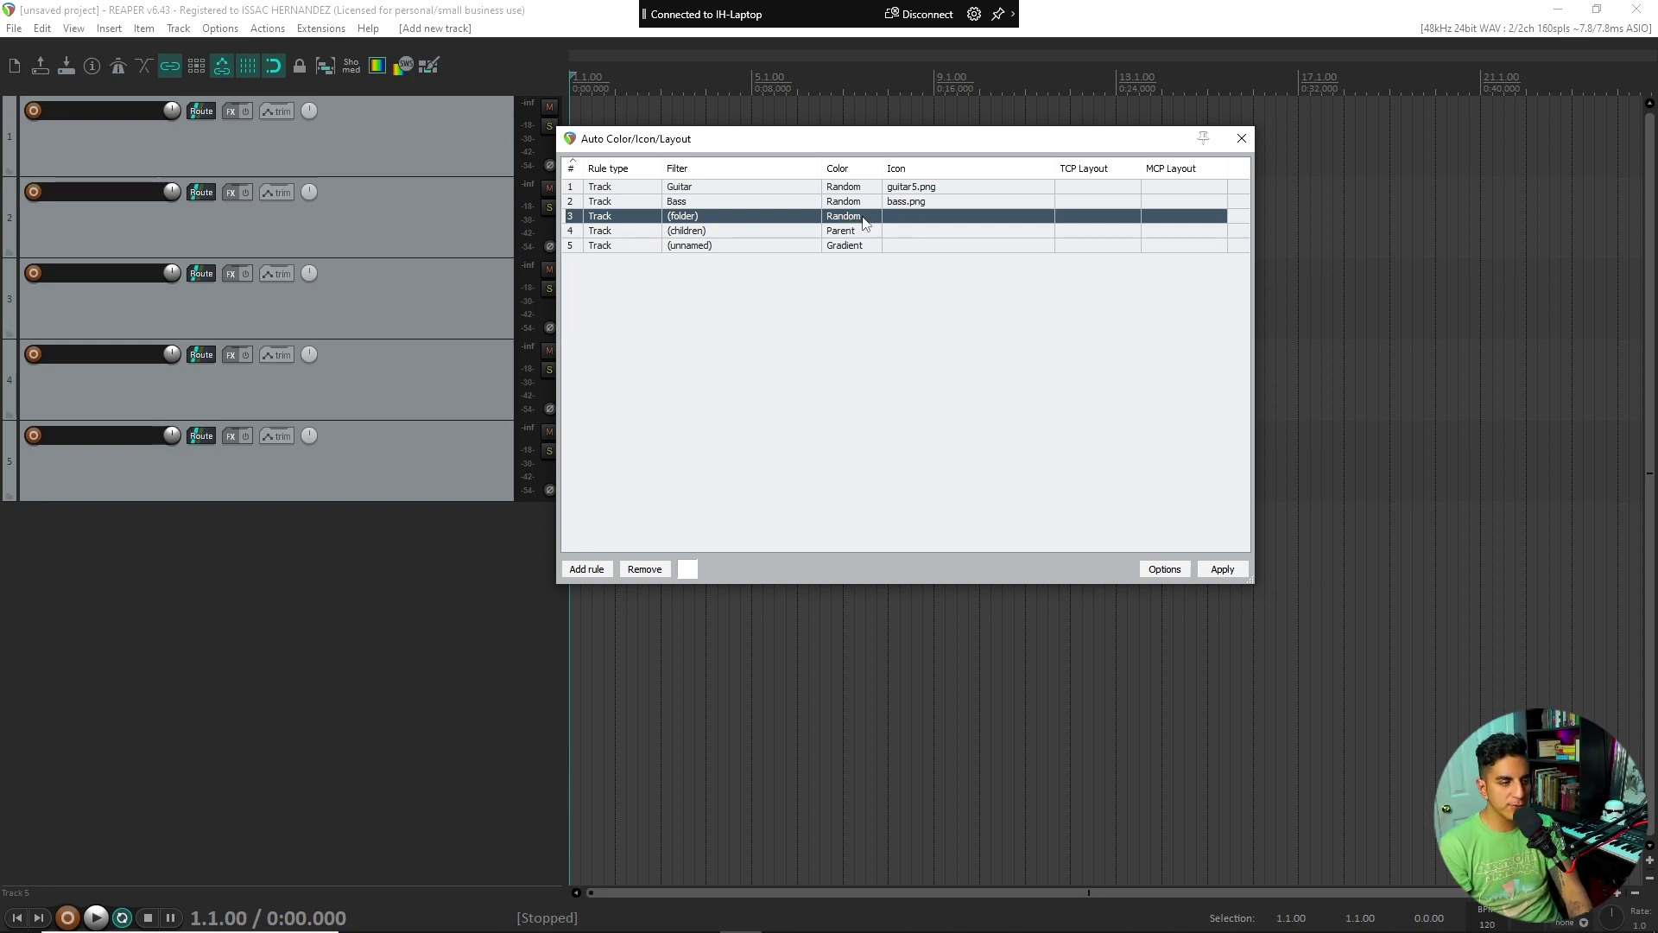
pyautogui.click(686, 231)
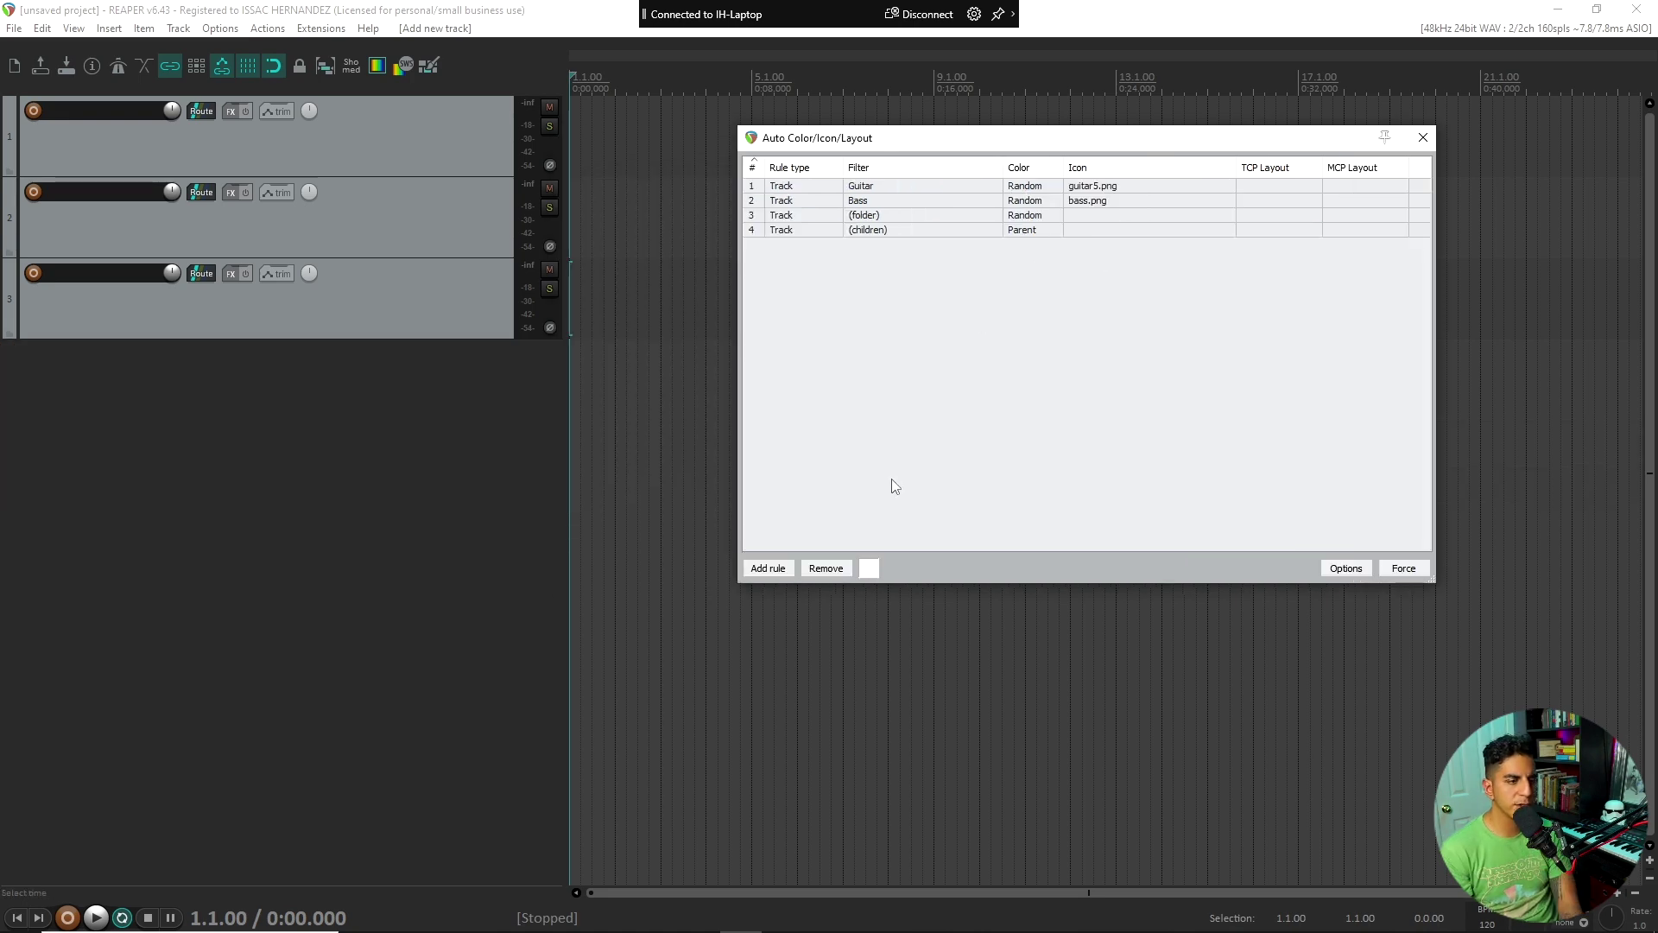
# Add a fifth auto color rule of type Track with the filter "drums".
pyautogui.click(775, 569)
pyautogui.rightClick(793, 250)
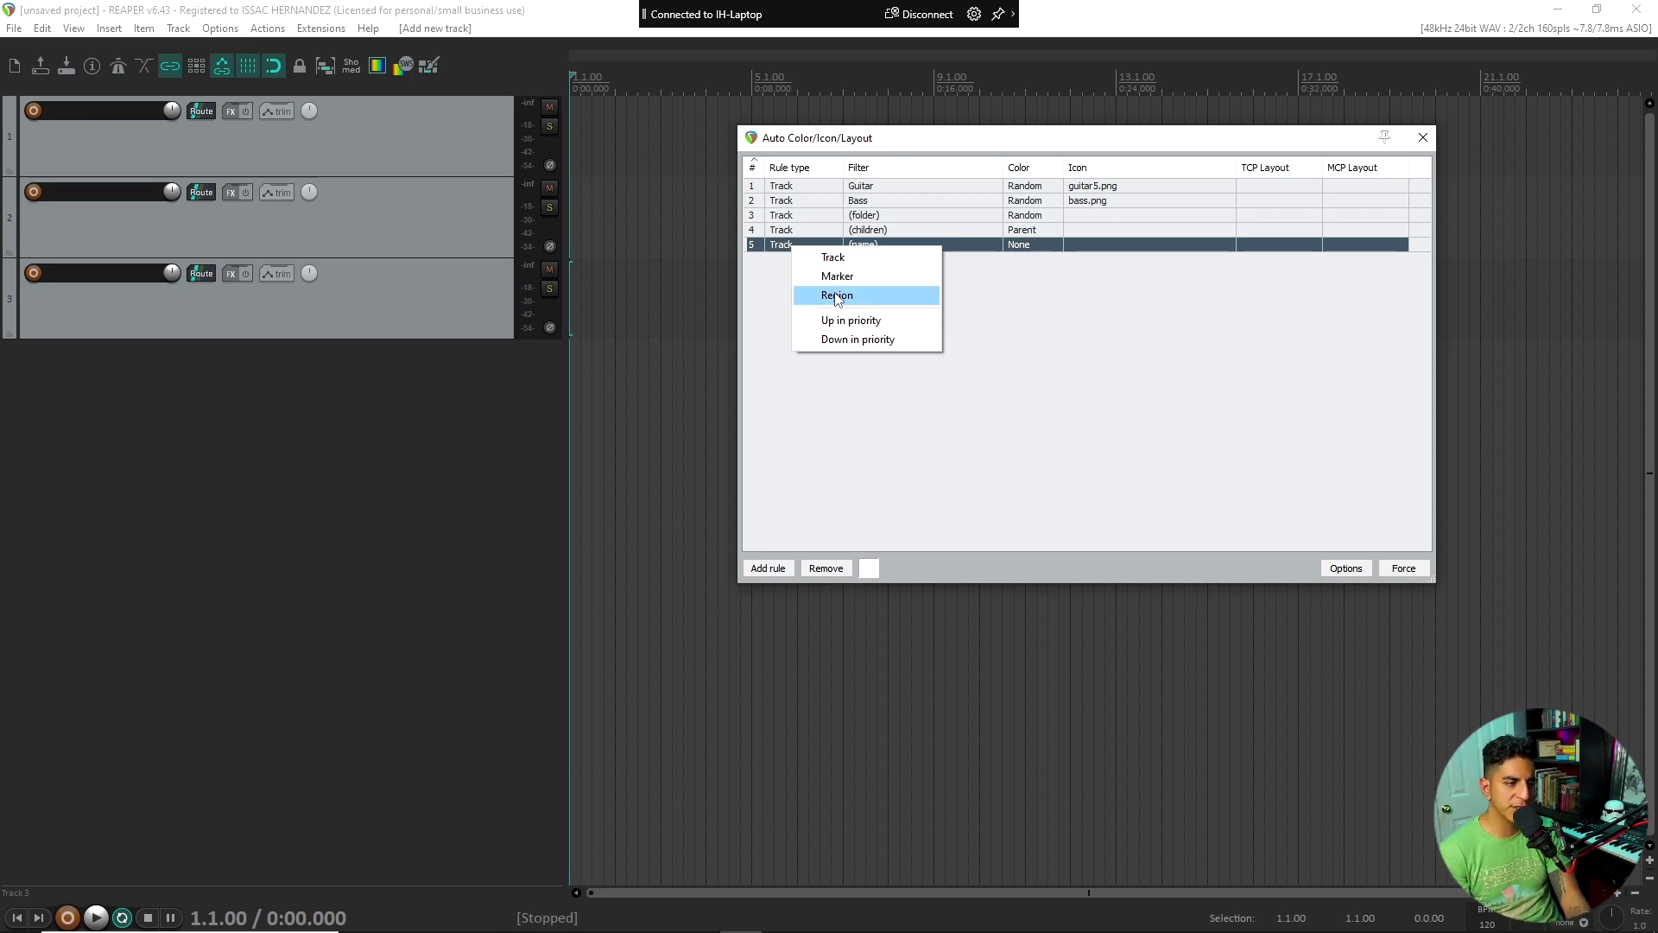
pyautogui.click(774, 303)
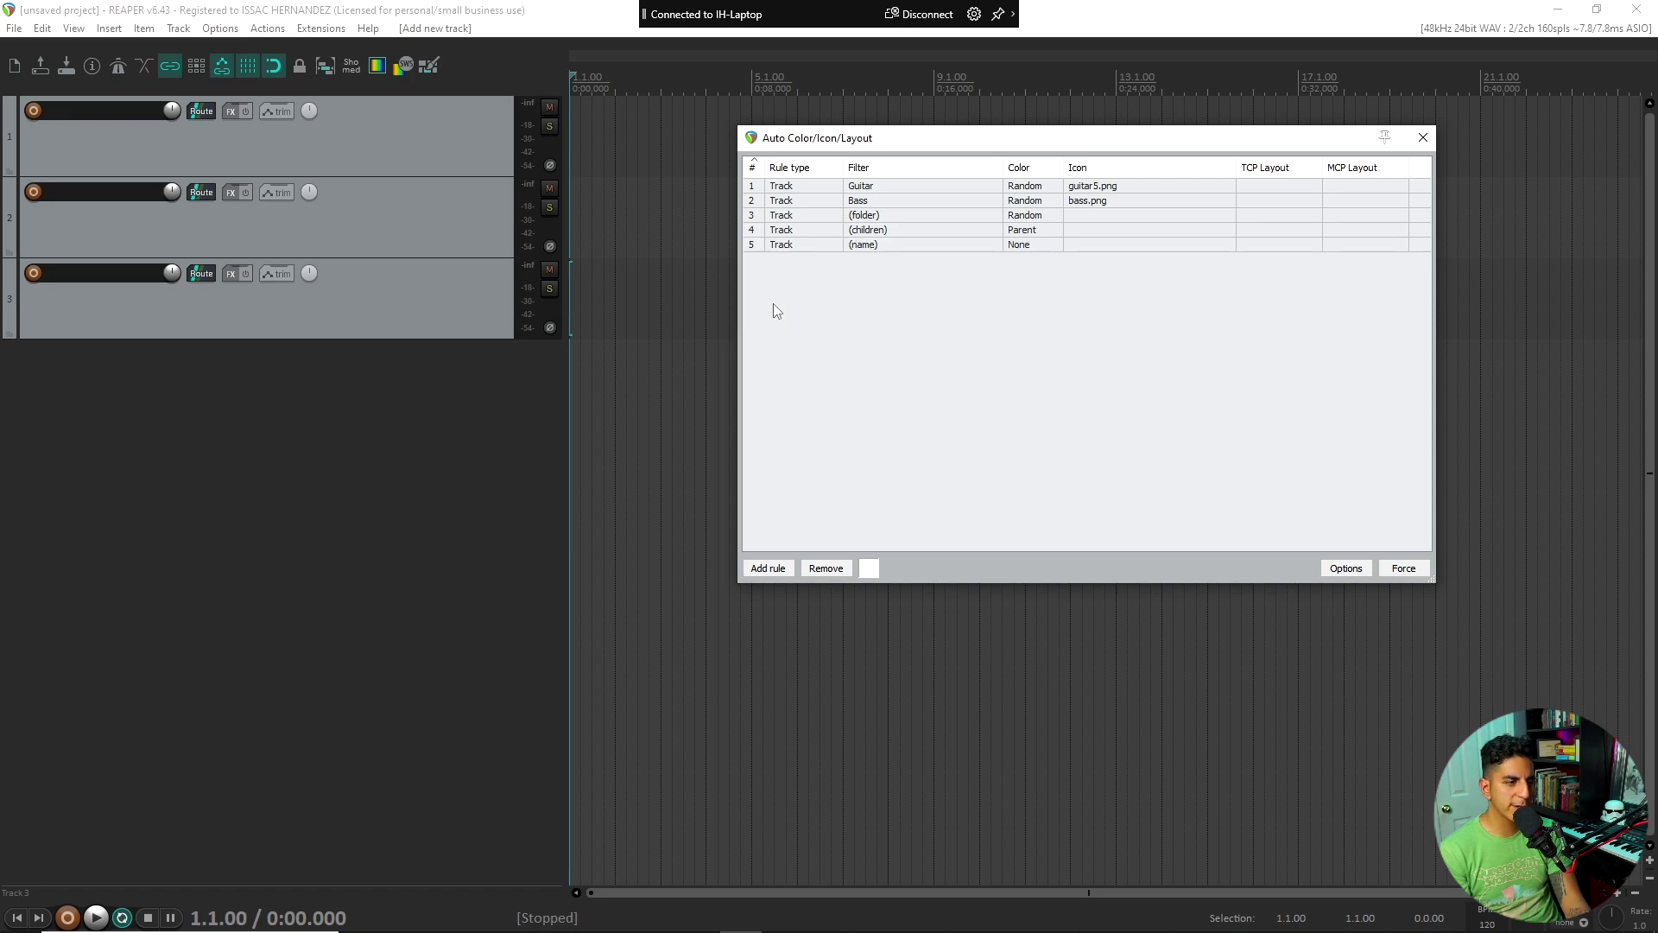
pyautogui.click(810, 245)
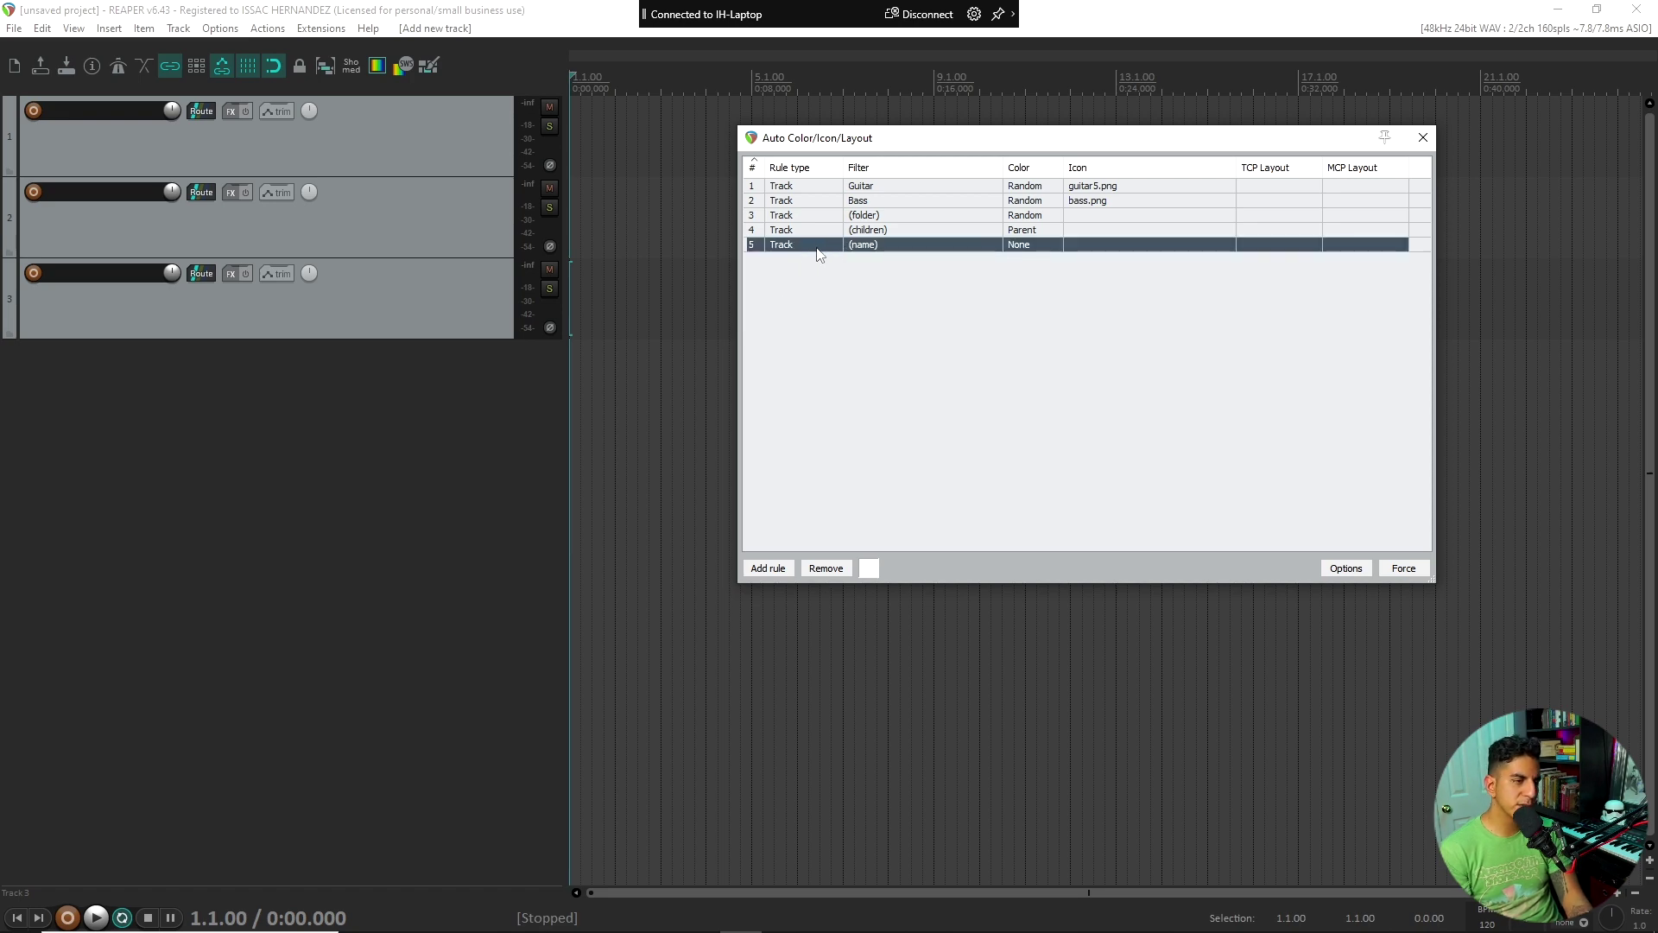
pyautogui.rightClick(866, 247)
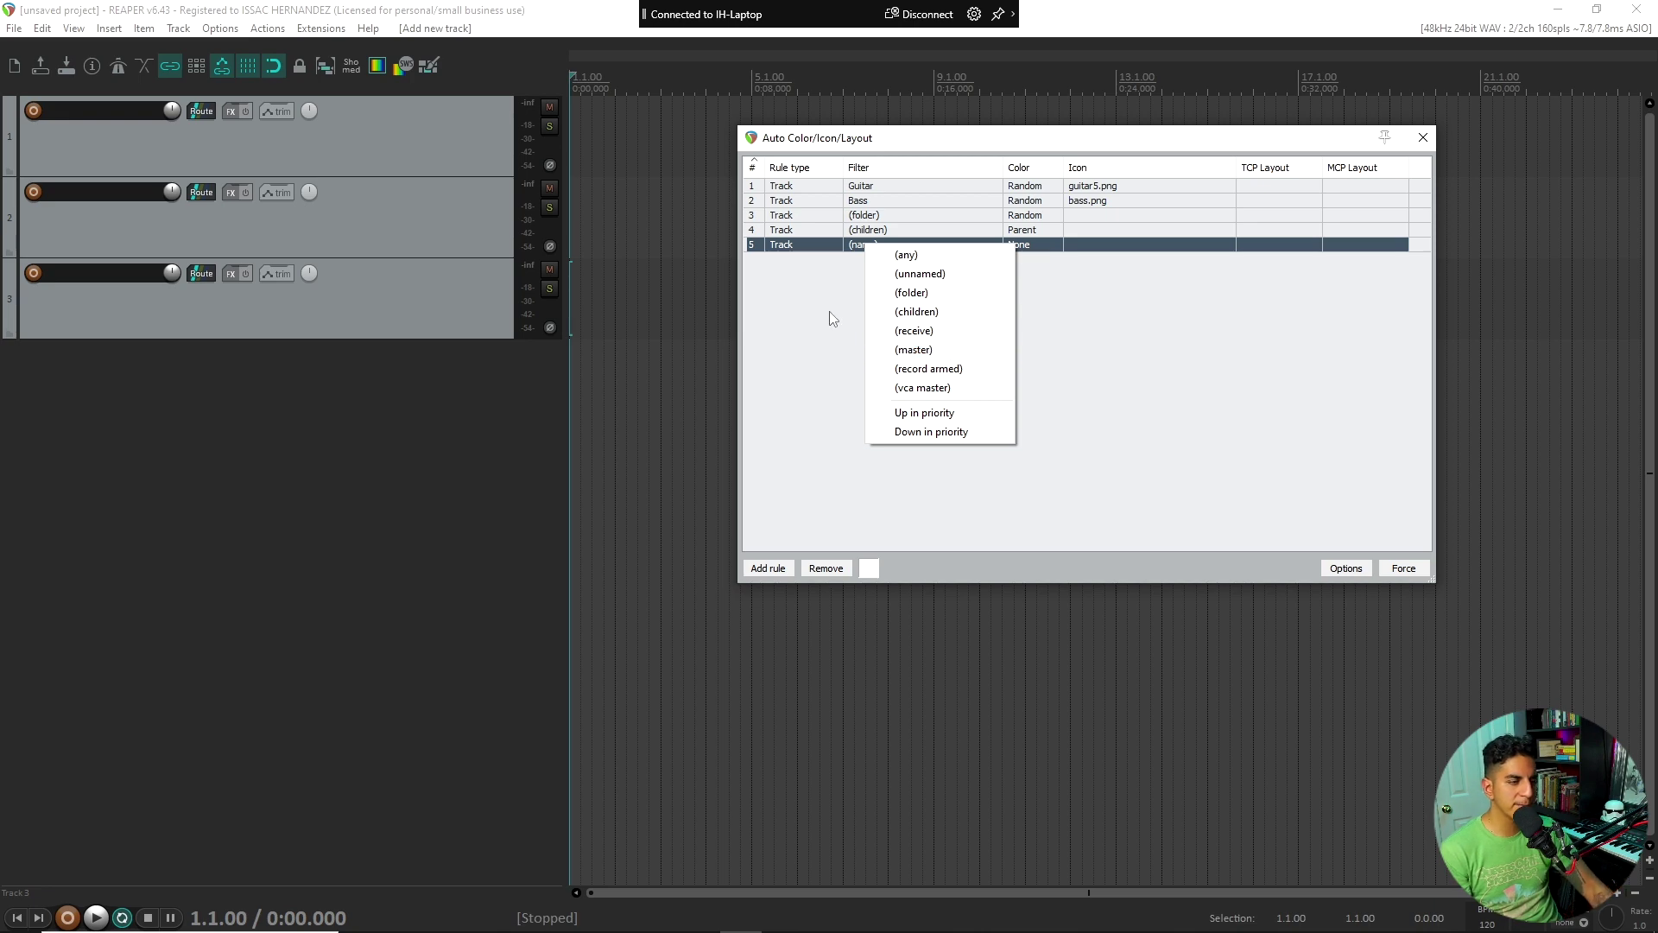
pyautogui.click(881, 250)
pyautogui.write('drums')
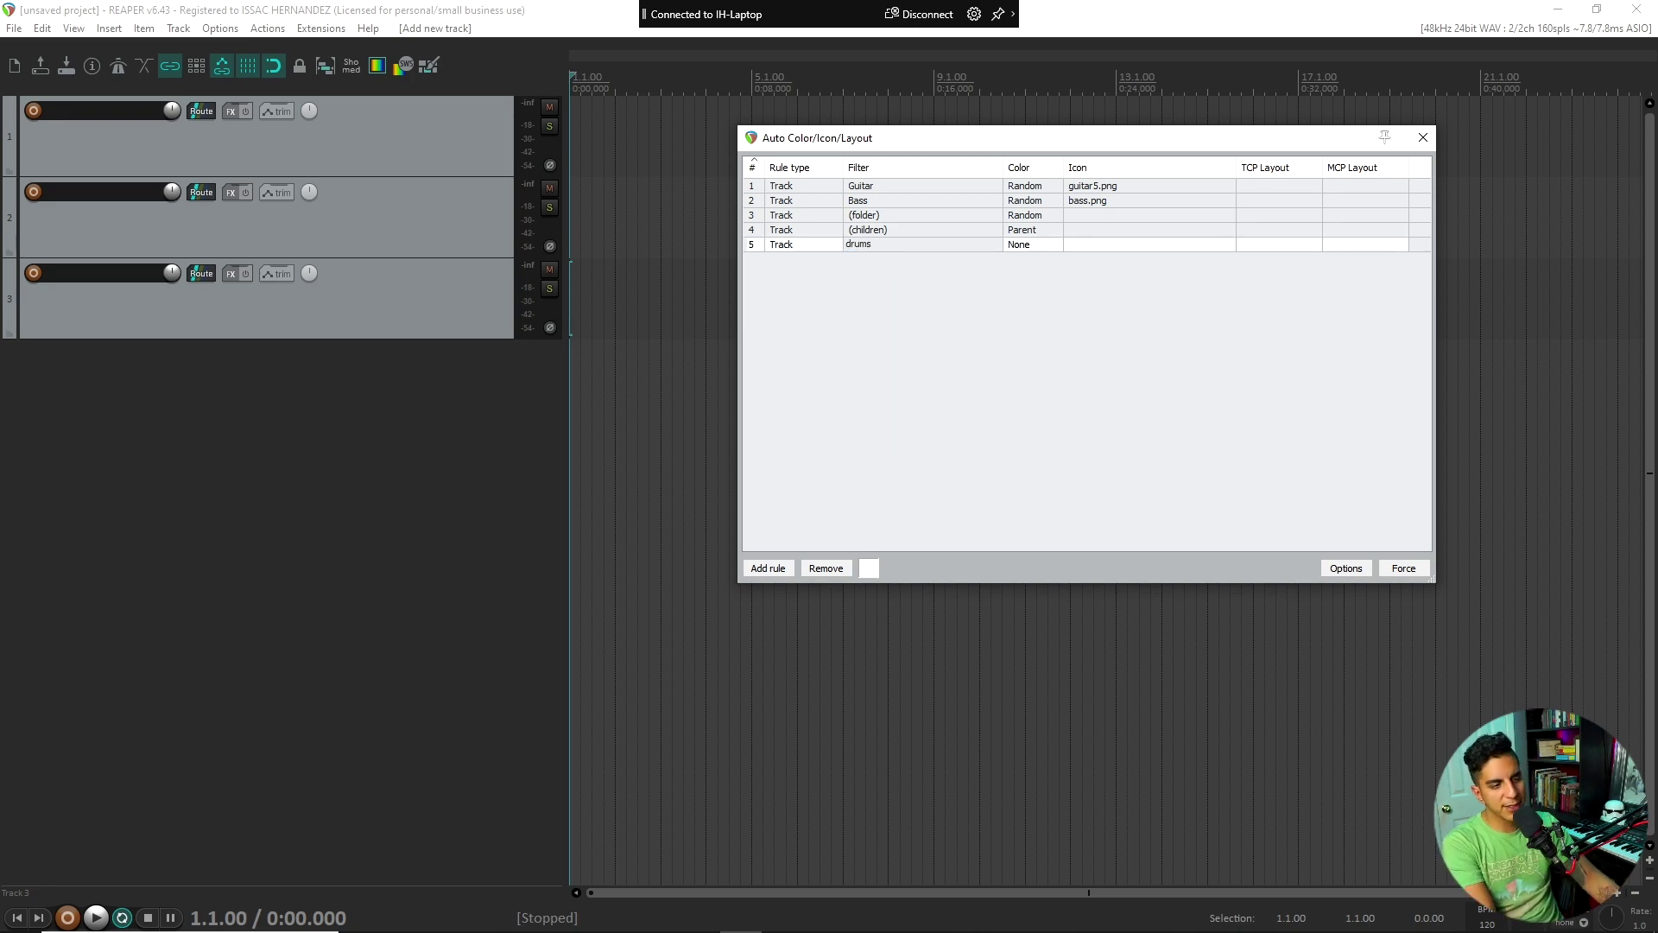
pyautogui.press('Return')
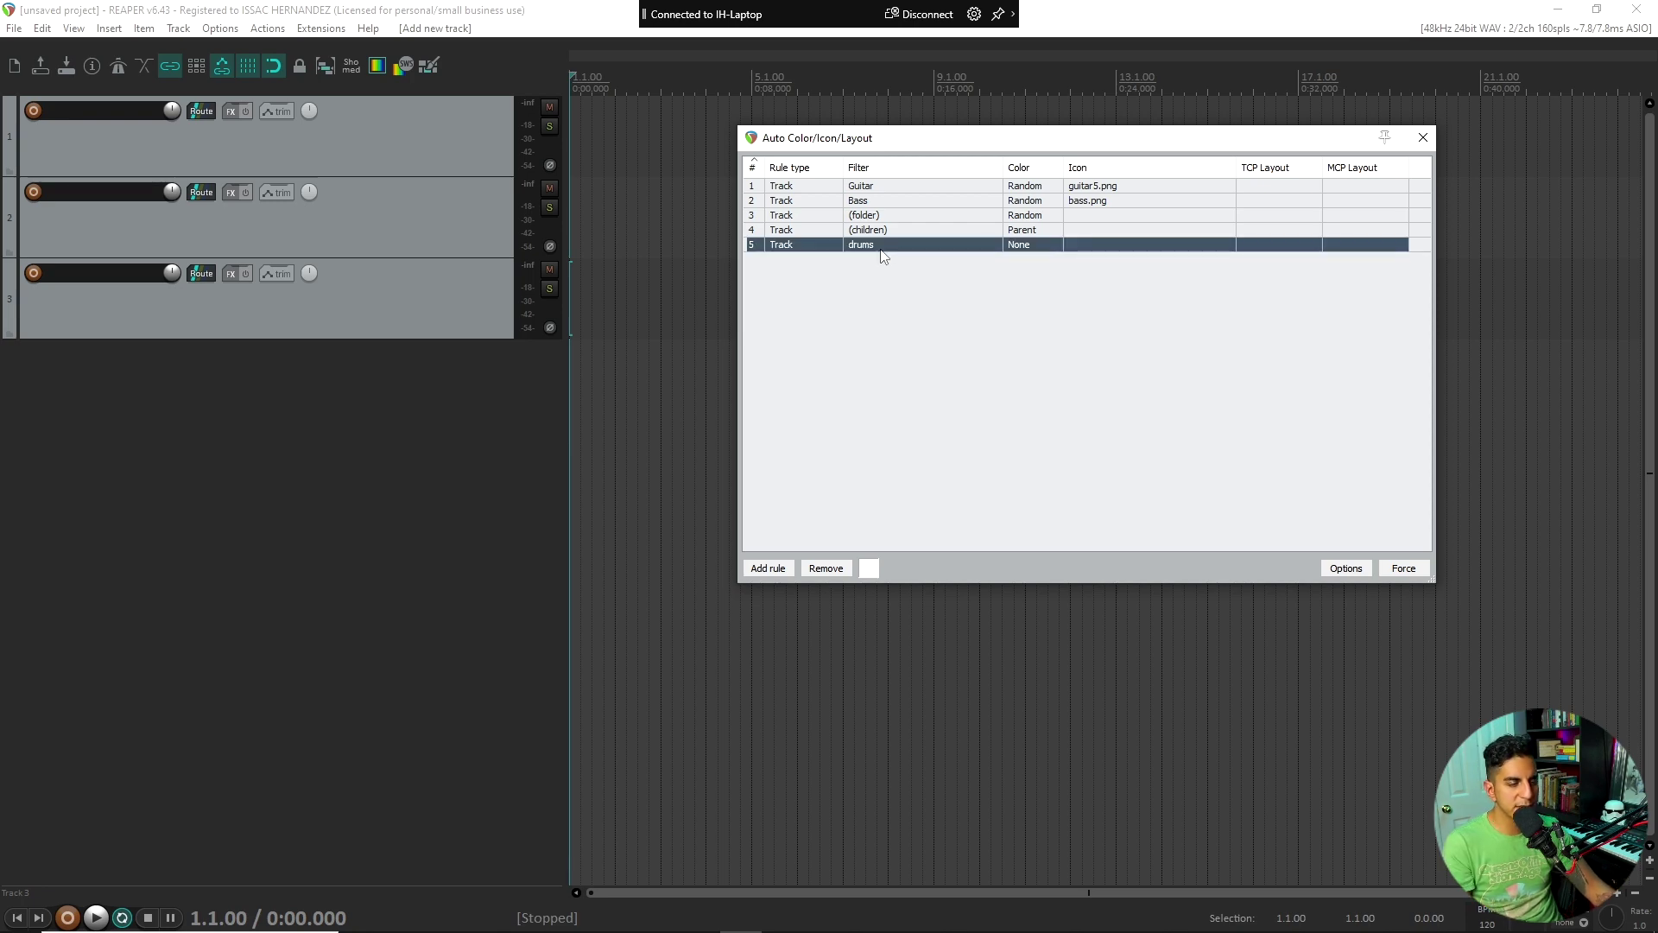
# Set the drums rule's color to the yellow custom color with red 213, green 213, blue 0.
pyautogui.click(1037, 246)
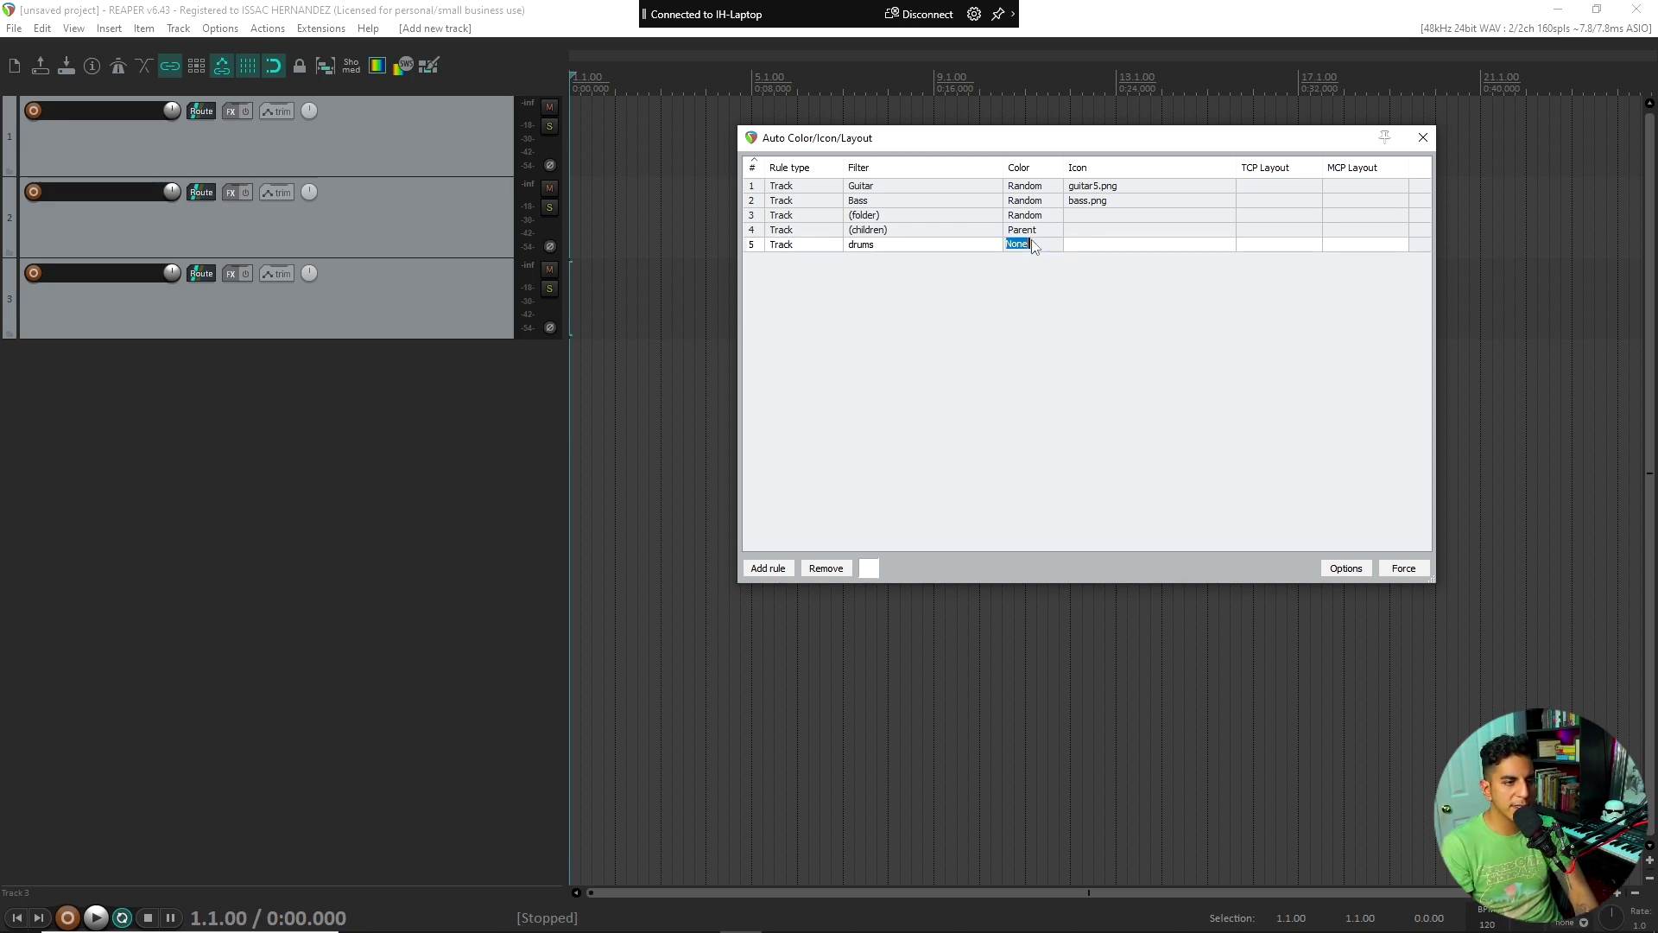
pyautogui.rightClick(1026, 248)
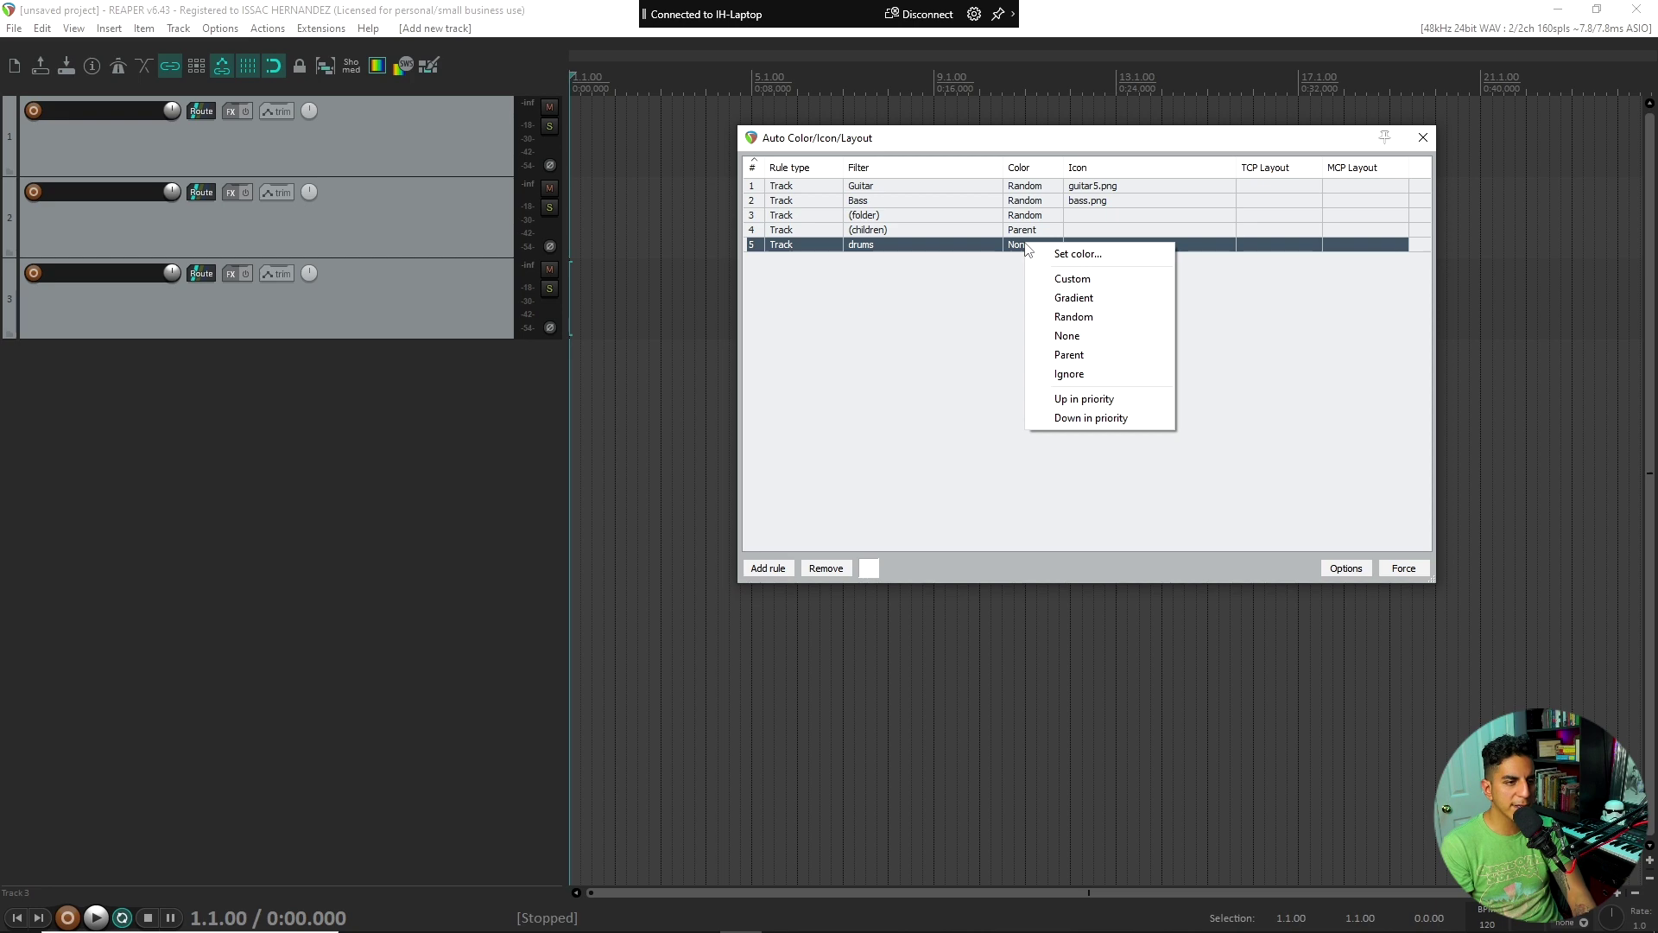
pyautogui.click(1107, 254)
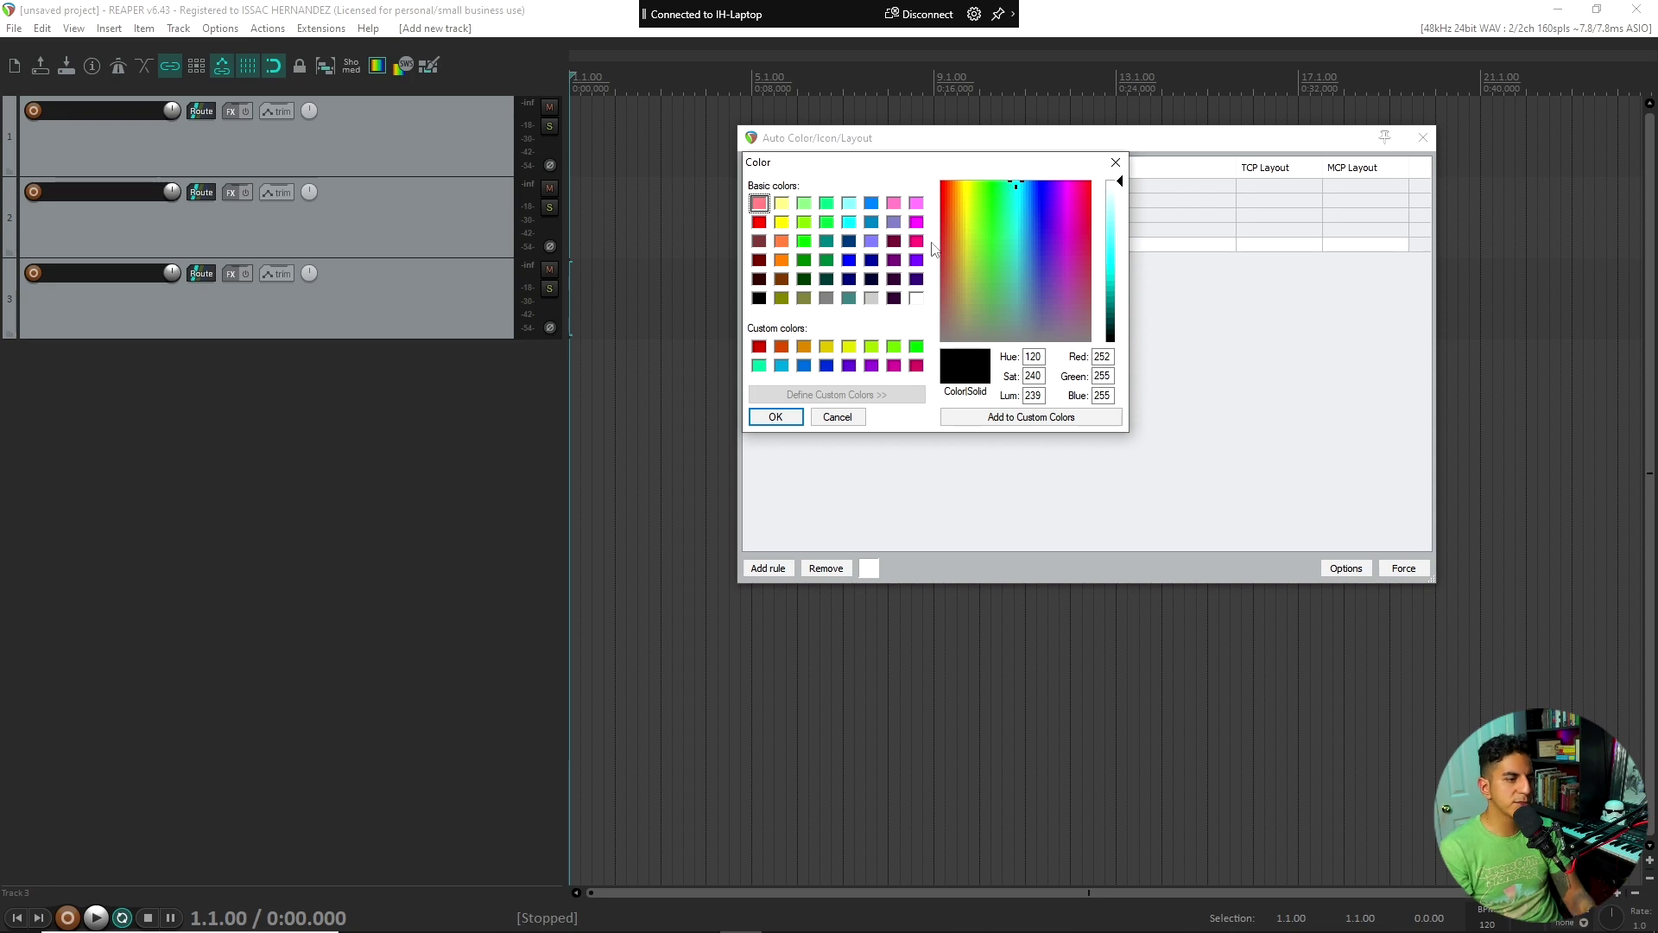
pyautogui.click(848, 346)
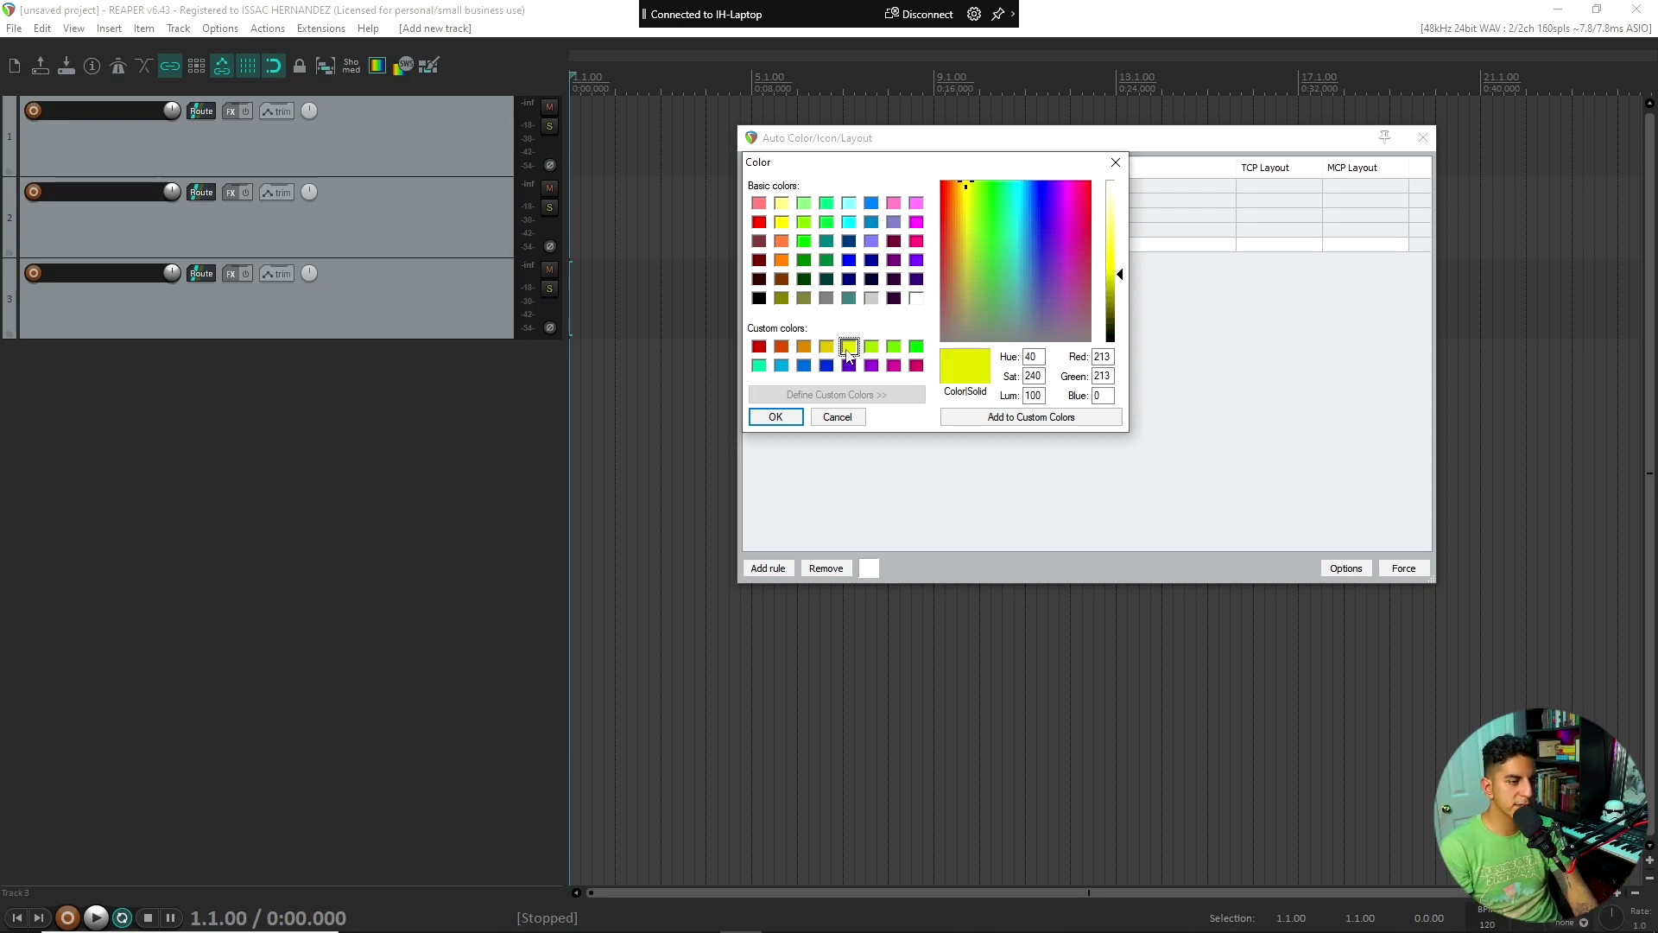
pyautogui.click(776, 416)
# Assign the kick.png track icon to the drums rule.
pyautogui.rightClick(1104, 257)
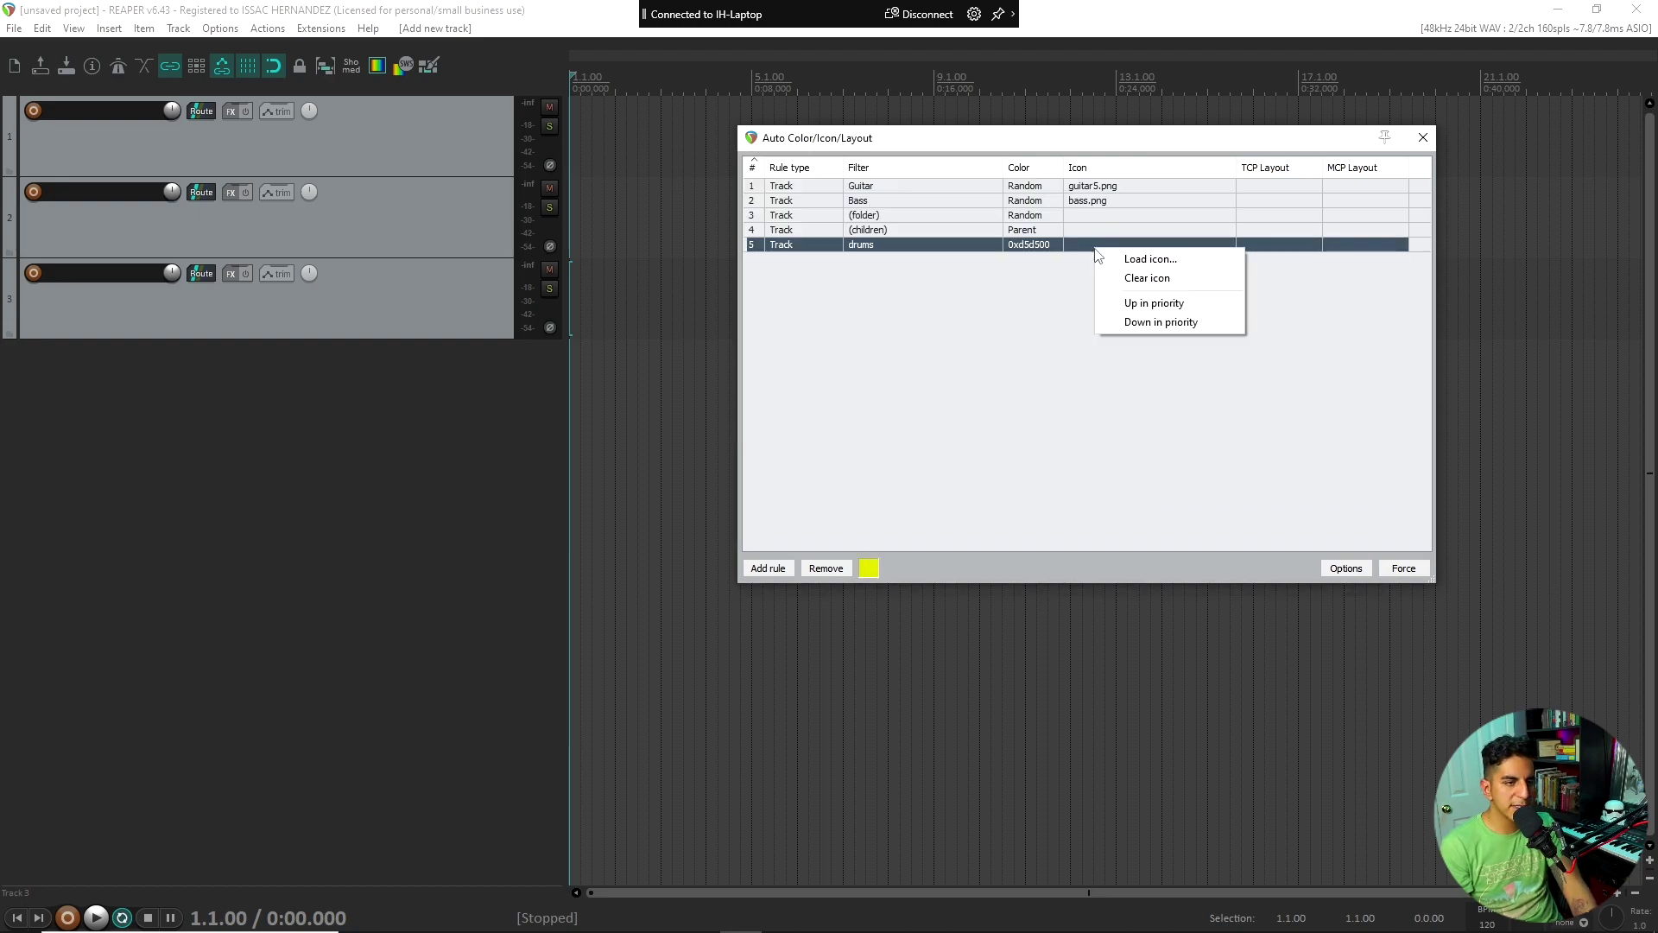
pyautogui.click(1148, 259)
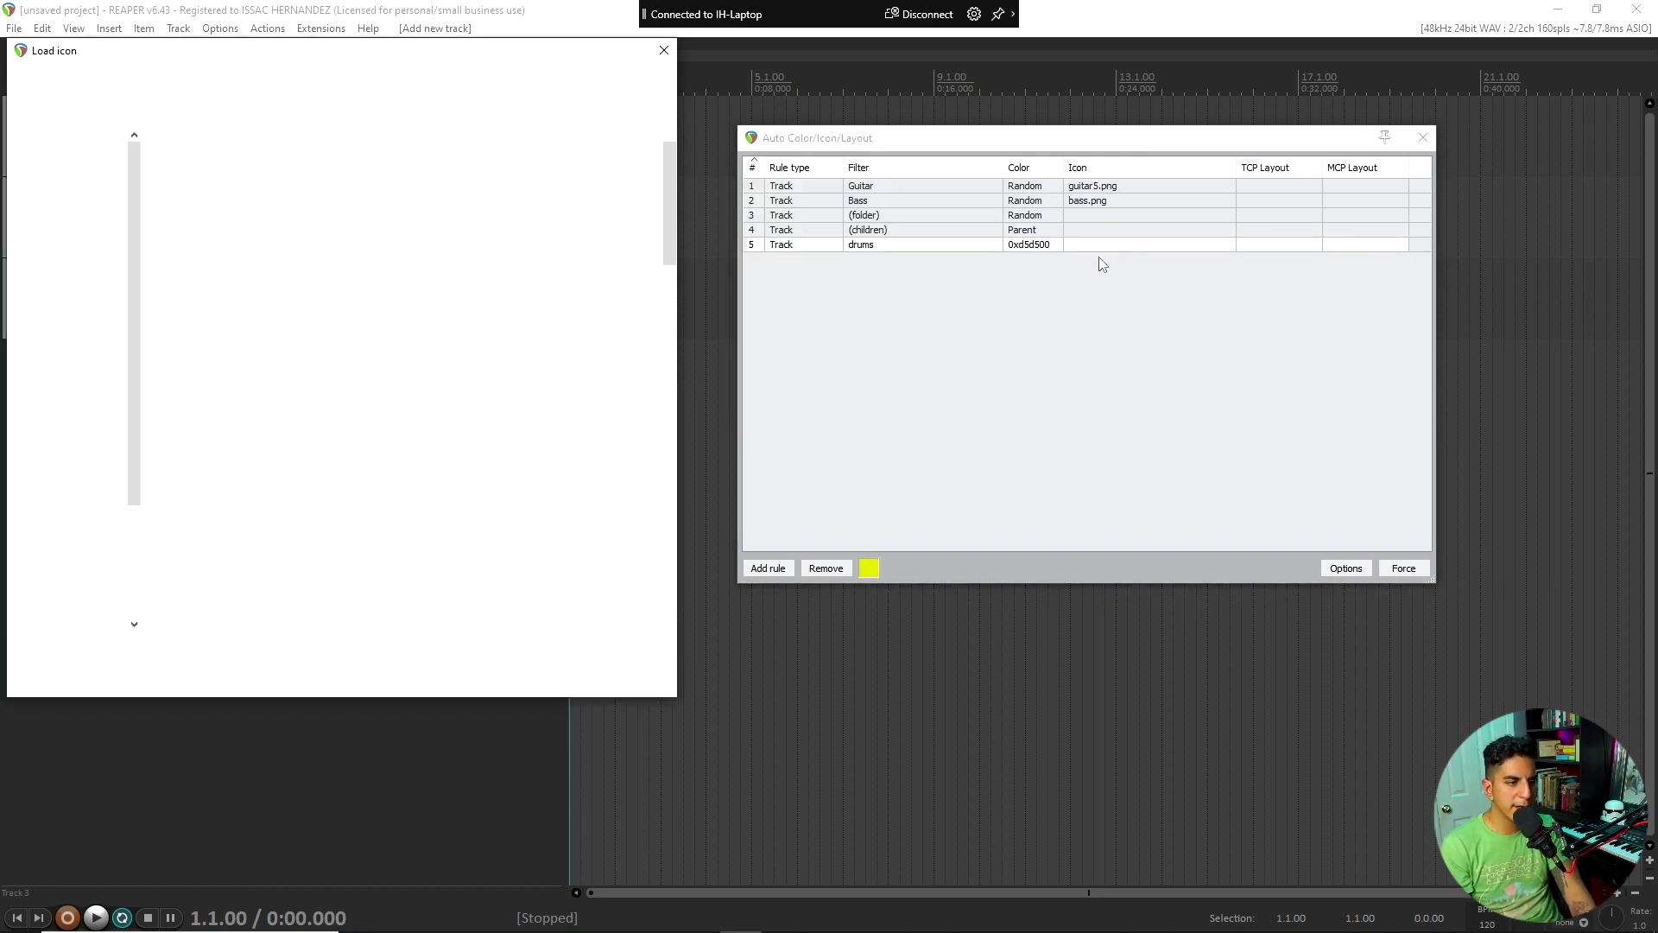
pyautogui.scroll(-5, 643, 389)
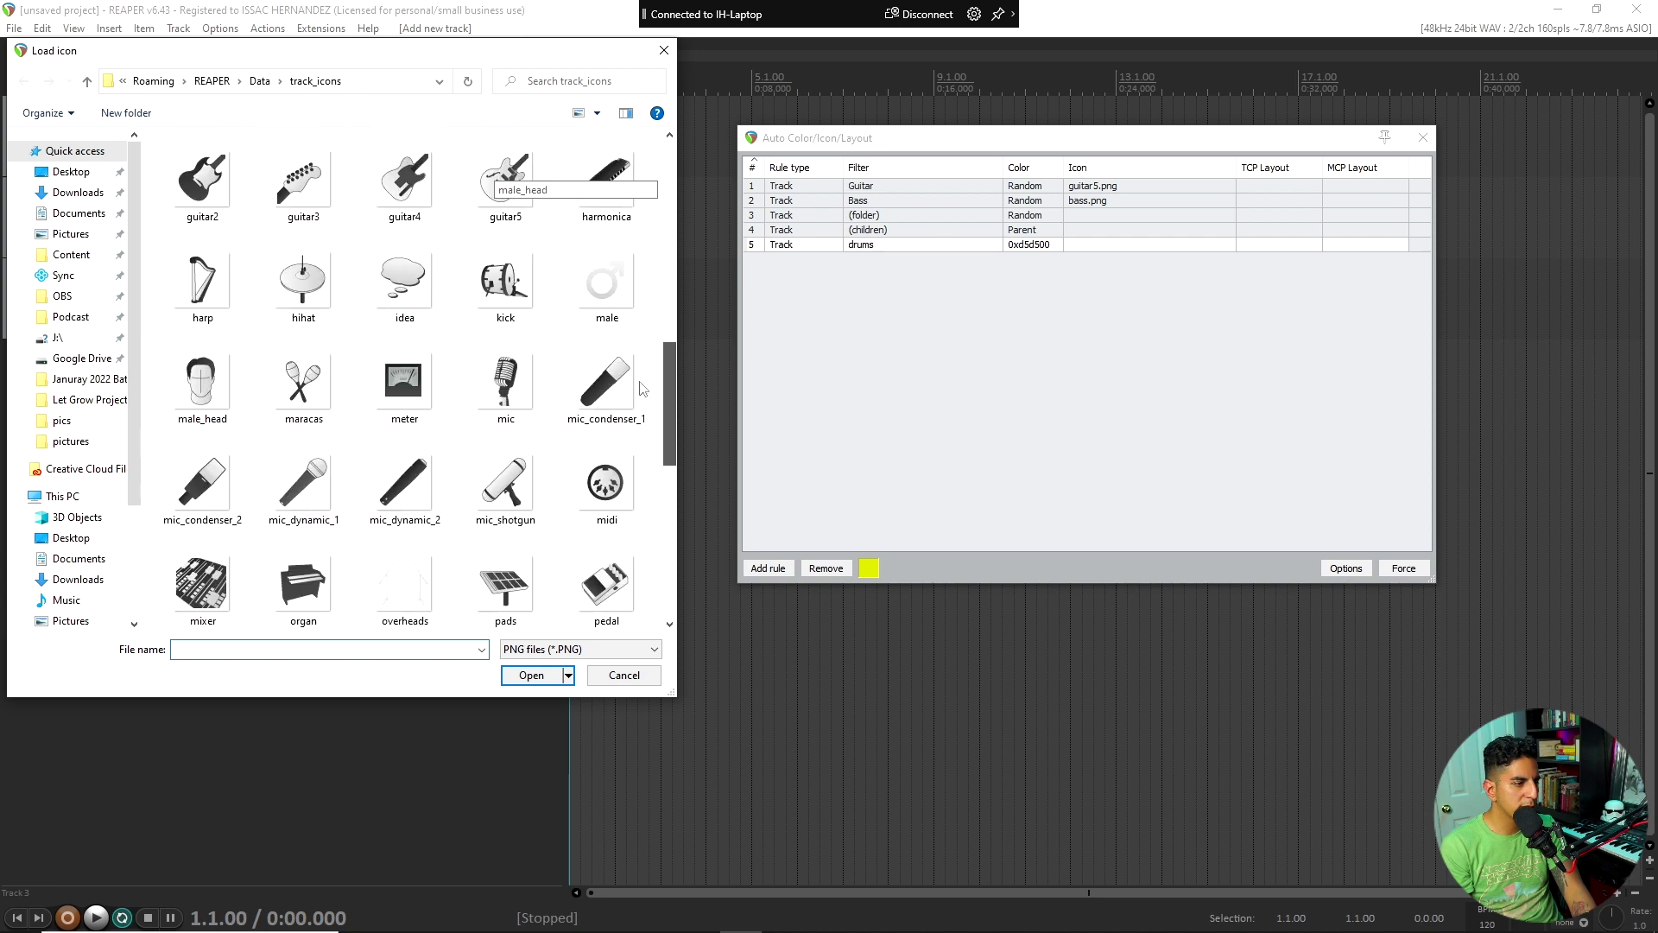
pyautogui.doubleClick(505, 281)
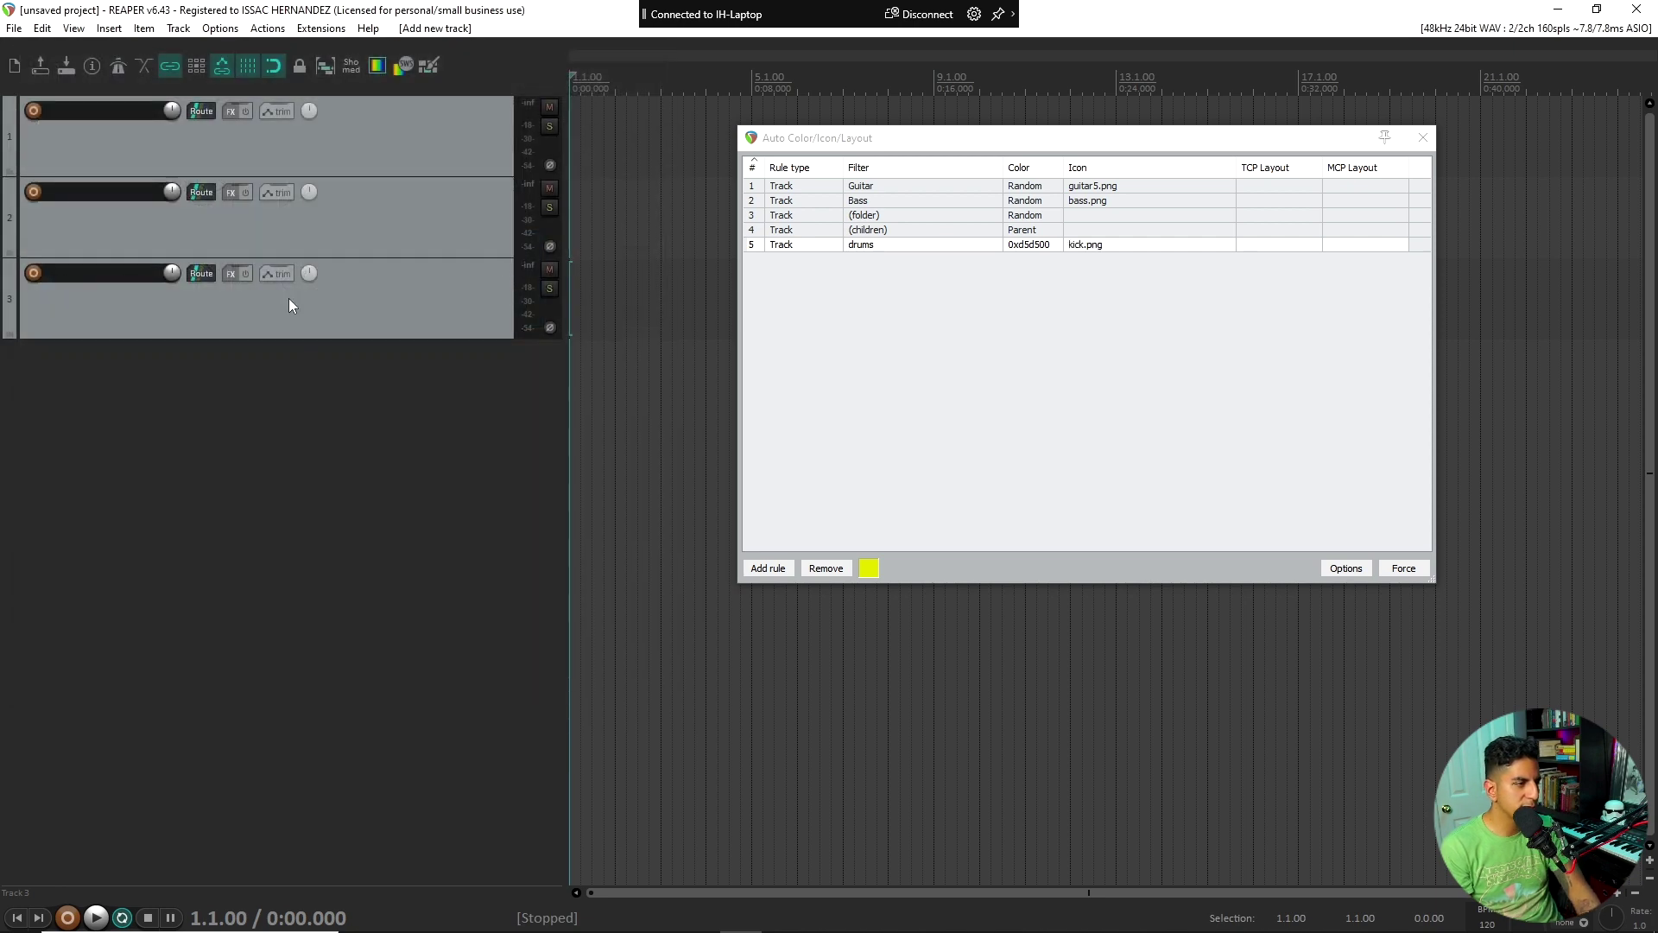
pyautogui.doubleClick(134, 273)
pyautogui.click(947, 407)
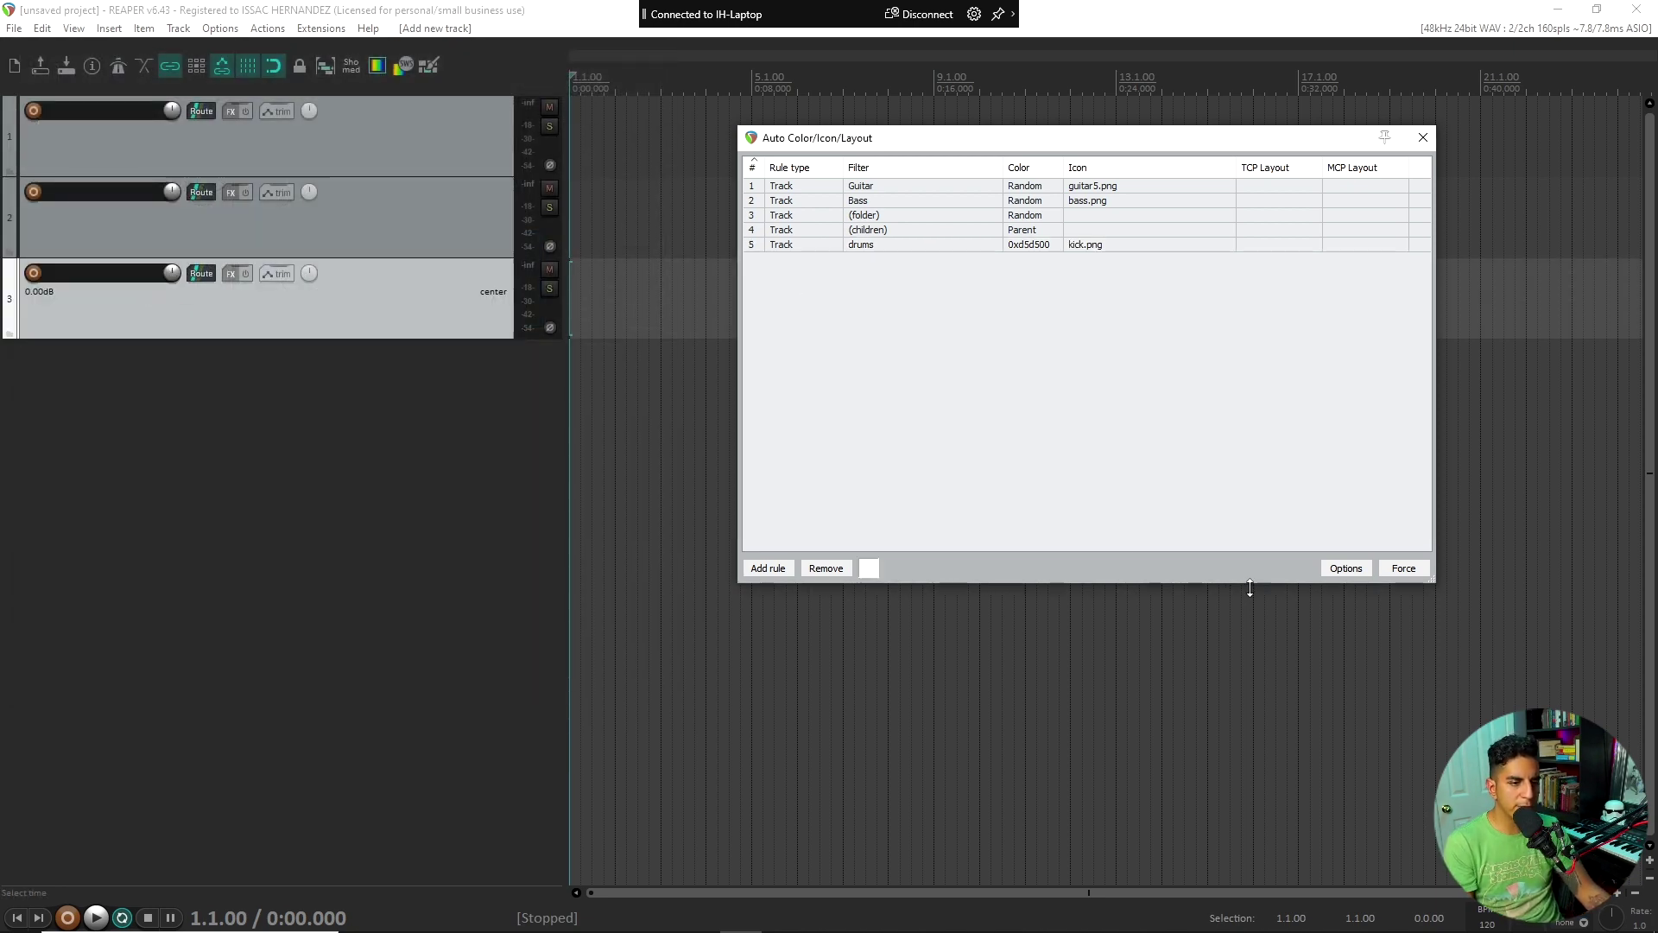
# Check the enabled auto coloring, icon and layout options, and name the third track "drums".
pyautogui.click(1341, 569)
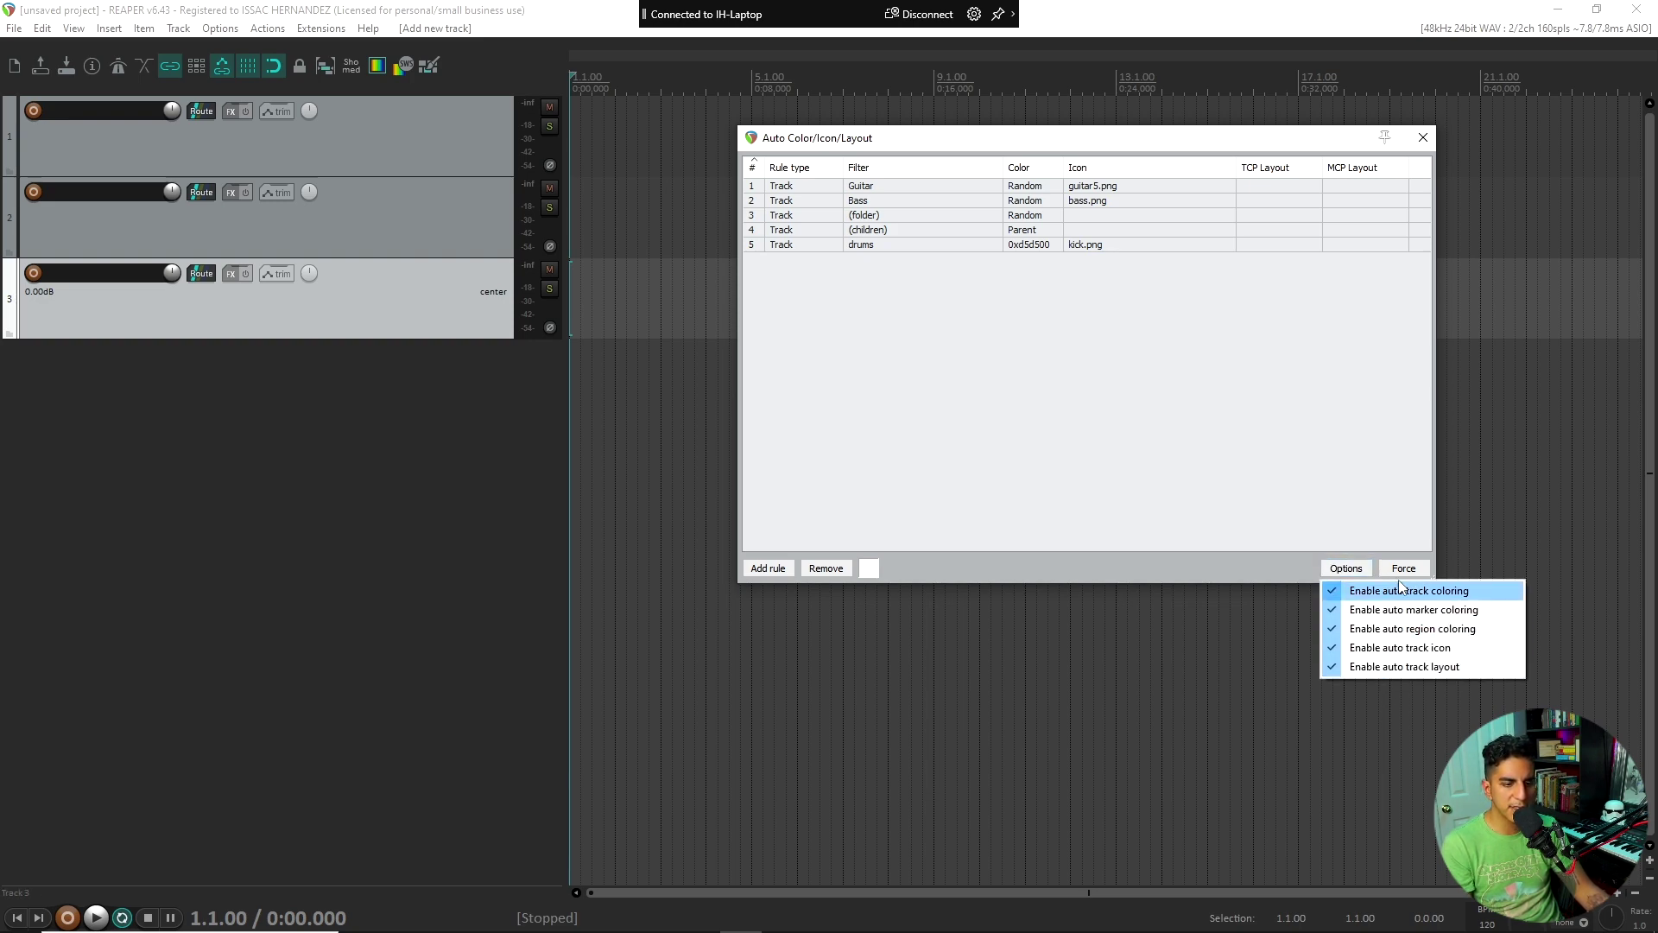
pyautogui.click(1035, 457)
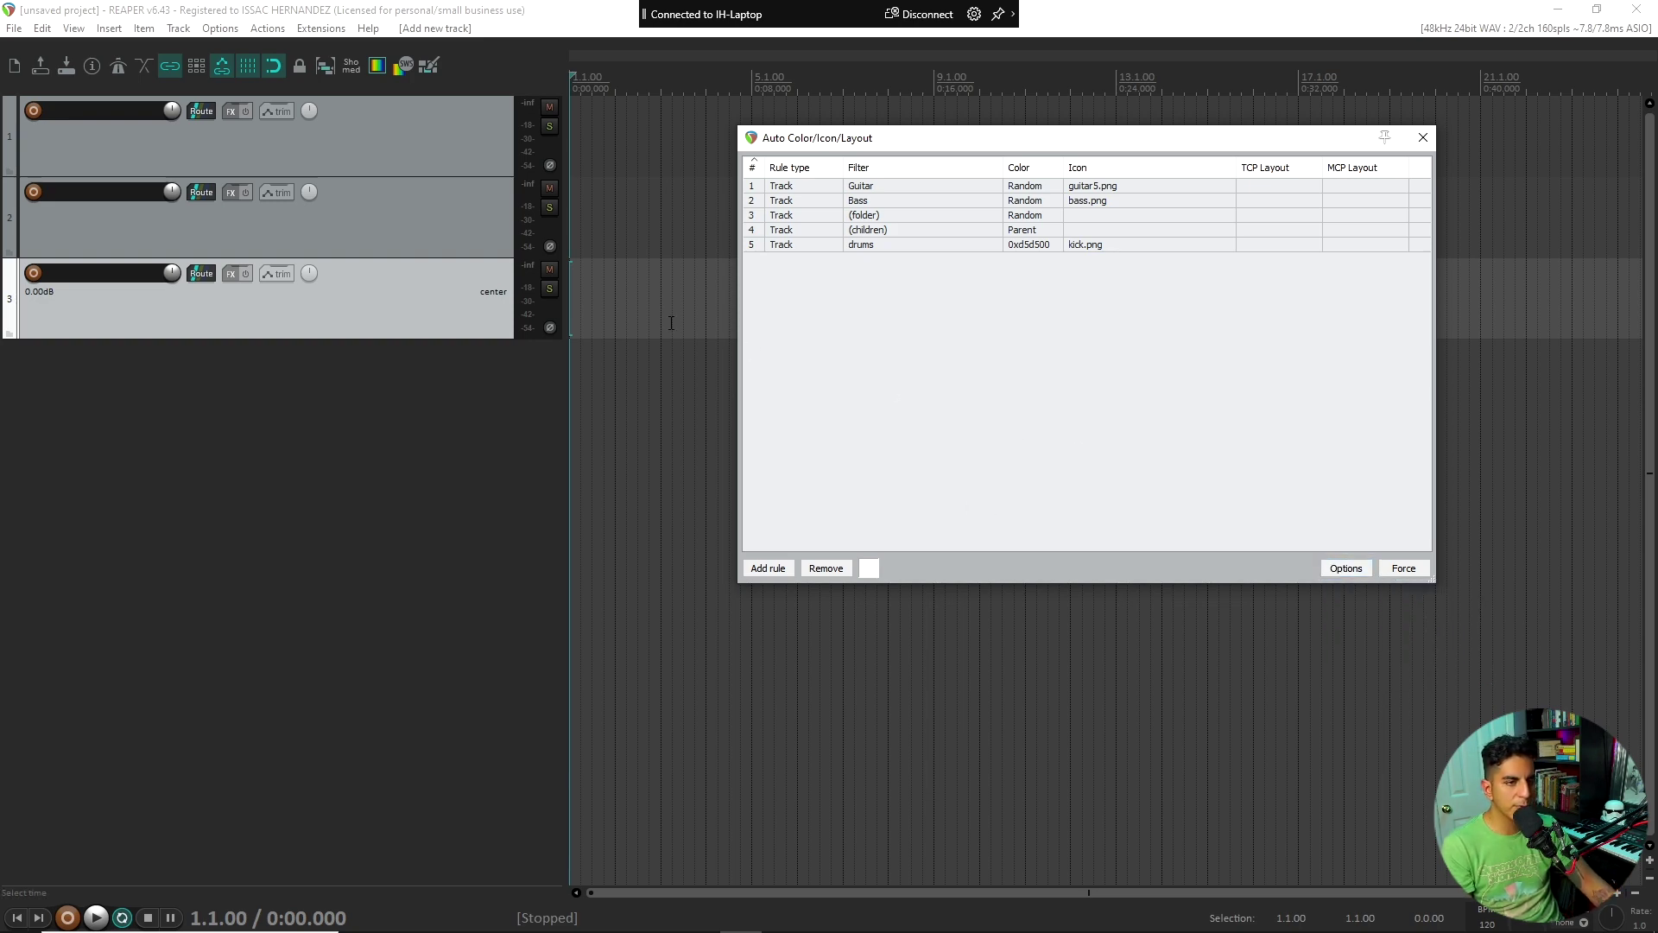
pyautogui.doubleClick(75, 275)
pyautogui.write('drums')
pyautogui.press('Return')
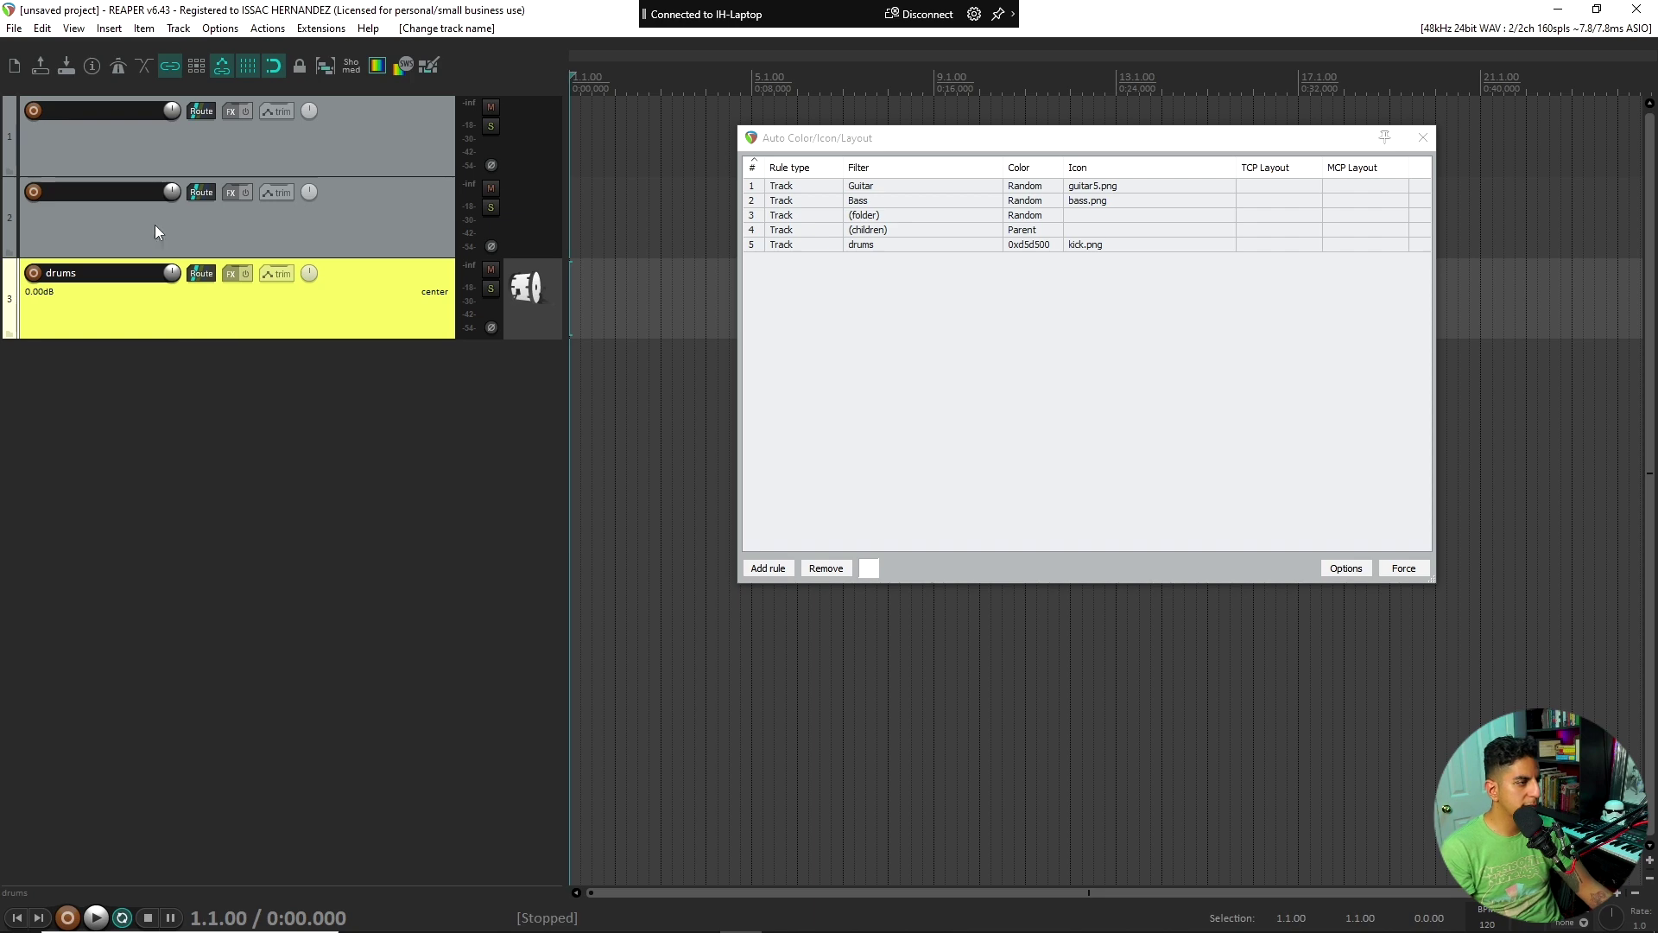
# Name the second track "kick drums" to test the drums rule on a longer name.
pyautogui.doubleClick(133, 194)
pyautogui.write('kick drums')
pyautogui.press('Return')
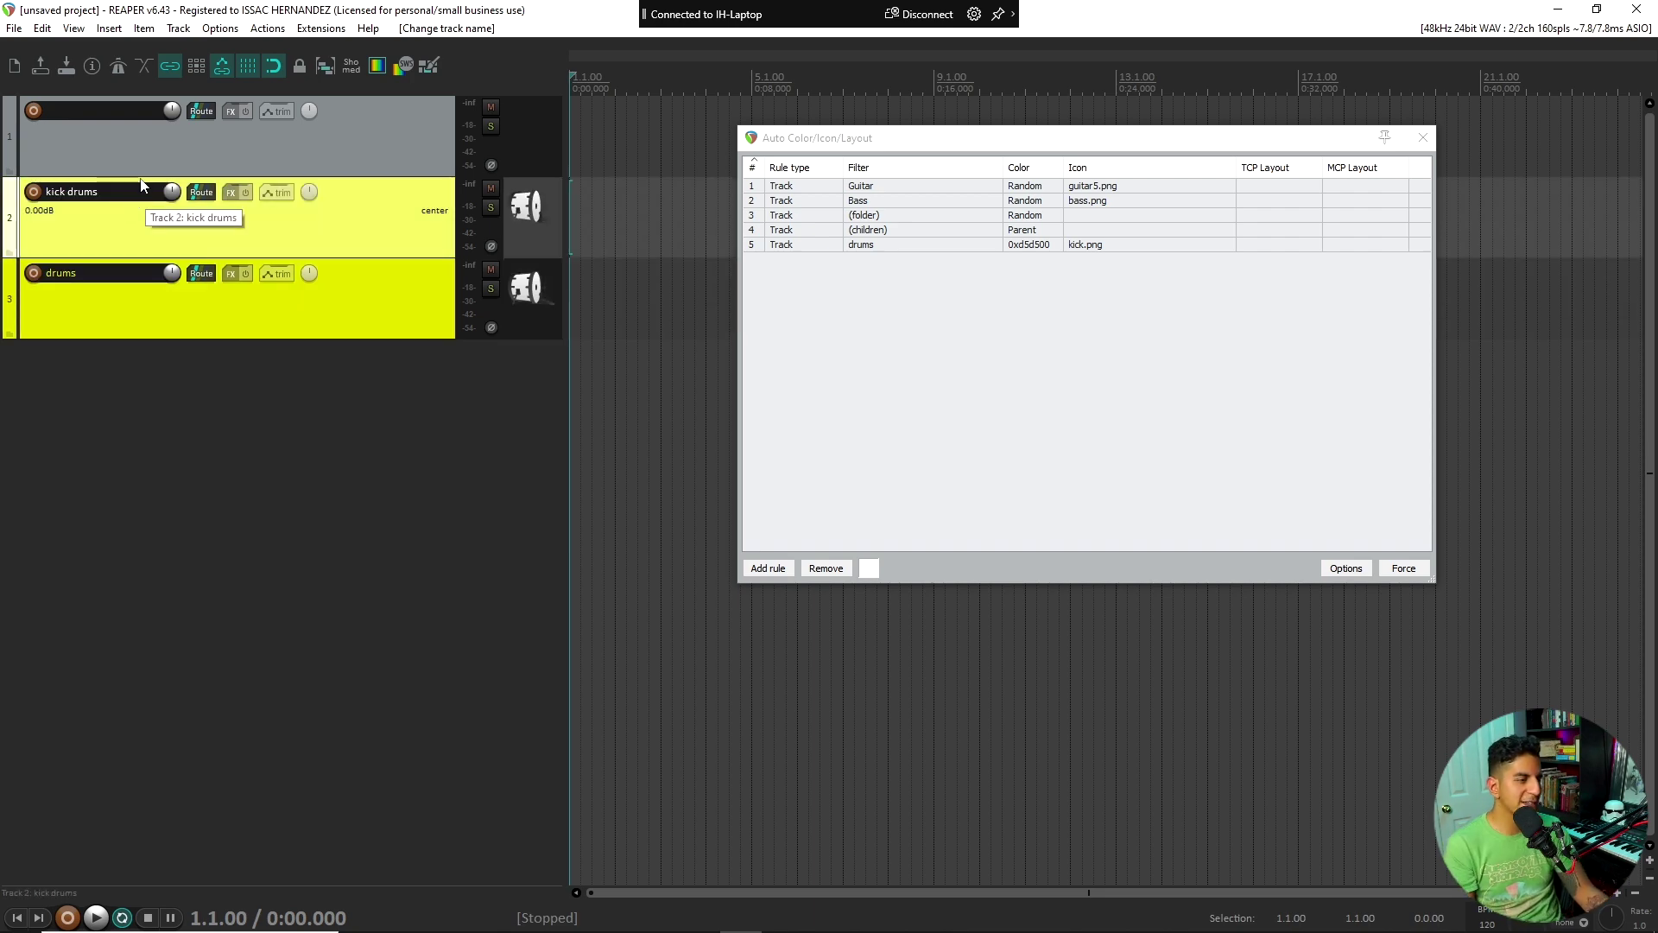
# Try the name "drum" on the first track and undo that rename.
pyautogui.click(236, 456)
pyautogui.doubleClick(112, 110)
pyautogui.write('drum')
pyautogui.press('Return')
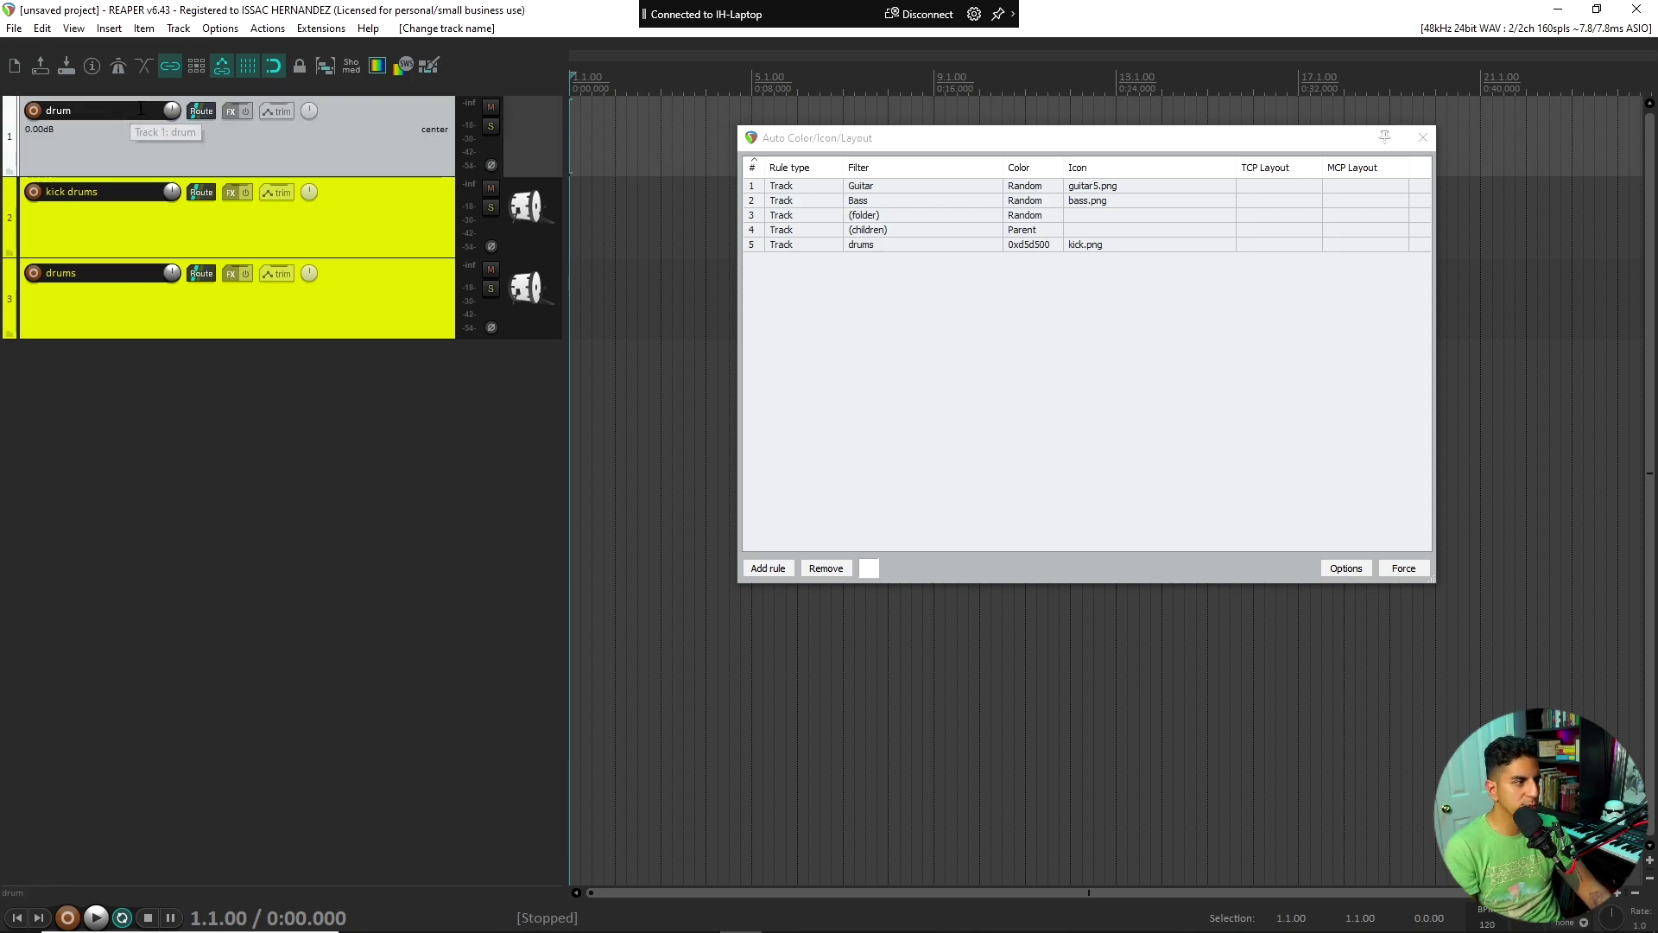
pyautogui.hotkey('ctrl', 'z')
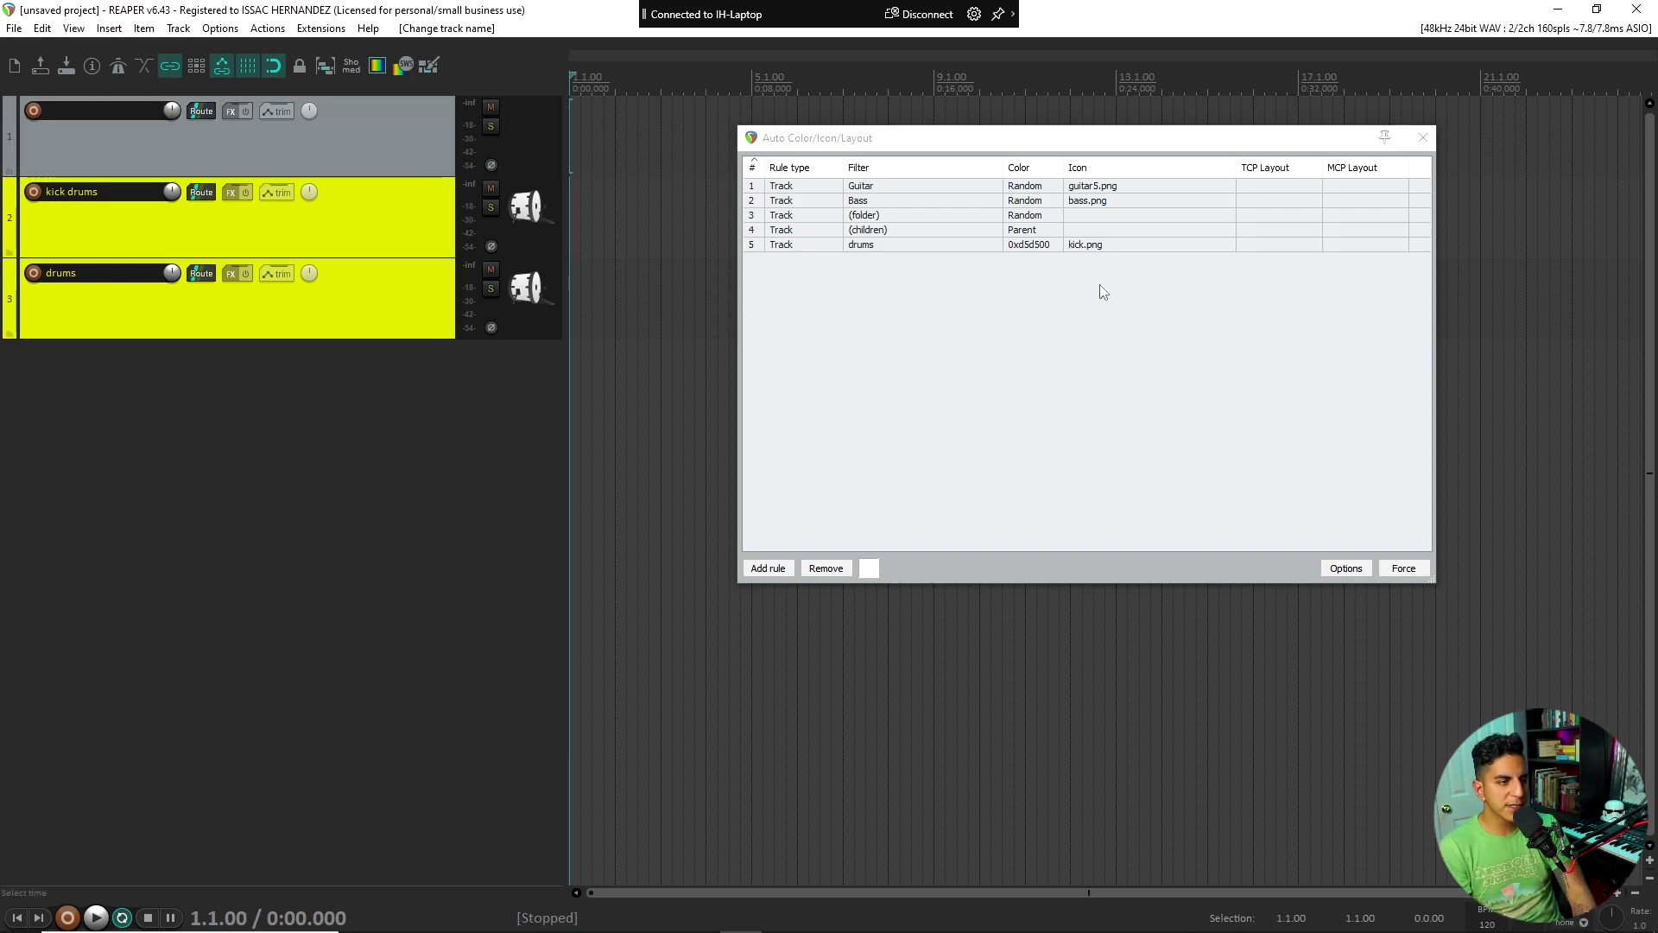
# Name the first track "bass" so that the Bass rule applies to it.
pyautogui.click(871, 188)
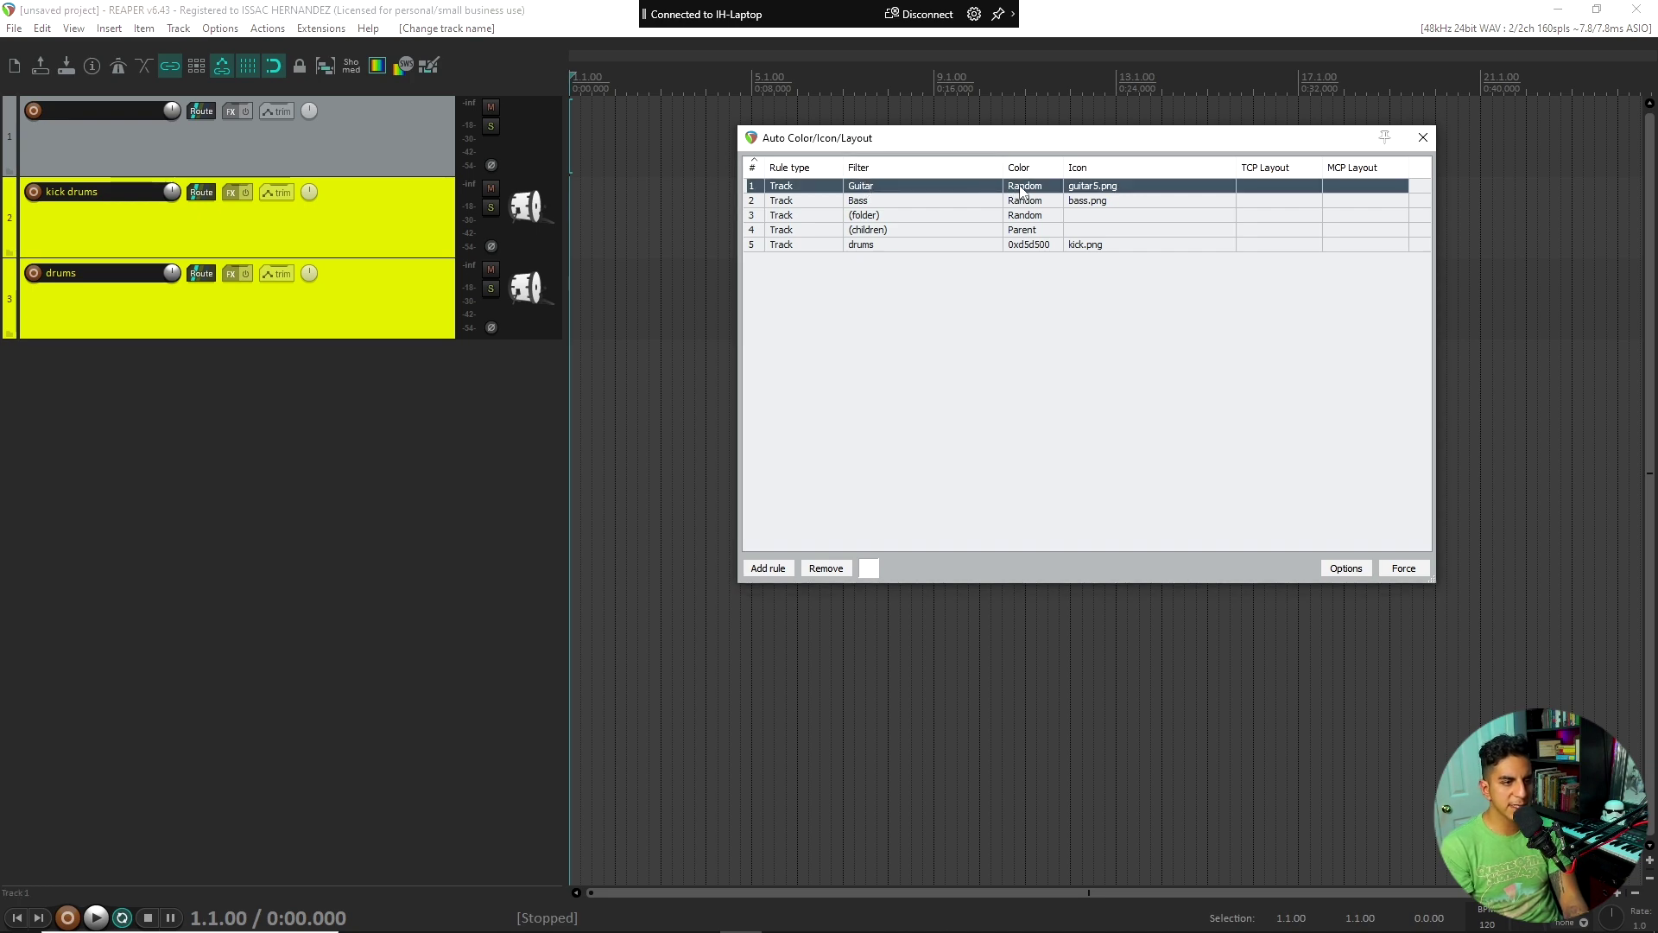
pyautogui.click(886, 204)
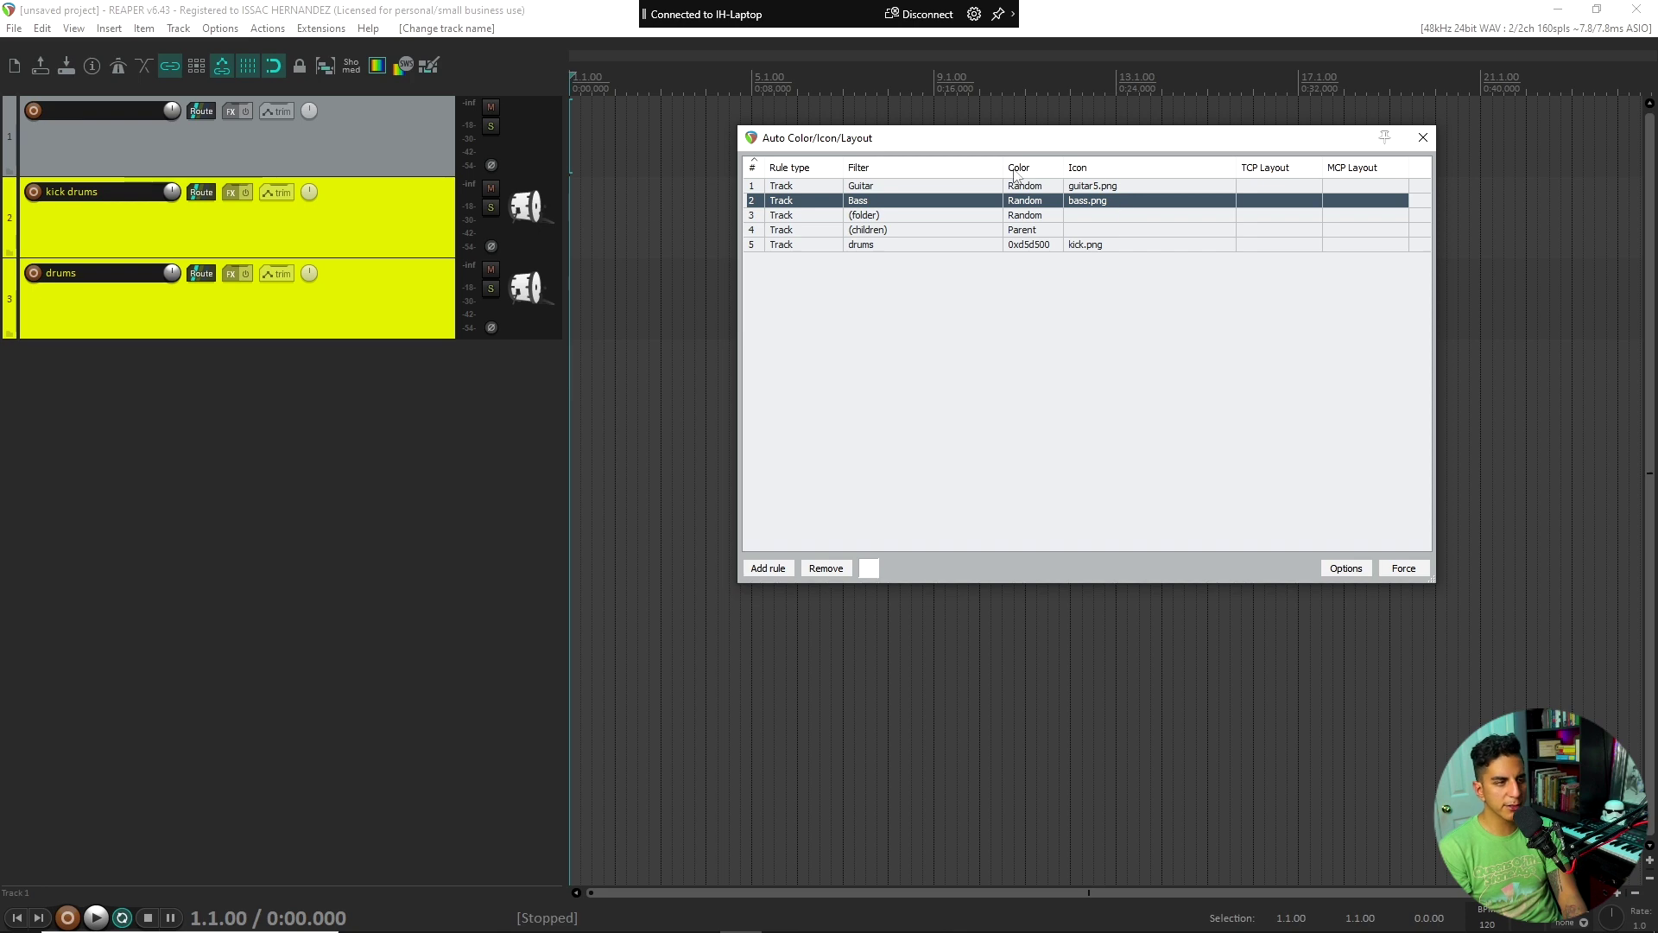
pyautogui.doubleClick(78, 111)
pyautogui.write('bass')
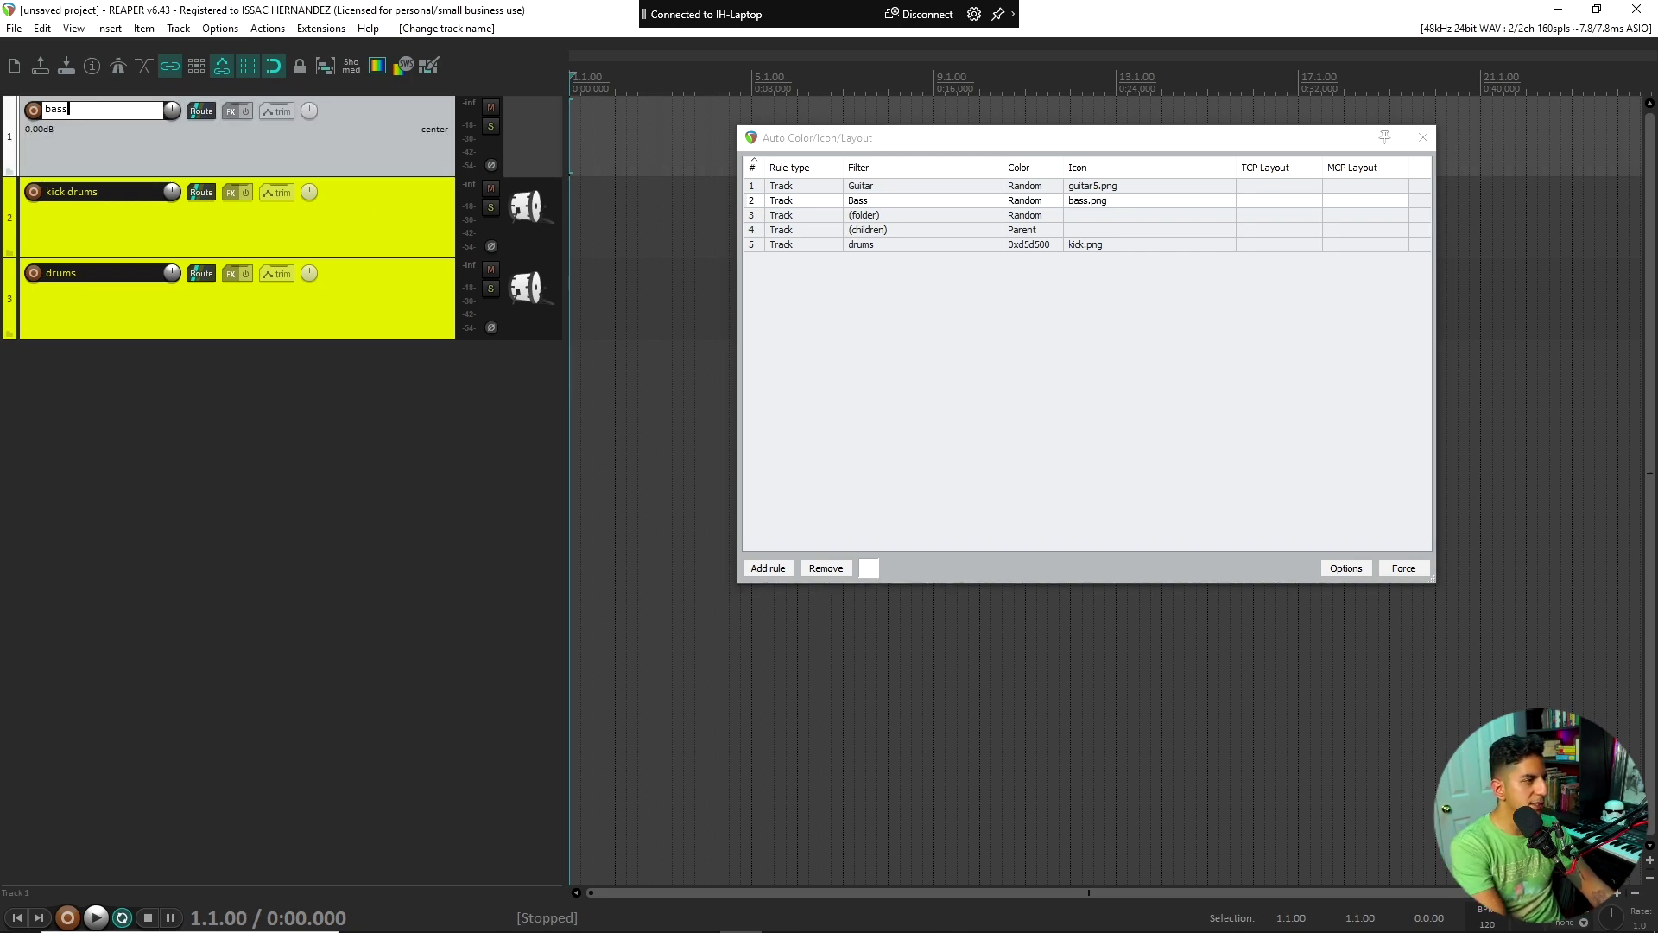
pyautogui.press('Return')
# Rename the kick drums track as "guitar" so that the Guitar rule applies to it.
pyautogui.click(130, 203)
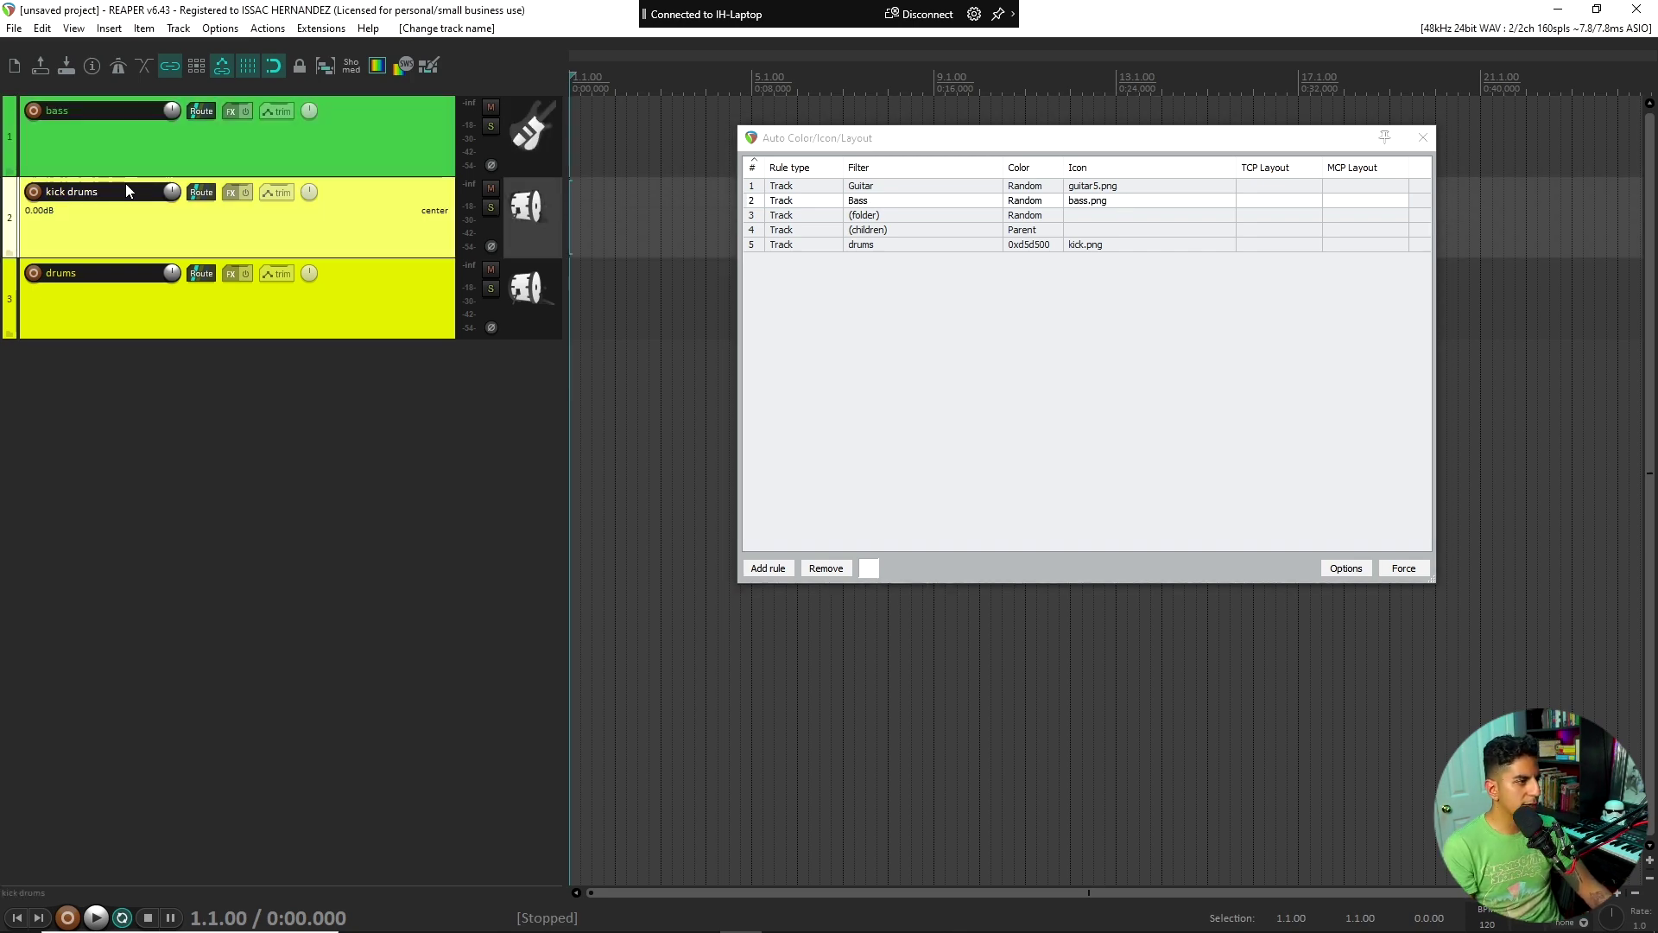
pyautogui.doubleClick(123, 191)
pyautogui.write('guitar')
pyautogui.press('Return')
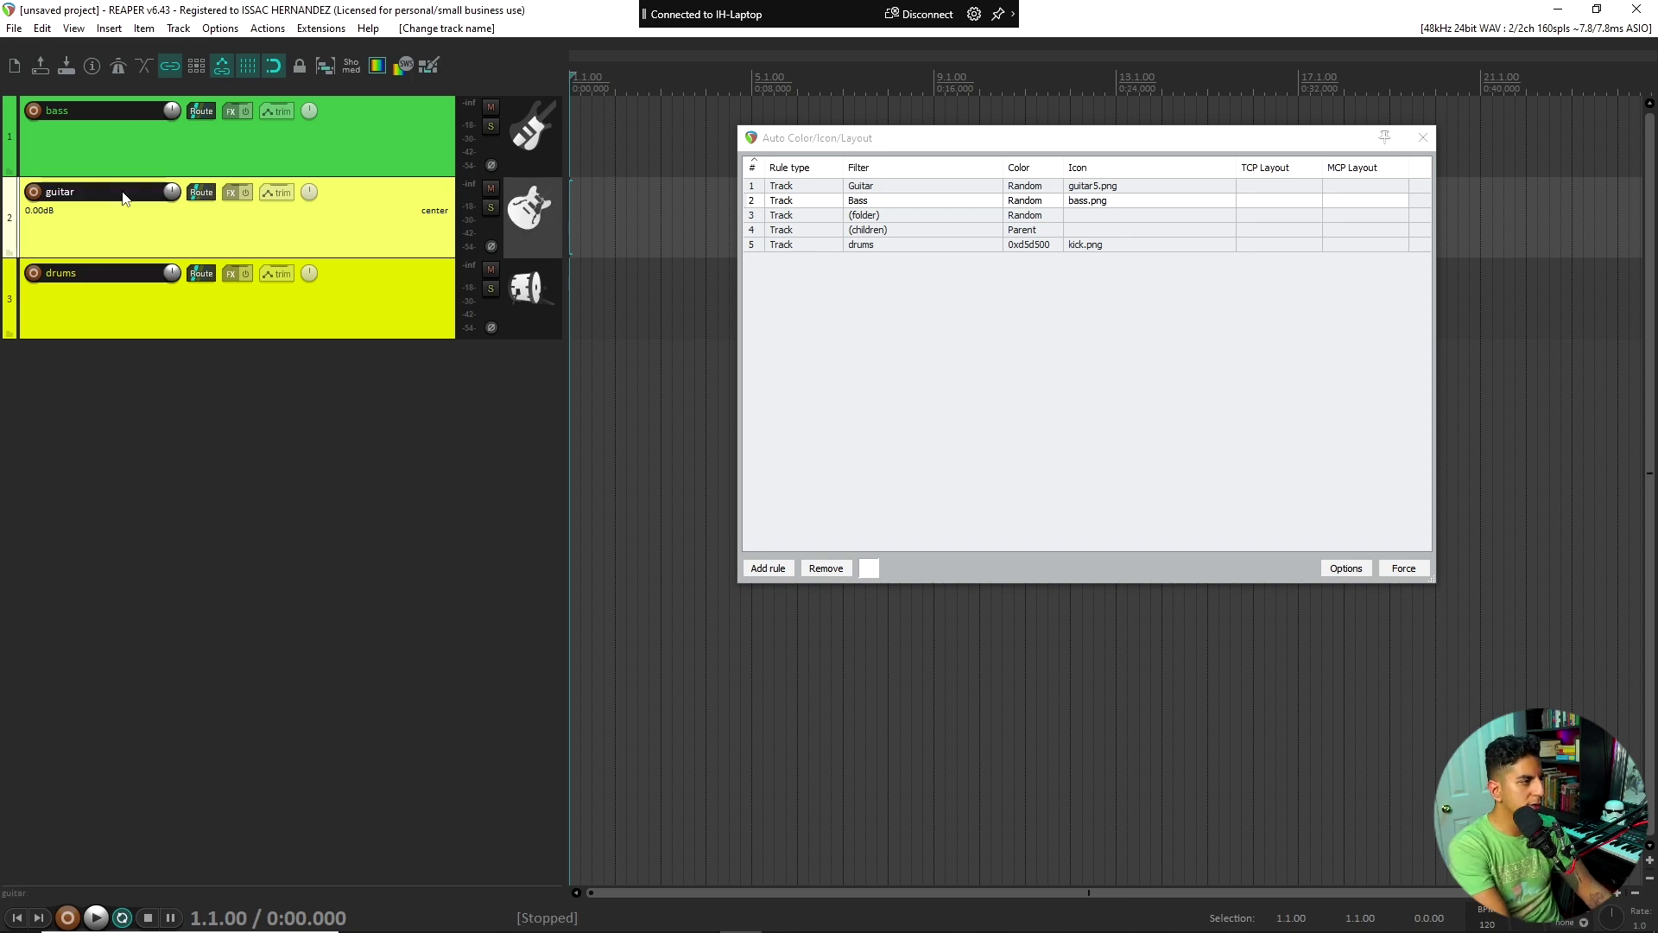
# Give the guitar track a random custom color.
pyautogui.rightClick(209, 218)
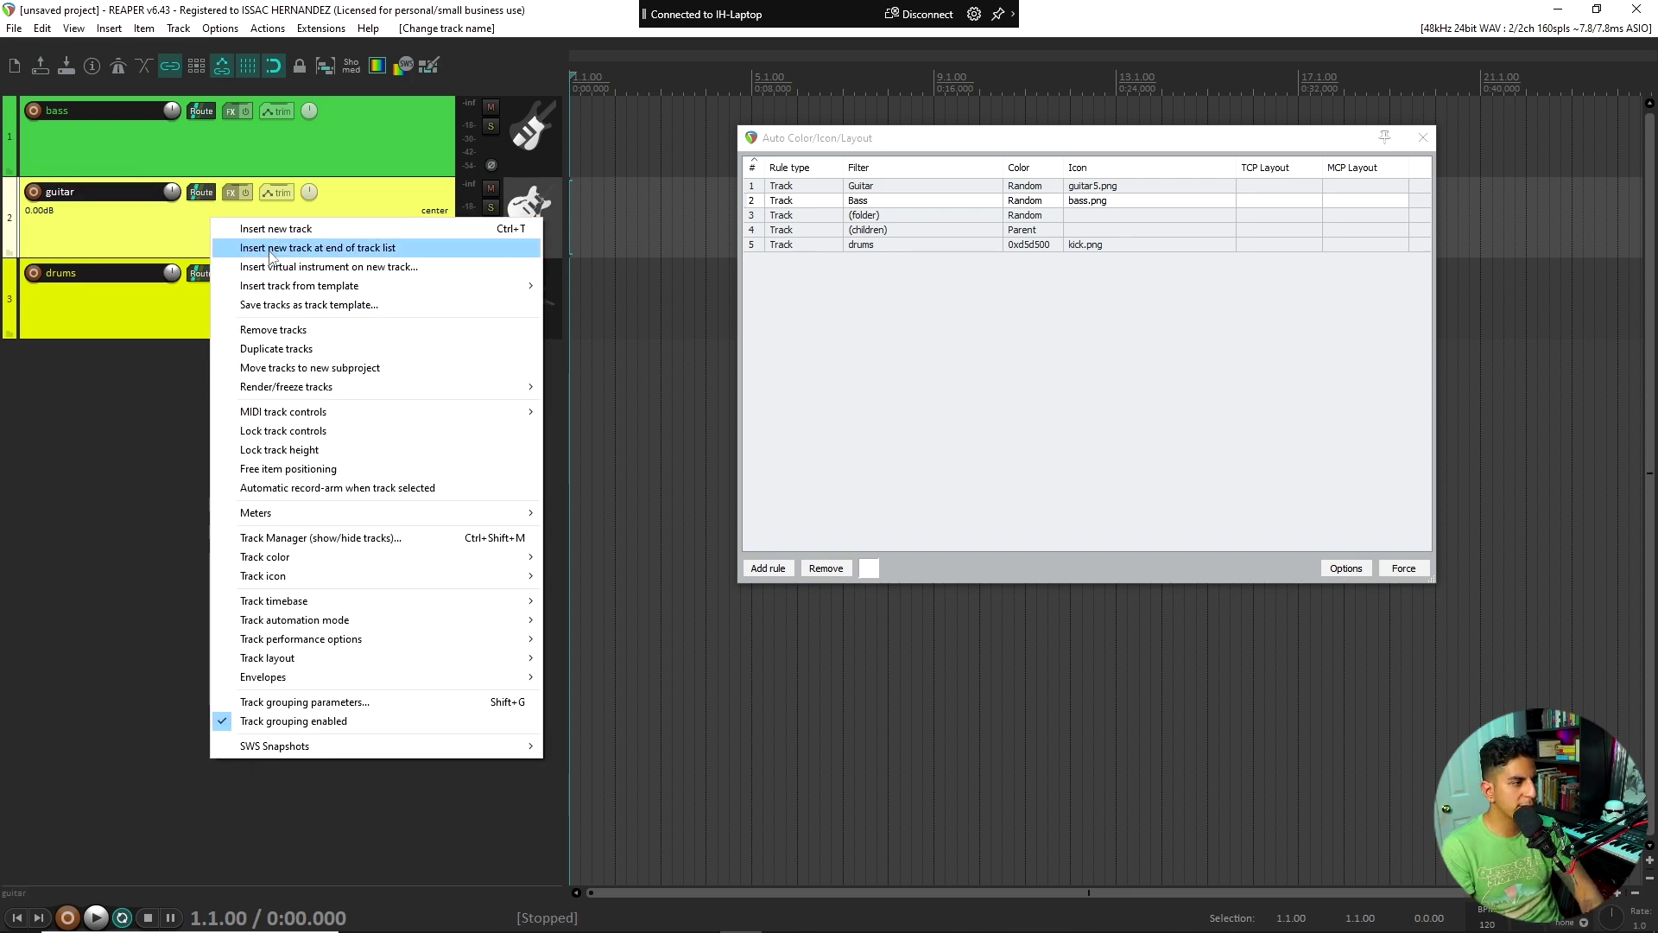
pyautogui.click(132, 222)
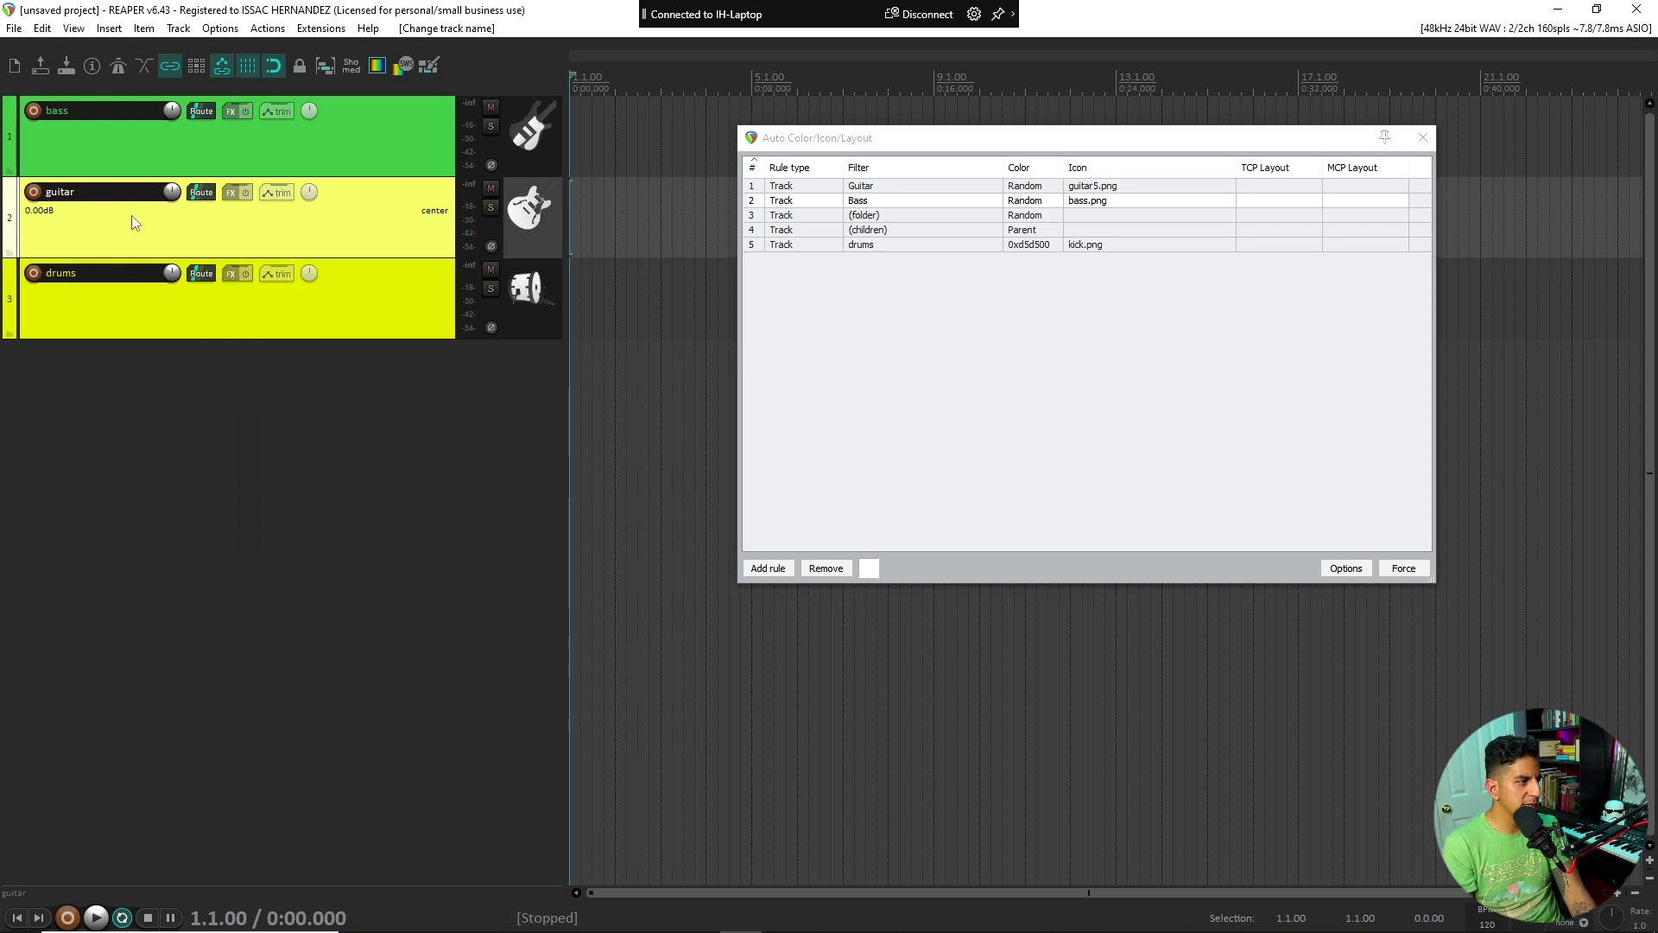
pyautogui.click(378, 65)
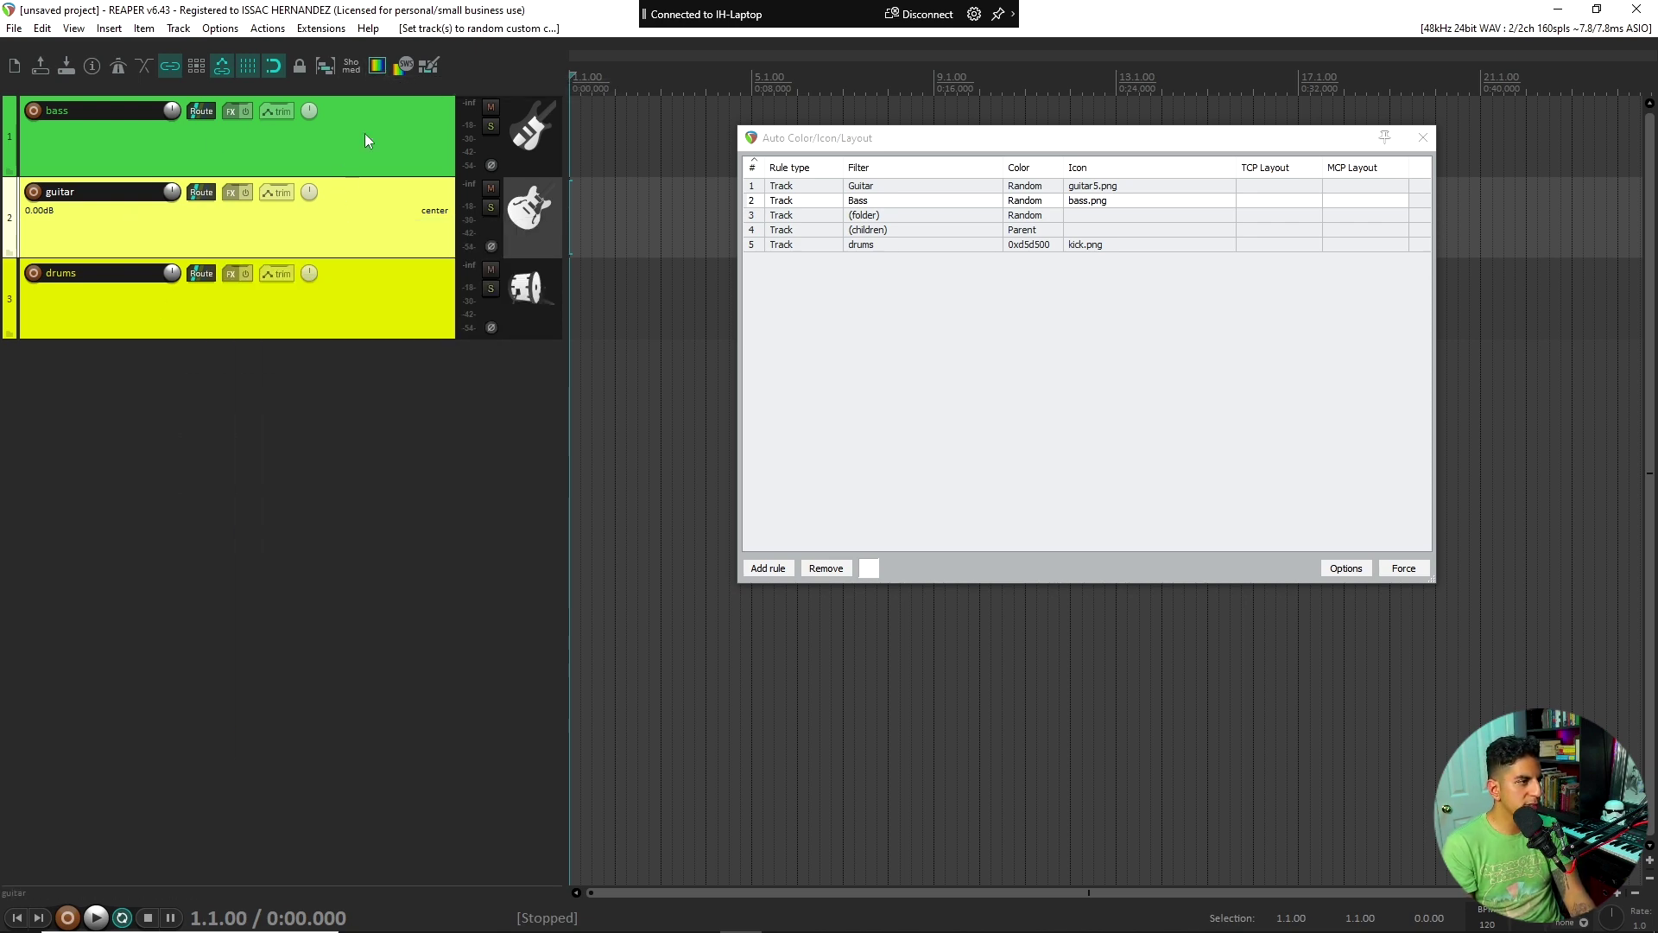
pyautogui.click(404, 60)
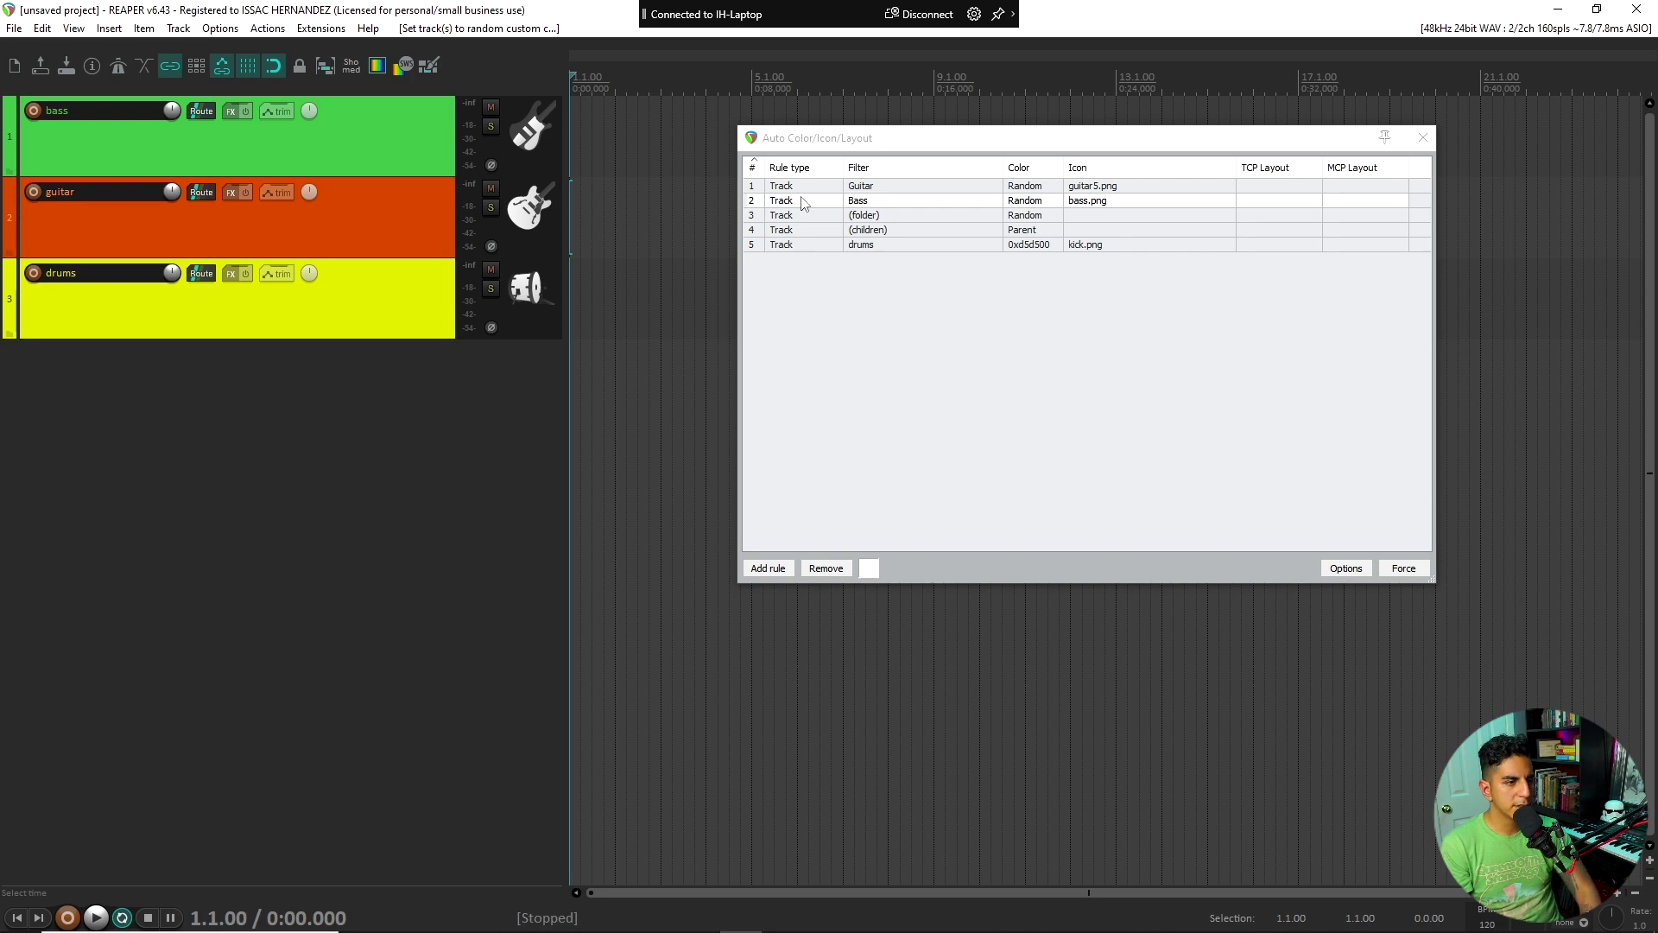
# Turn the bass track into a folder with the guitar and drums tracks as its children.
pyautogui.click(871, 219)
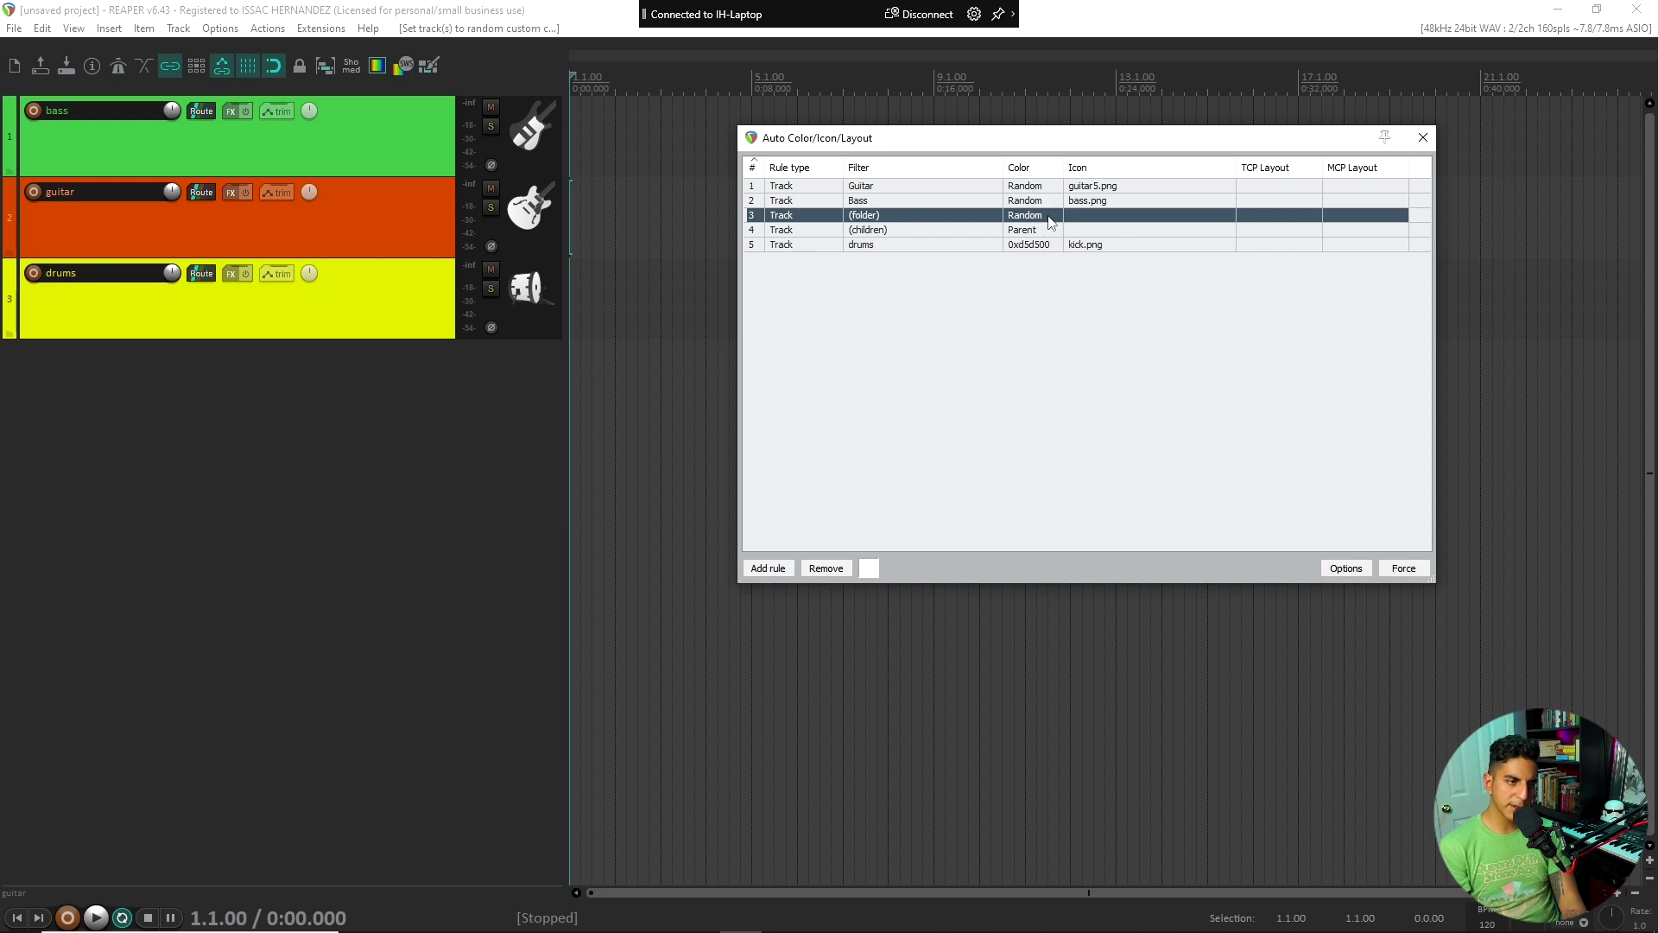
pyautogui.click(911, 233)
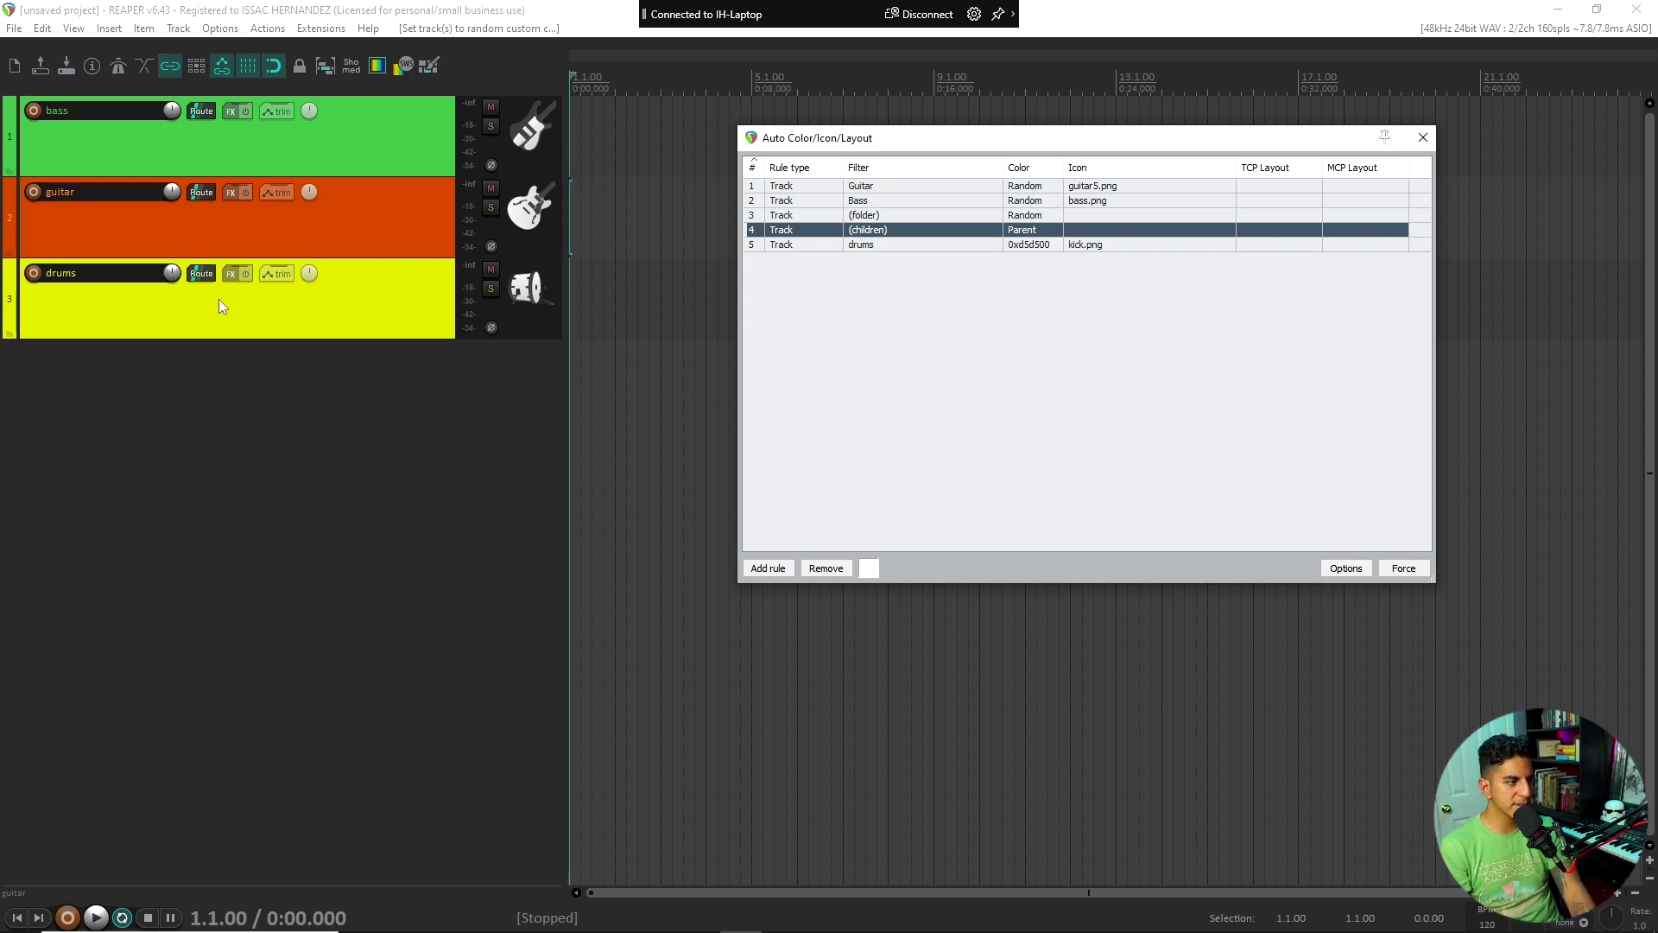
pyautogui.click(287, 161)
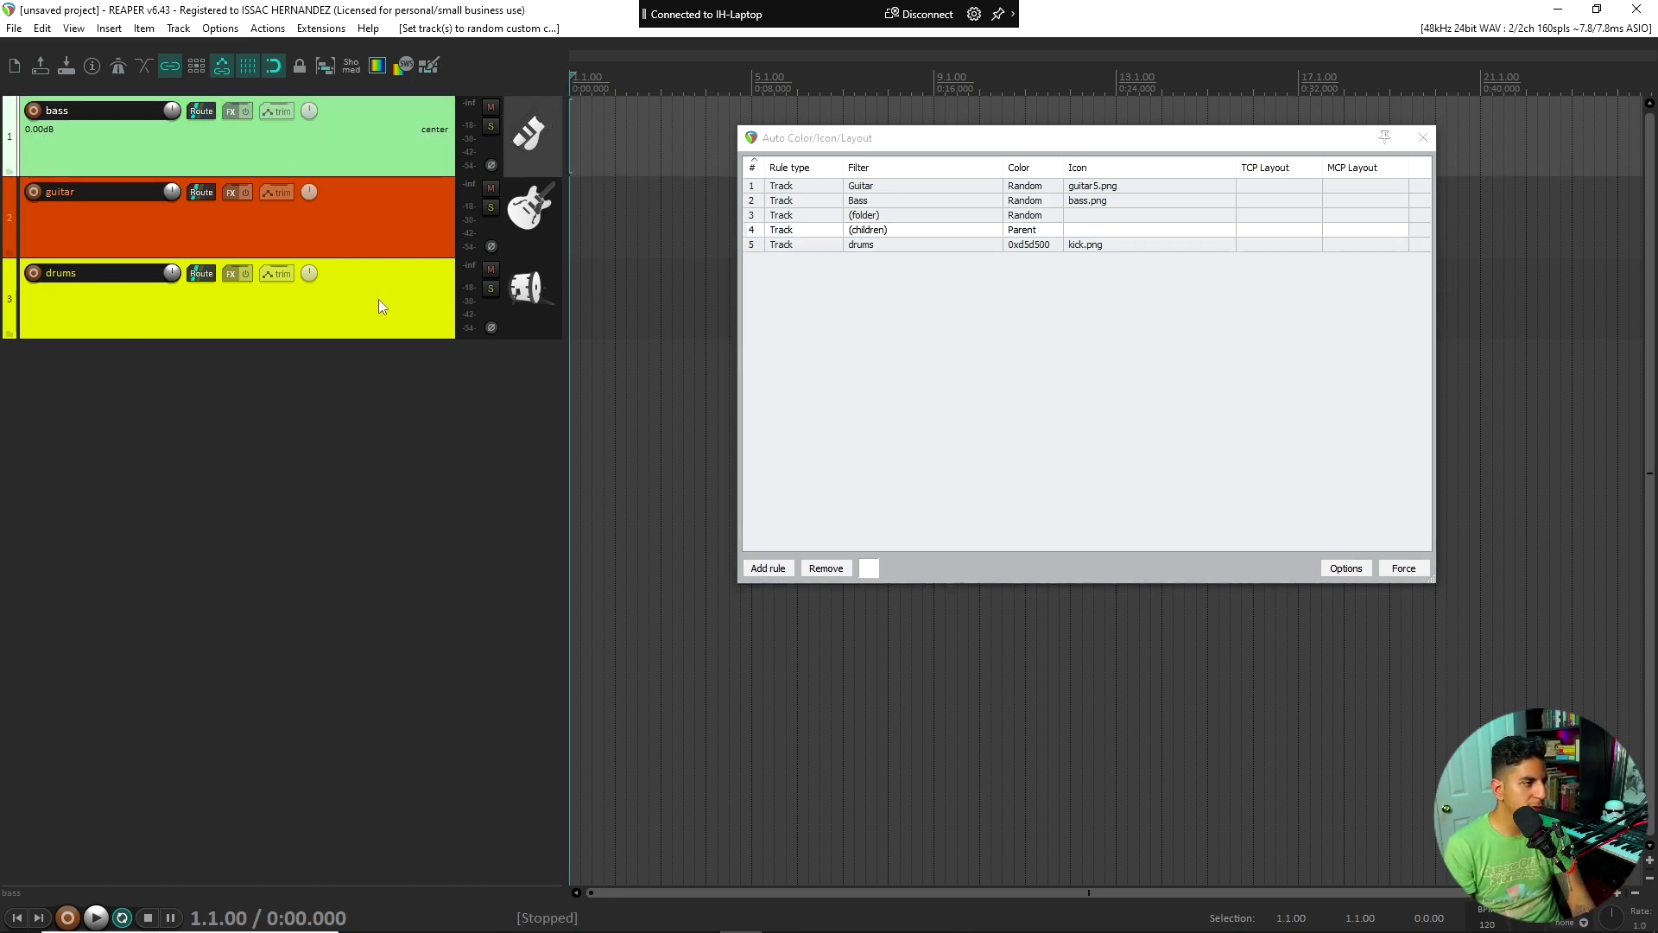
pyautogui.moveTo(377, 299); pyautogui.dragTo(290, 130)
pyautogui.click(250, 321)
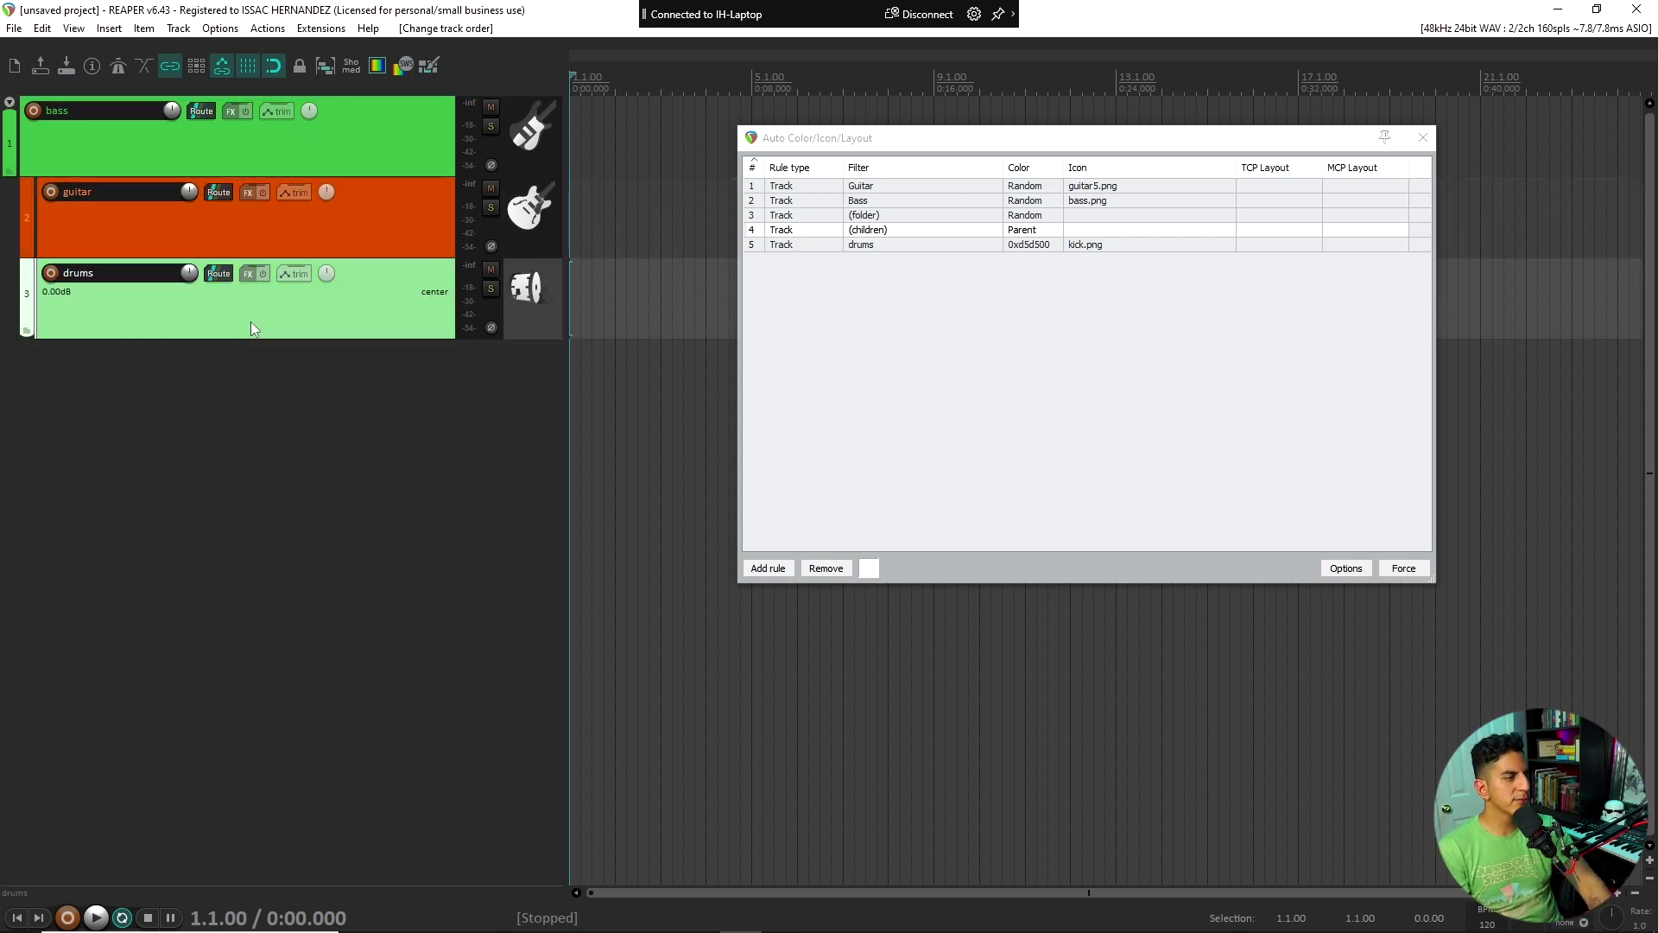
pyautogui.click(267, 170)
pyautogui.click(263, 235)
pyautogui.click(301, 163)
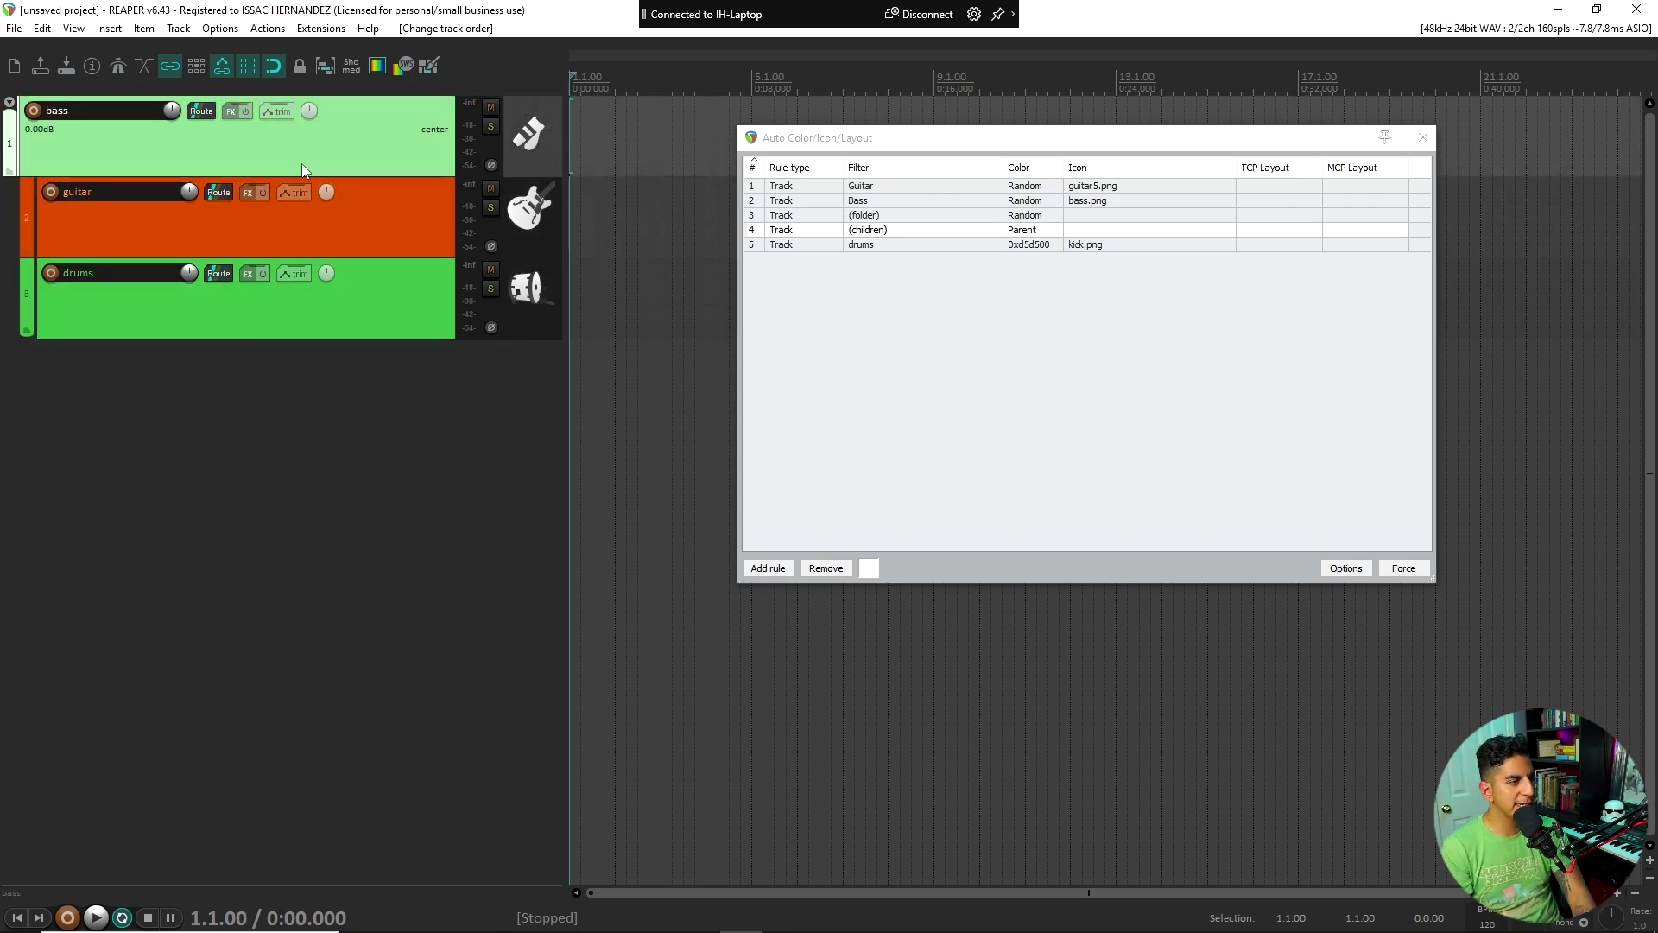
pyautogui.click(381, 422)
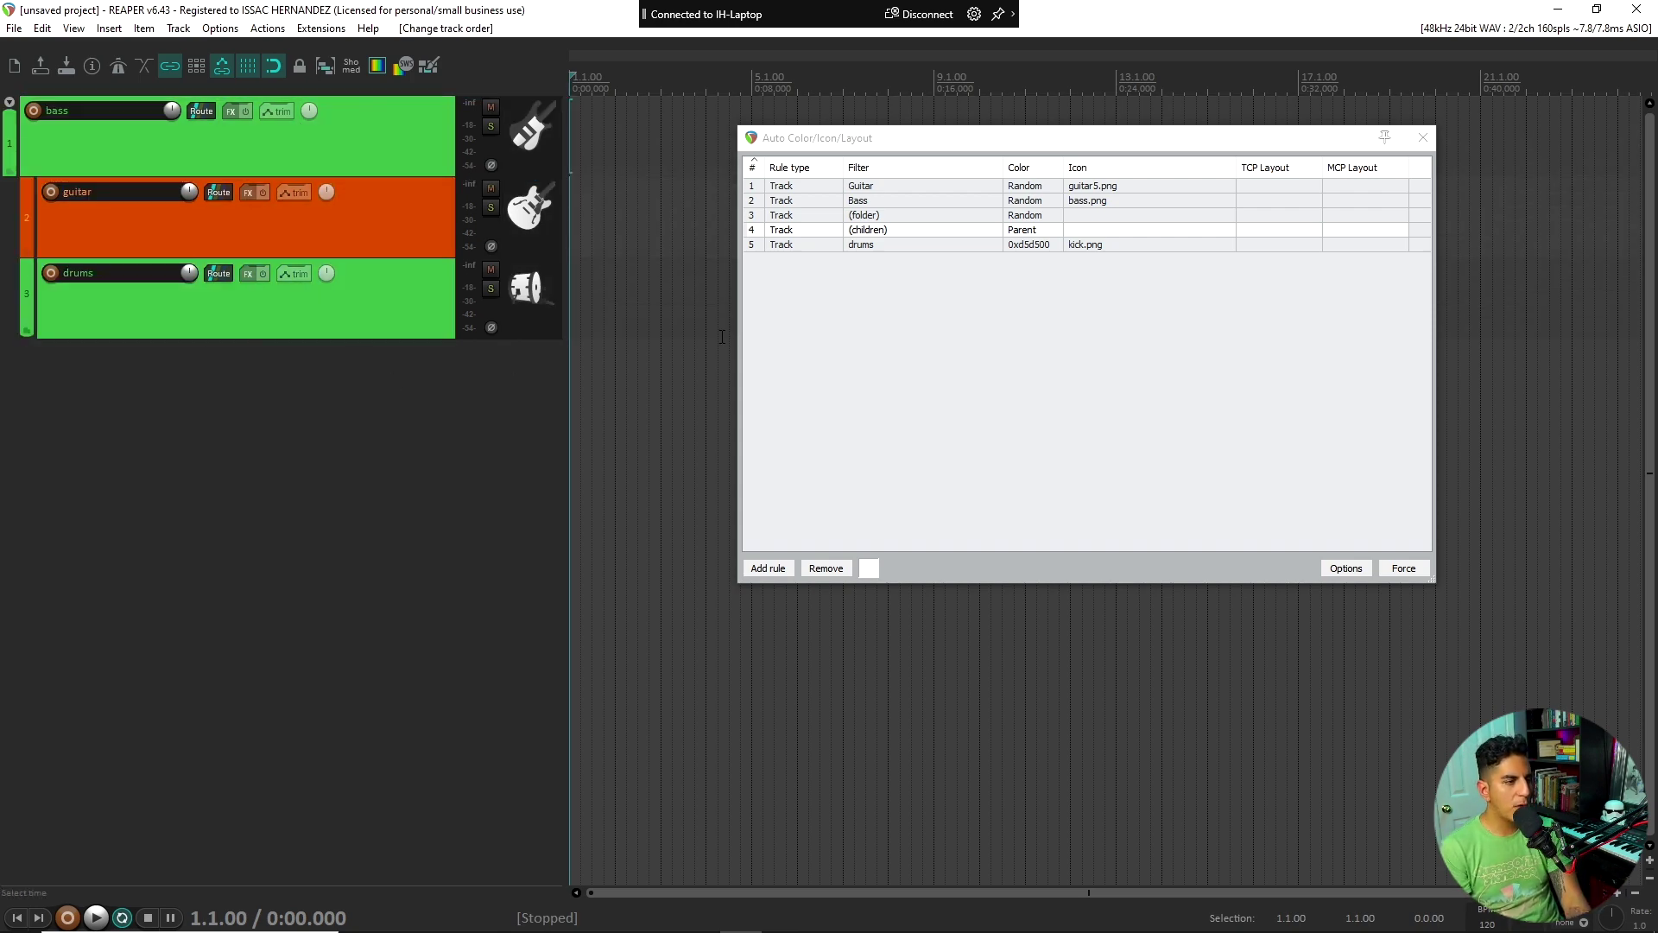
pyautogui.rightClick(794, 248)
pyautogui.click(807, 488)
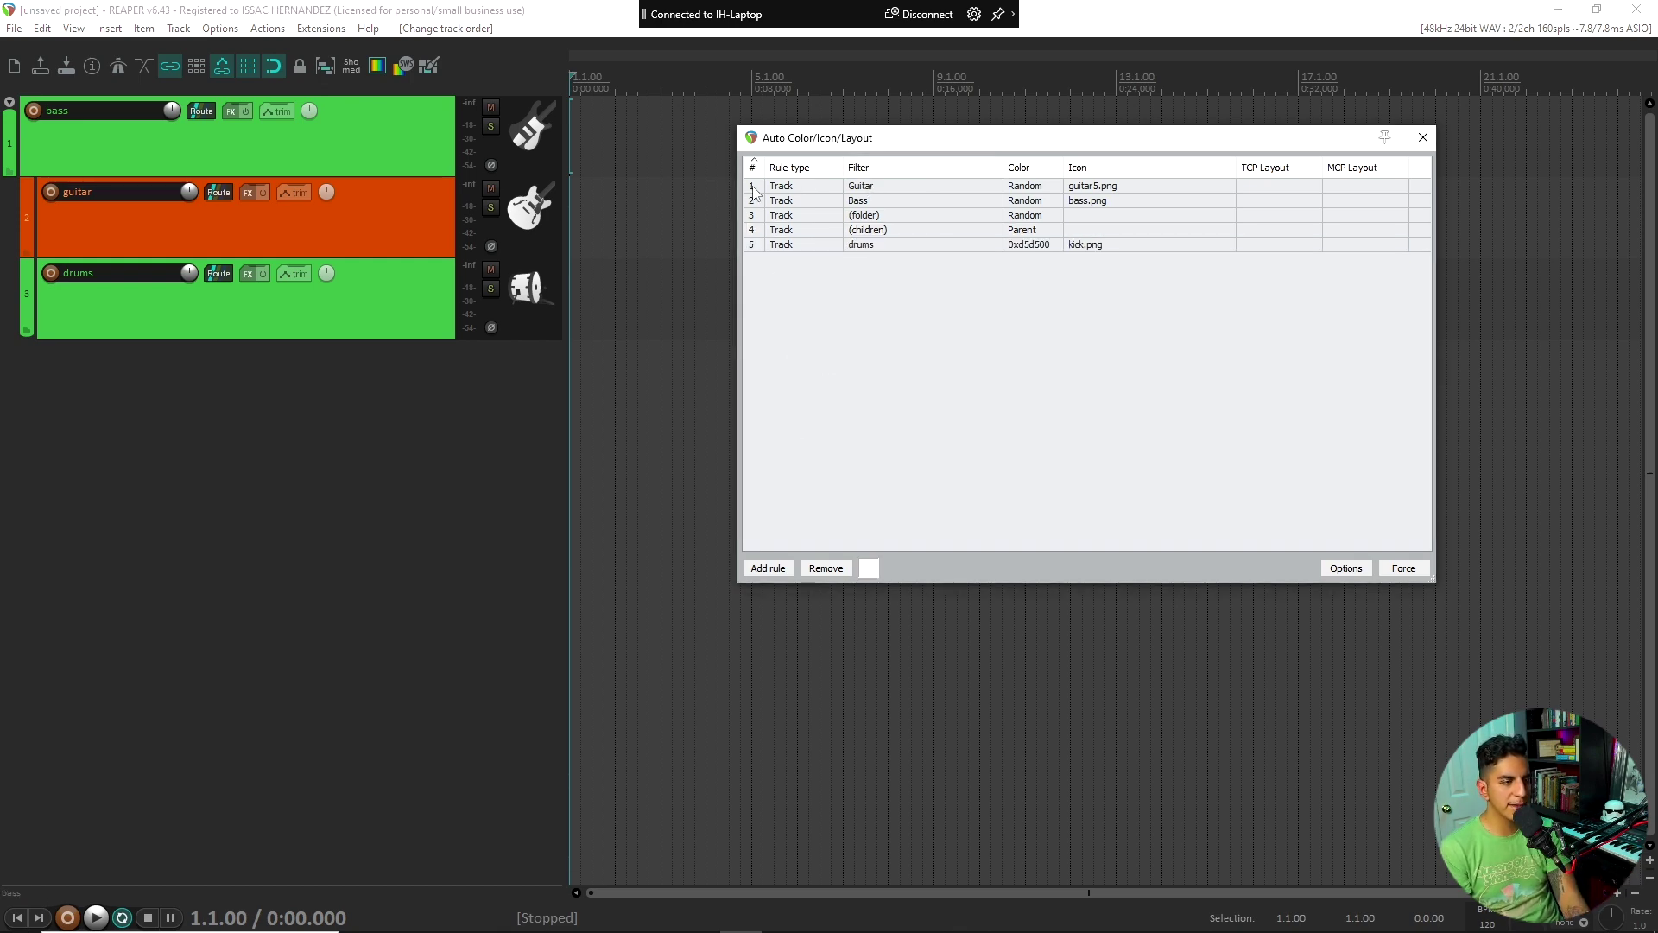
pyautogui.click(885, 192)
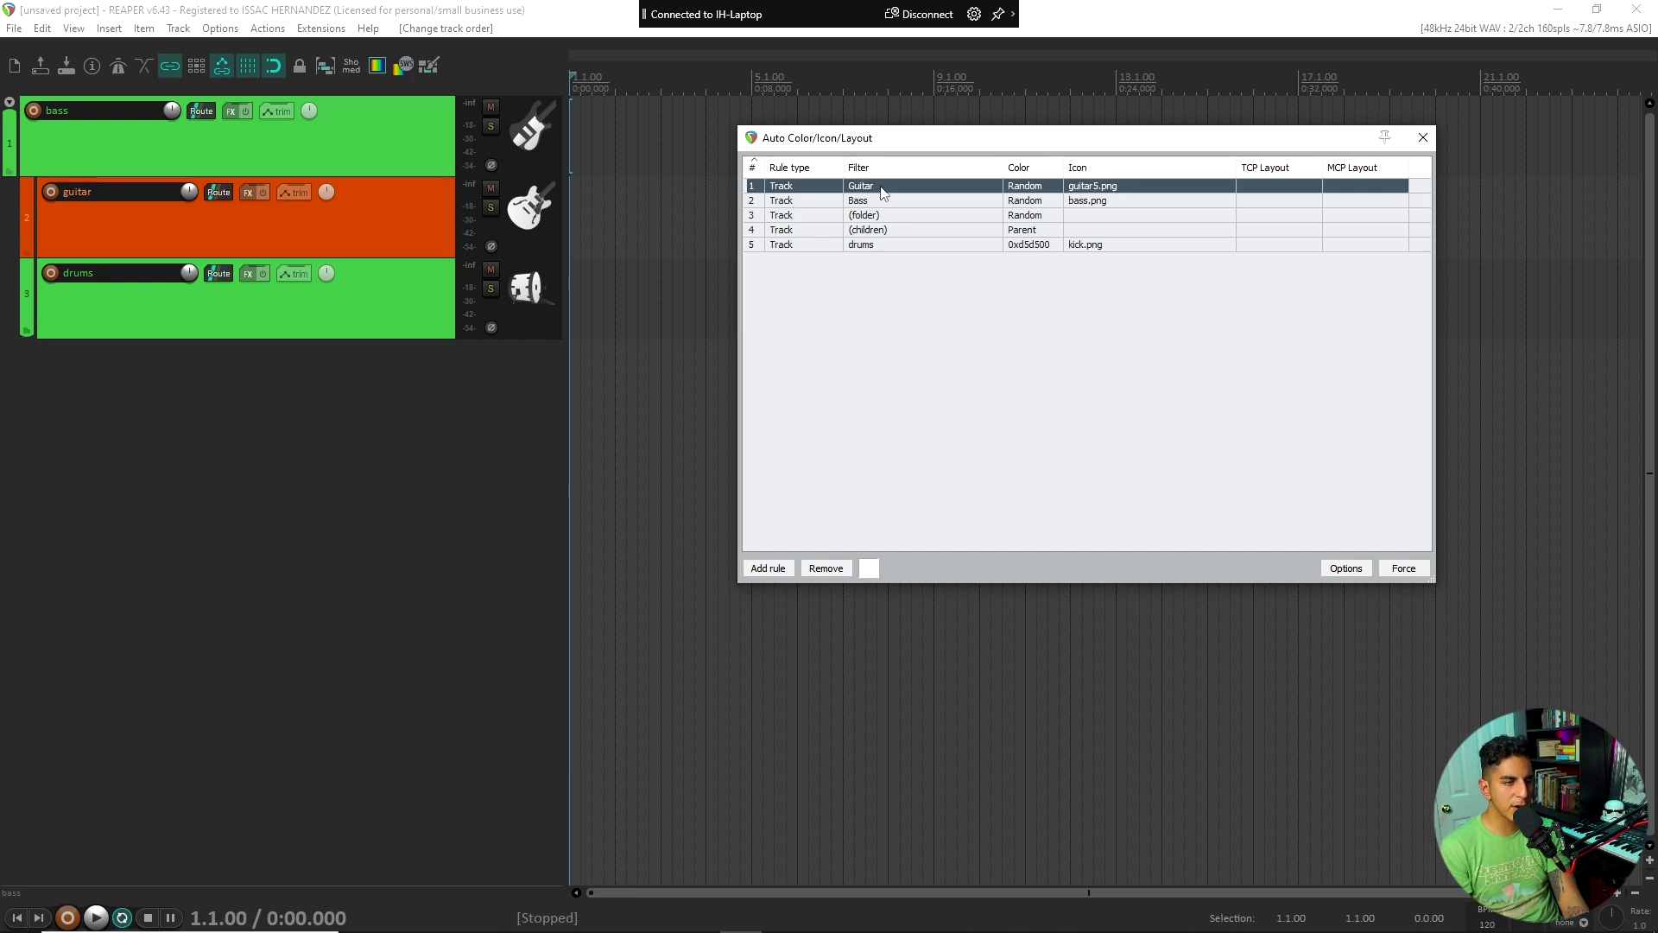
pyautogui.click(854, 294)
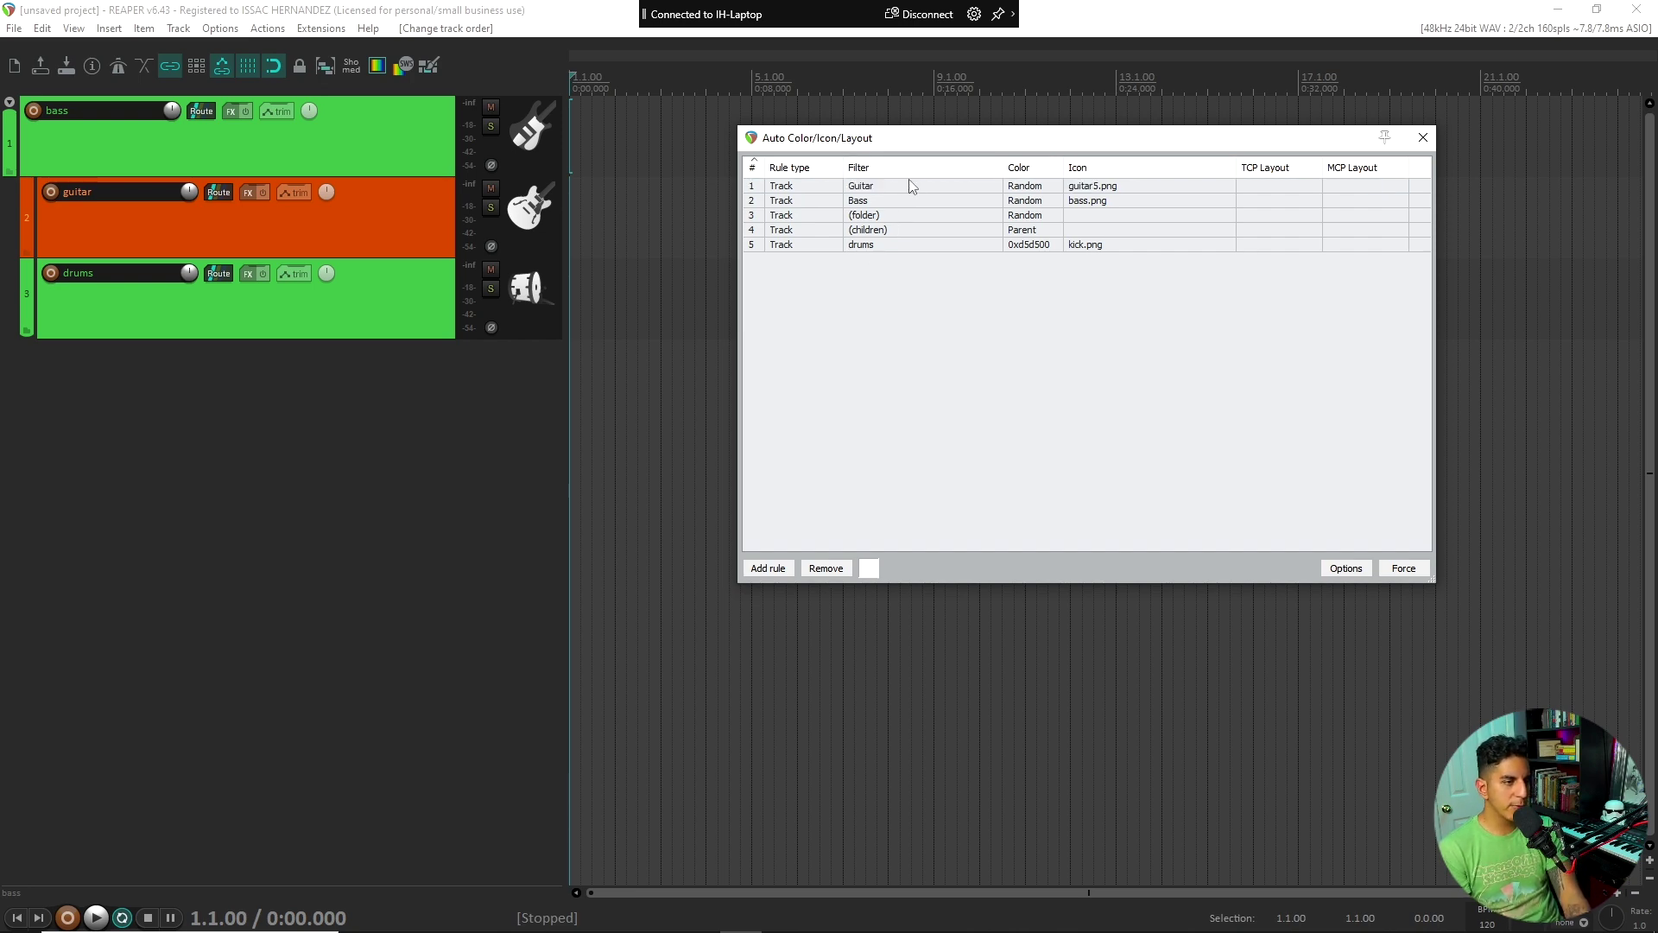
# Lower the Guitar rule's priority three places so it sits fourth, directly below the (children) rule.
pyautogui.click(877, 188)
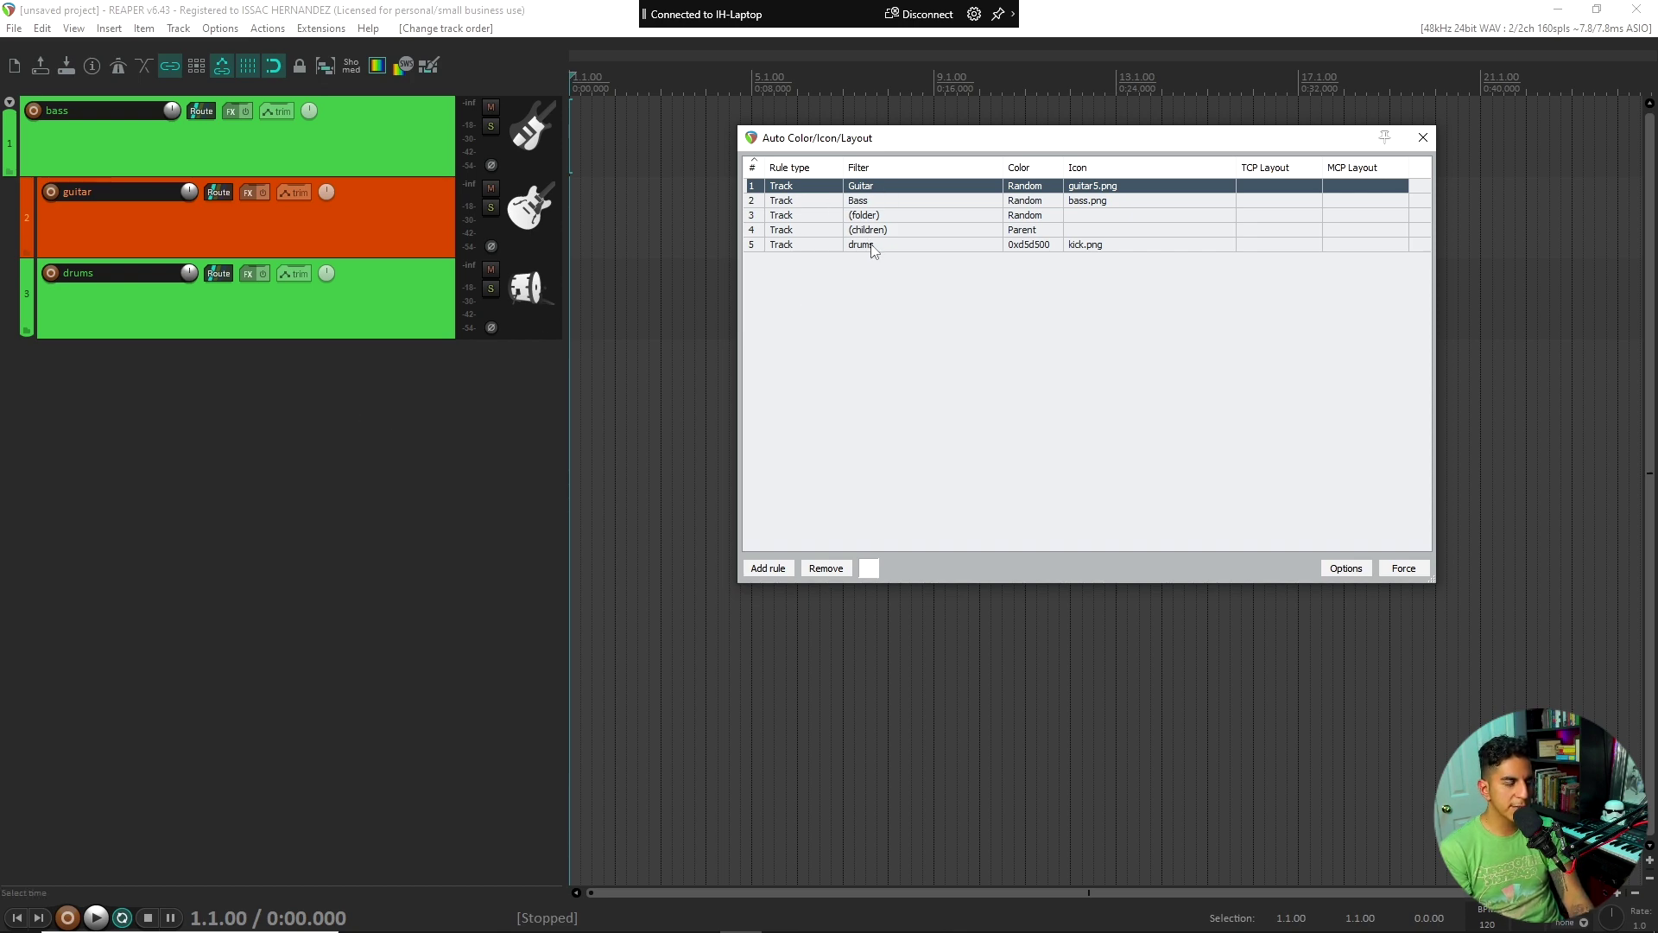
pyautogui.rightClick(876, 186)
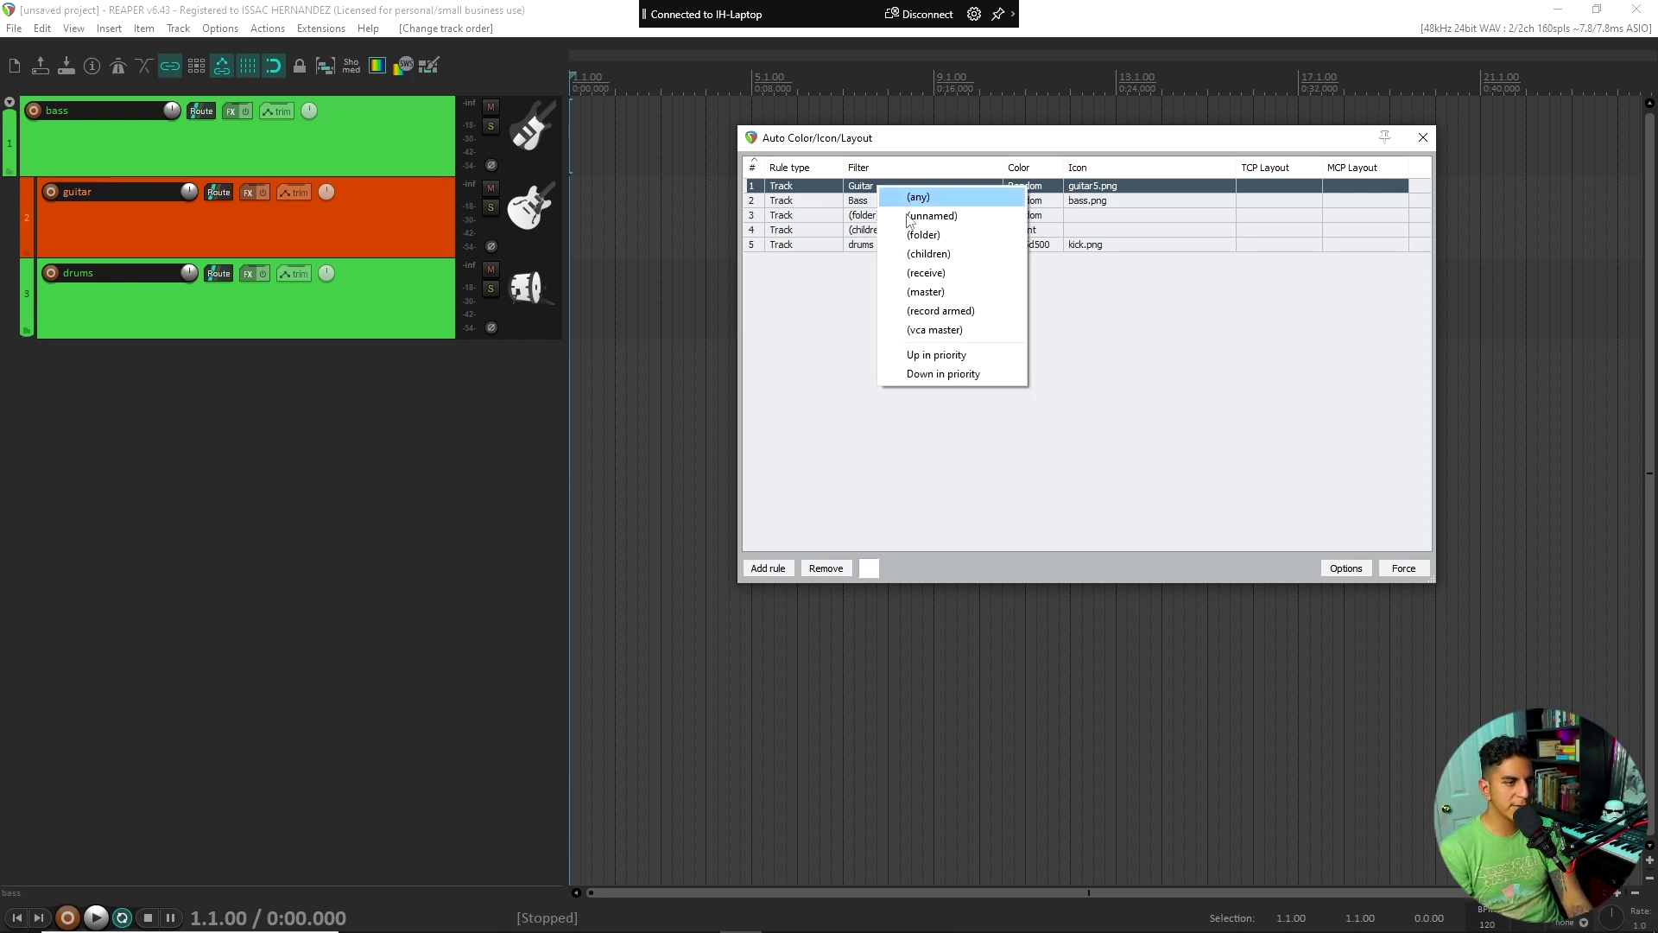
pyautogui.click(924, 374)
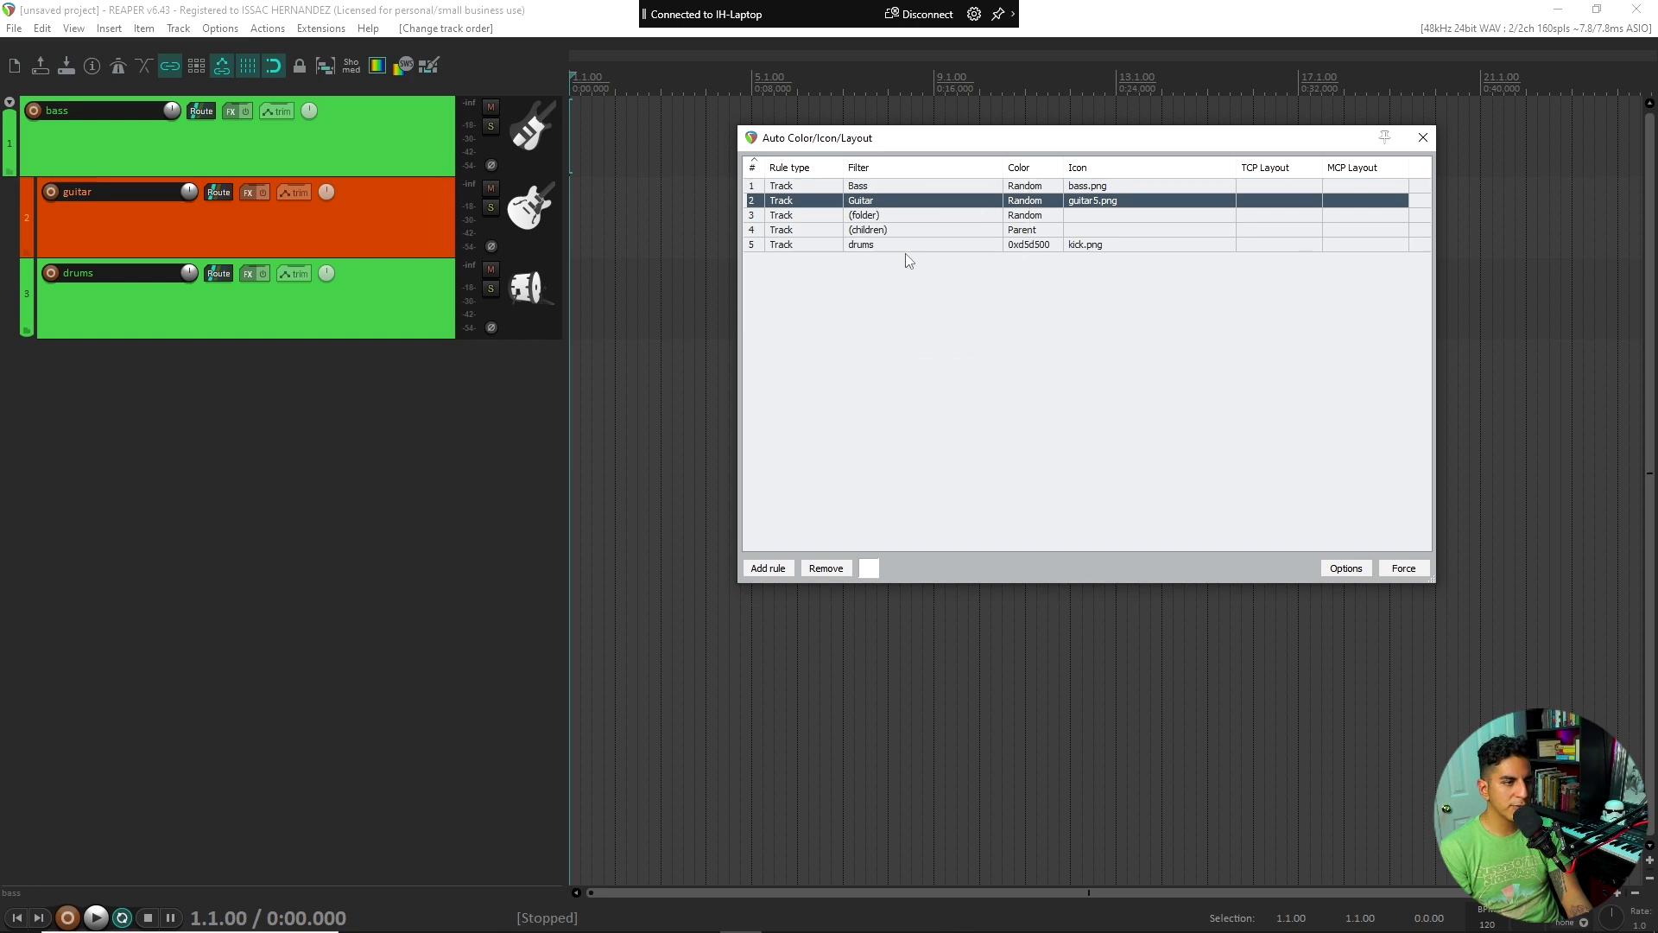
pyautogui.rightClick(901, 206)
pyautogui.click(965, 390)
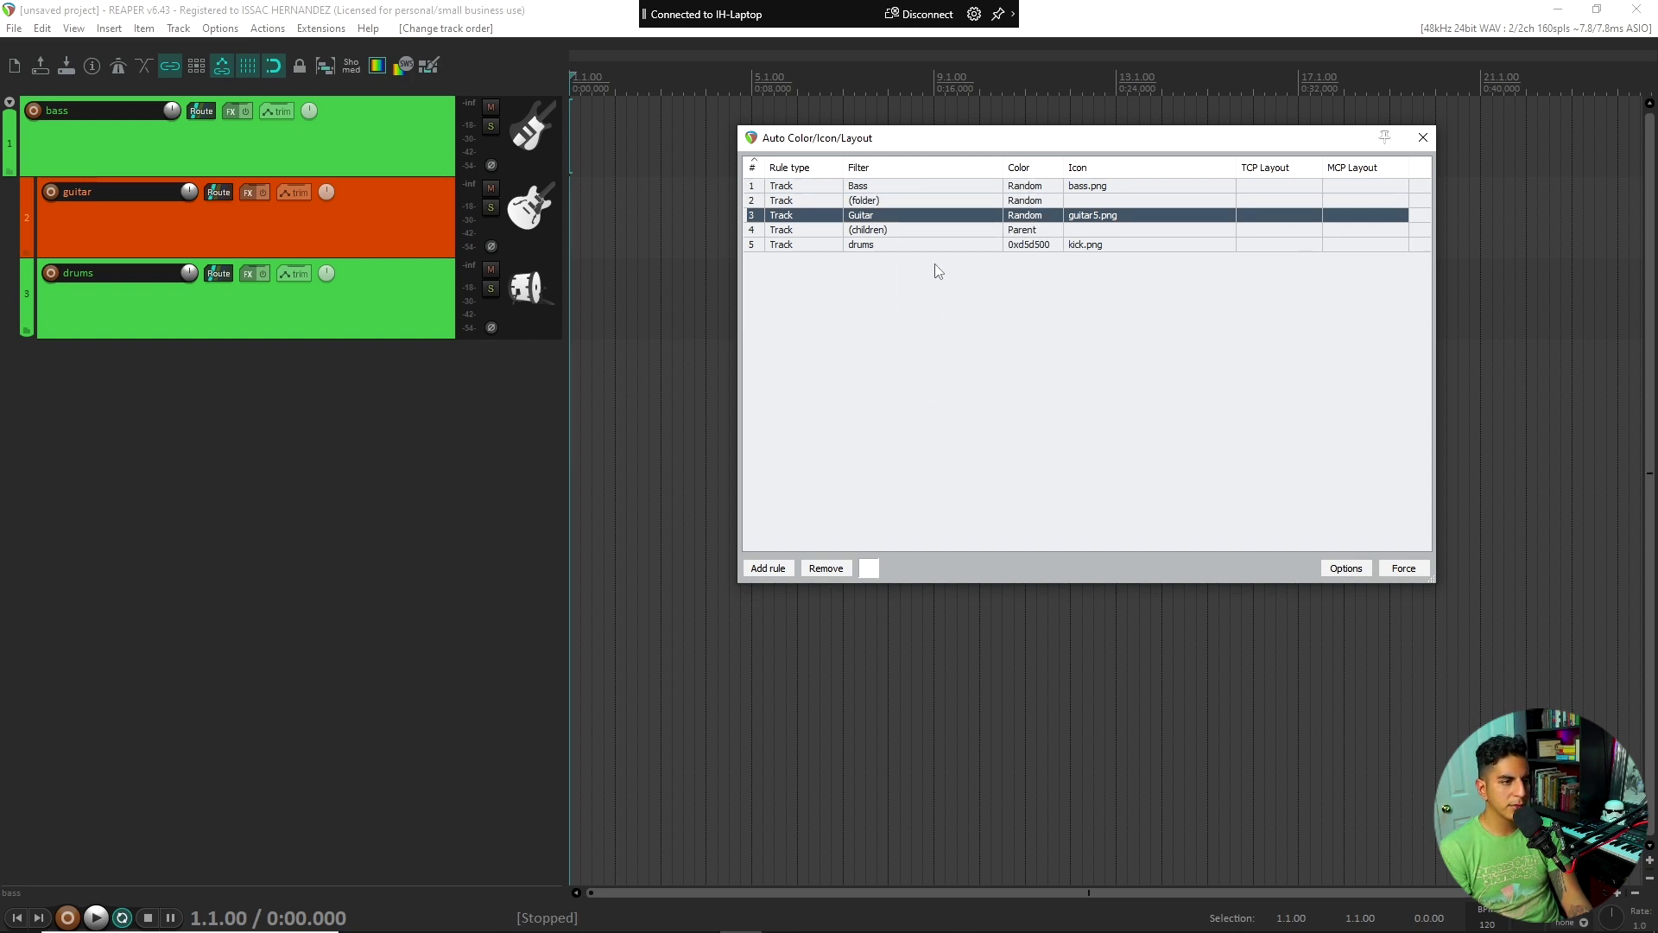
pyautogui.rightClick(899, 220)
pyautogui.click(976, 403)
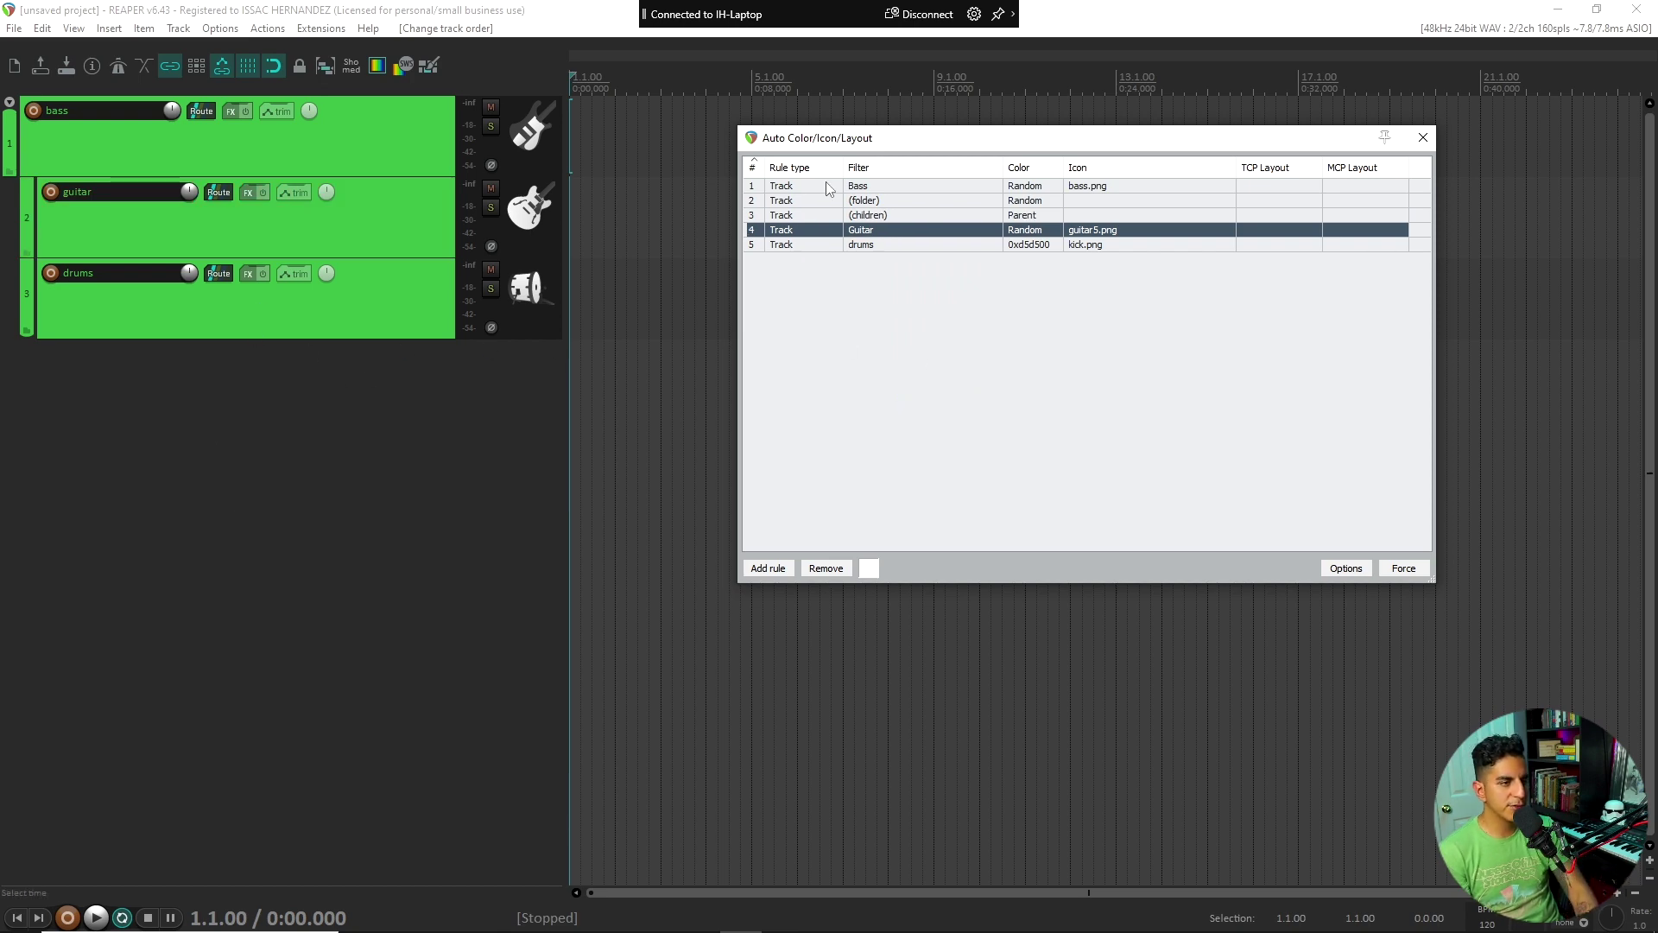
pyautogui.click(880, 215)
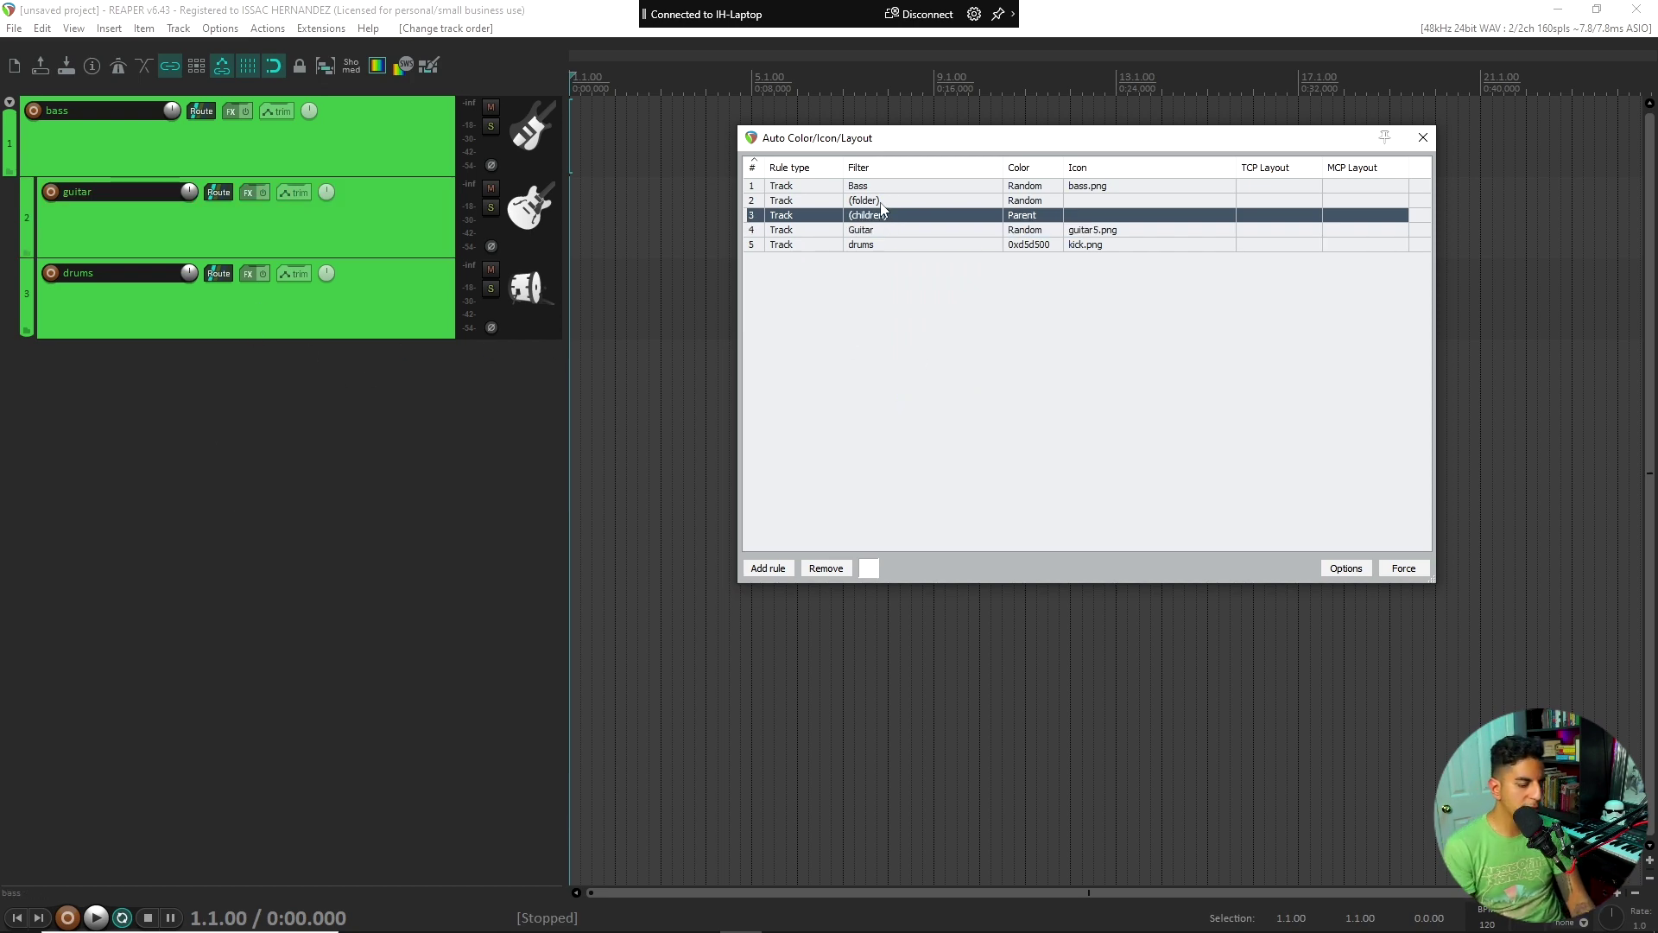
pyautogui.click(883, 201)
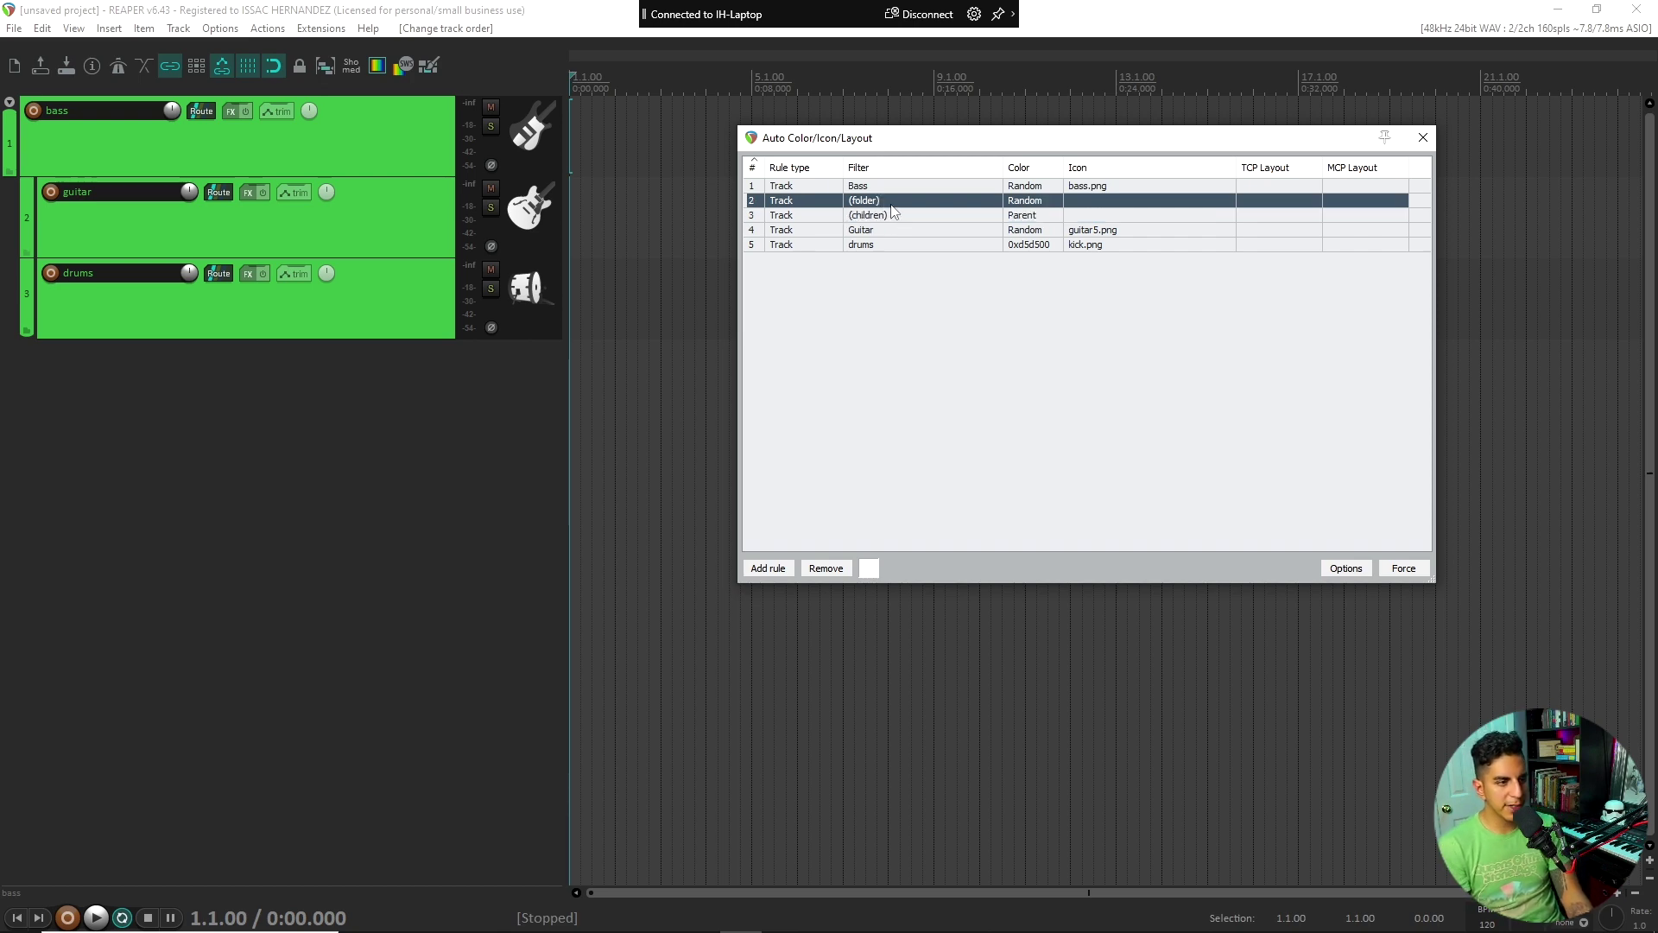
pyautogui.click(895, 217)
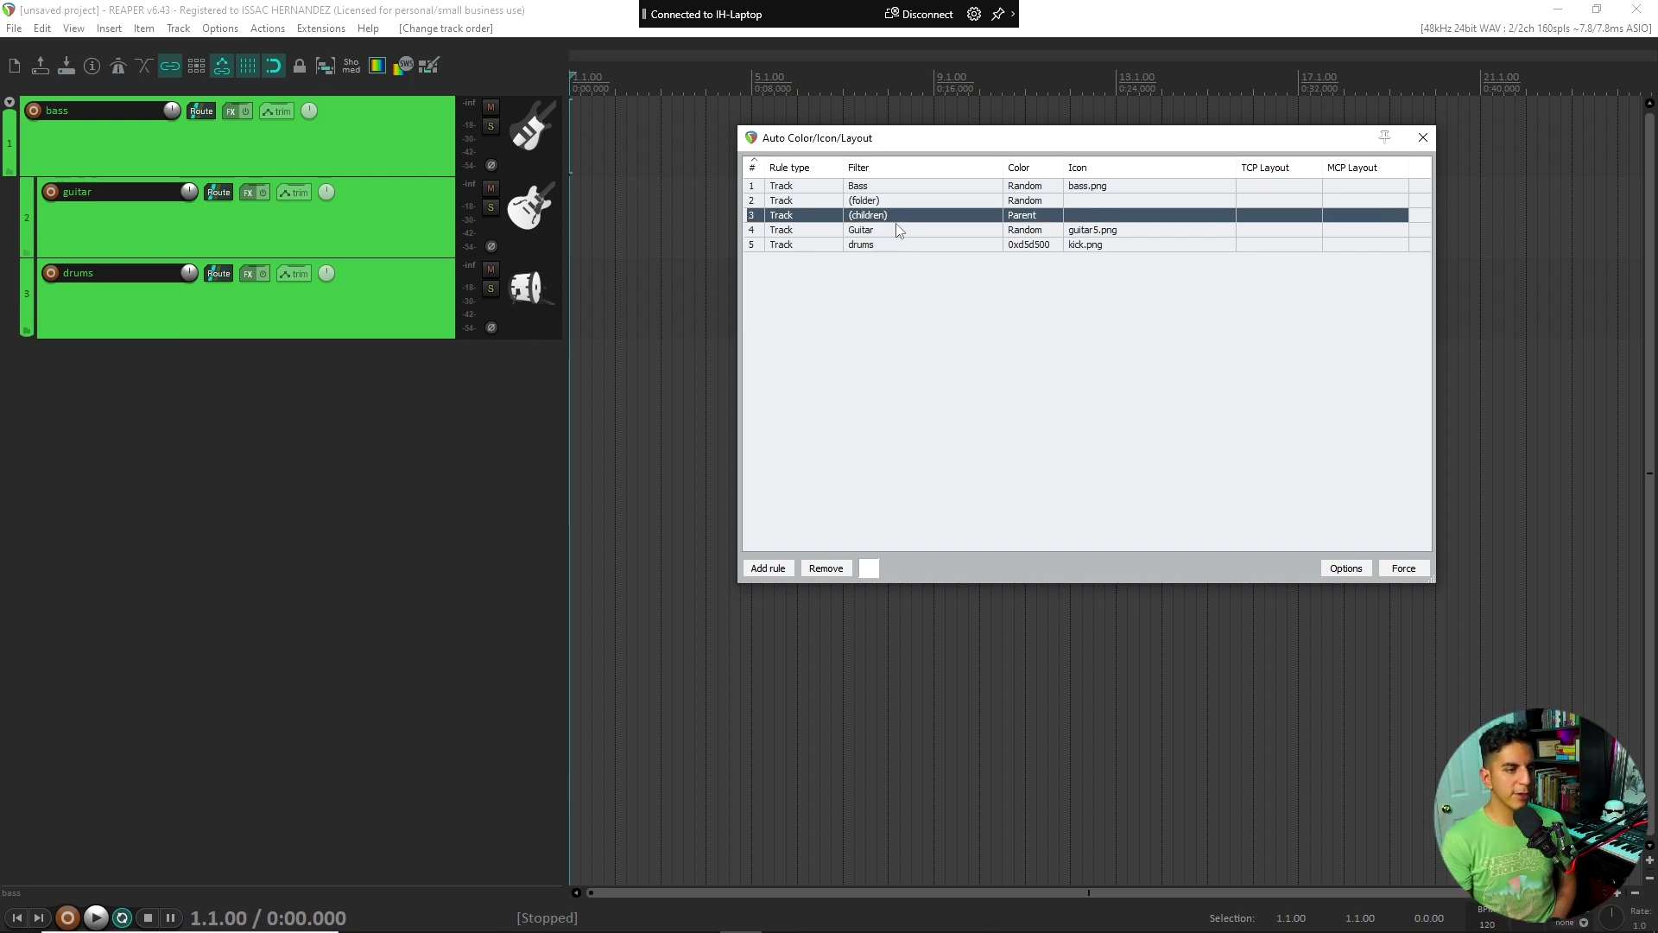
pyautogui.click(890, 229)
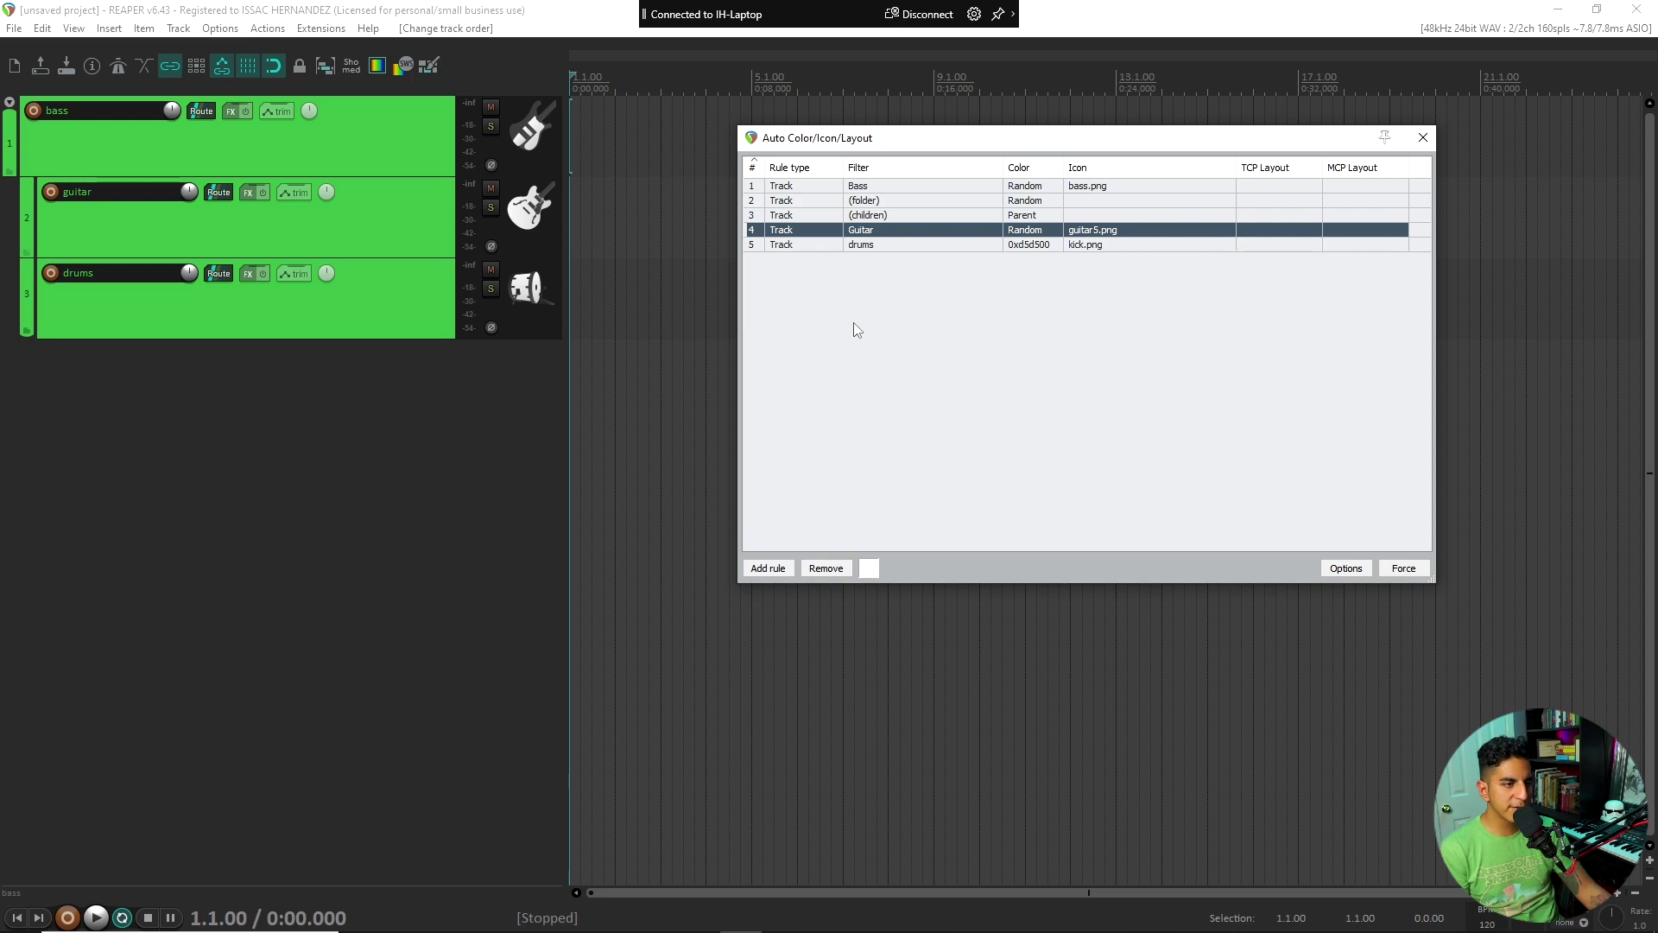
pyautogui.click(846, 359)
# Add a track rule with the (unnamed) filter and the Gradient color.
pyautogui.click(767, 568)
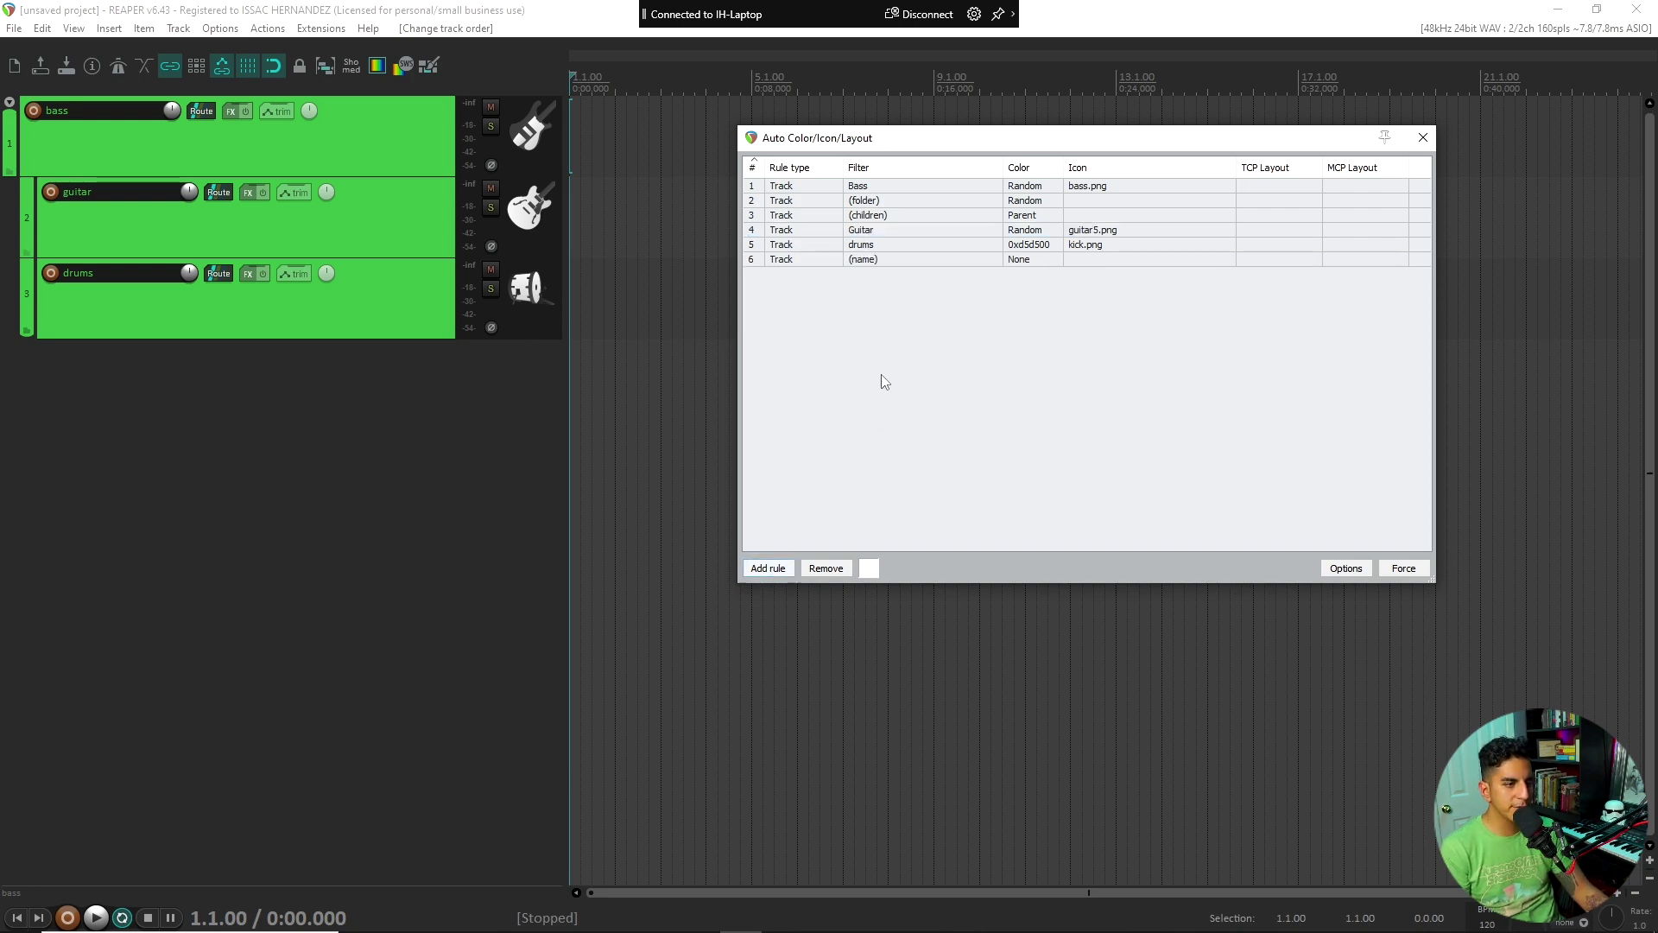
pyautogui.rightClick(870, 265)
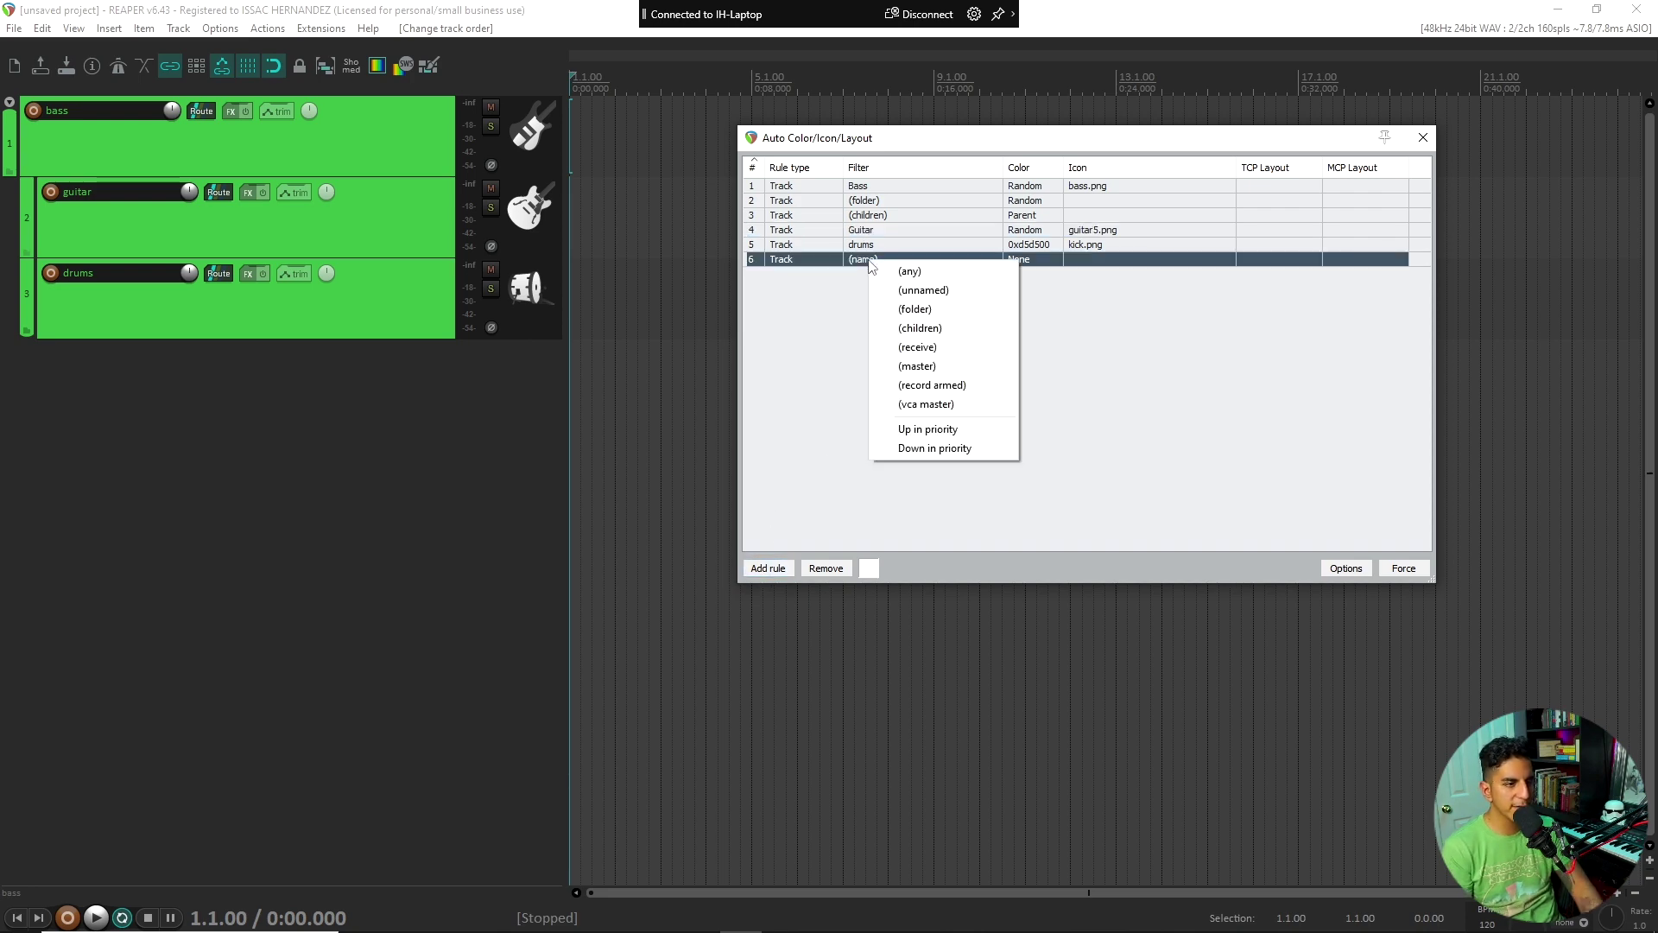
pyautogui.click(940, 291)
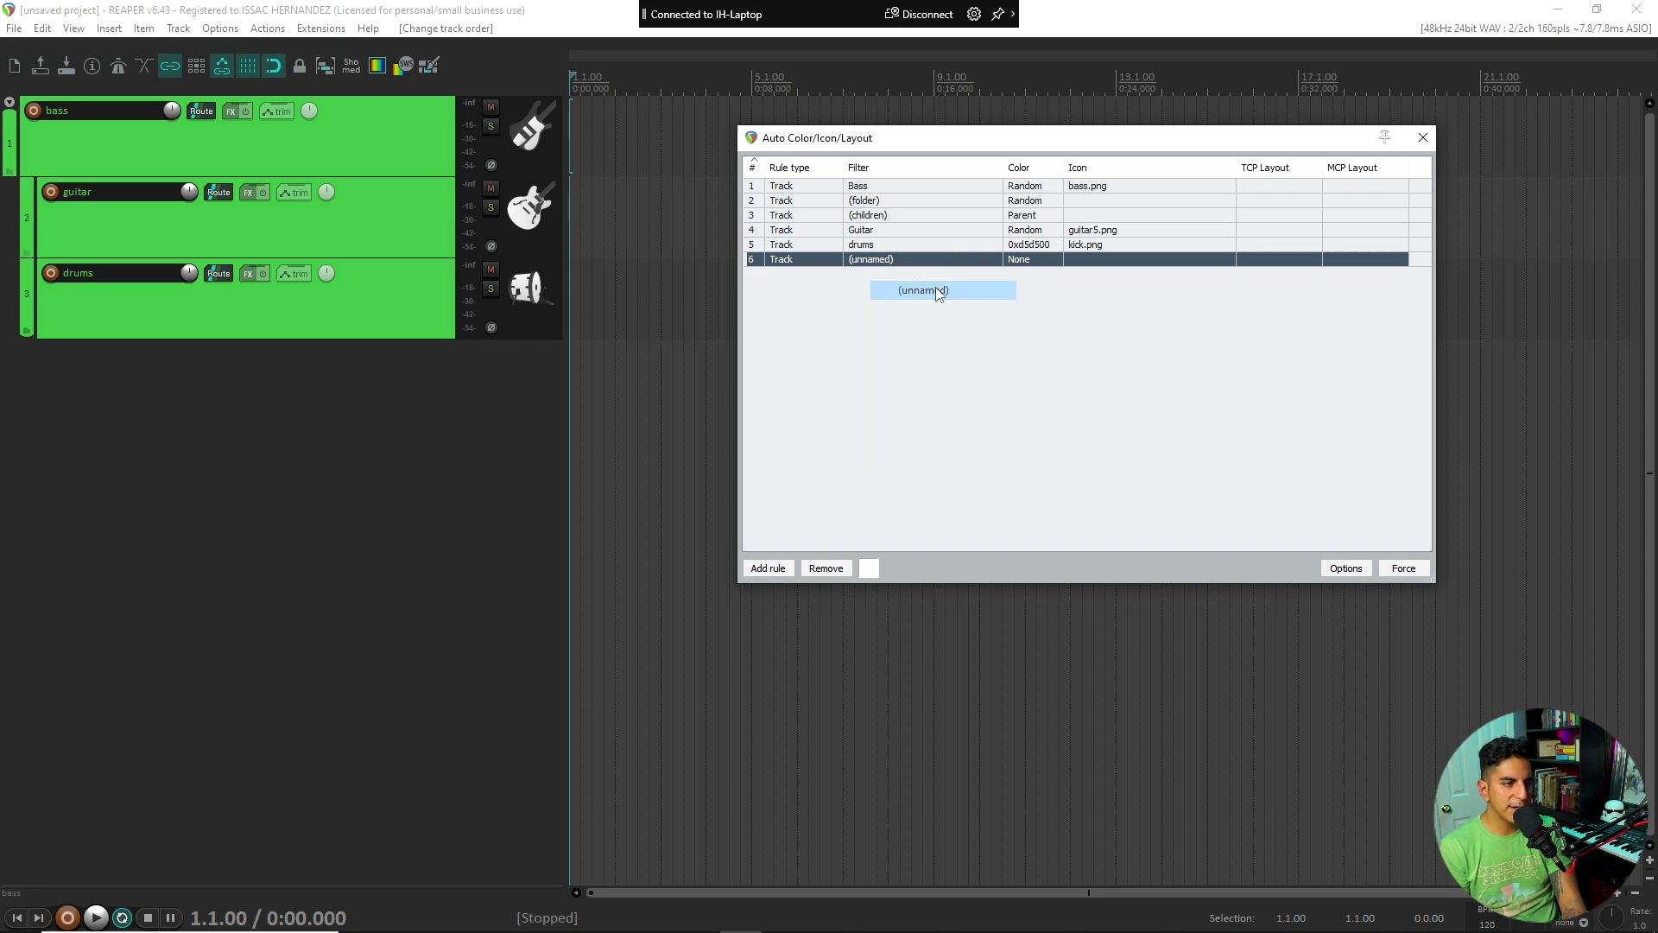
pyautogui.rightClick(1022, 258)
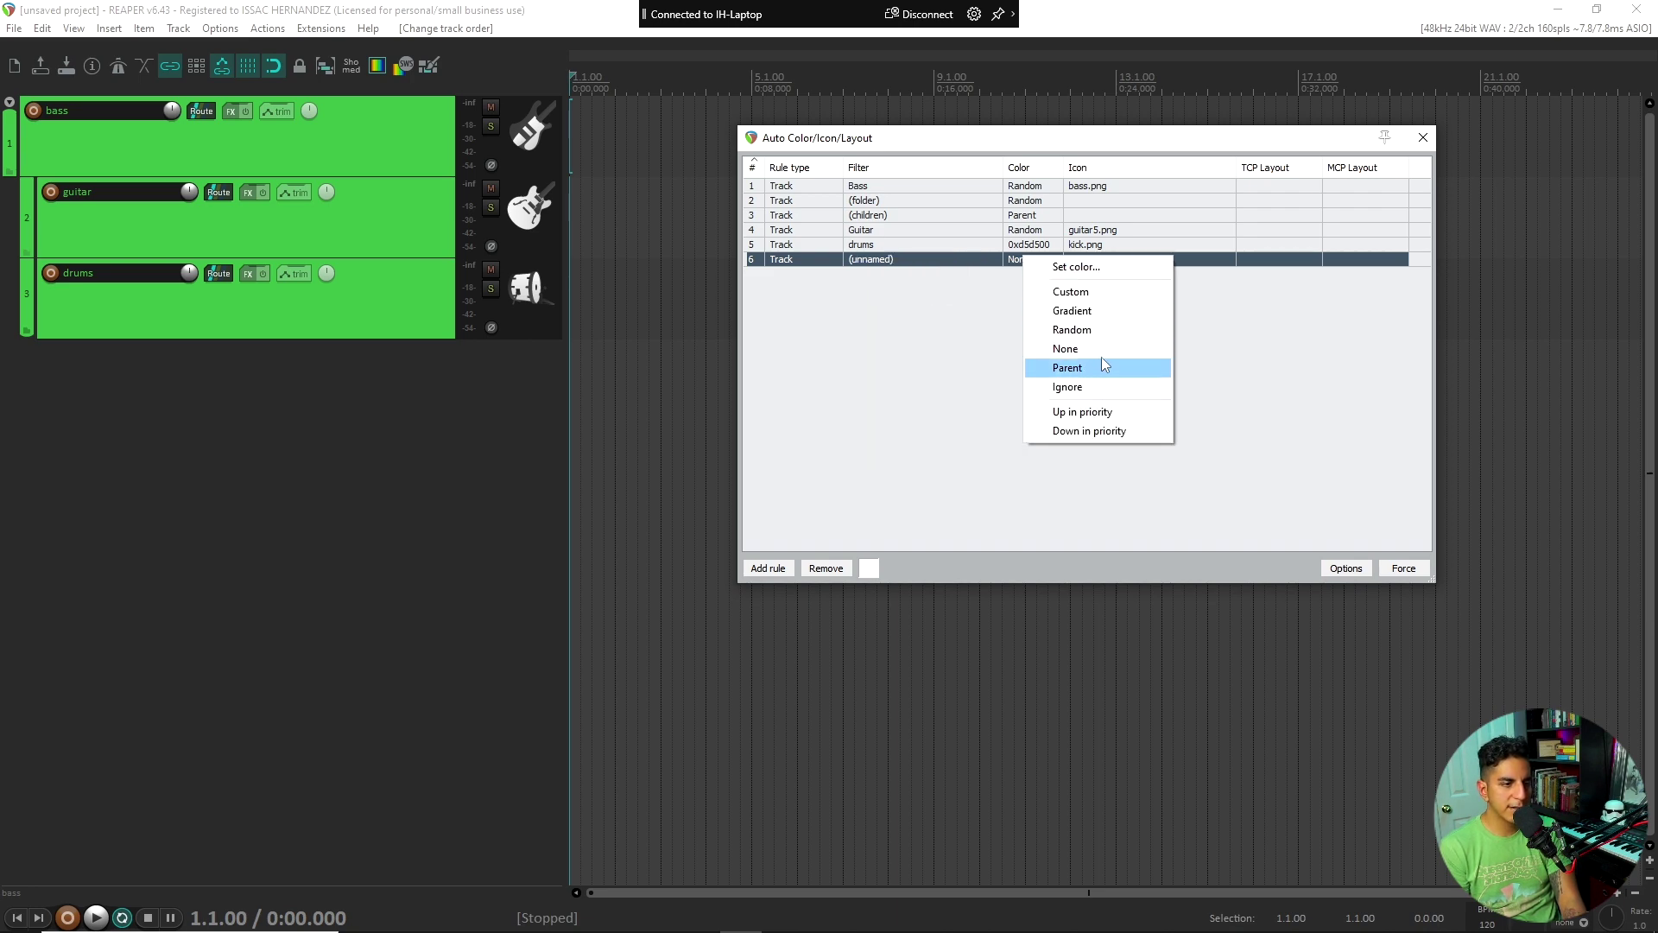
pyautogui.click(1086, 316)
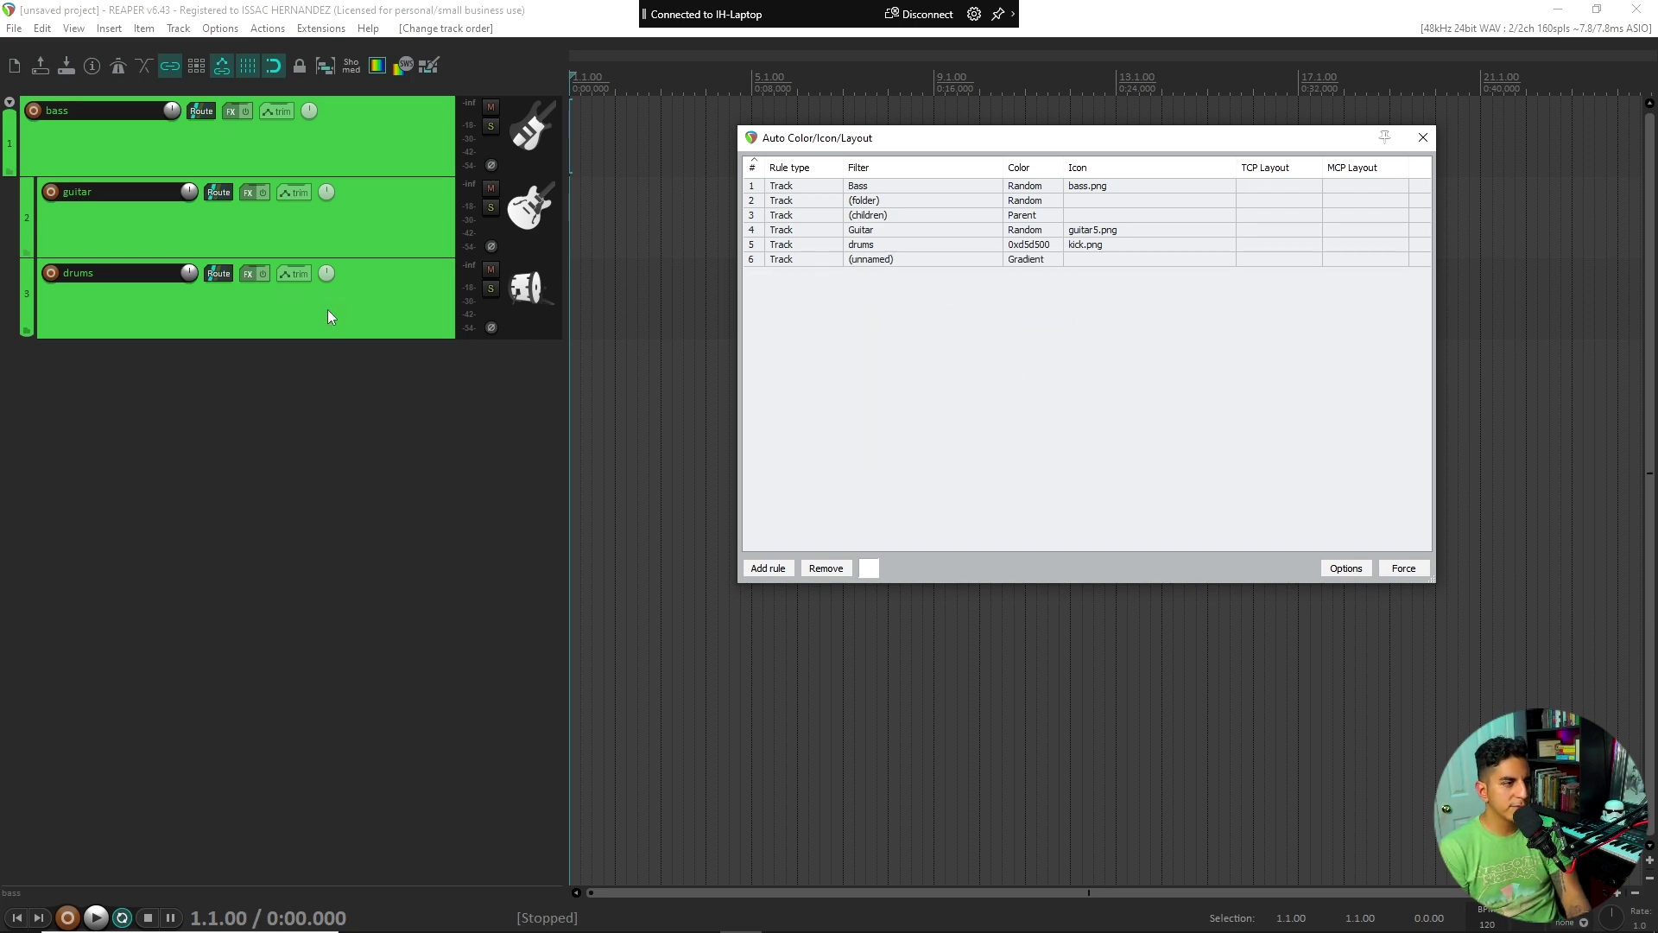
# Remove the bass, guitar and drums tracks from the project.
pyautogui.click(302, 327)
pyautogui.keyDown('shift'); pyautogui.click(300, 168); pyautogui.keyUp('shift')
pyautogui.rightClick(301, 168)
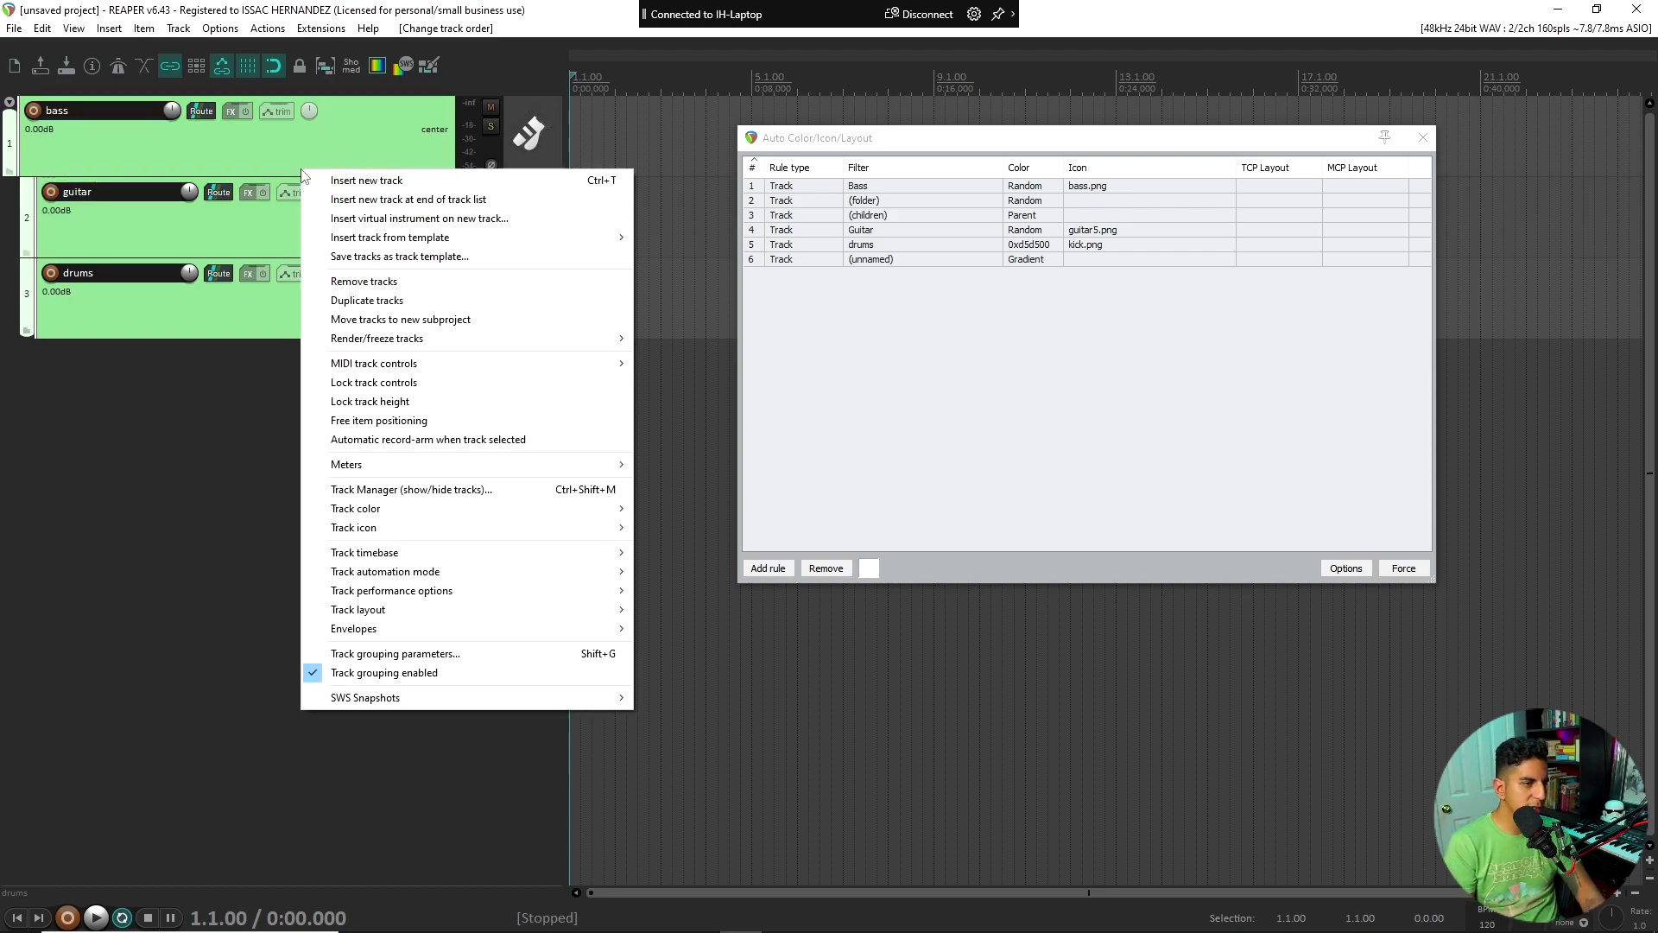
pyautogui.click(445, 282)
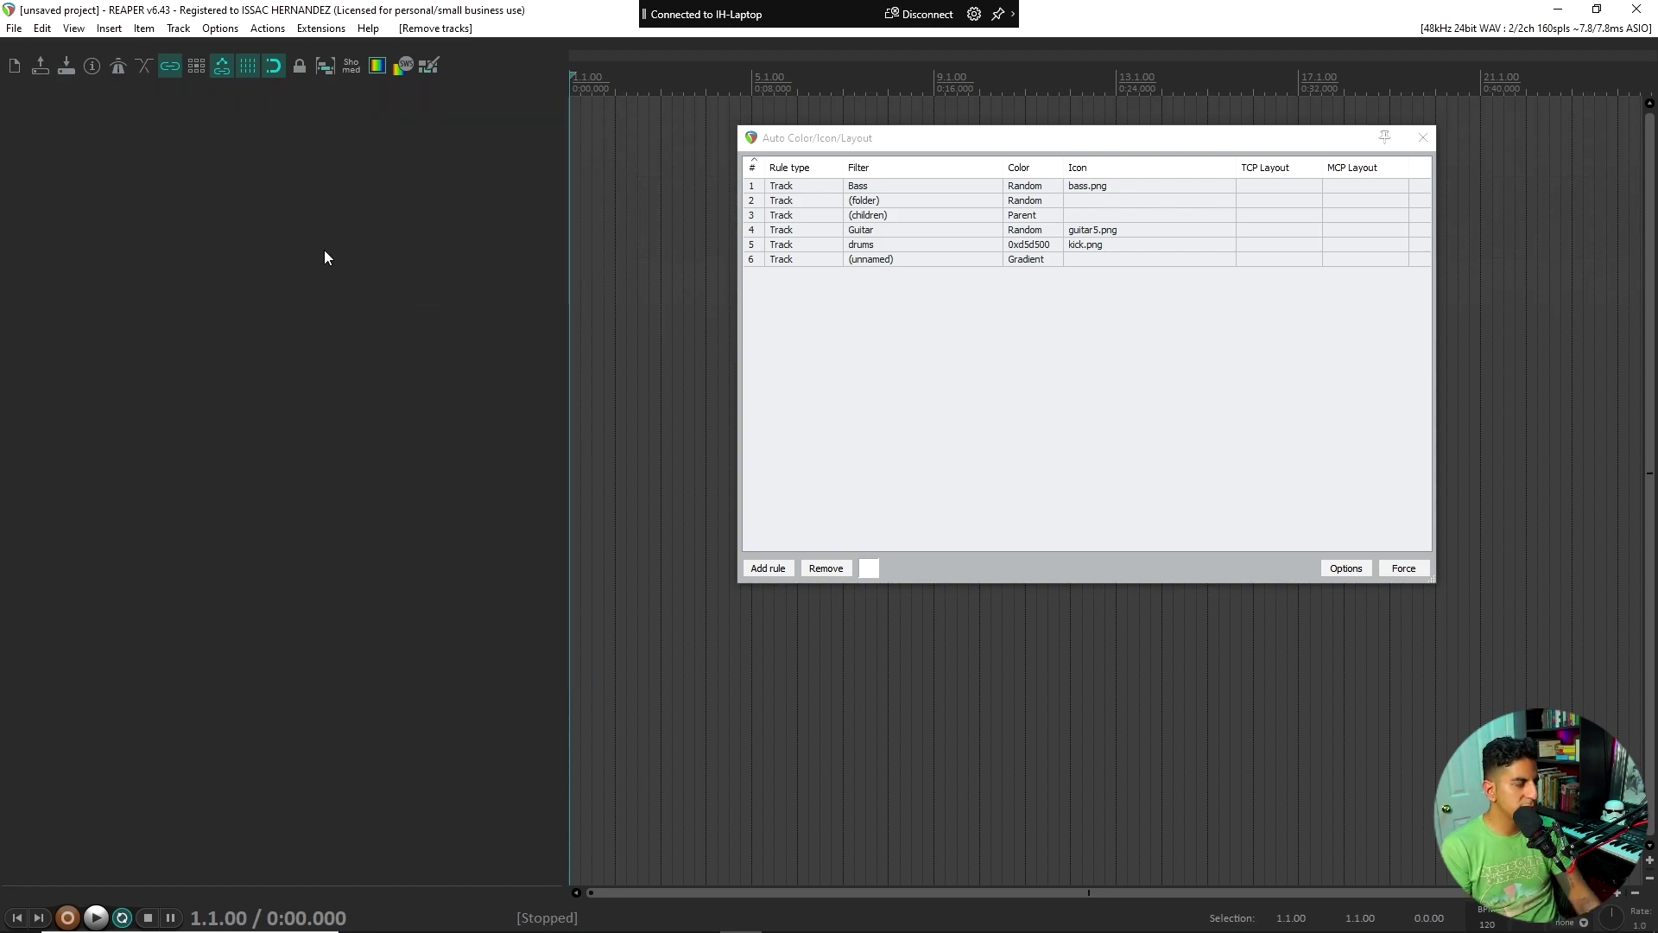
# Insert seven new unnamed tracks so that the (unnamed) gradient rule colors them.
pyautogui.hotkey('ctrl', 't')
pyautogui.hotkey('ctrl', 't')
pyautogui.hotkey('ctrl', 't')
pyautogui.hotkey('ctrl', 't')
pyautogui.hotkey('ctrl', 't')
pyautogui.hotkey('ctrl', 't')
pyautogui.hotkey('ctrl', 't')
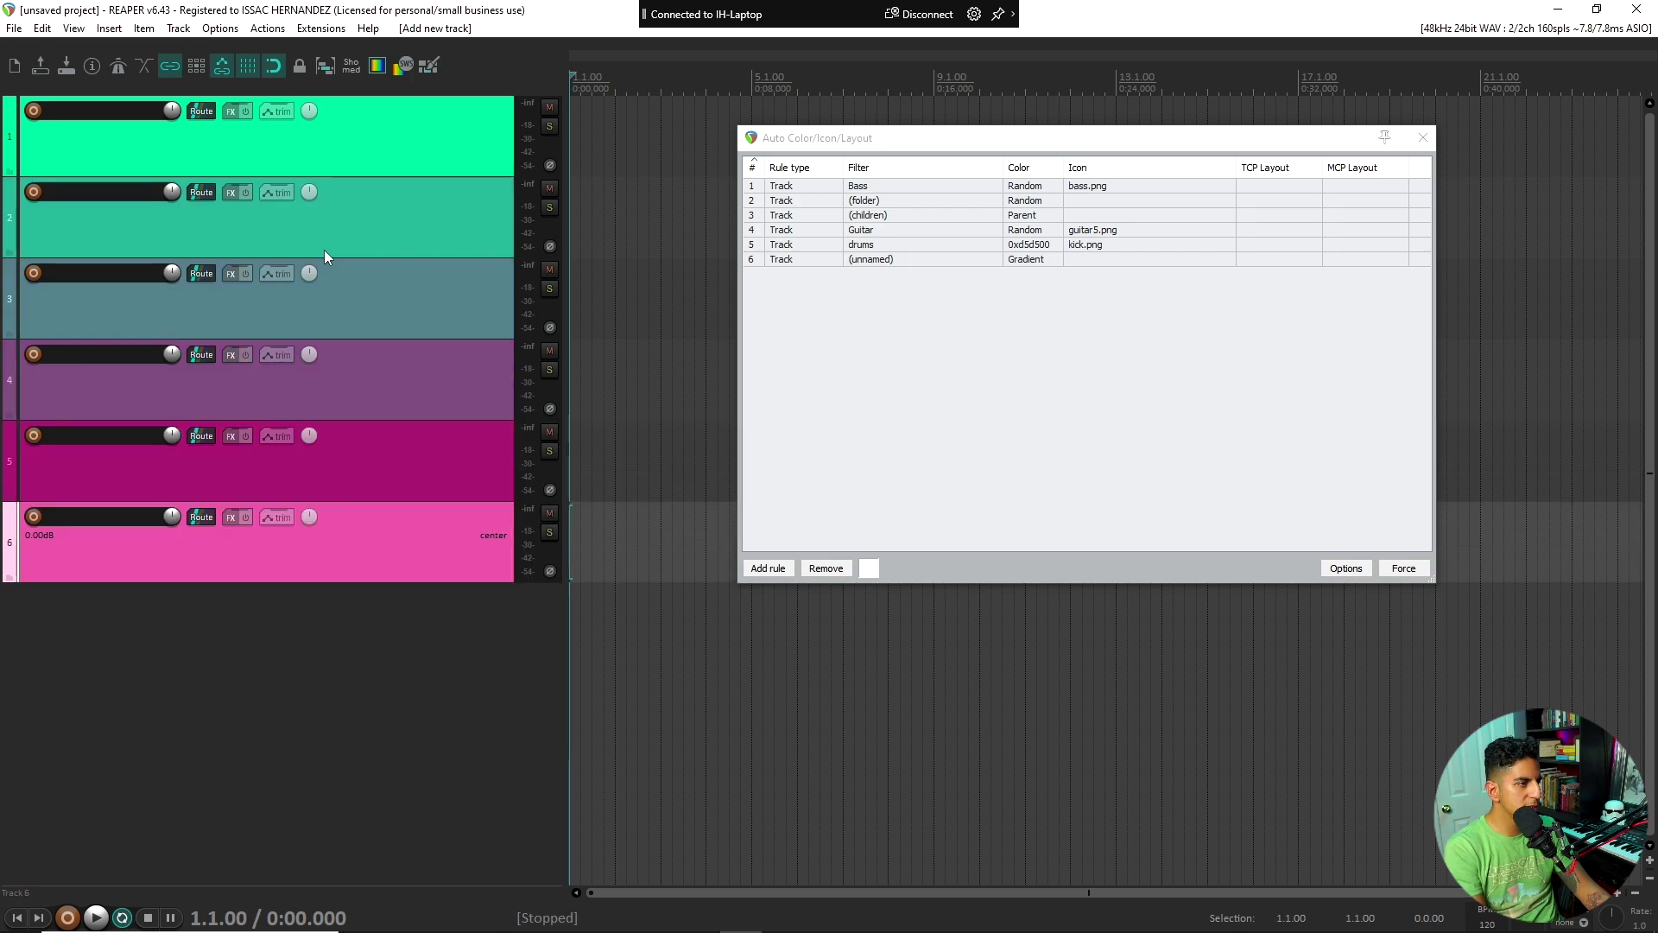
pyautogui.click(298, 779)
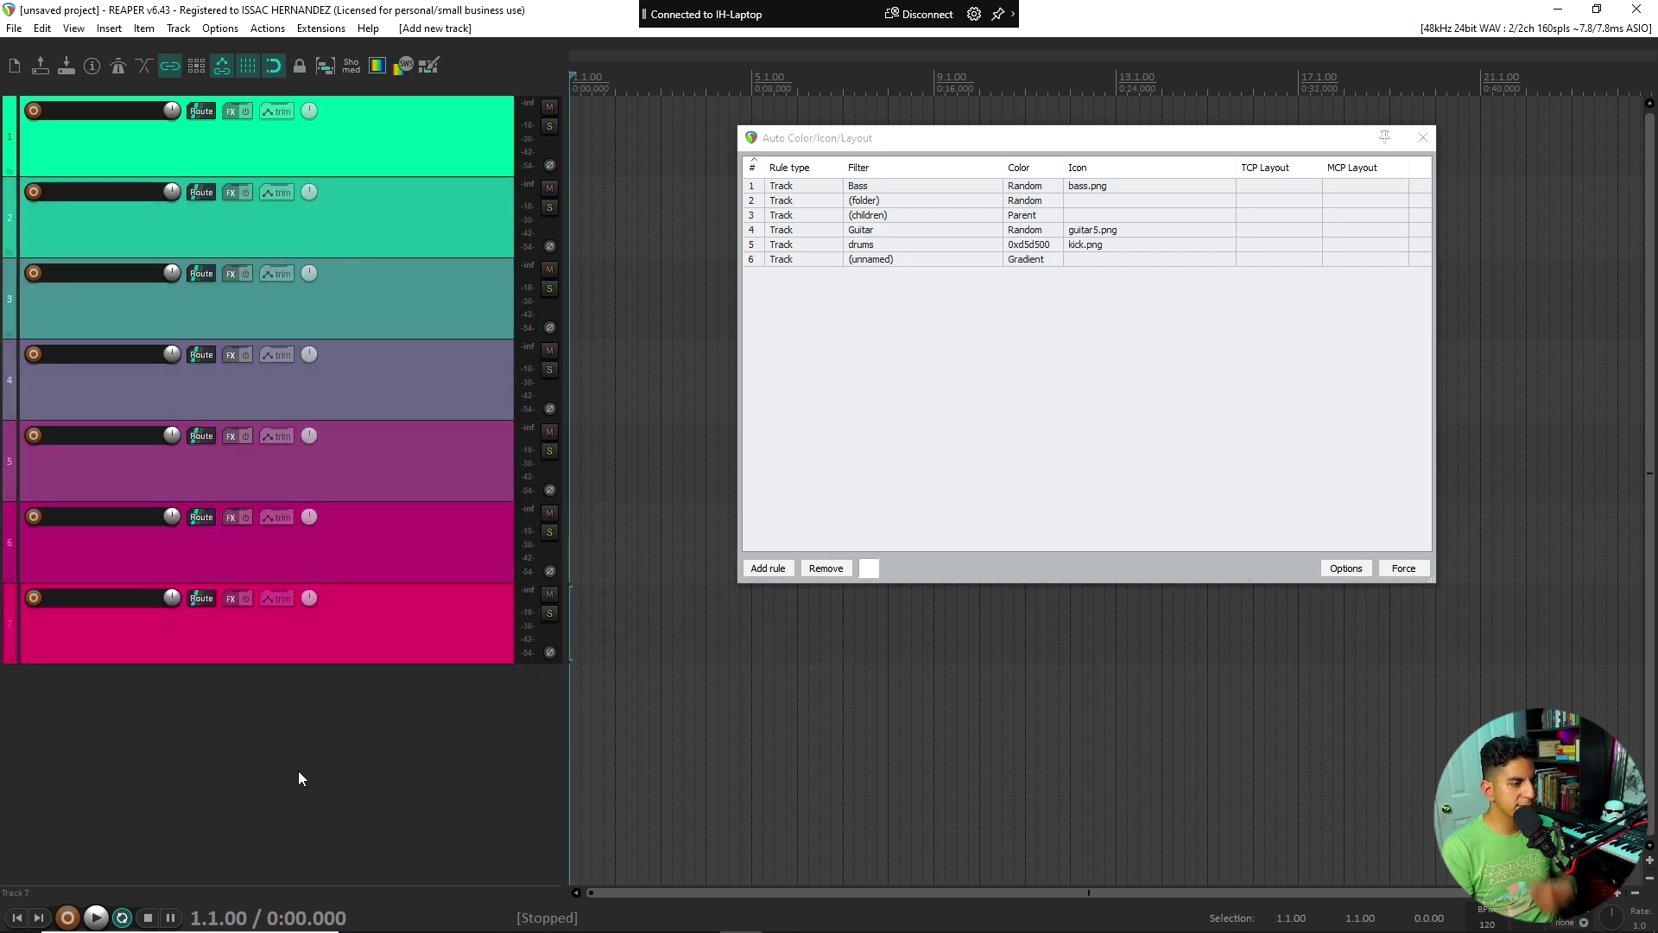
pyautogui.click(796, 289)
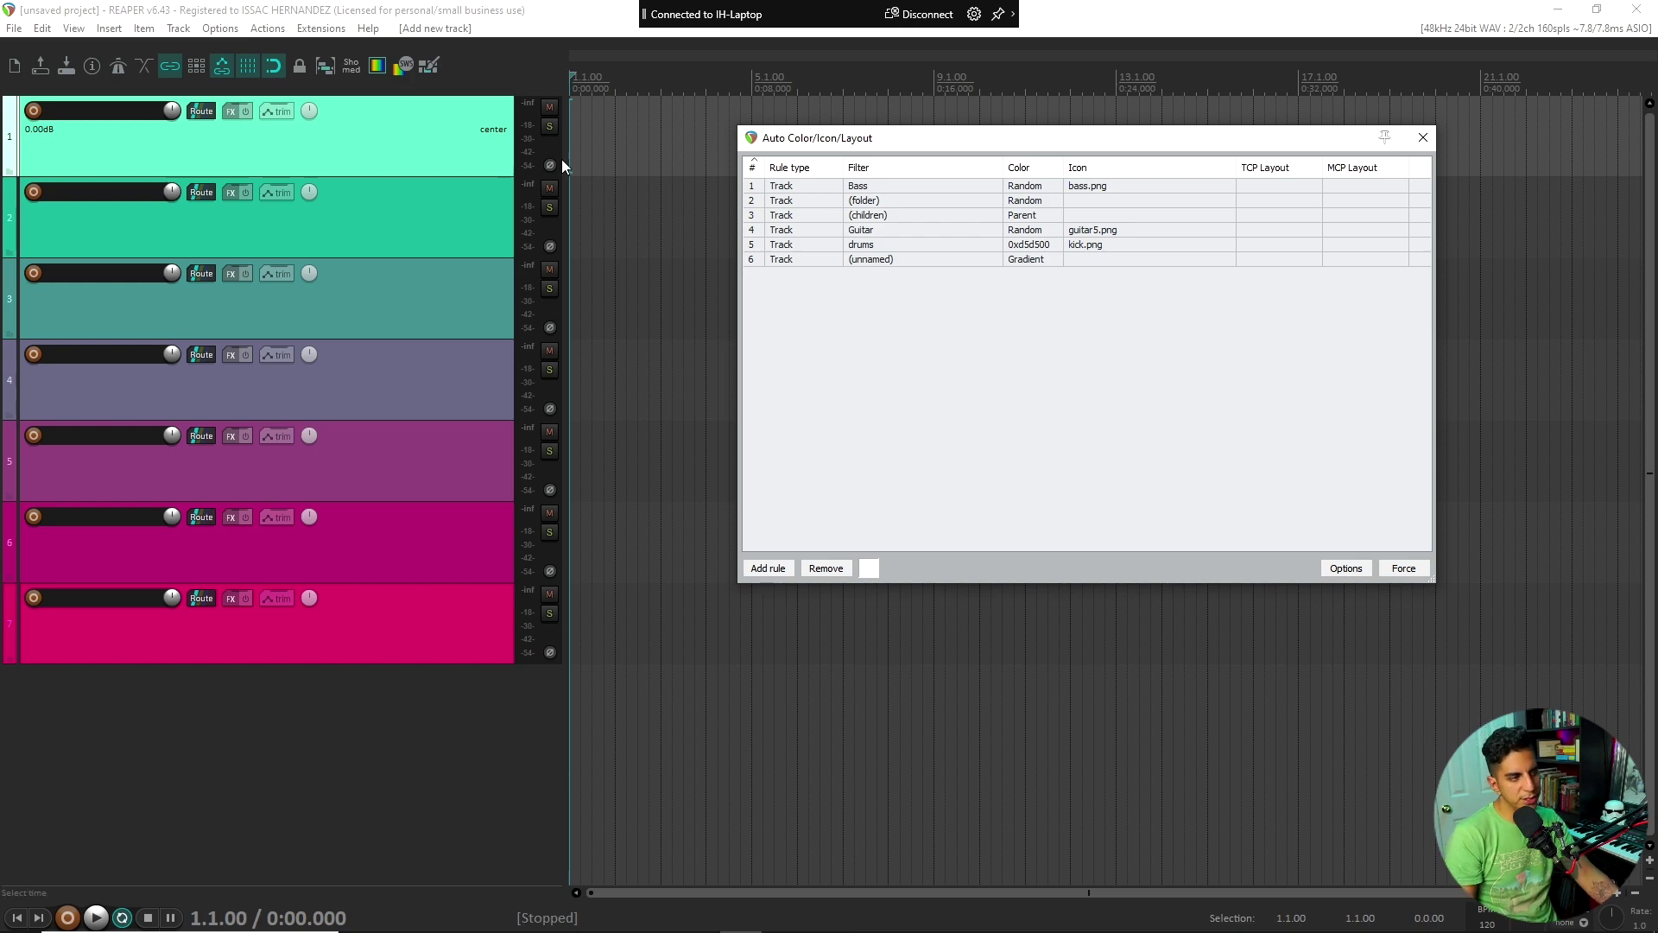
# Try naming the first track "bass" while the Bass rule uses a random color.
pyautogui.doubleClick(151, 108)
pyautogui.write('bass')
pyautogui.press('Return')
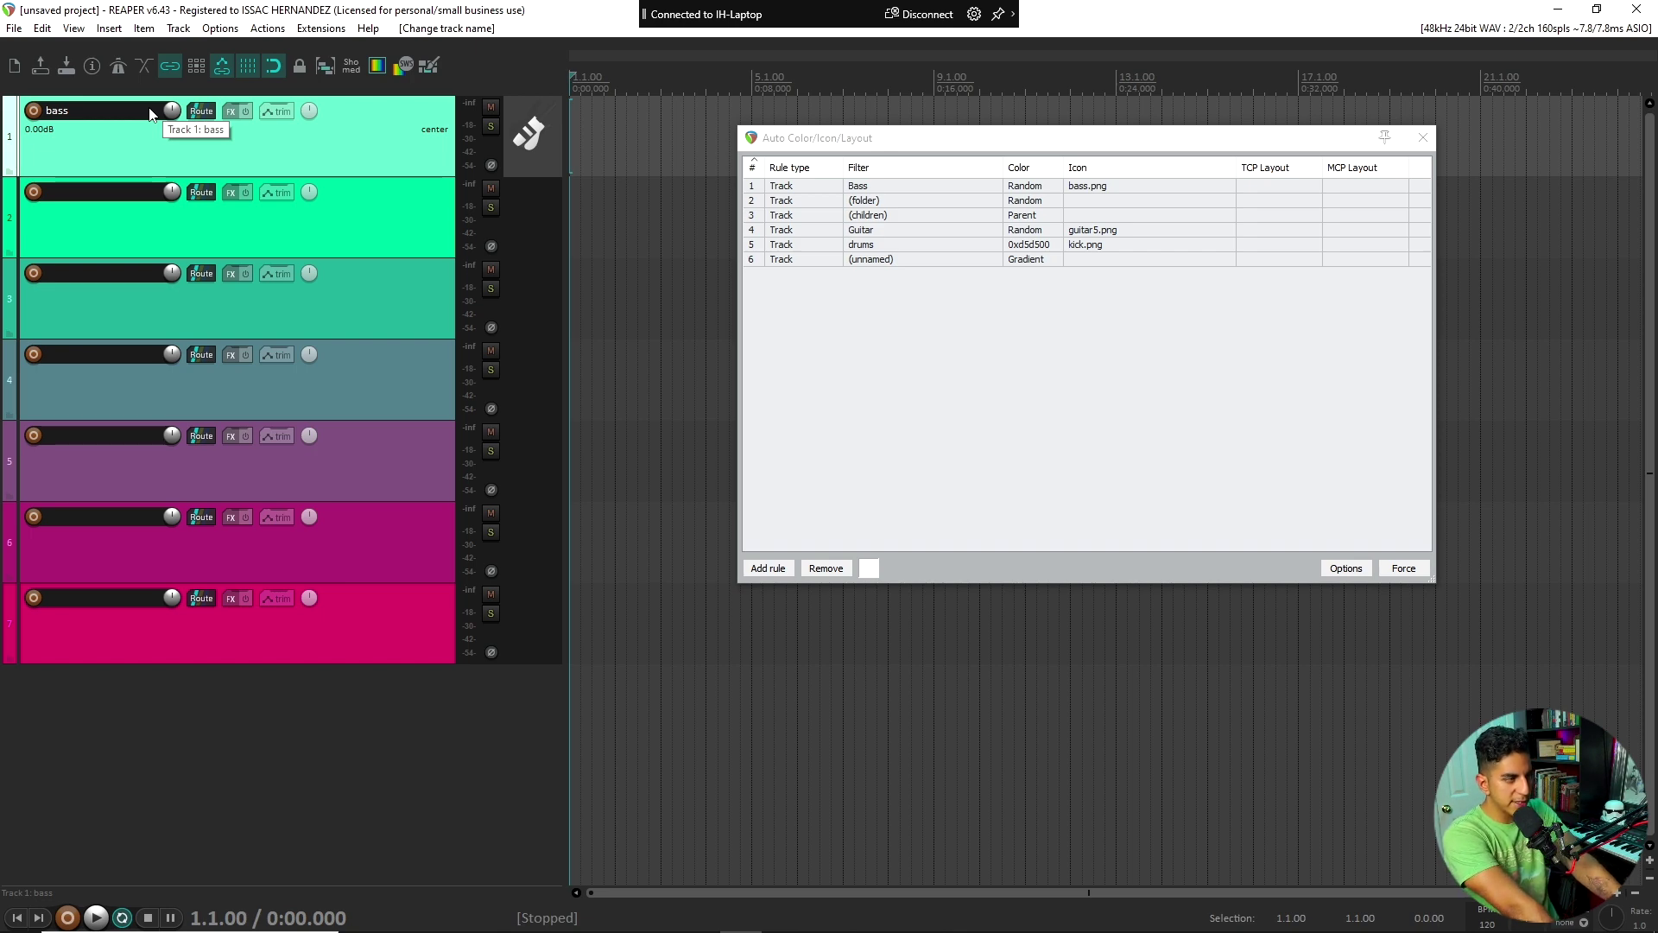
# Set the Bass rule's color to the custom green with hue 80, saturation 240 and luminosity 100.
pyautogui.rightClick(1022, 186)
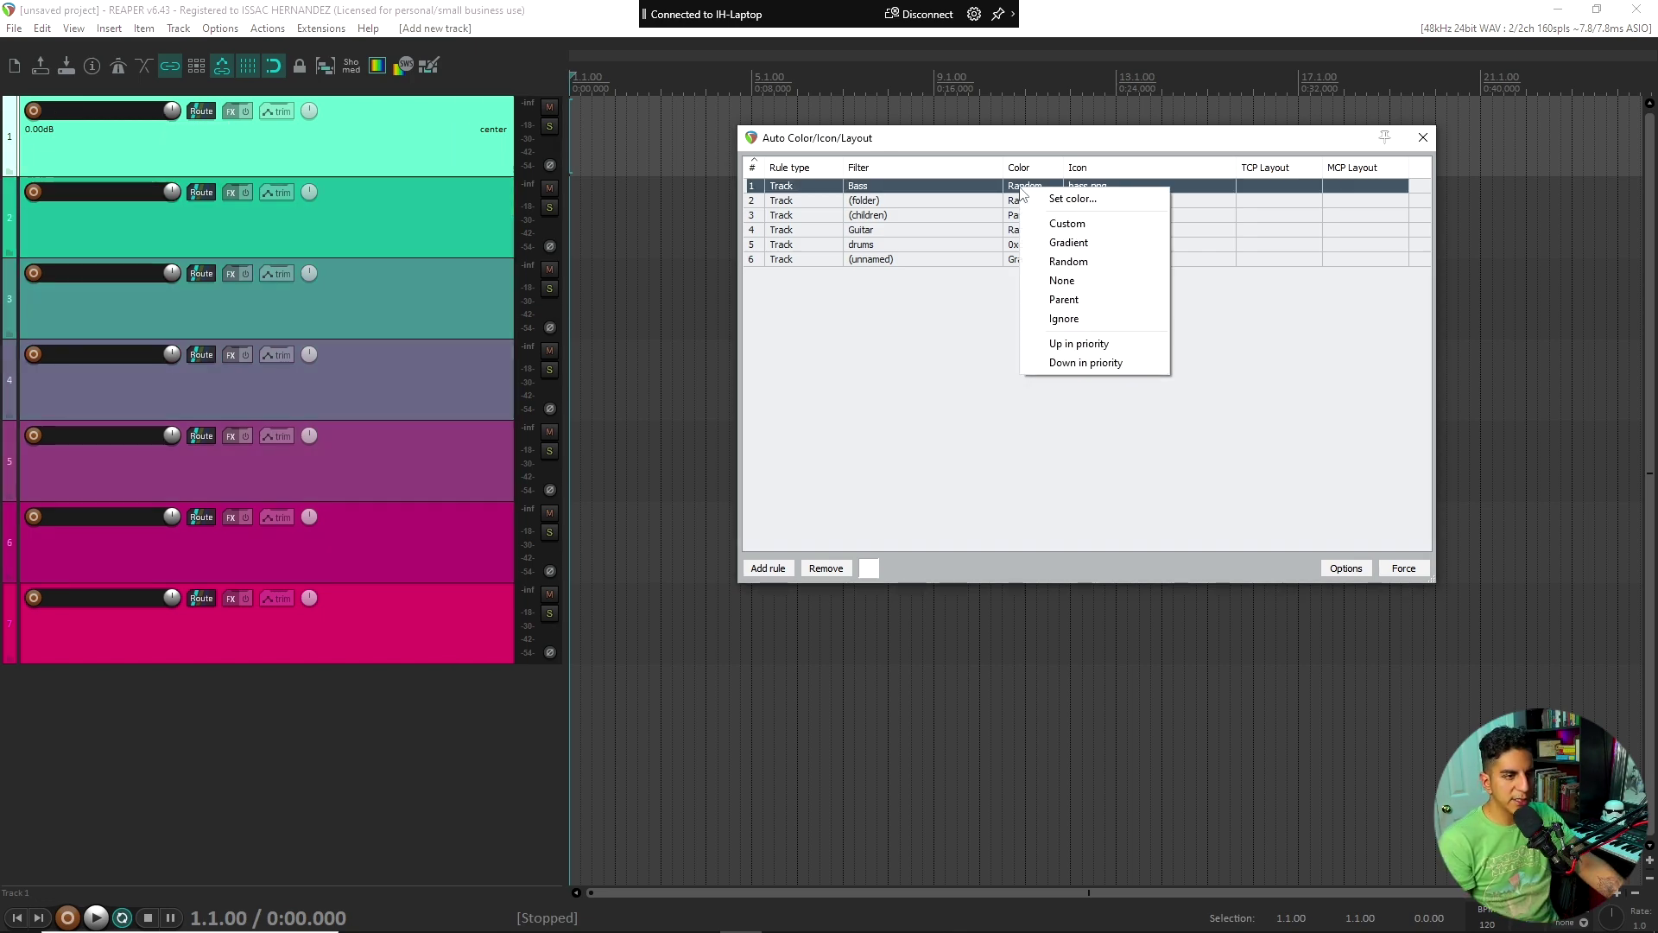
pyautogui.click(1086, 200)
pyautogui.click(916, 346)
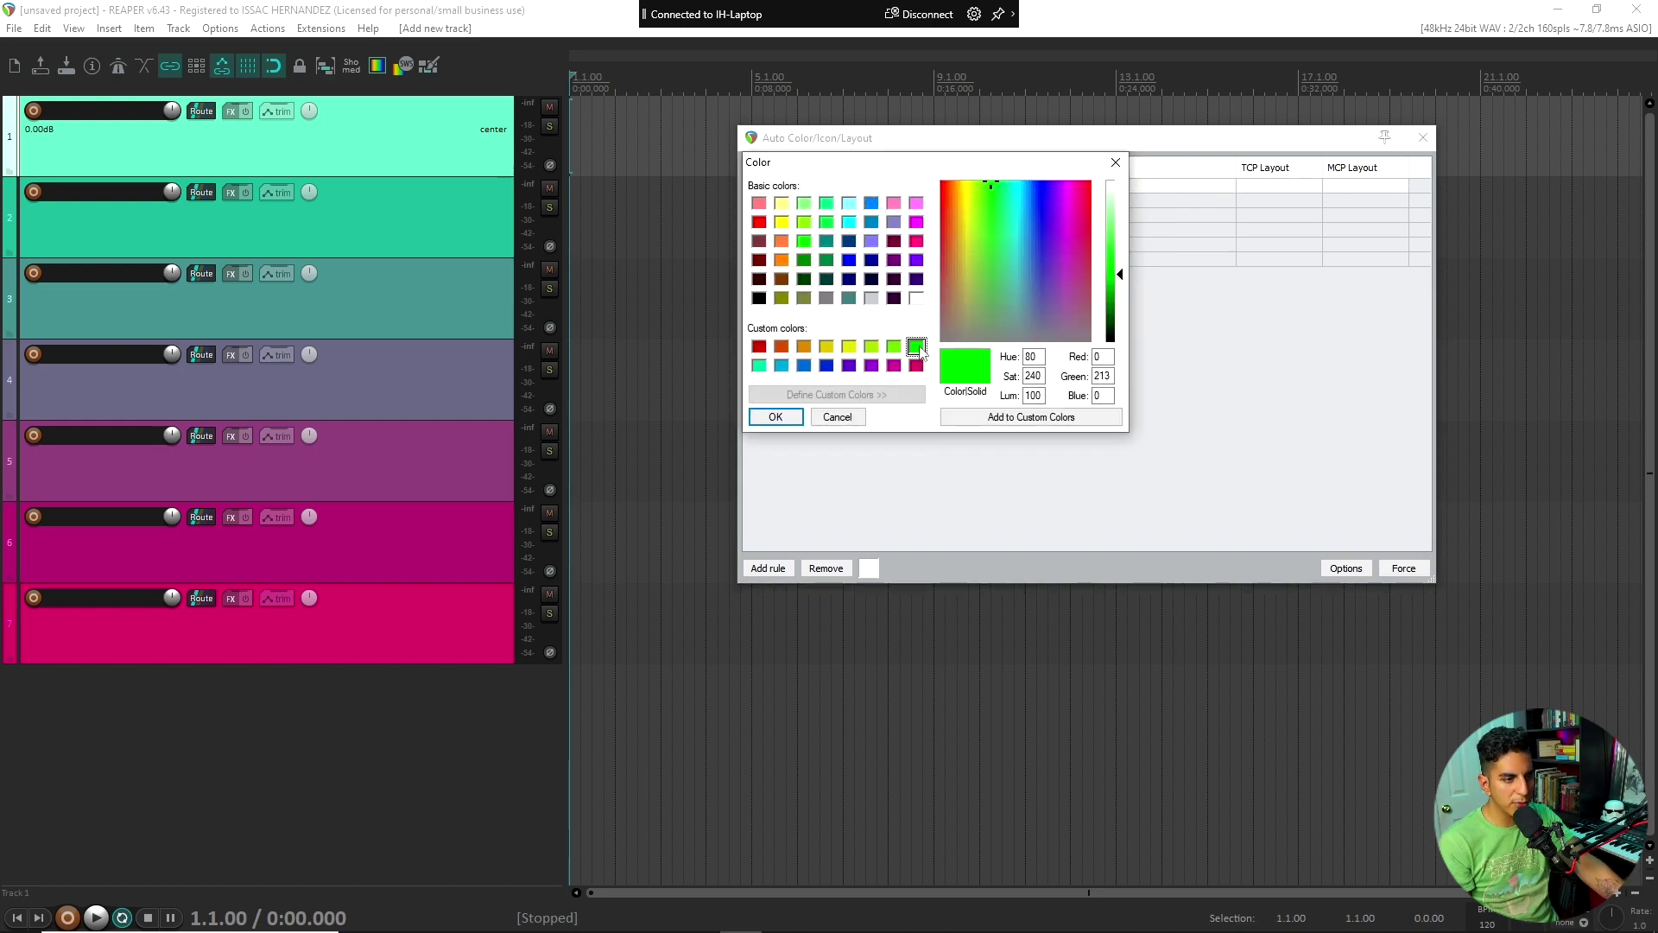
pyautogui.click(775, 417)
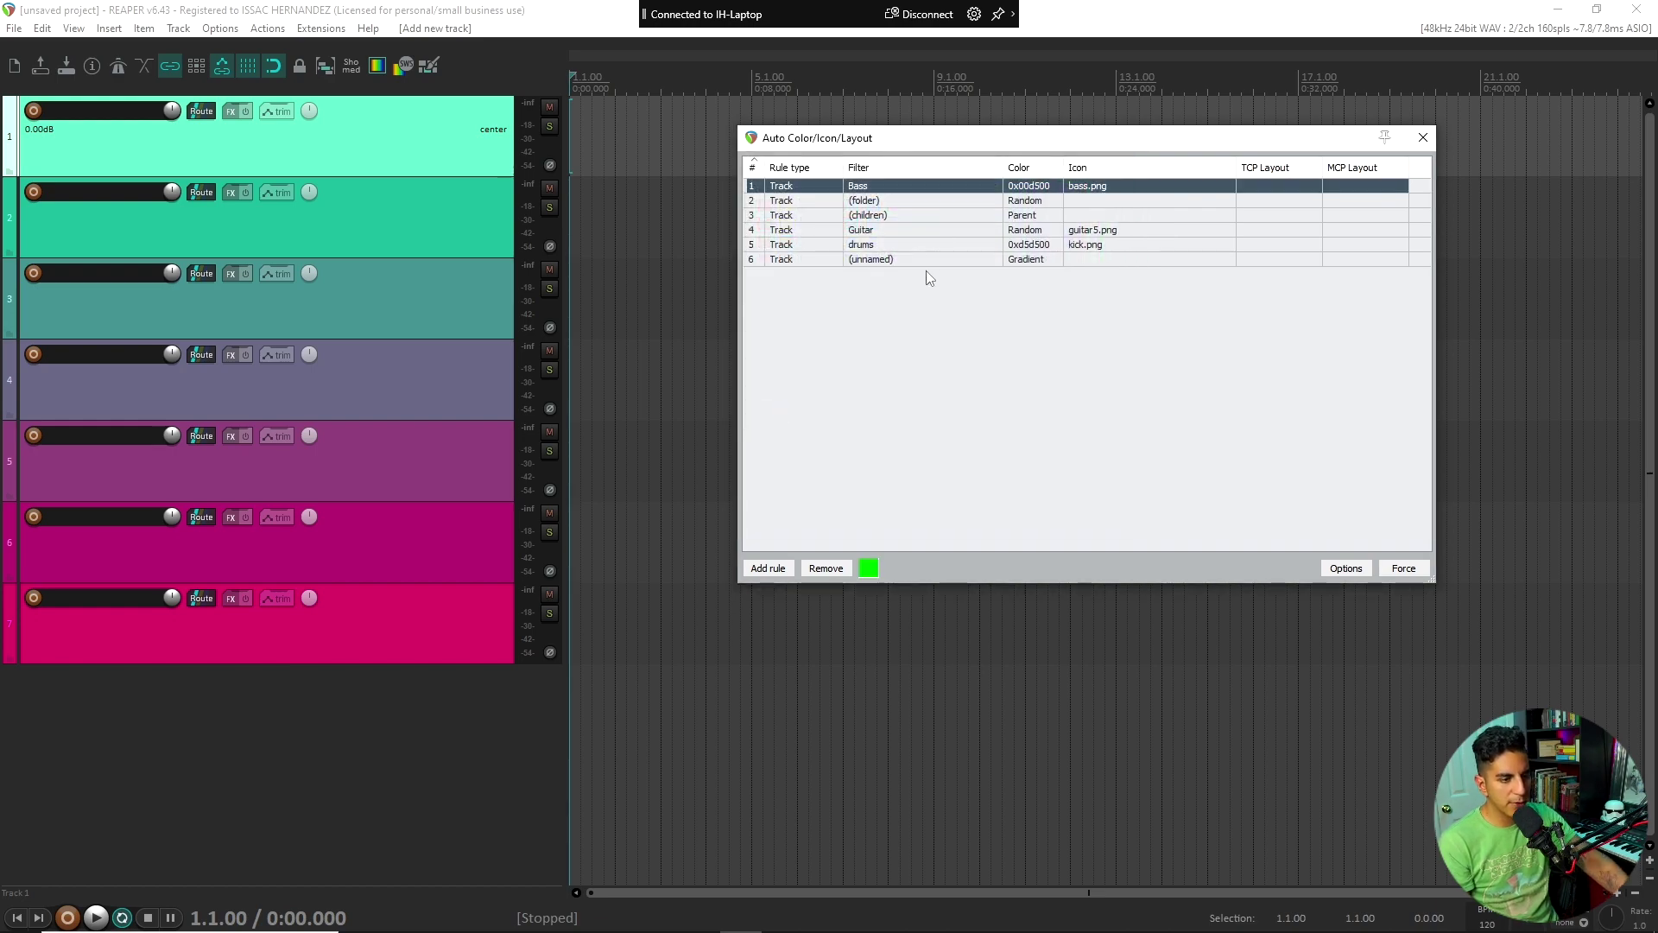
# Name the first track "bass" and compare the (unnamed) rule with the Bass rule.
pyautogui.doubleClick(96, 112)
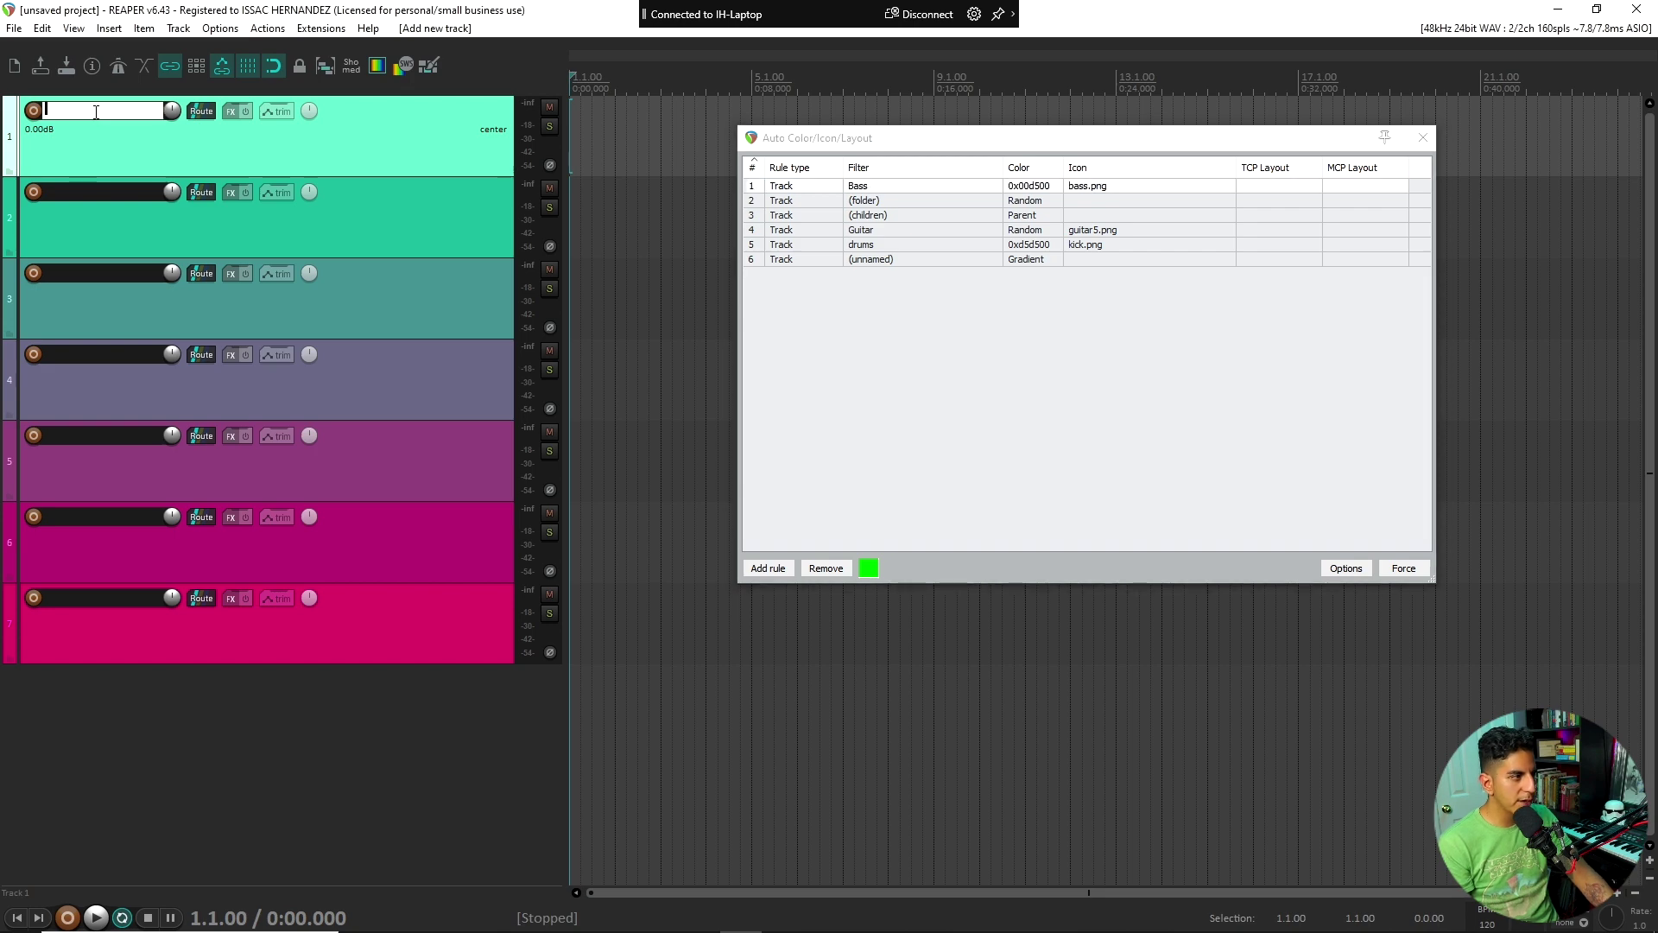
pyautogui.write('bass')
pyautogui.press('Return')
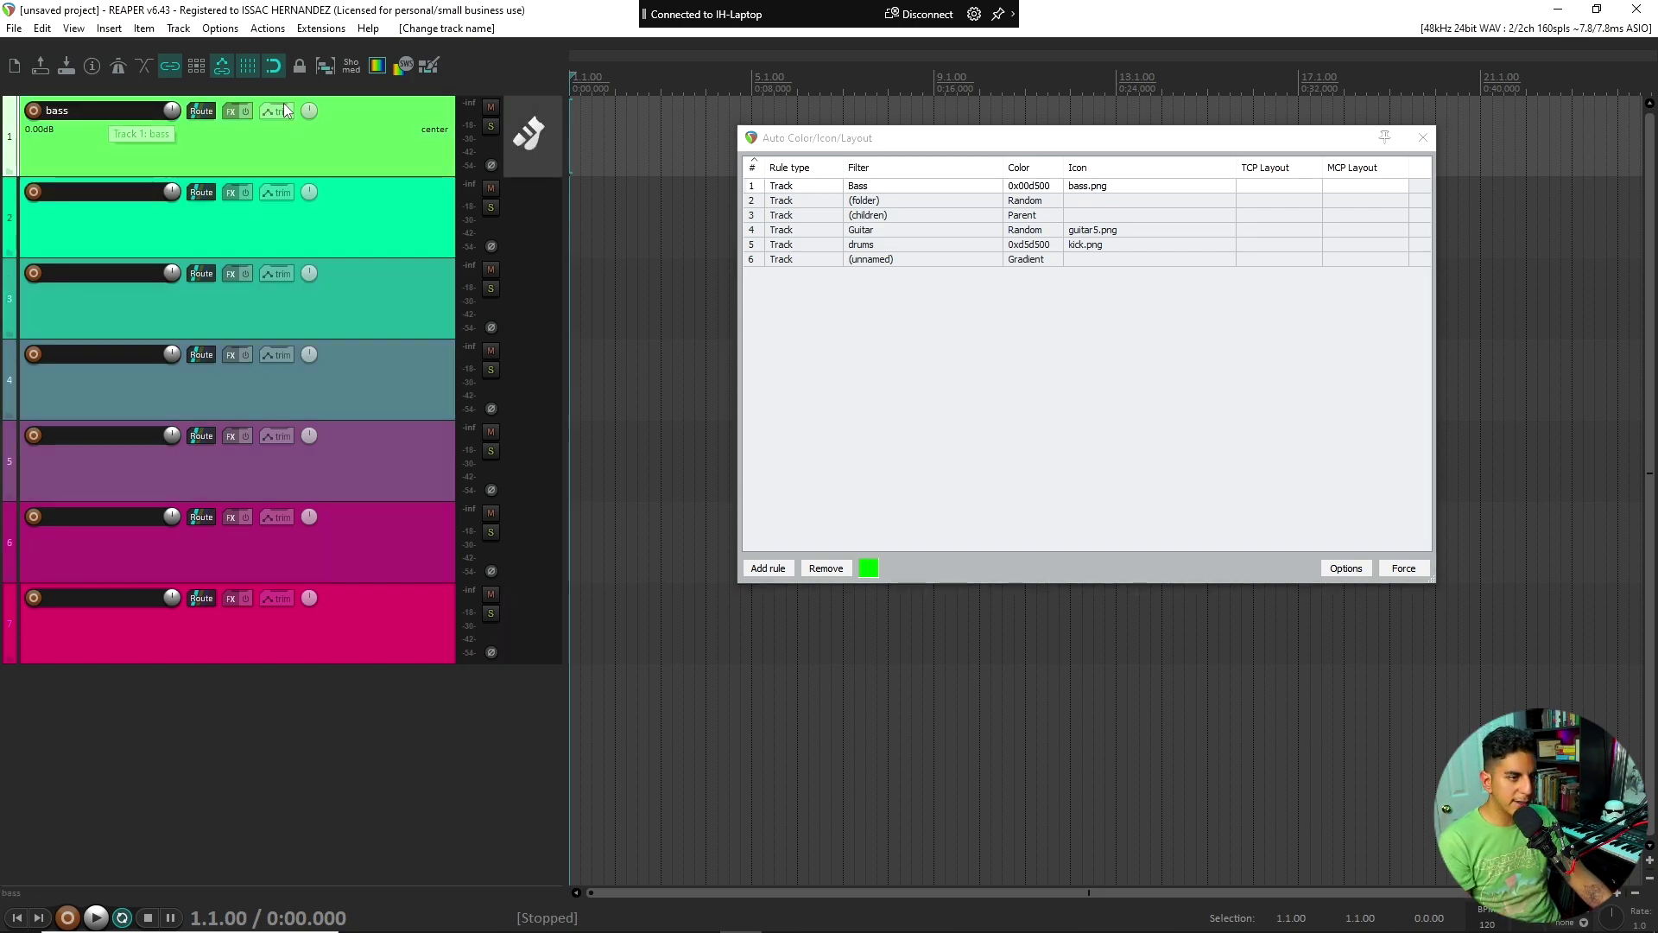
pyautogui.click(889, 261)
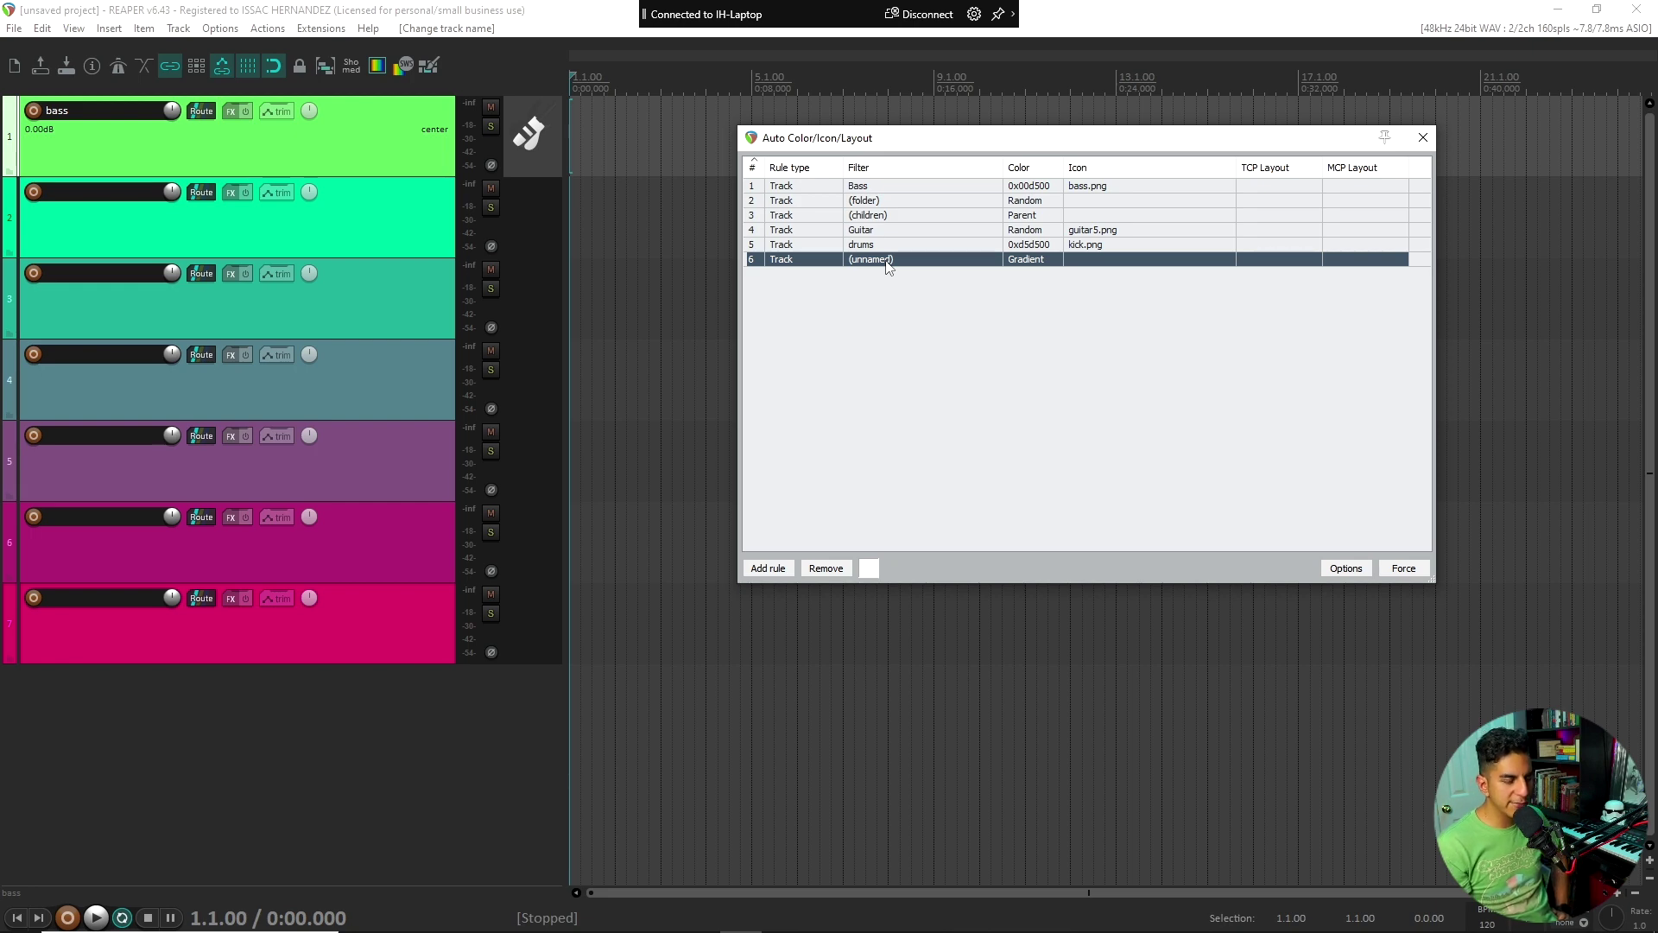
pyautogui.click(865, 188)
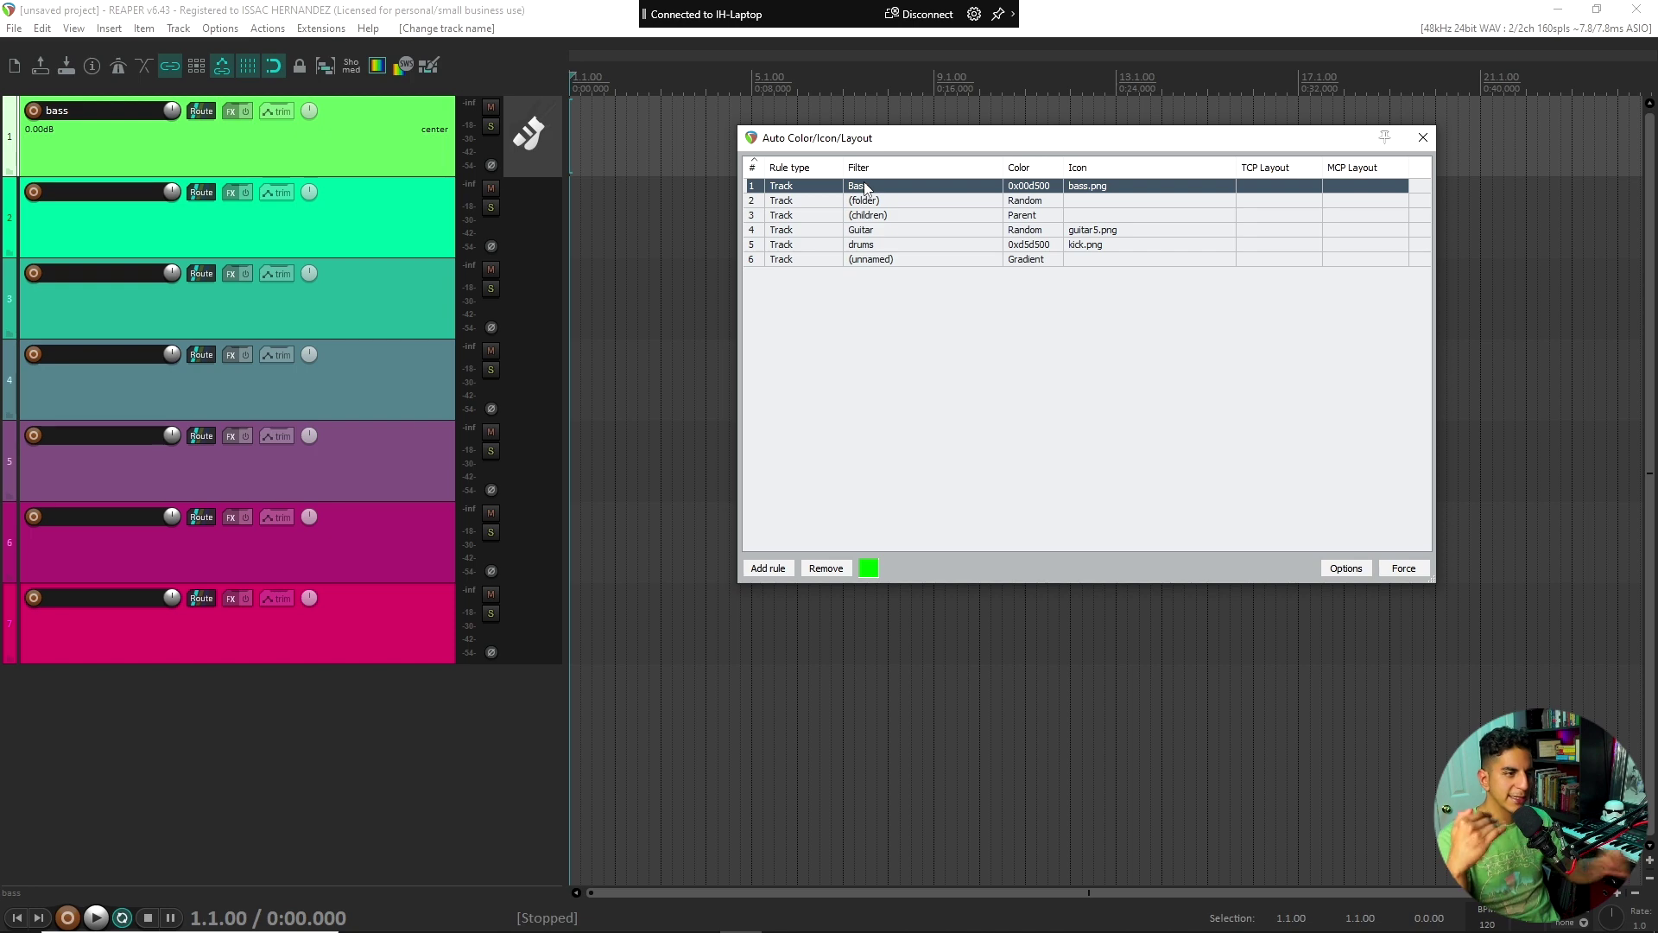
# Add a new rule of type Region with the filter "verse".
pyautogui.click(768, 567)
pyautogui.click(793, 276)
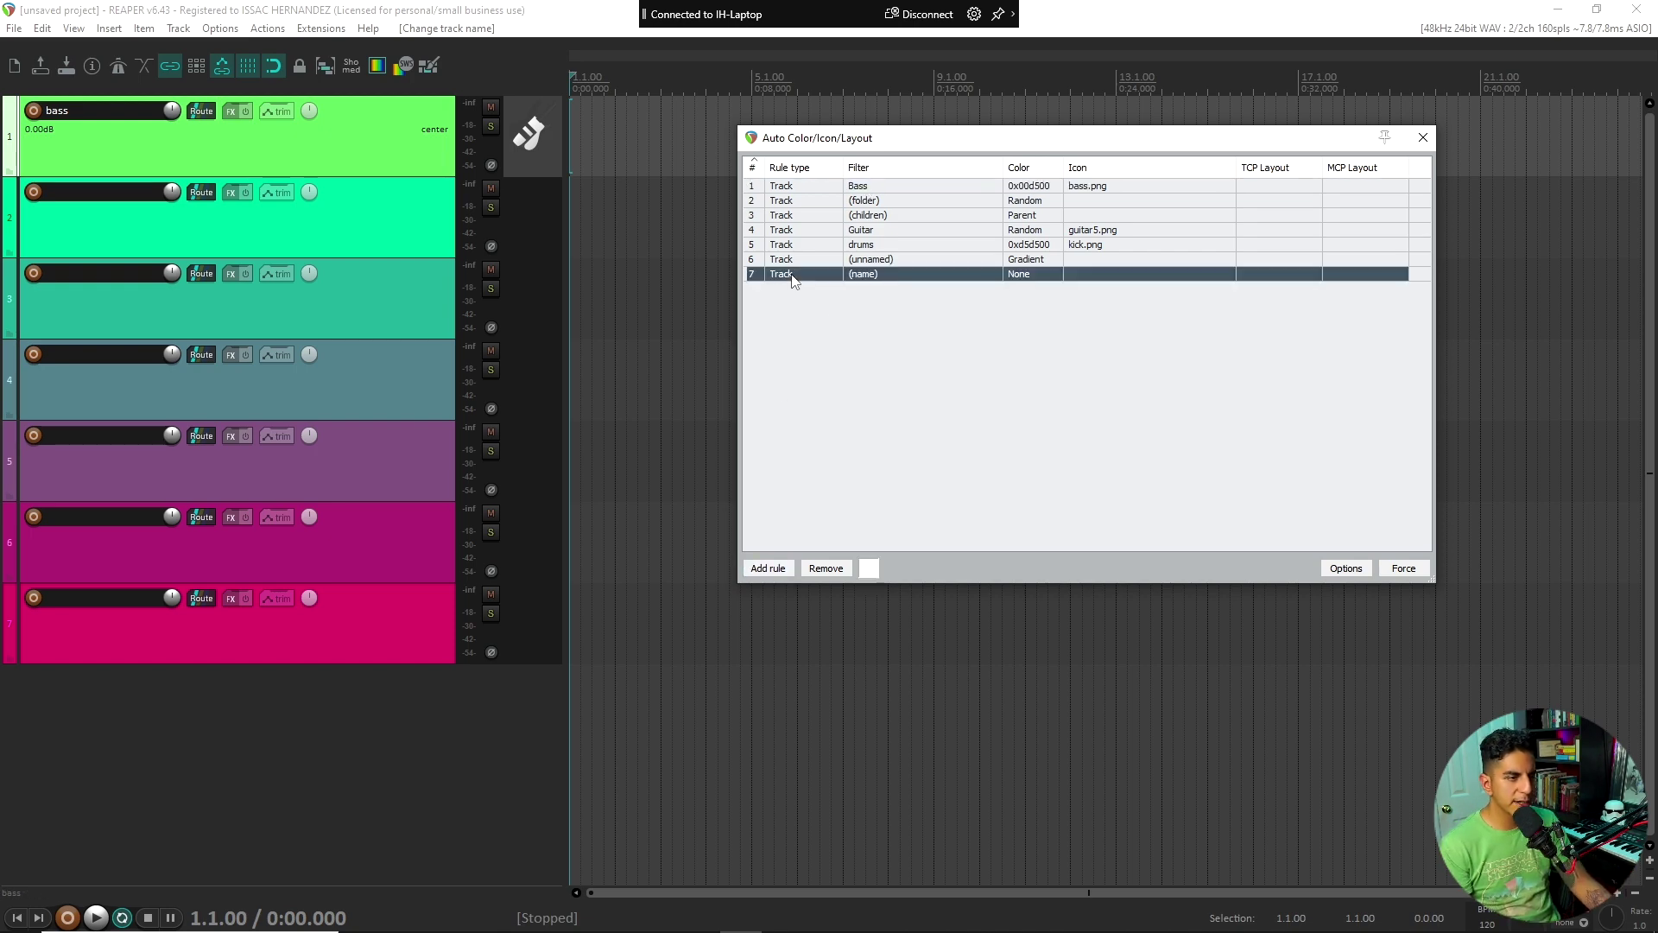
pyautogui.rightClick(793, 275)
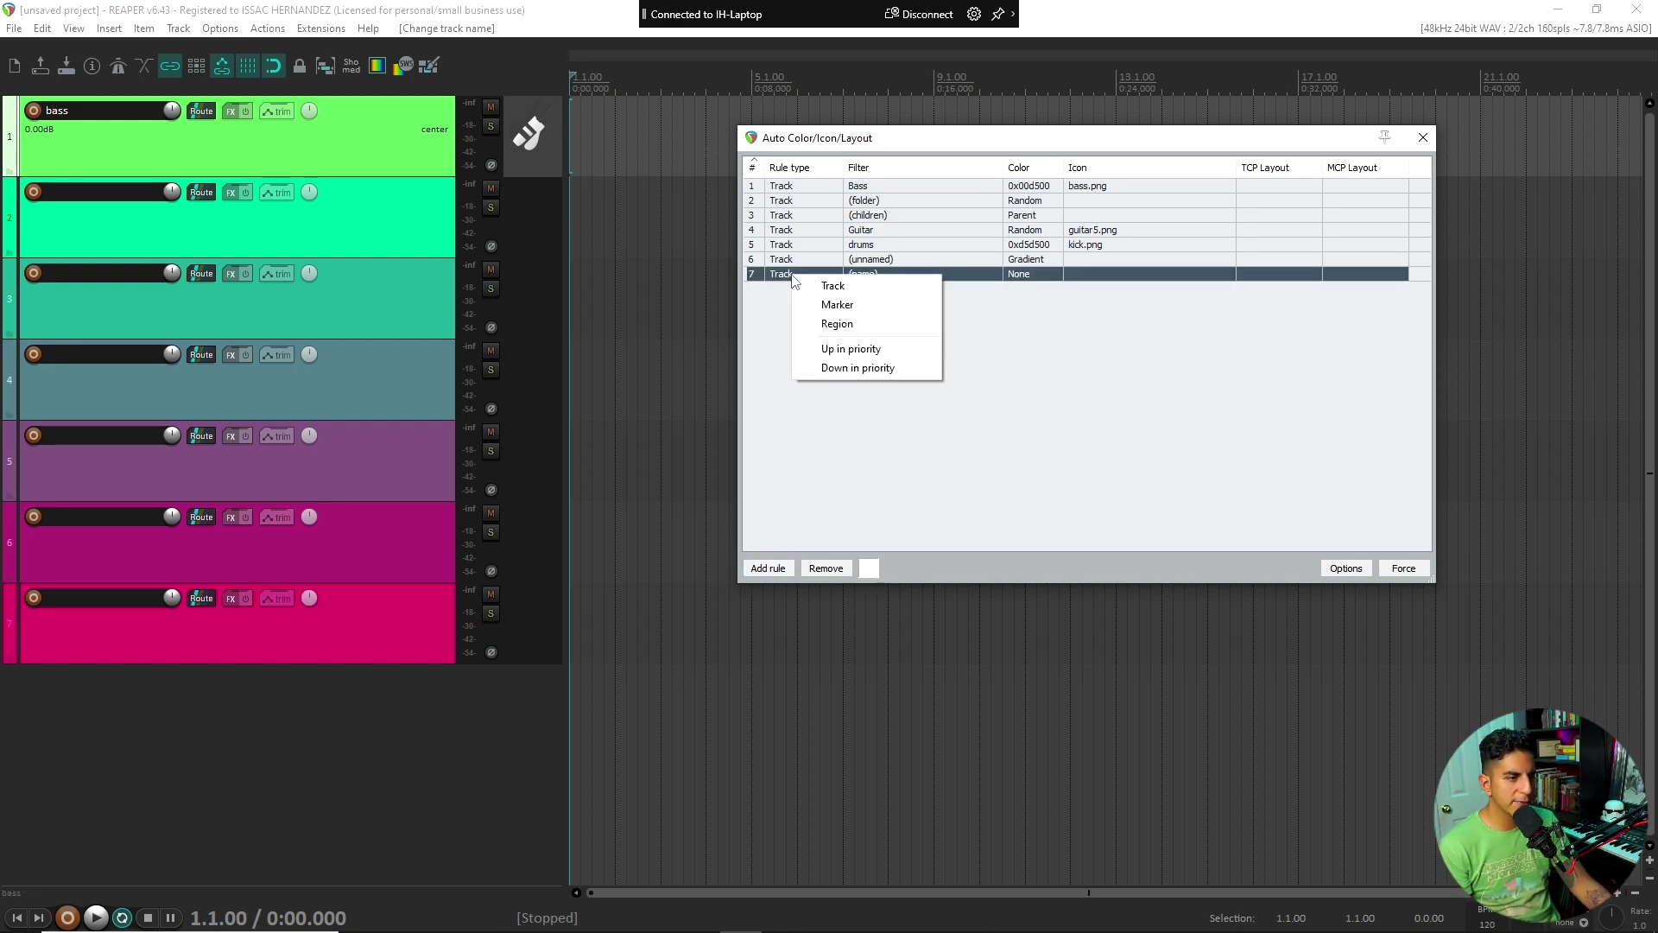
pyautogui.click(837, 324)
pyautogui.doubleClick(864, 273)
pyautogui.write('verse')
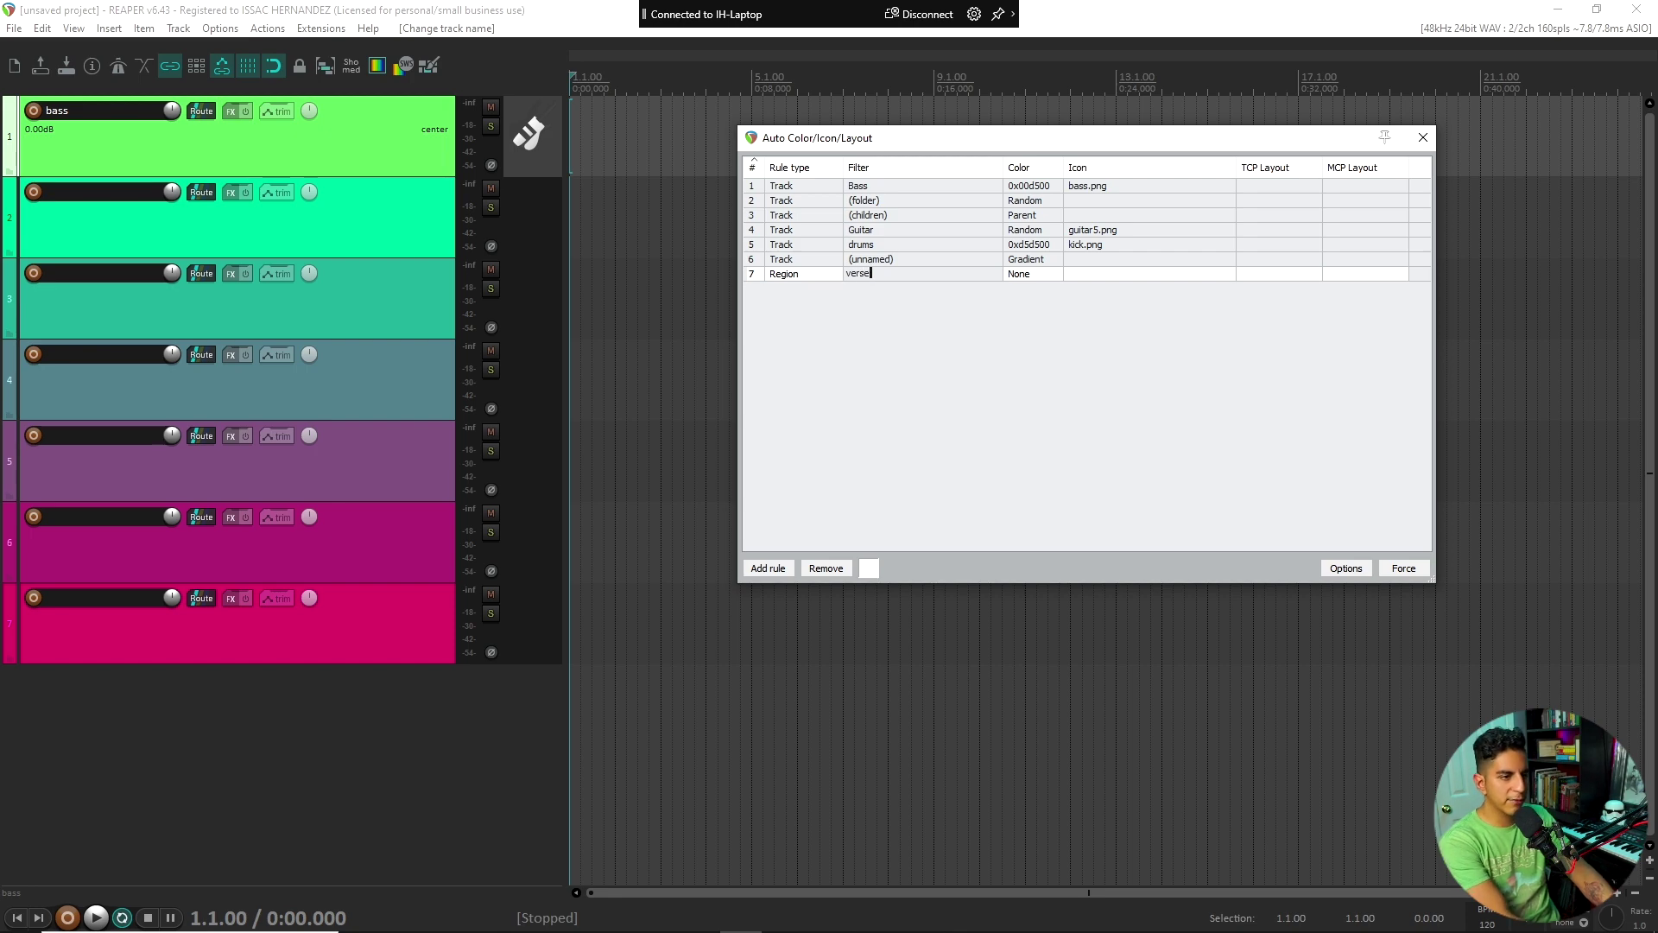
# Set the verse region rule's color to red (0xff0000).
pyautogui.click(1012, 282)
pyautogui.rightClick(1037, 275)
pyautogui.click(1062, 283)
pyautogui.click(775, 417)
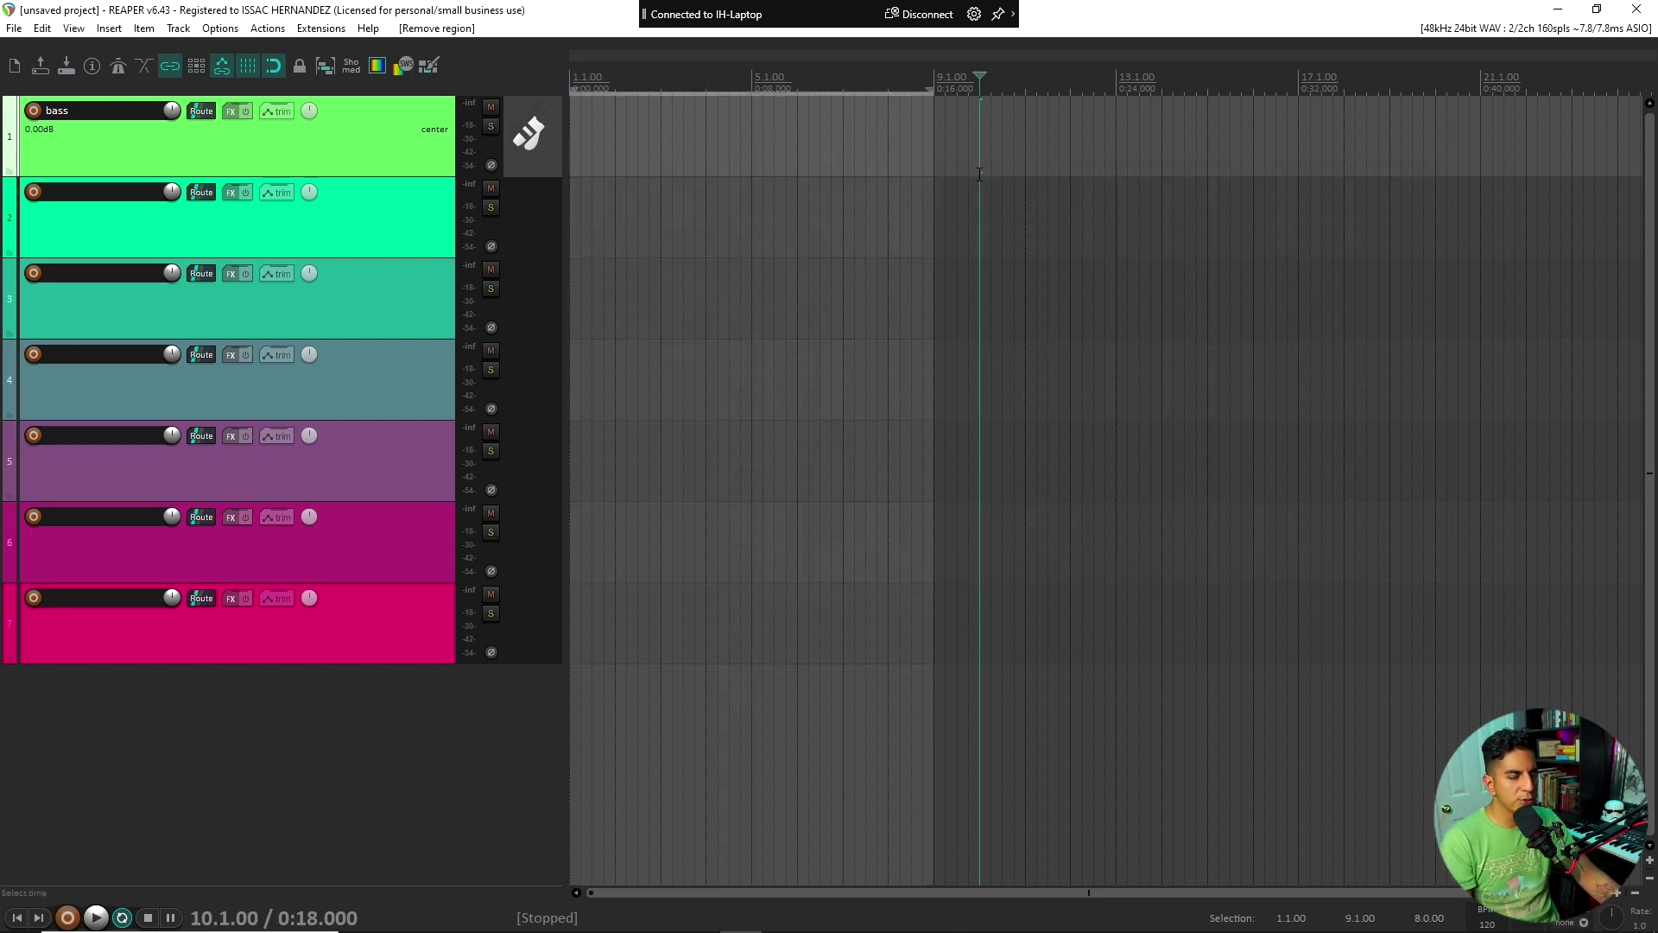
# Create a region from the time selection between 1.1.00 and 9.1.00 and name it "verse".
pyautogui.rightClick(793, 75)
pyautogui.click(864, 185)
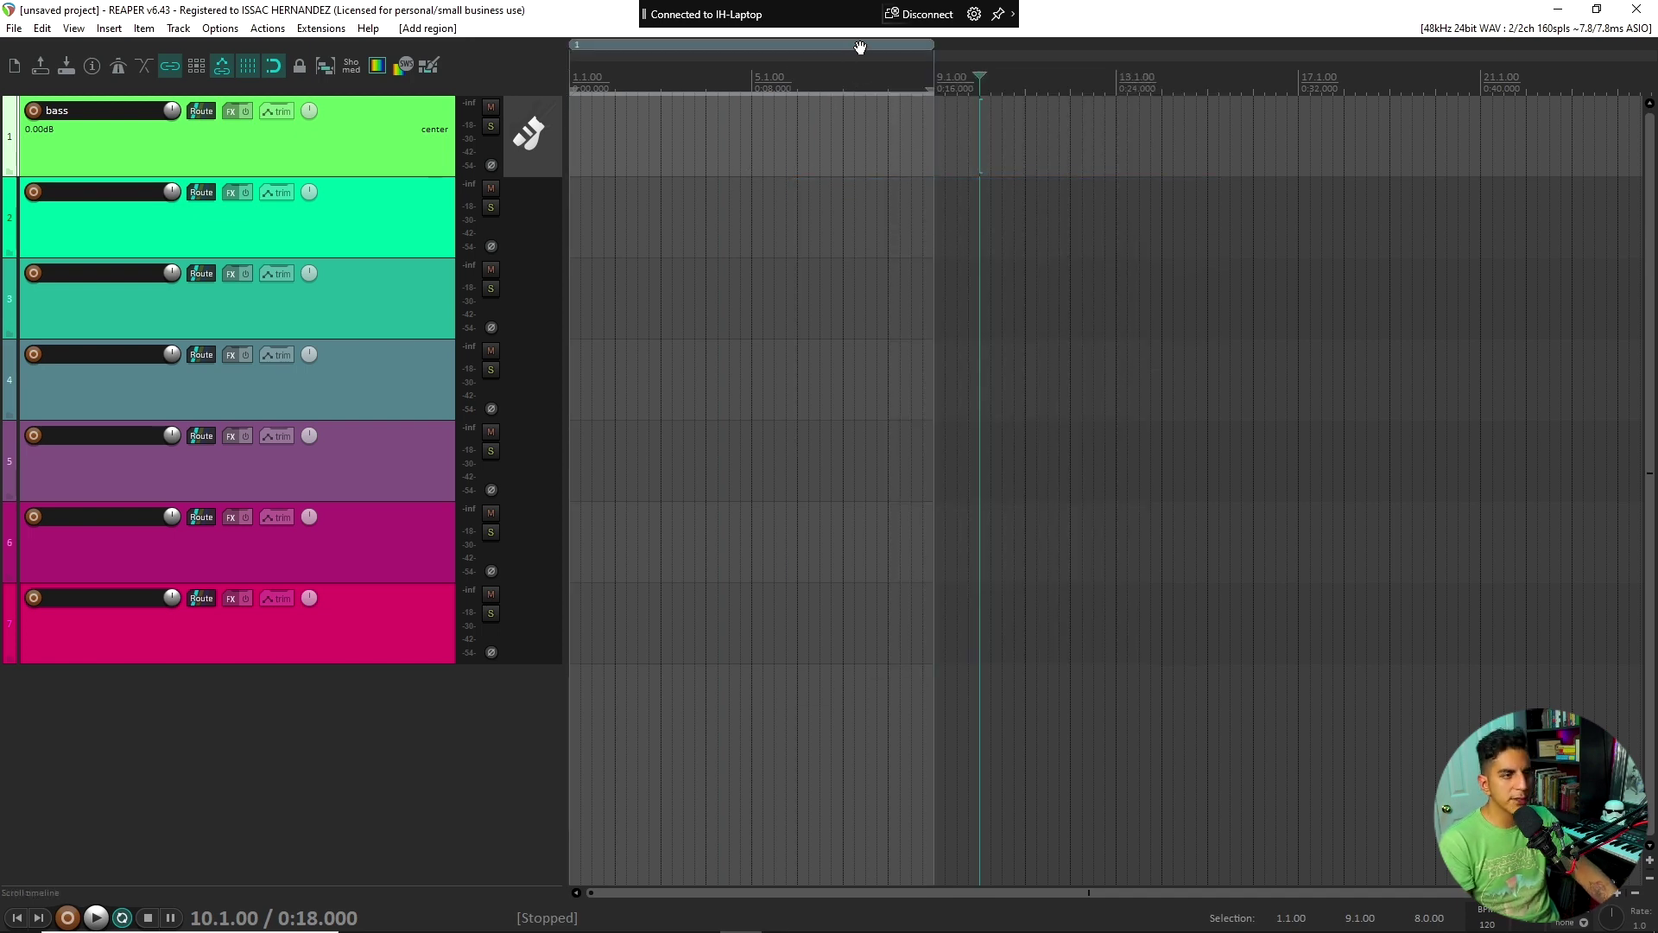
pyautogui.rightClick(861, 47)
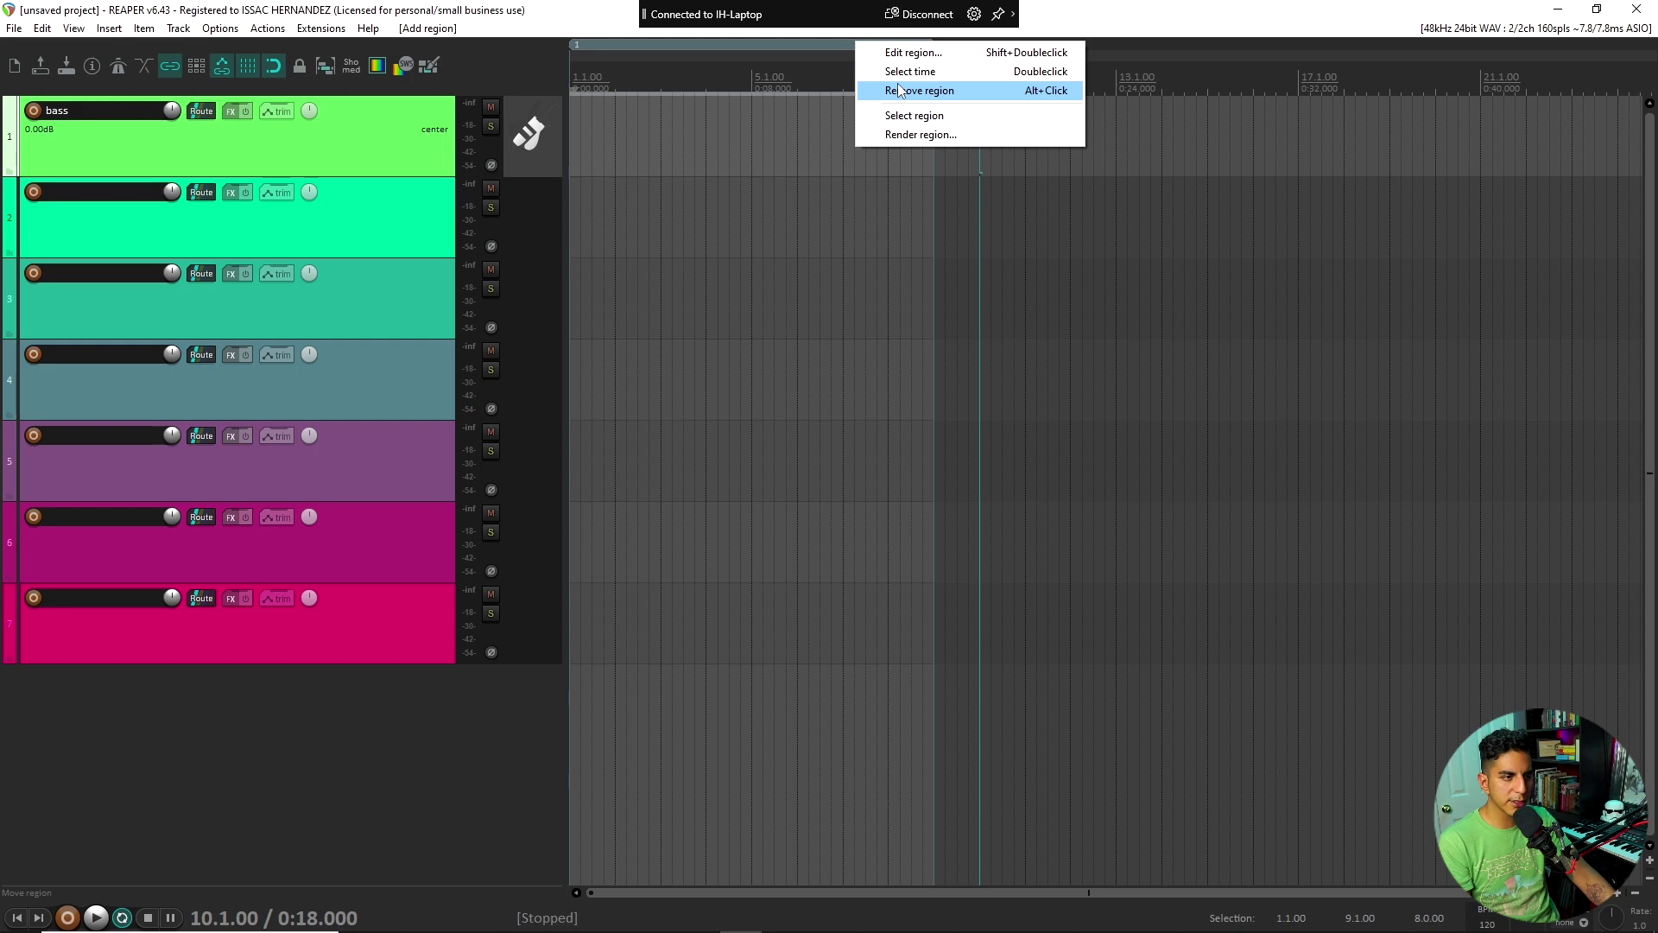
pyautogui.click(907, 53)
pyautogui.write('verse')
pyautogui.press('Return')
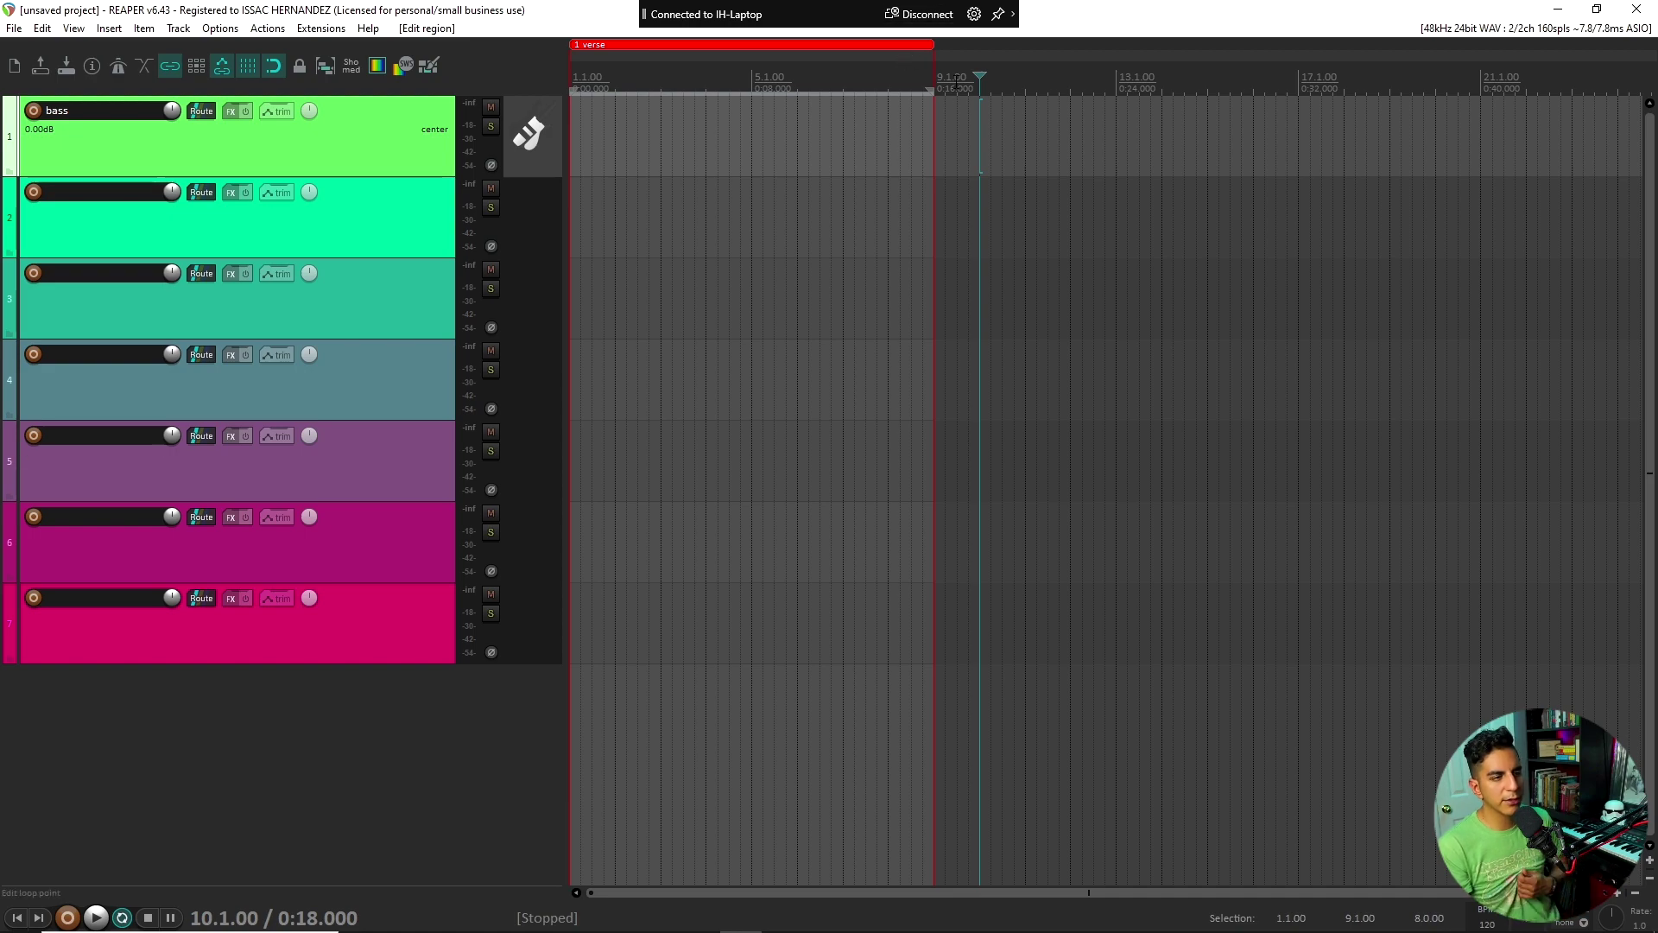
# Reopen the Auto Color/Icon/Layout rules and add an eighth rule of type Region with the (any) filter.
pyautogui.click(322, 27)
pyautogui.click(346, 93)
pyautogui.rightClick(779, 292)
pyautogui.click(799, 340)
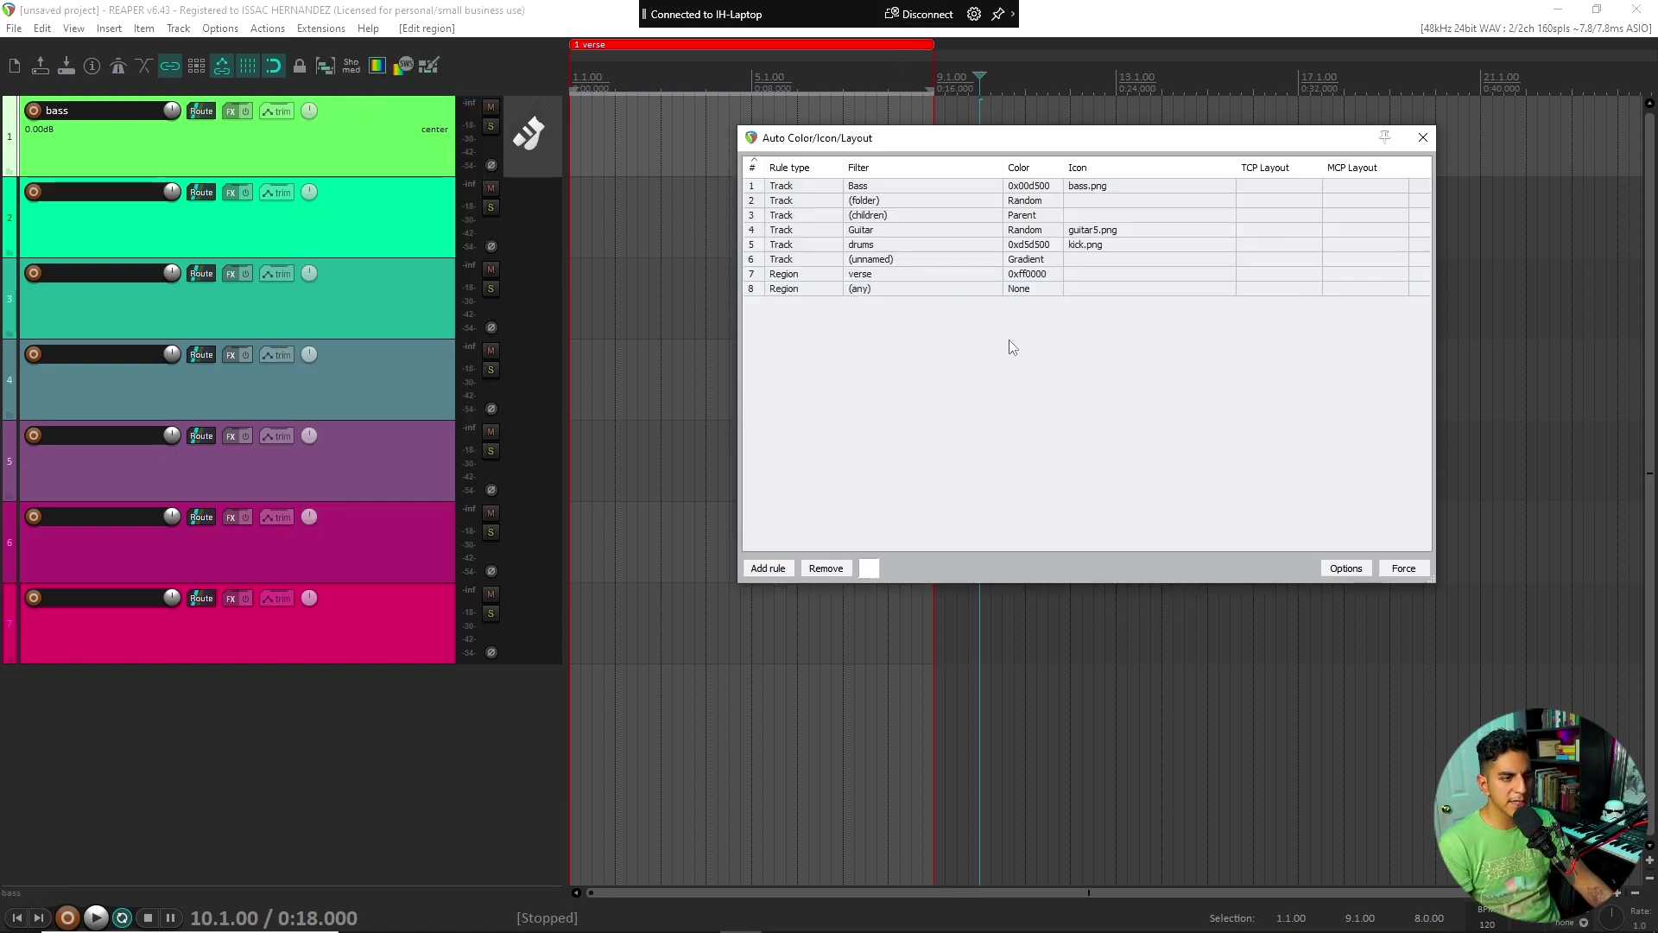
# Set the (any) region rule's color to the custom blue with red 0, green 53 and blue 213.
pyautogui.rightClick(1025, 290)
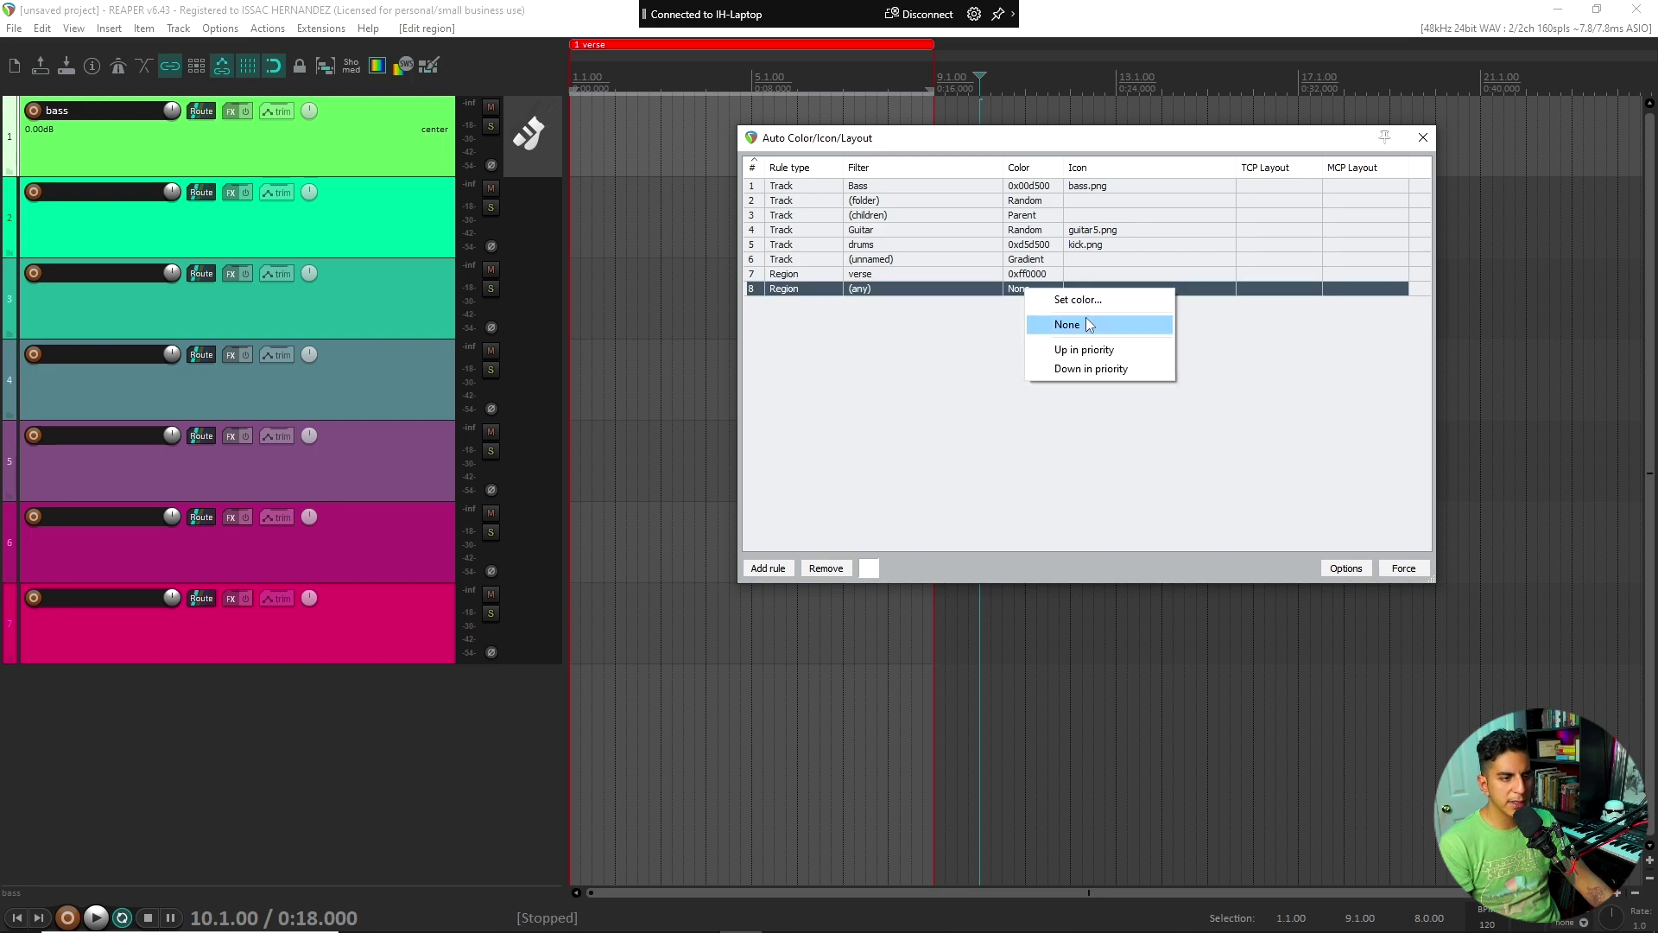
pyautogui.click(1078, 300)
pyautogui.click(827, 366)
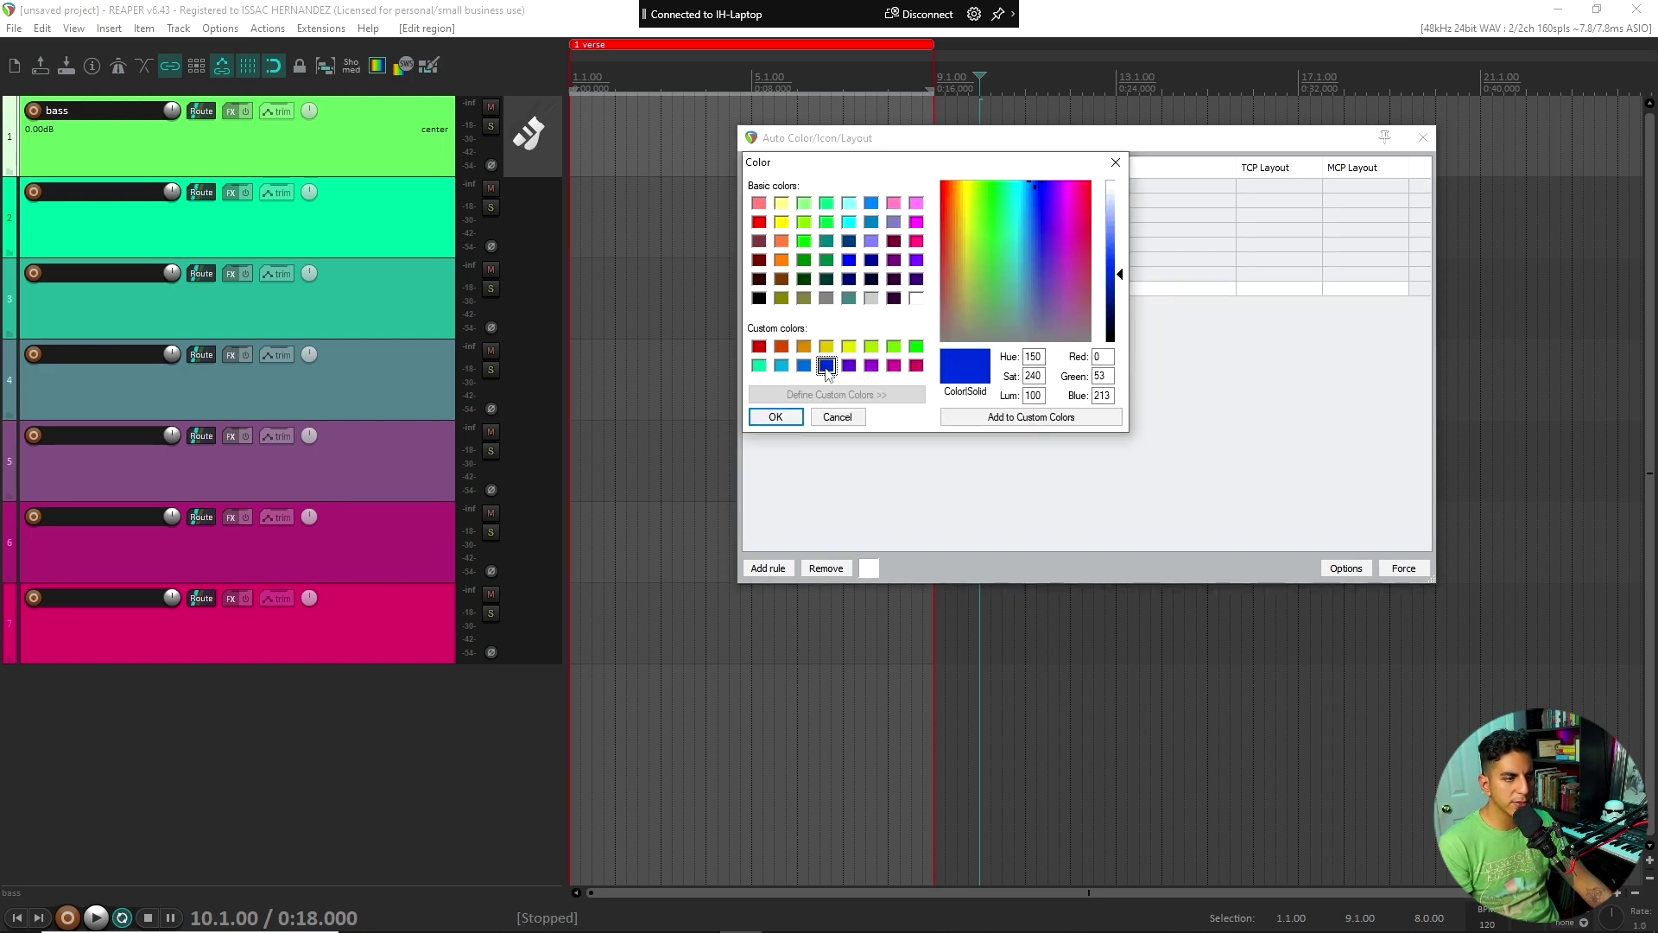
pyautogui.click(775, 416)
# Select the time range from 10.1.00 to 17.2.00 and create an unnamed region from it.
pyautogui.moveTo(983, 82); pyautogui.dragTo(1313, 82)
pyautogui.rightClick(1066, 79)
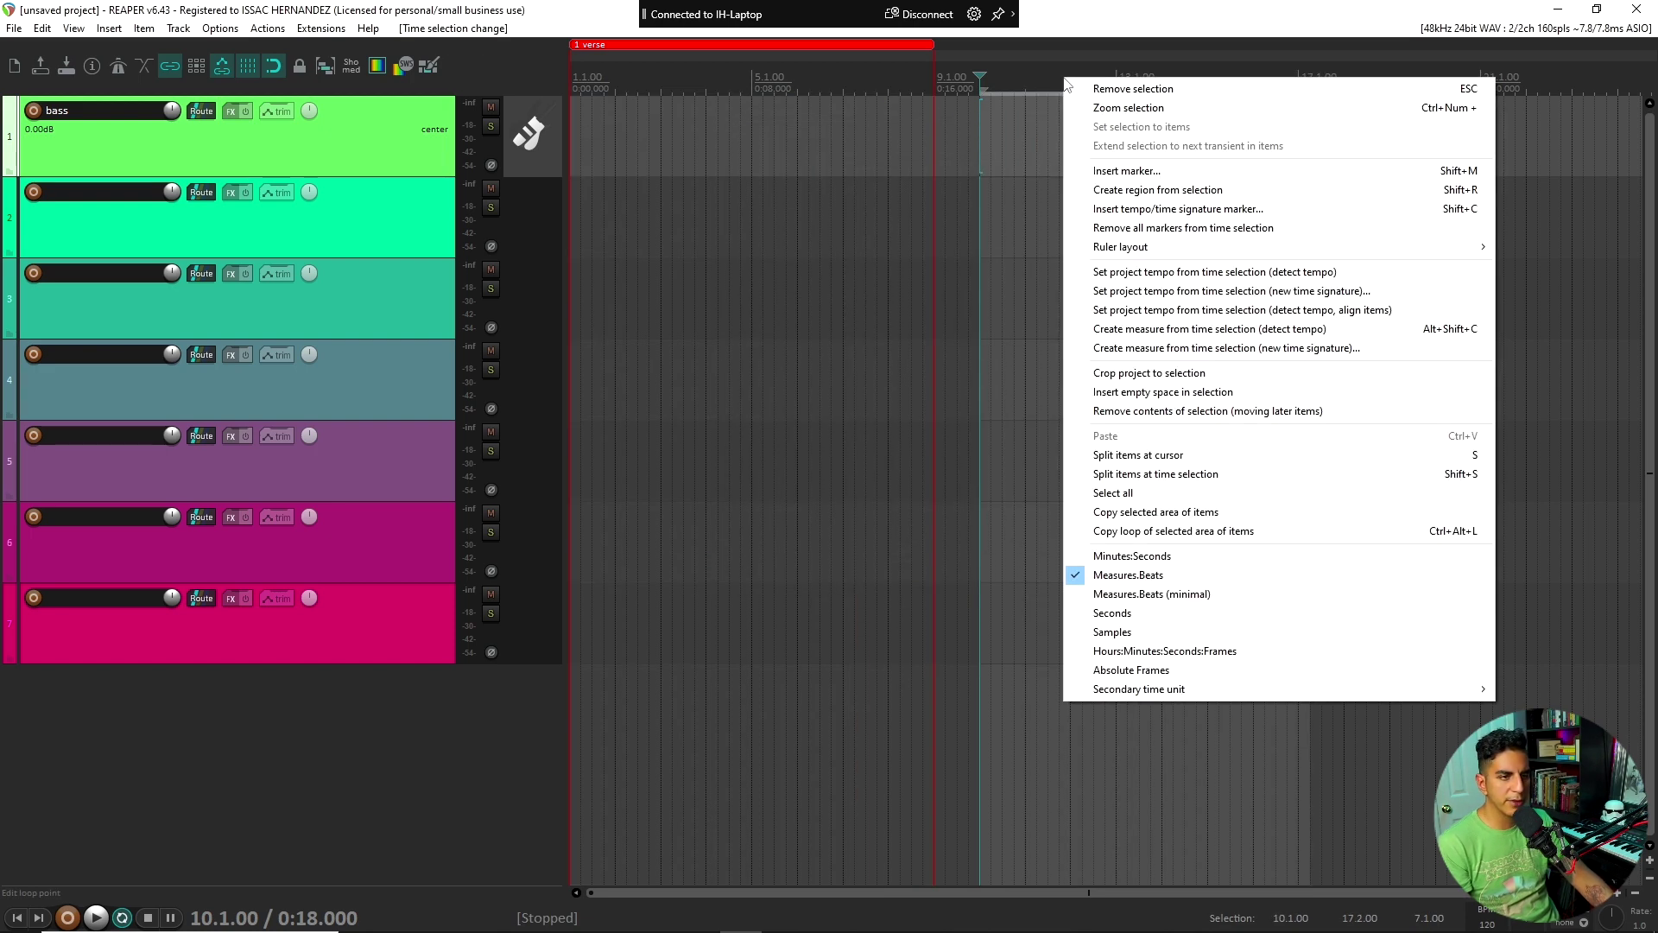
pyautogui.click(1130, 188)
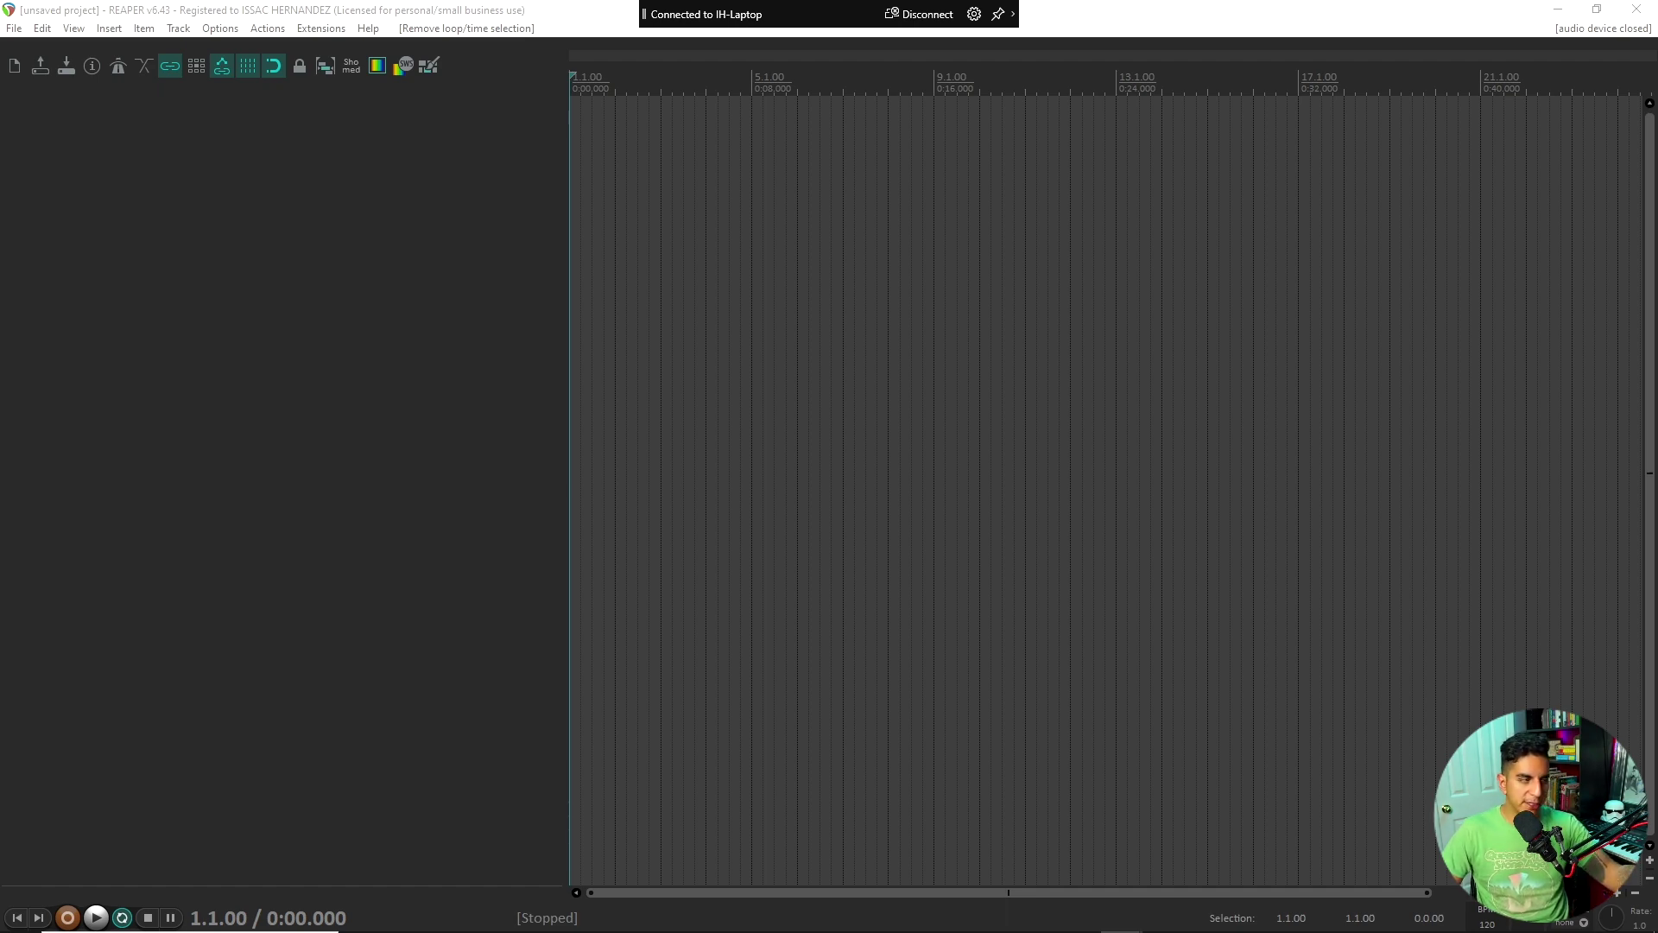
# Switch to the browser and review the installation instructions and download links for EvilDragon's Color Toolbar v2.5.
pyautogui.hotkey('alt', 'Tab')
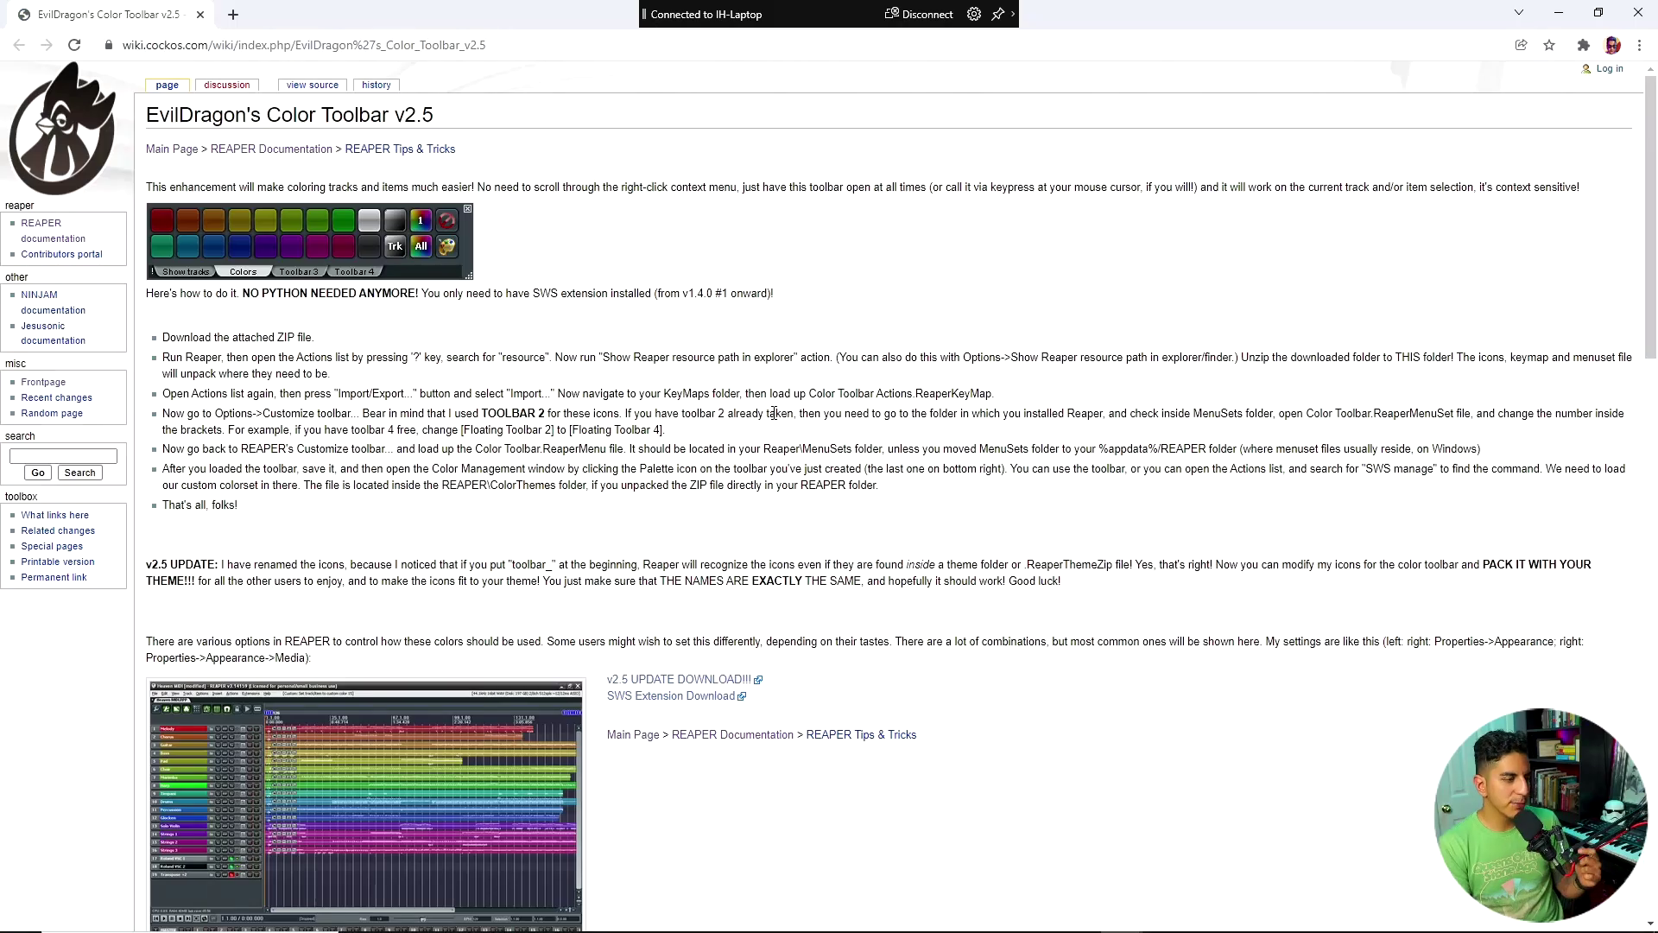
pyautogui.scroll(-3, 860, 519)
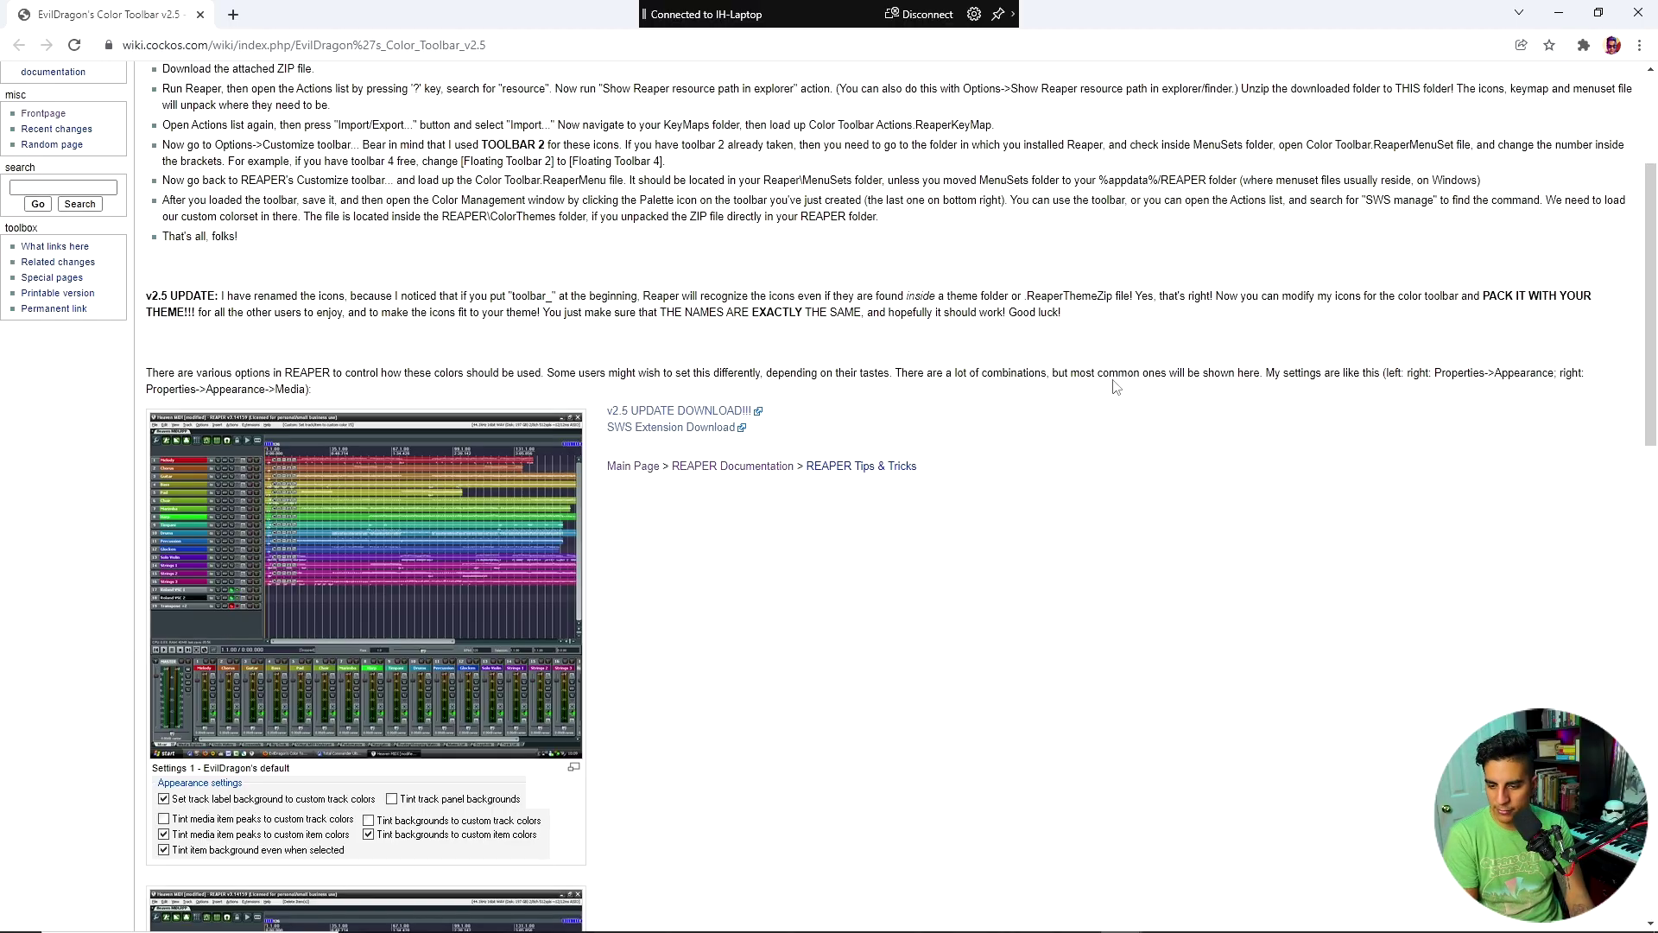
pyautogui.hotkey('alt', 'Tab')
# Show the REAPER resource path in the file explorer and select its full folder address.
pyautogui.click(220, 28)
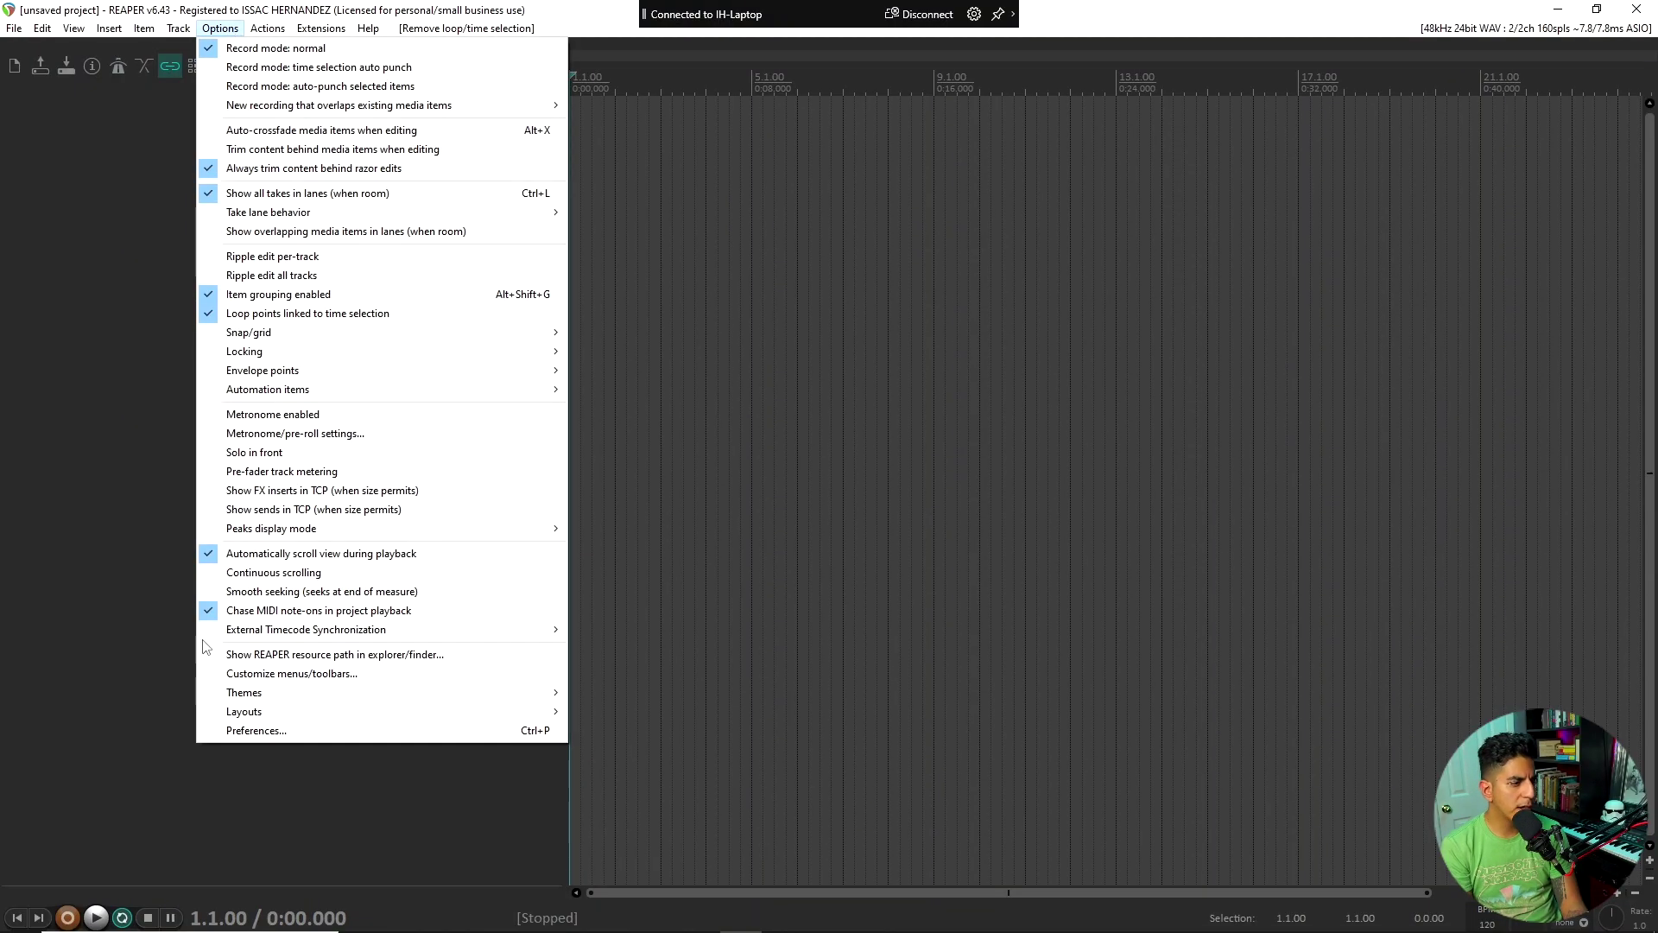
pyautogui.click(280, 654)
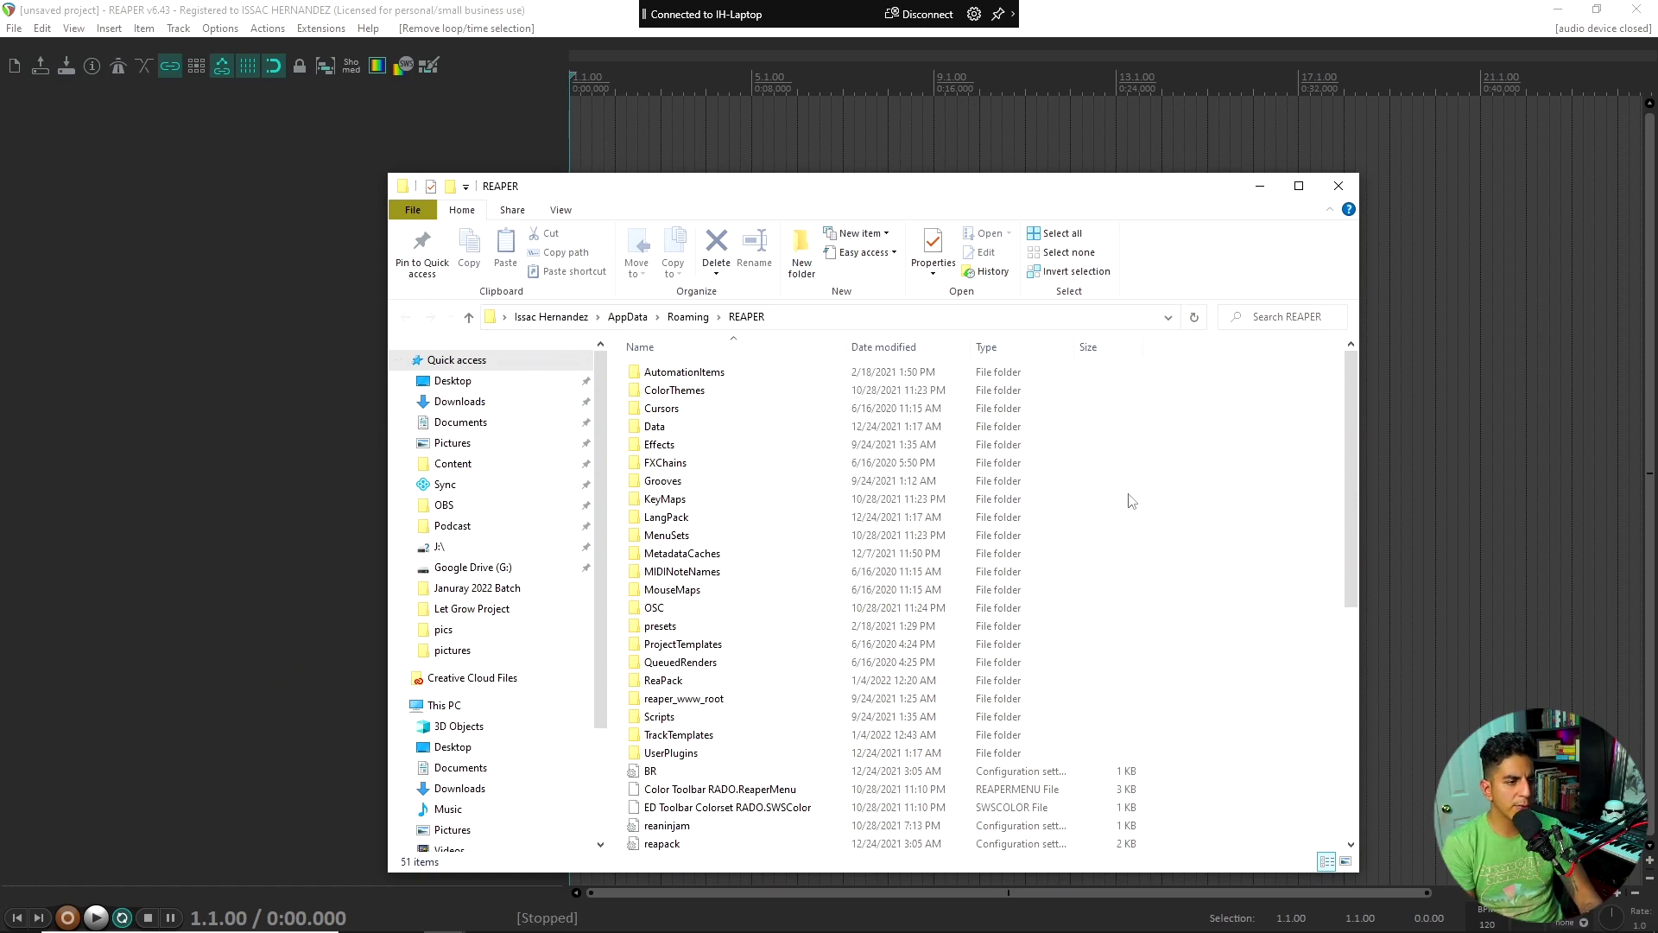
pyautogui.click(780, 320)
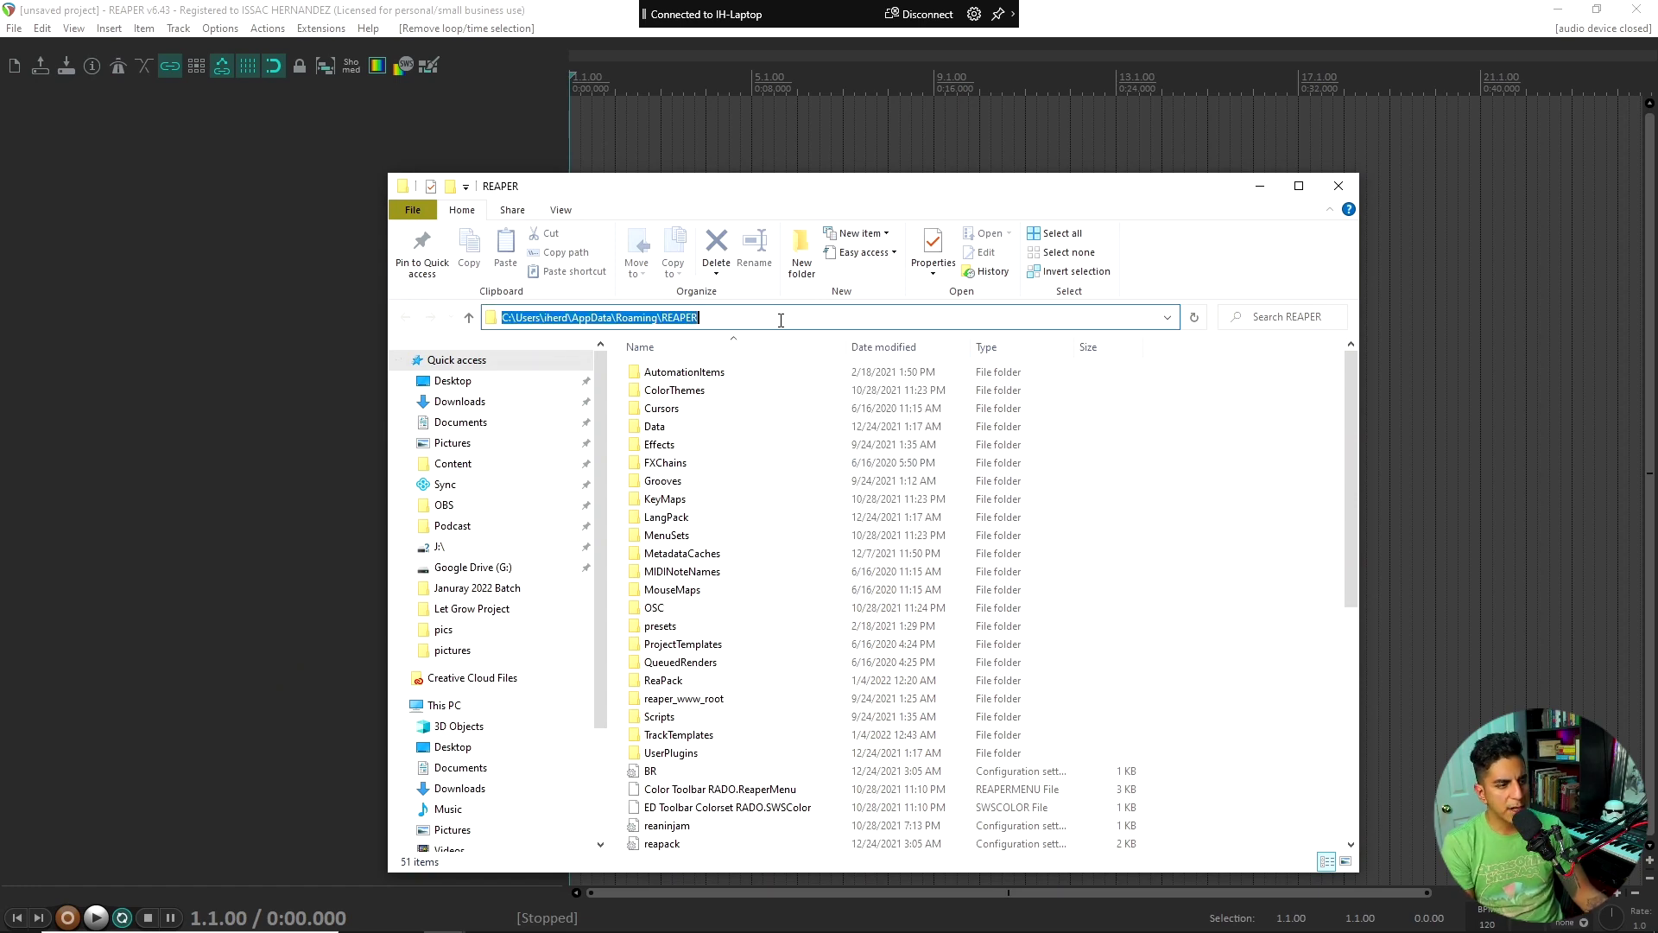
# Copy the full folder address of the REAPER resource path.
pyautogui.click(1236, 474)
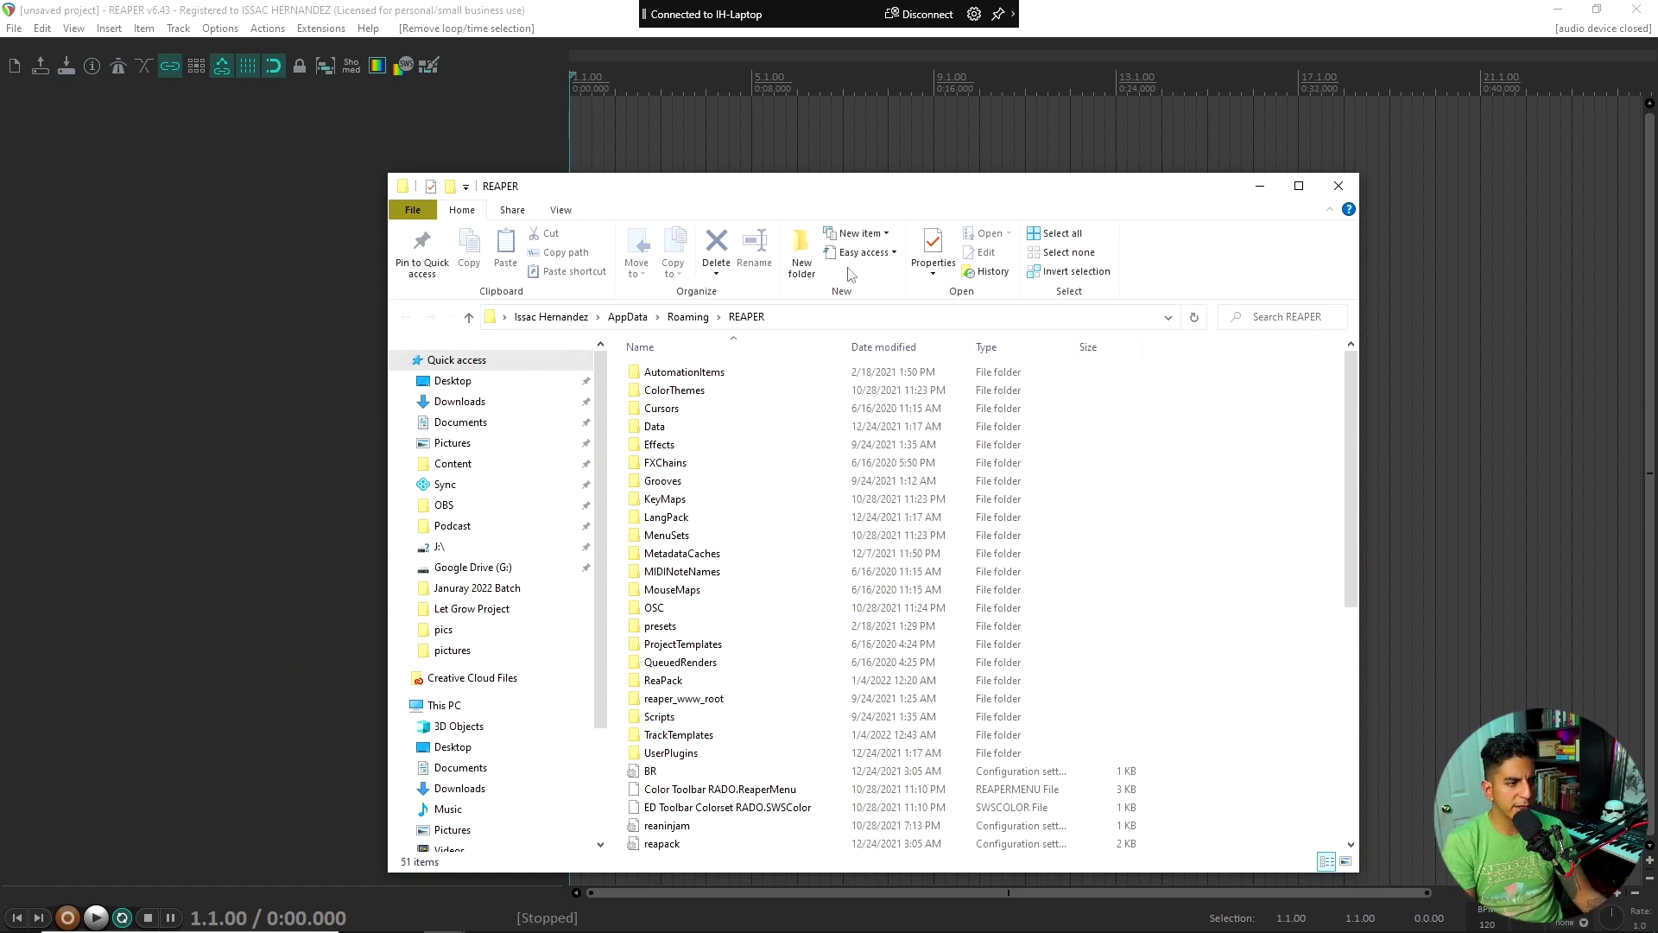
pyautogui.click(799, 319)
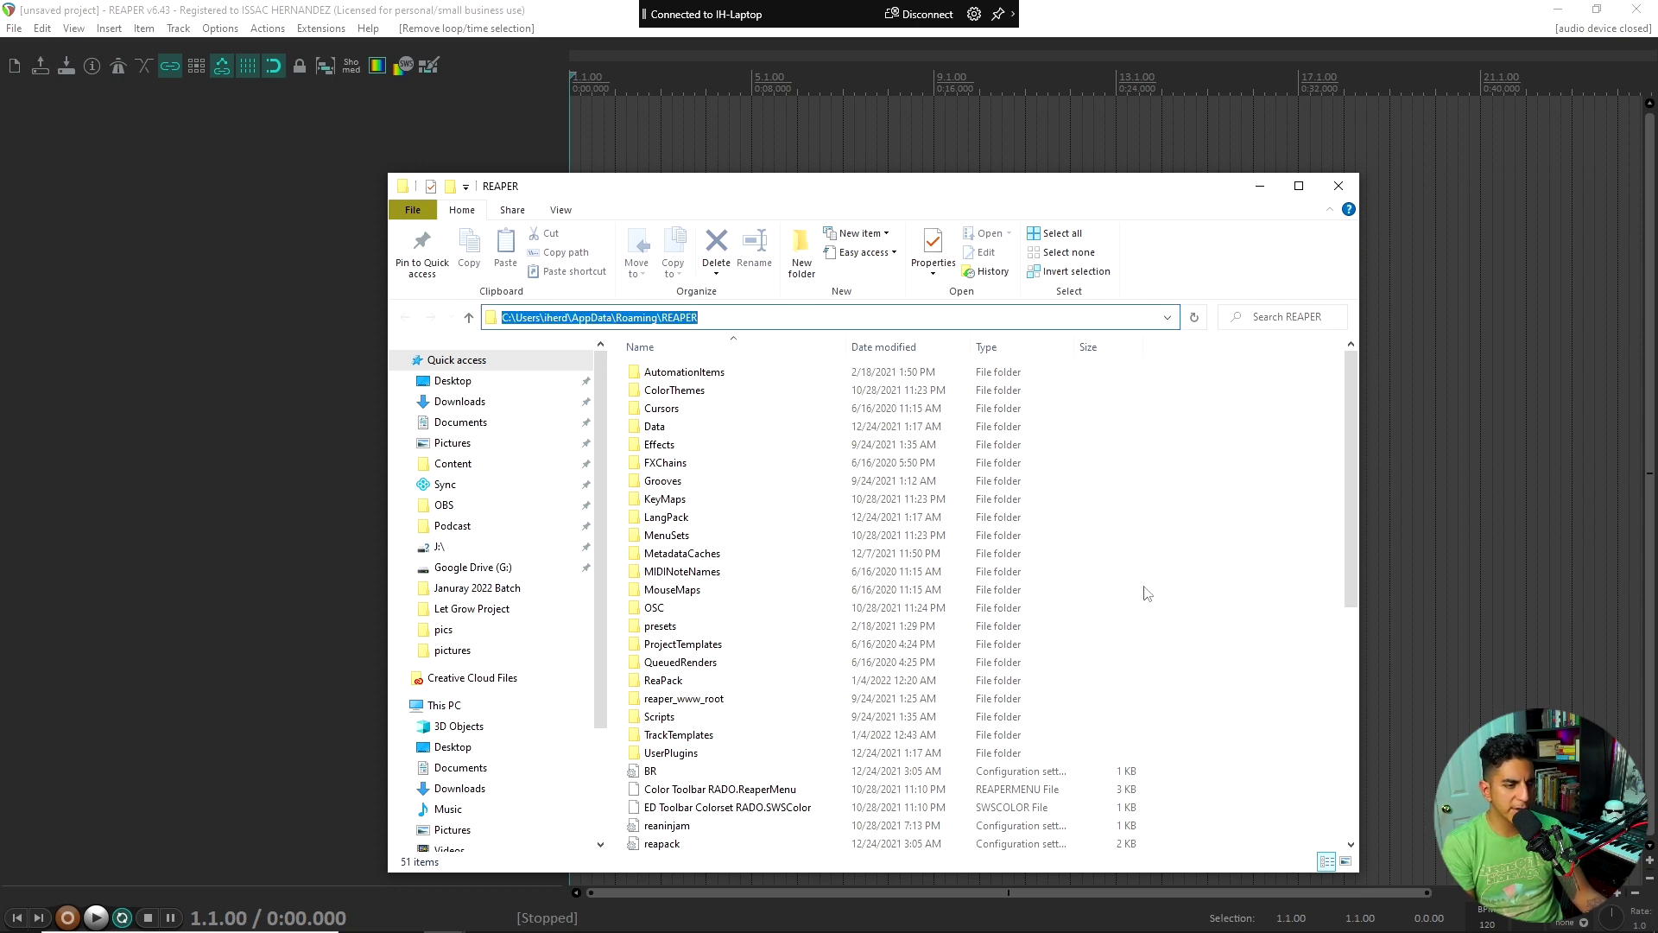
pyautogui.click(1161, 548)
pyautogui.click(849, 326)
pyautogui.rightClick(849, 326)
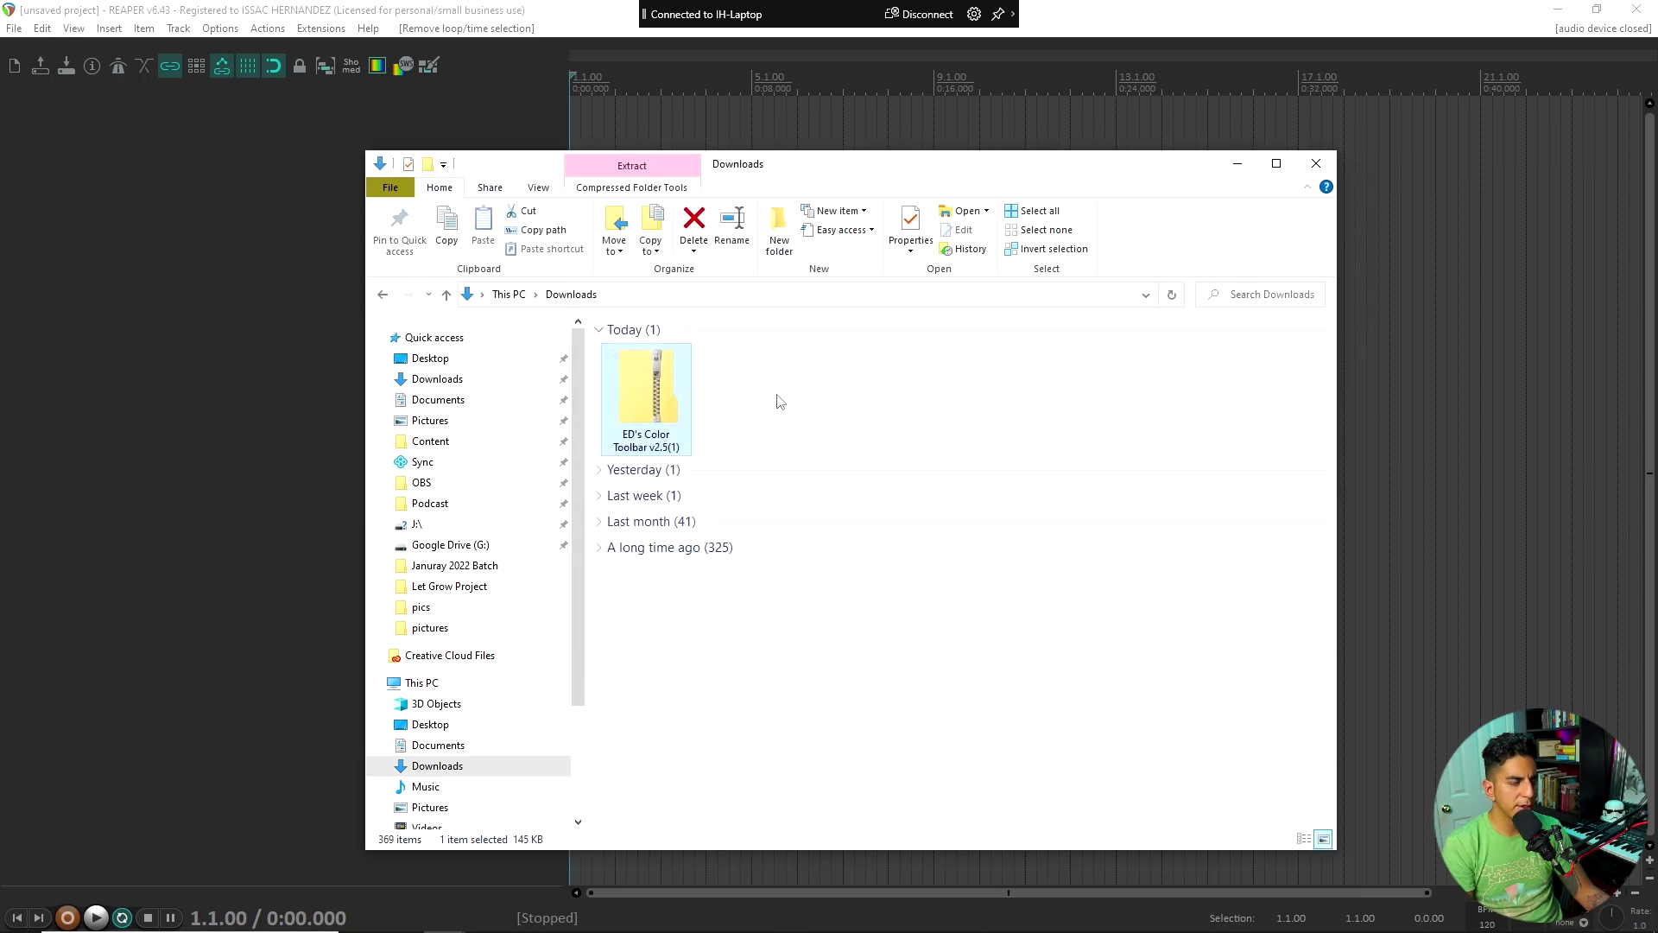
# Set the extraction destination of the ED's Color Toolbar v2.5(1) archive to the copied REAPER resource path, and return to REAPER.
pyautogui.rightClick(658, 416)
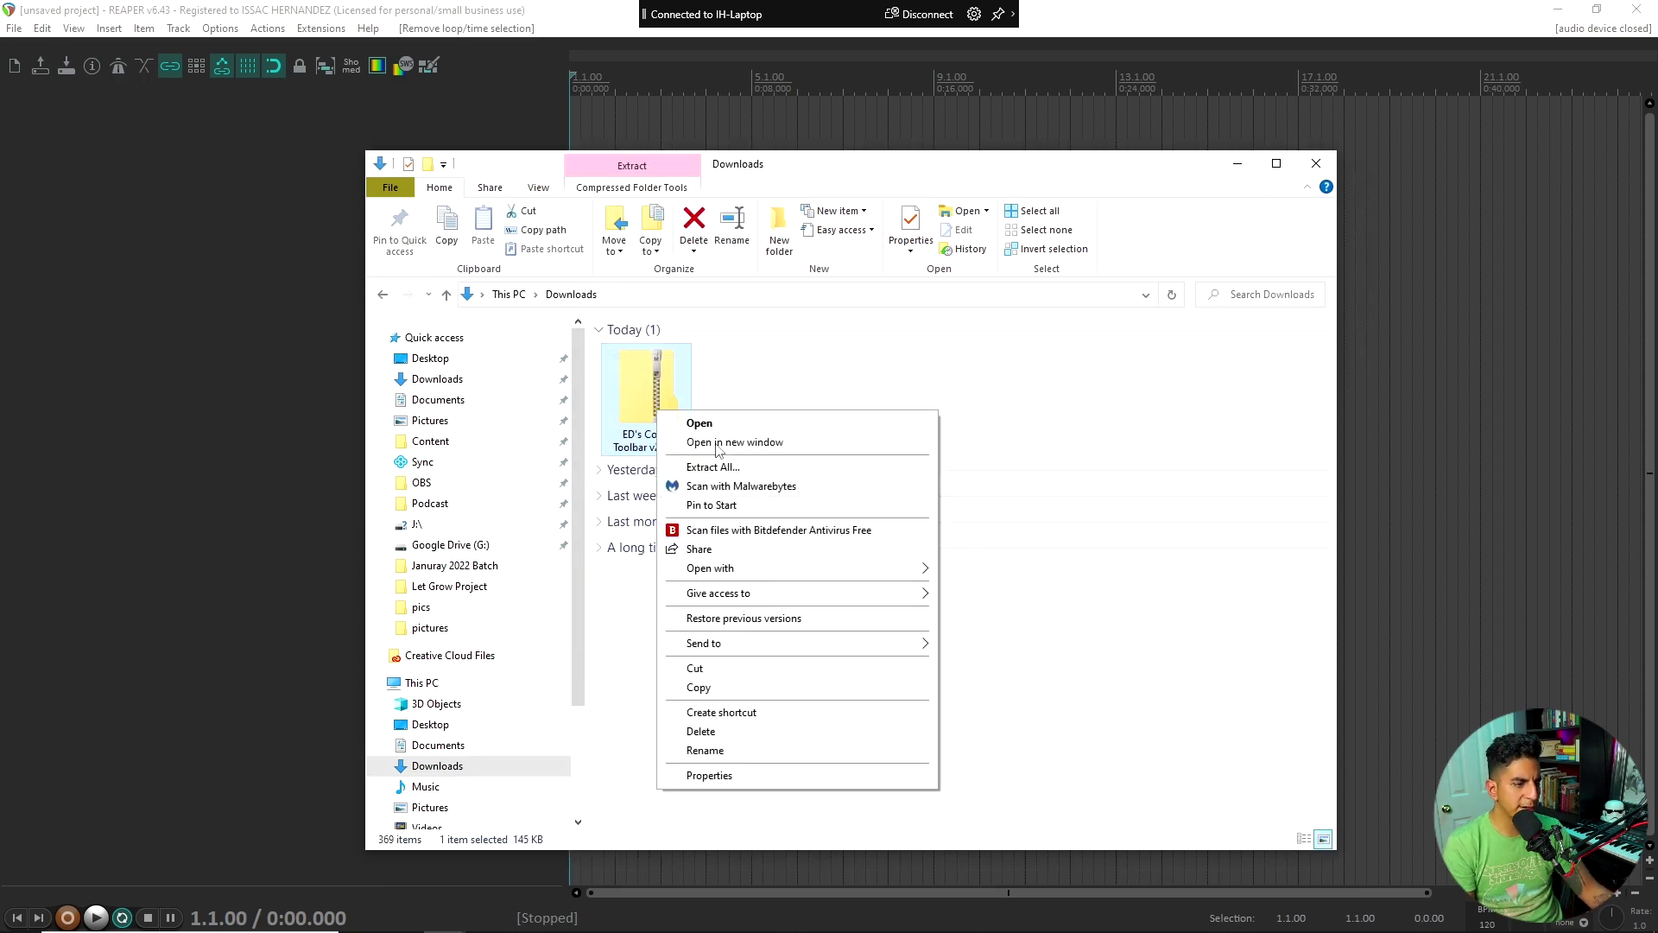
pyautogui.click(714, 471)
pyautogui.moveTo(834, 401); pyautogui.dragTo(872, 401)
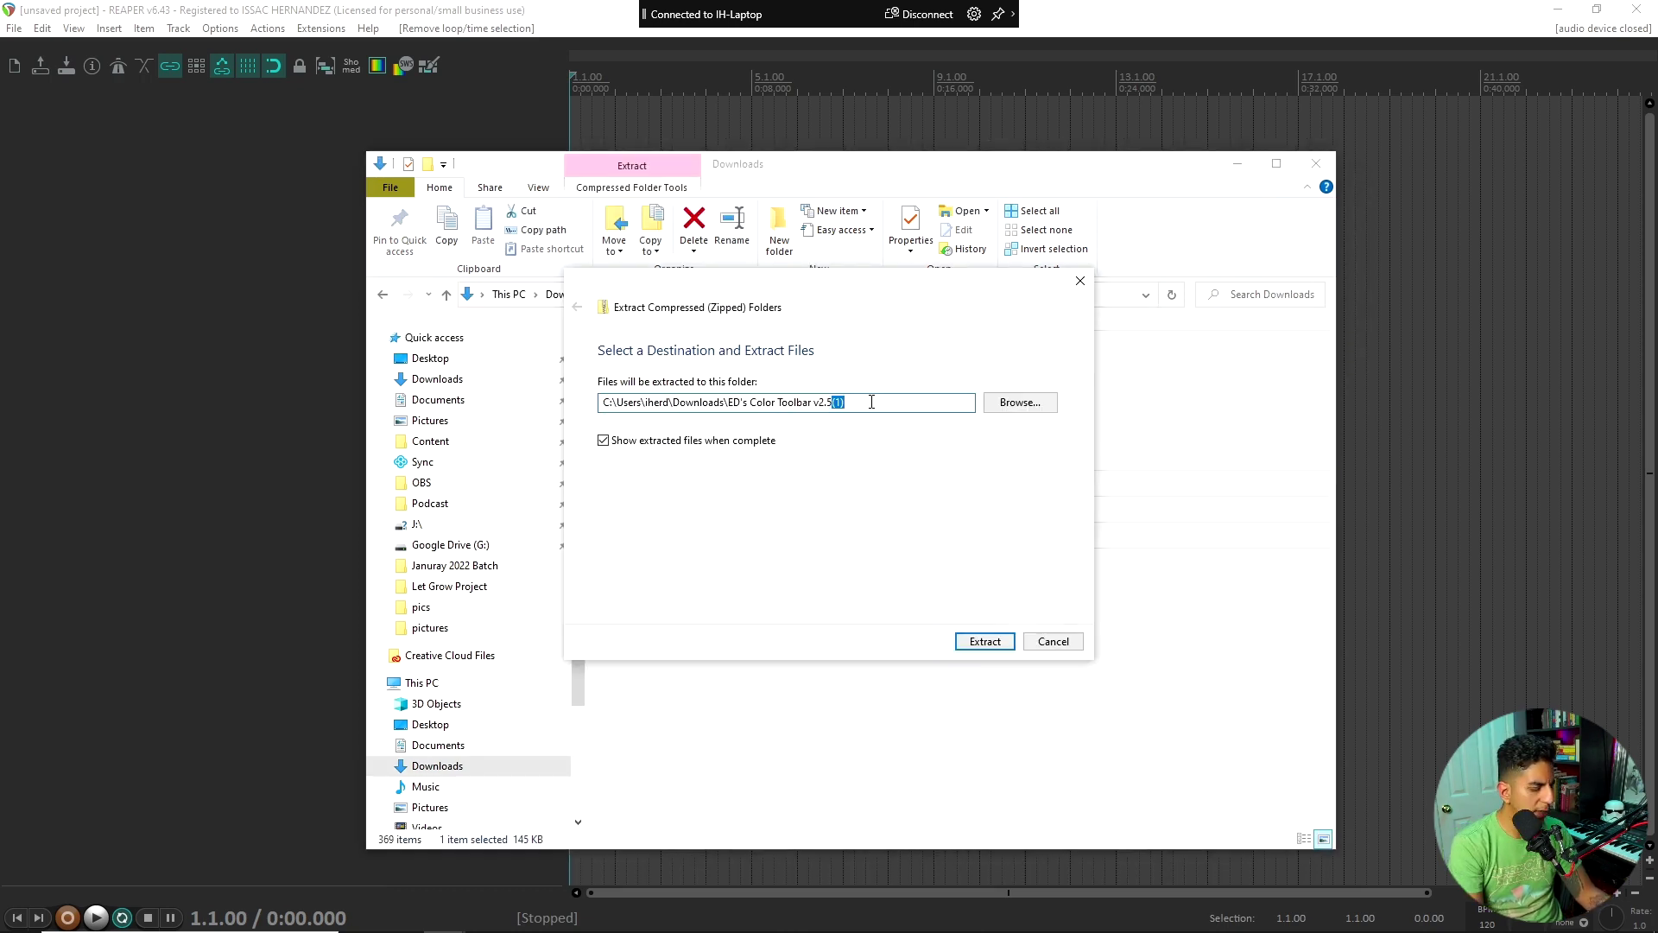
pyautogui.hotkey('ctrl', 'a')
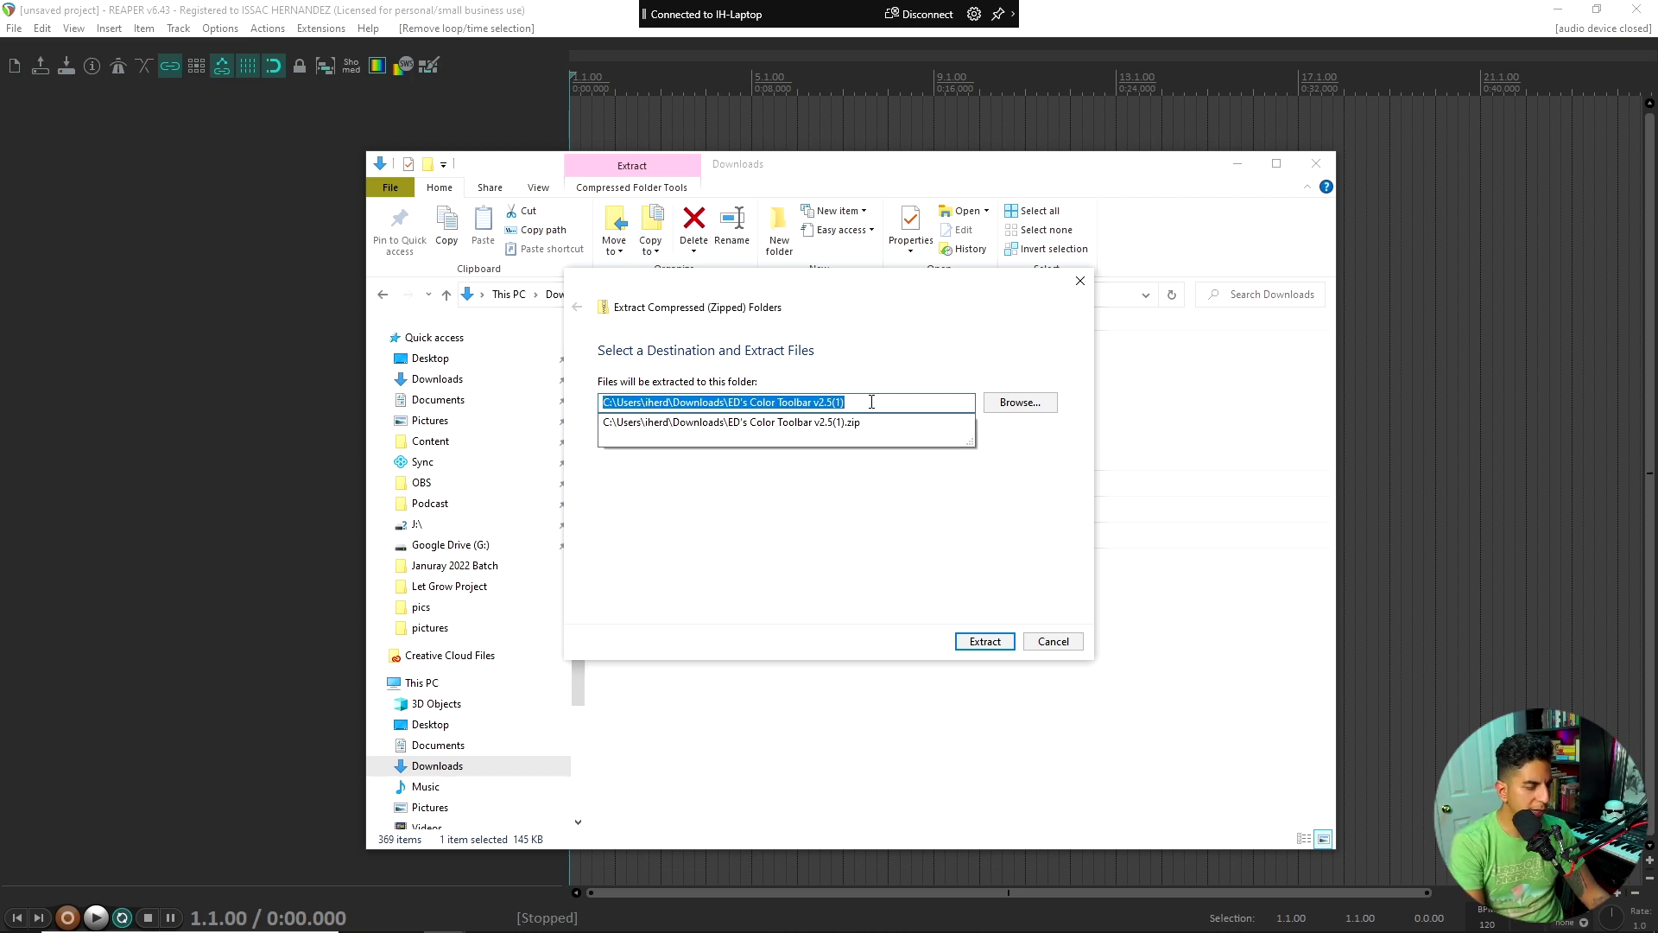
pyautogui.hotkey('ctrl', 'v')
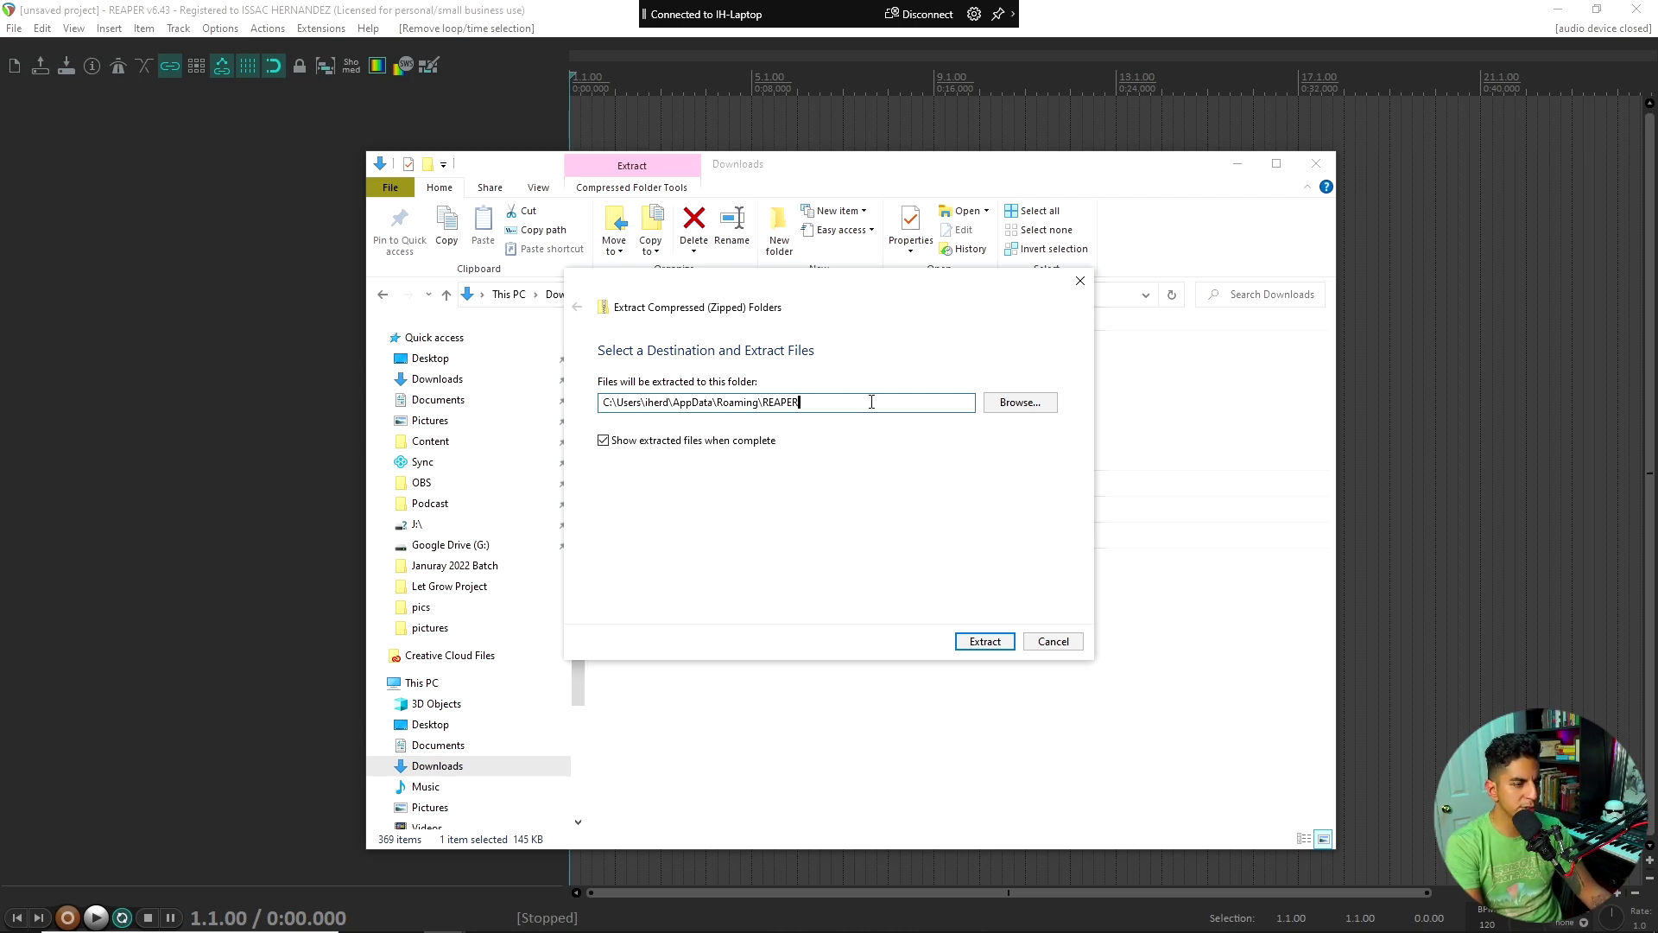
pyautogui.click(349, 235)
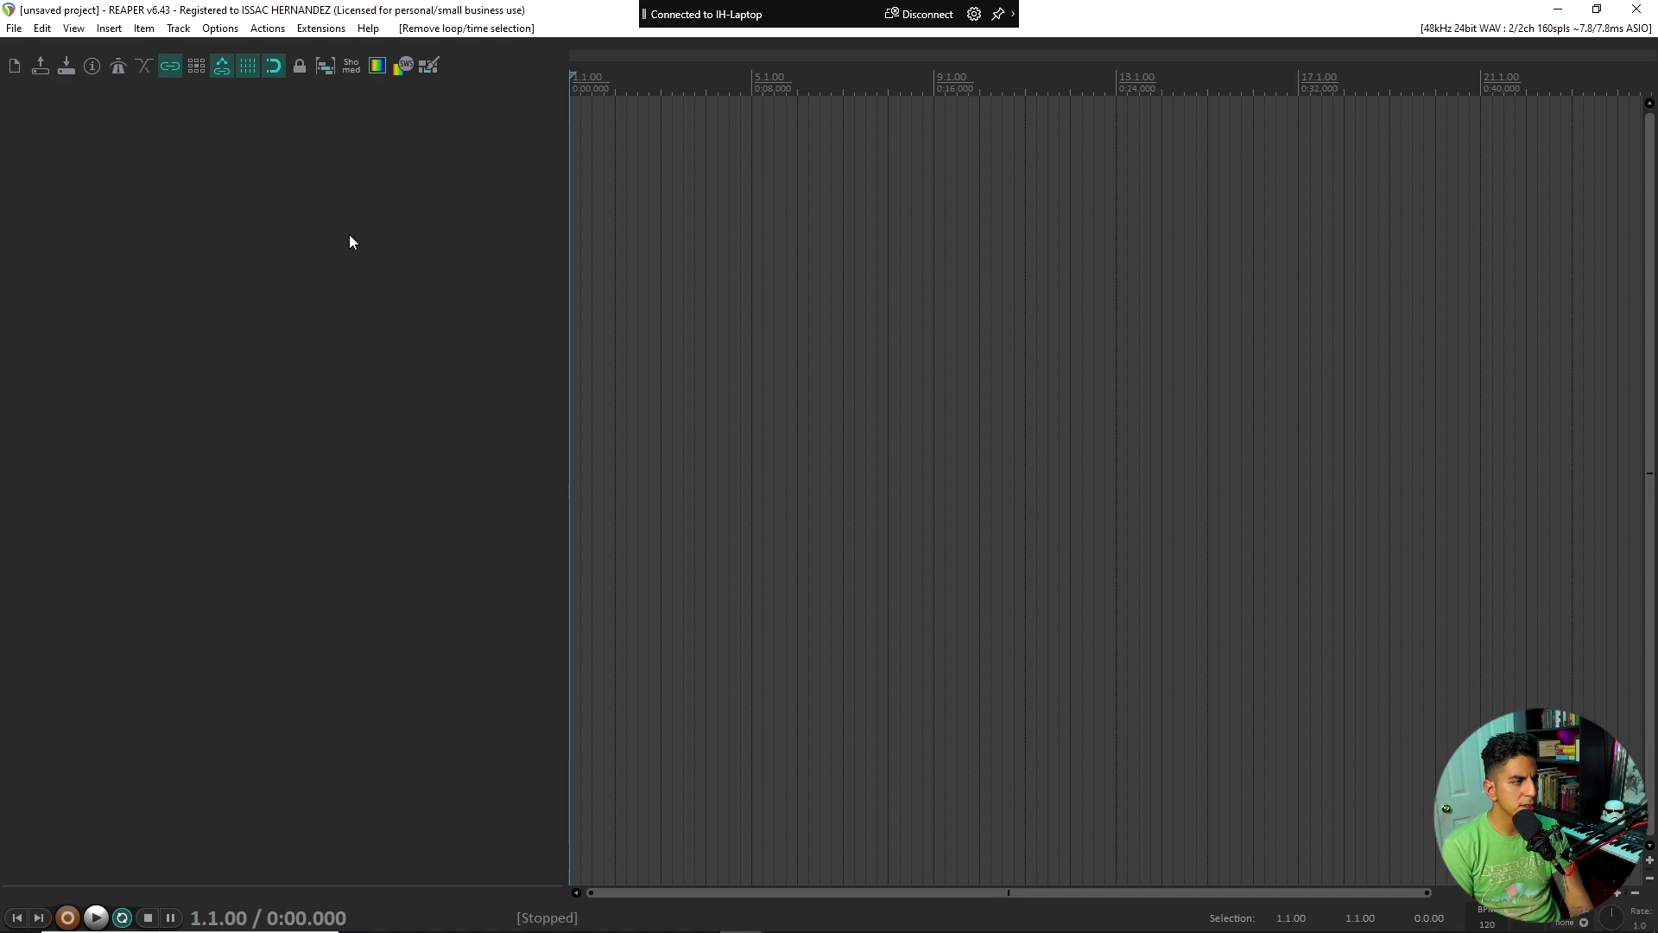
# Select Color Toolbar Actions.ReaperKeyMap for a shortcut key map import from the action list, and leave without importing it.
pyautogui.click(268, 28)
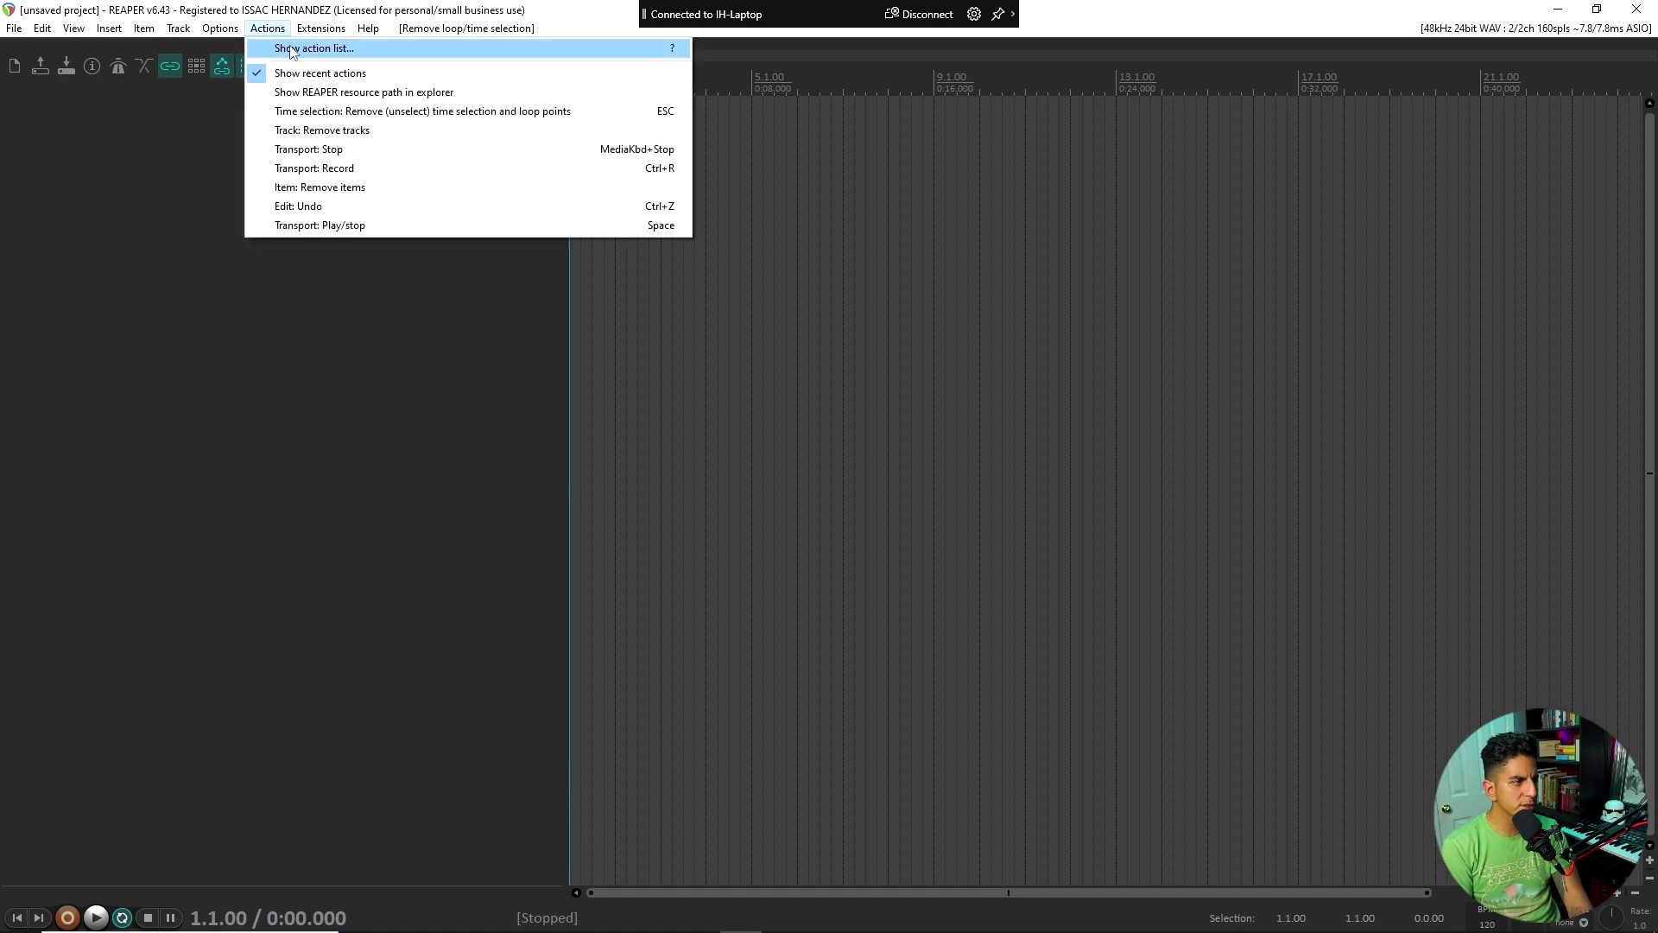
pyautogui.click(290, 48)
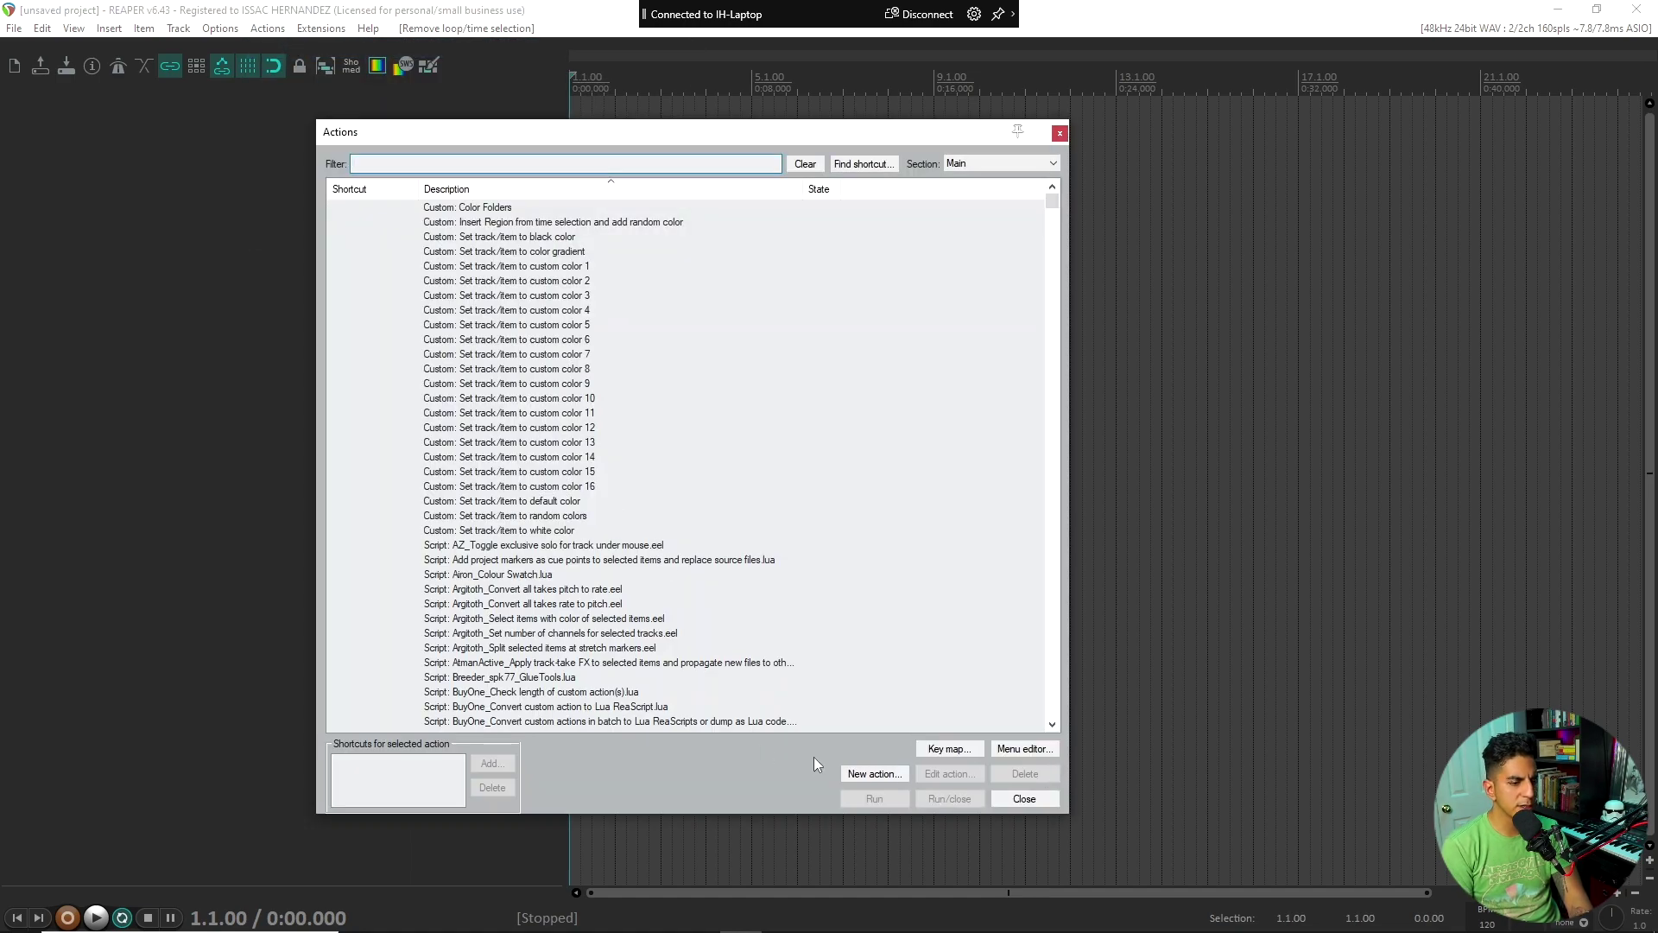
pyautogui.click(962, 748)
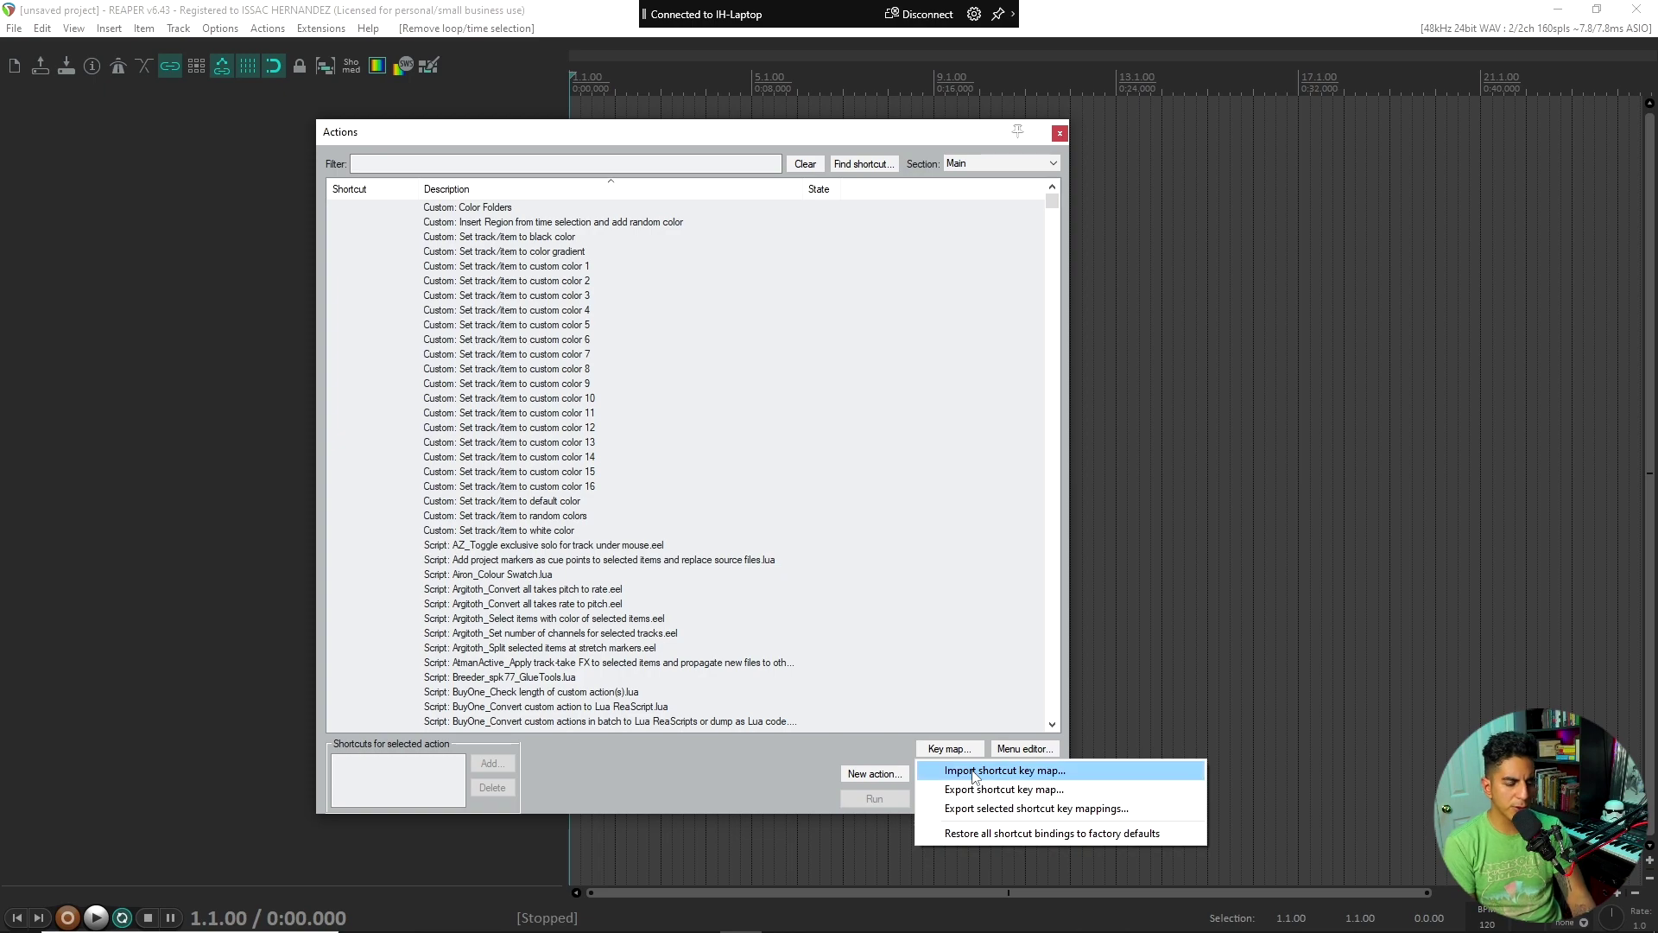
pyautogui.click(974, 772)
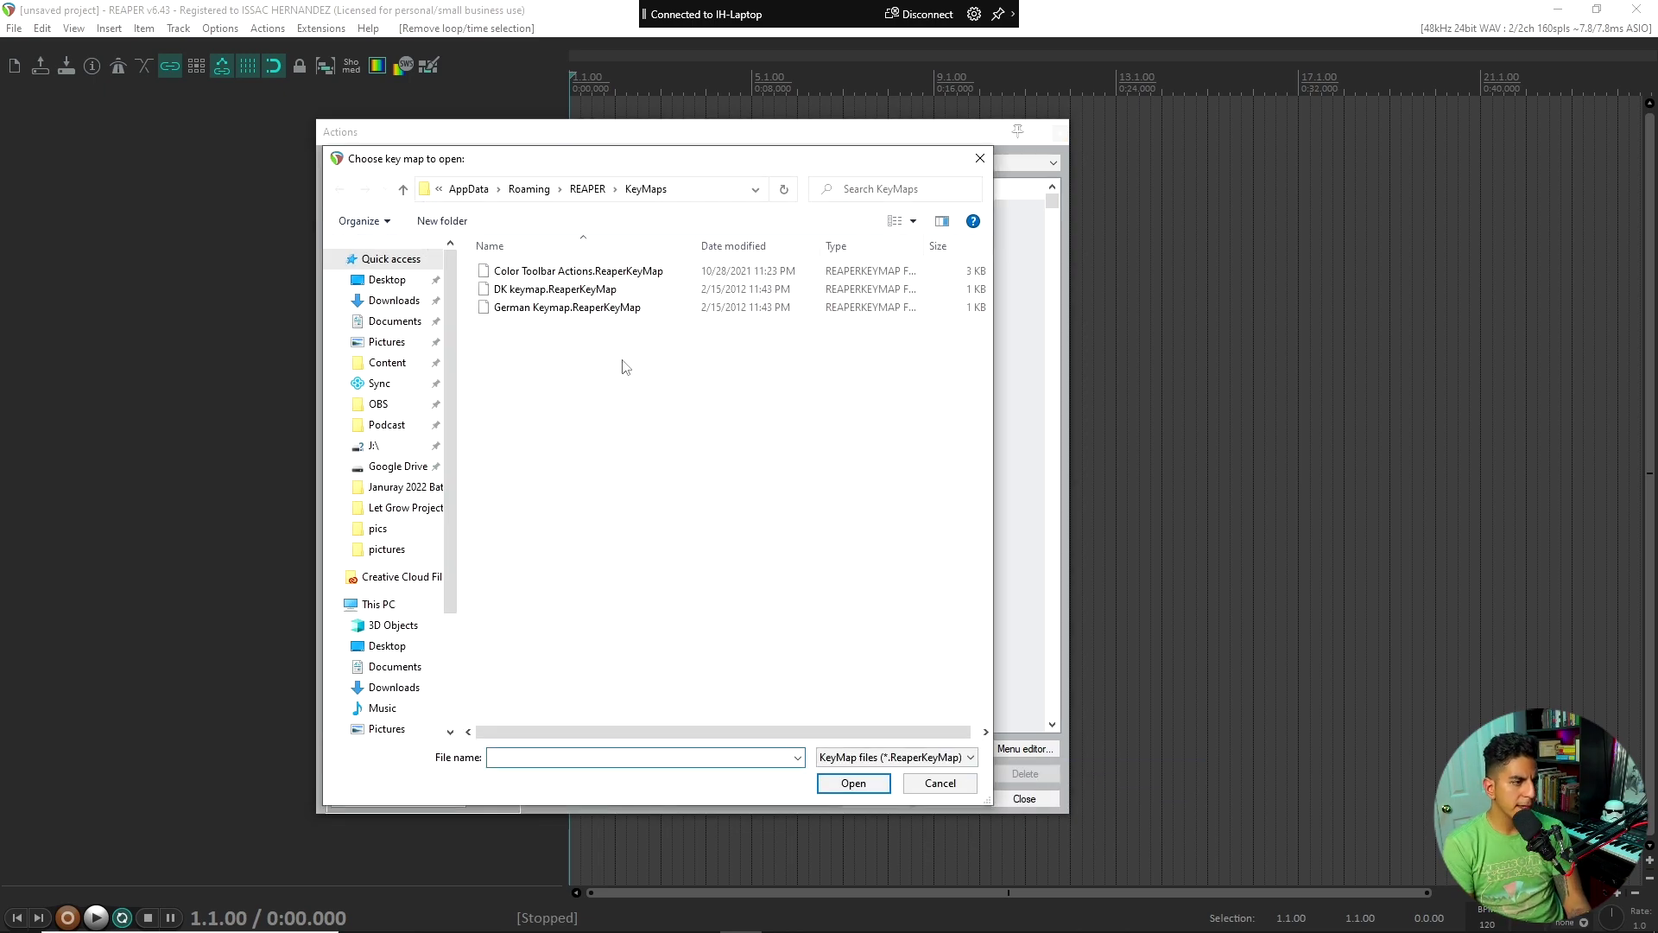
pyautogui.click(571, 273)
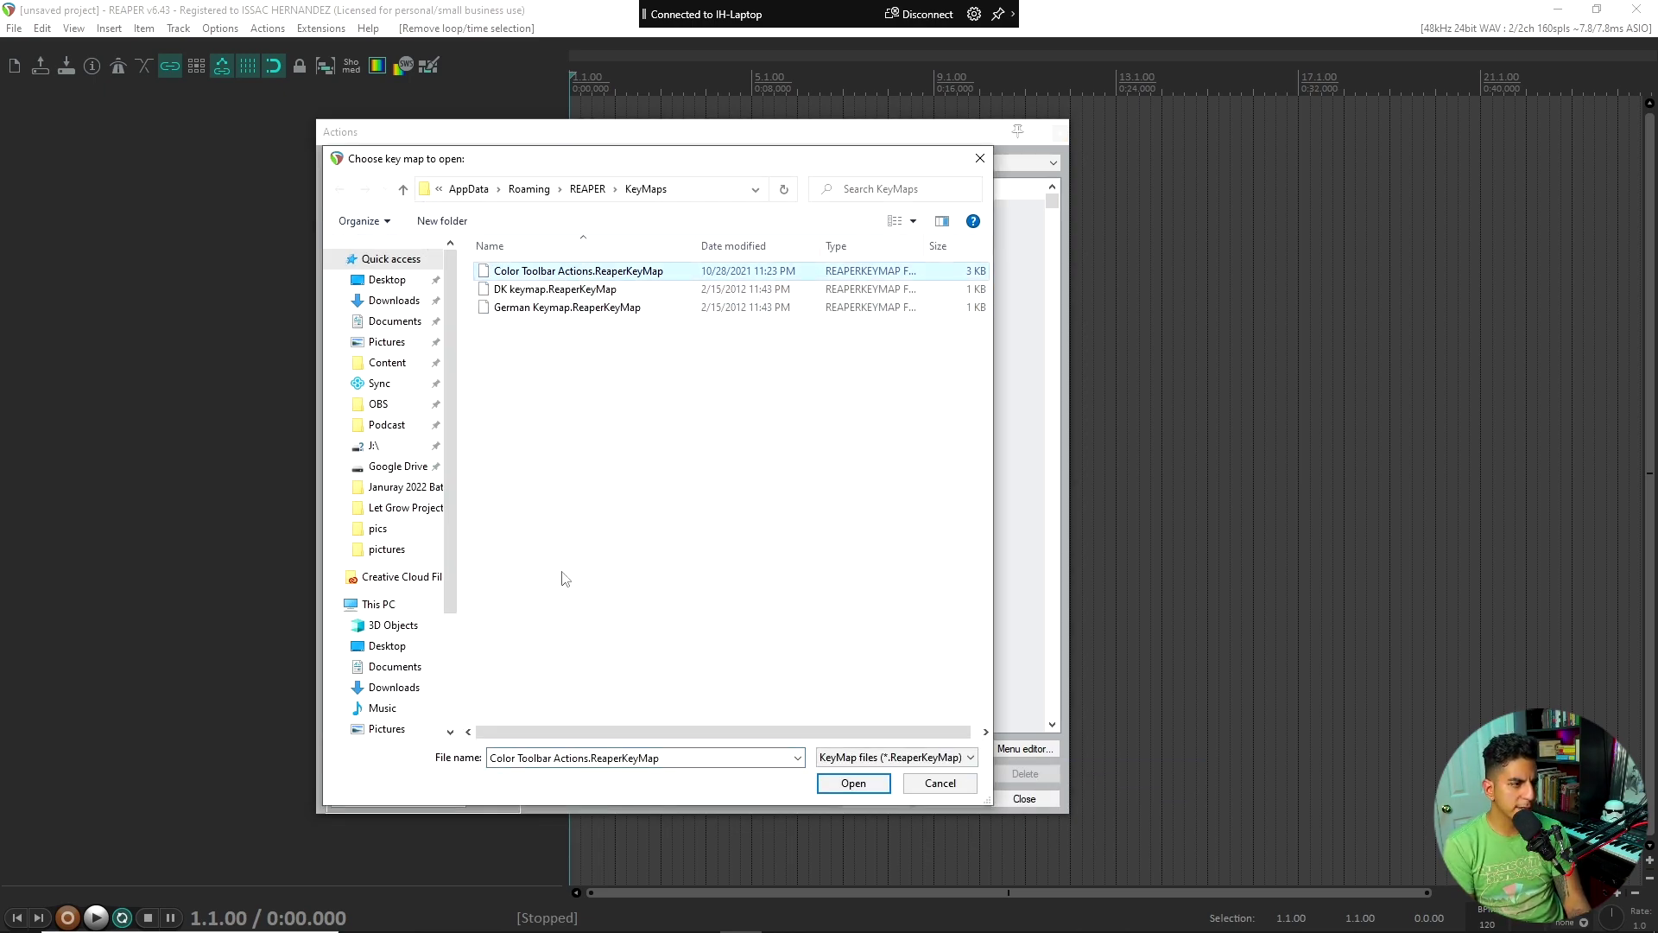
pyautogui.press('Escape')
pyautogui.press('Escape')
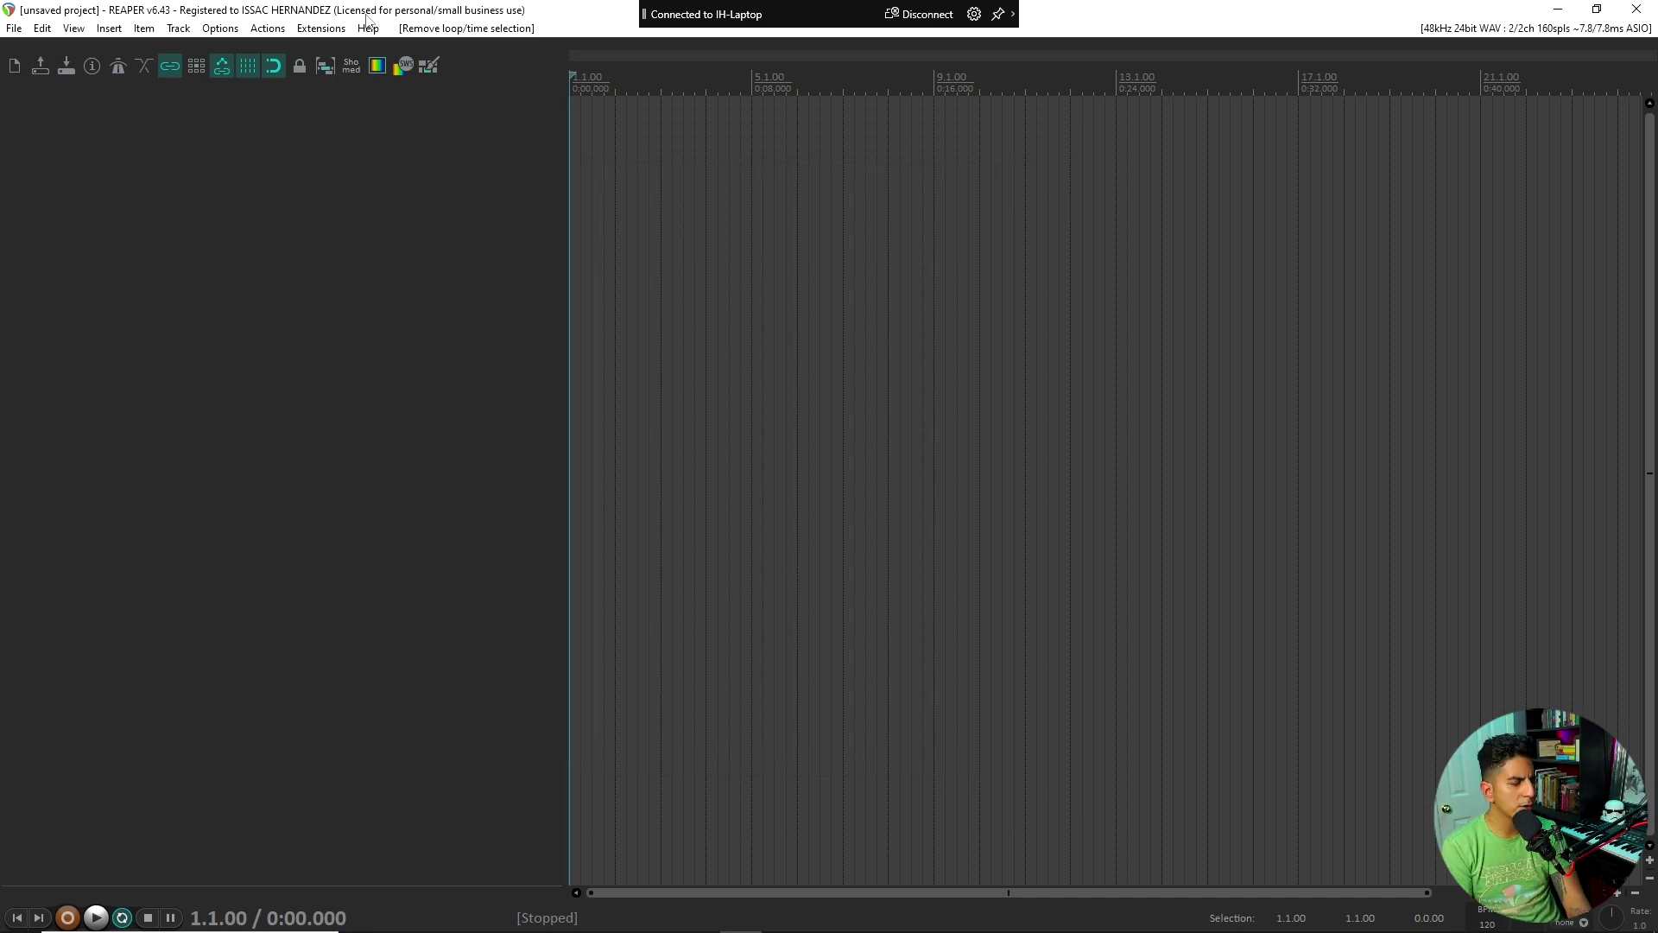
# Open the menu and toolbar customization, view Floating toolbar 2 (Dragon Toolbar), and choose Floating toolbar 3 (Toolbar 3).
pyautogui.click(221, 28)
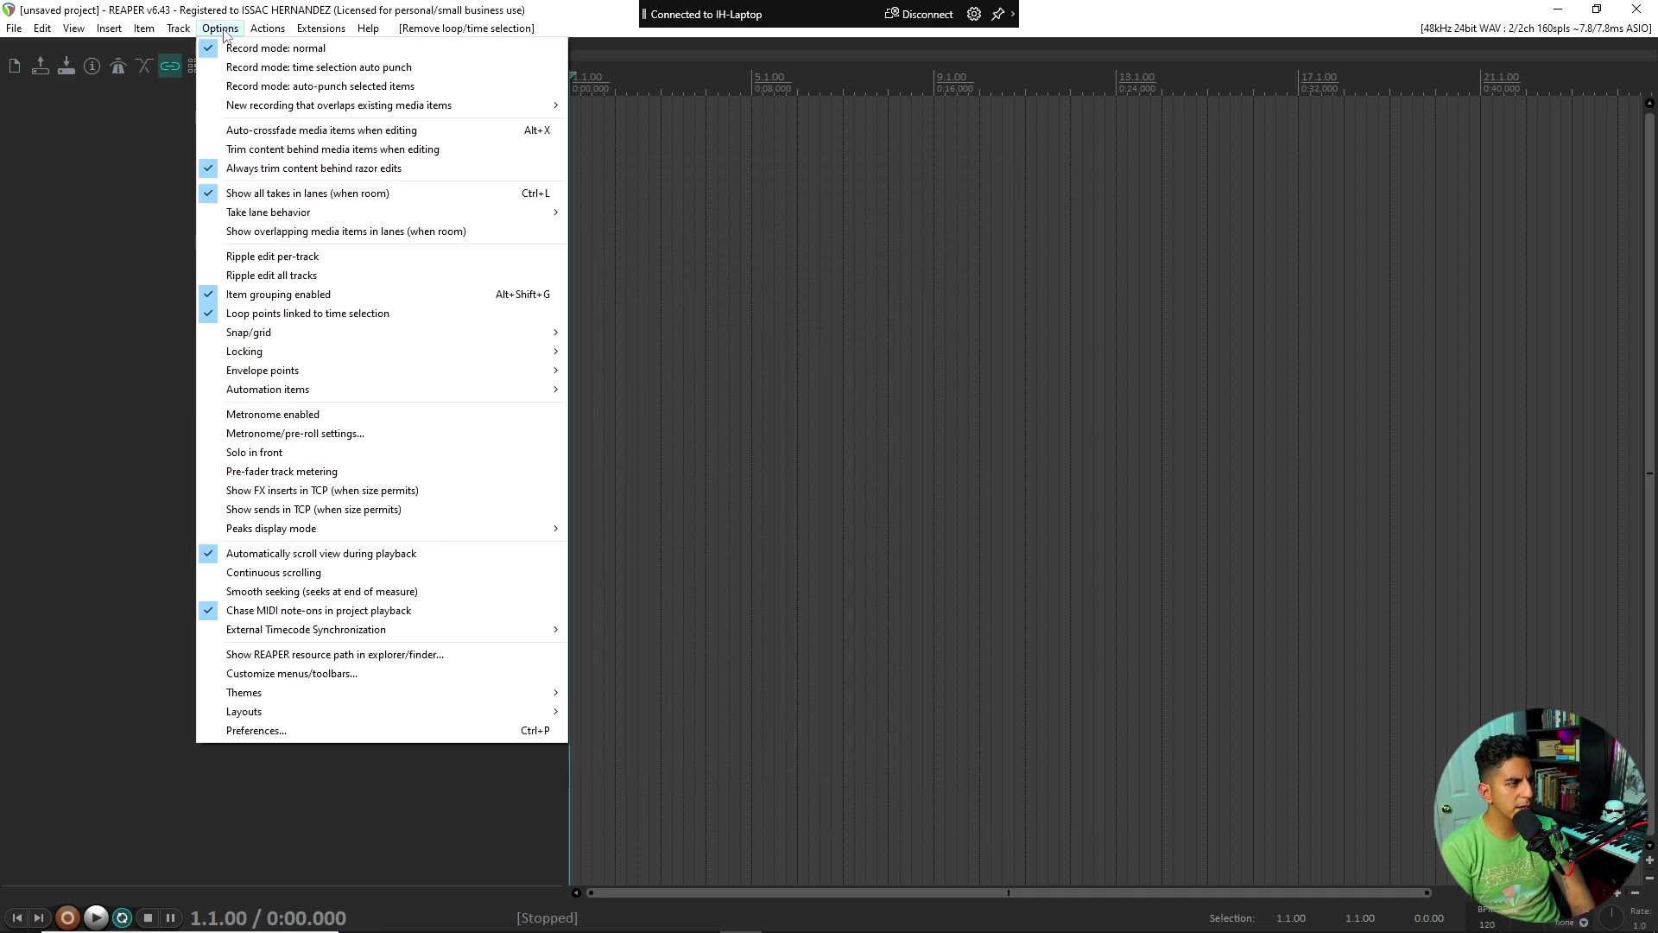
pyautogui.click(285, 675)
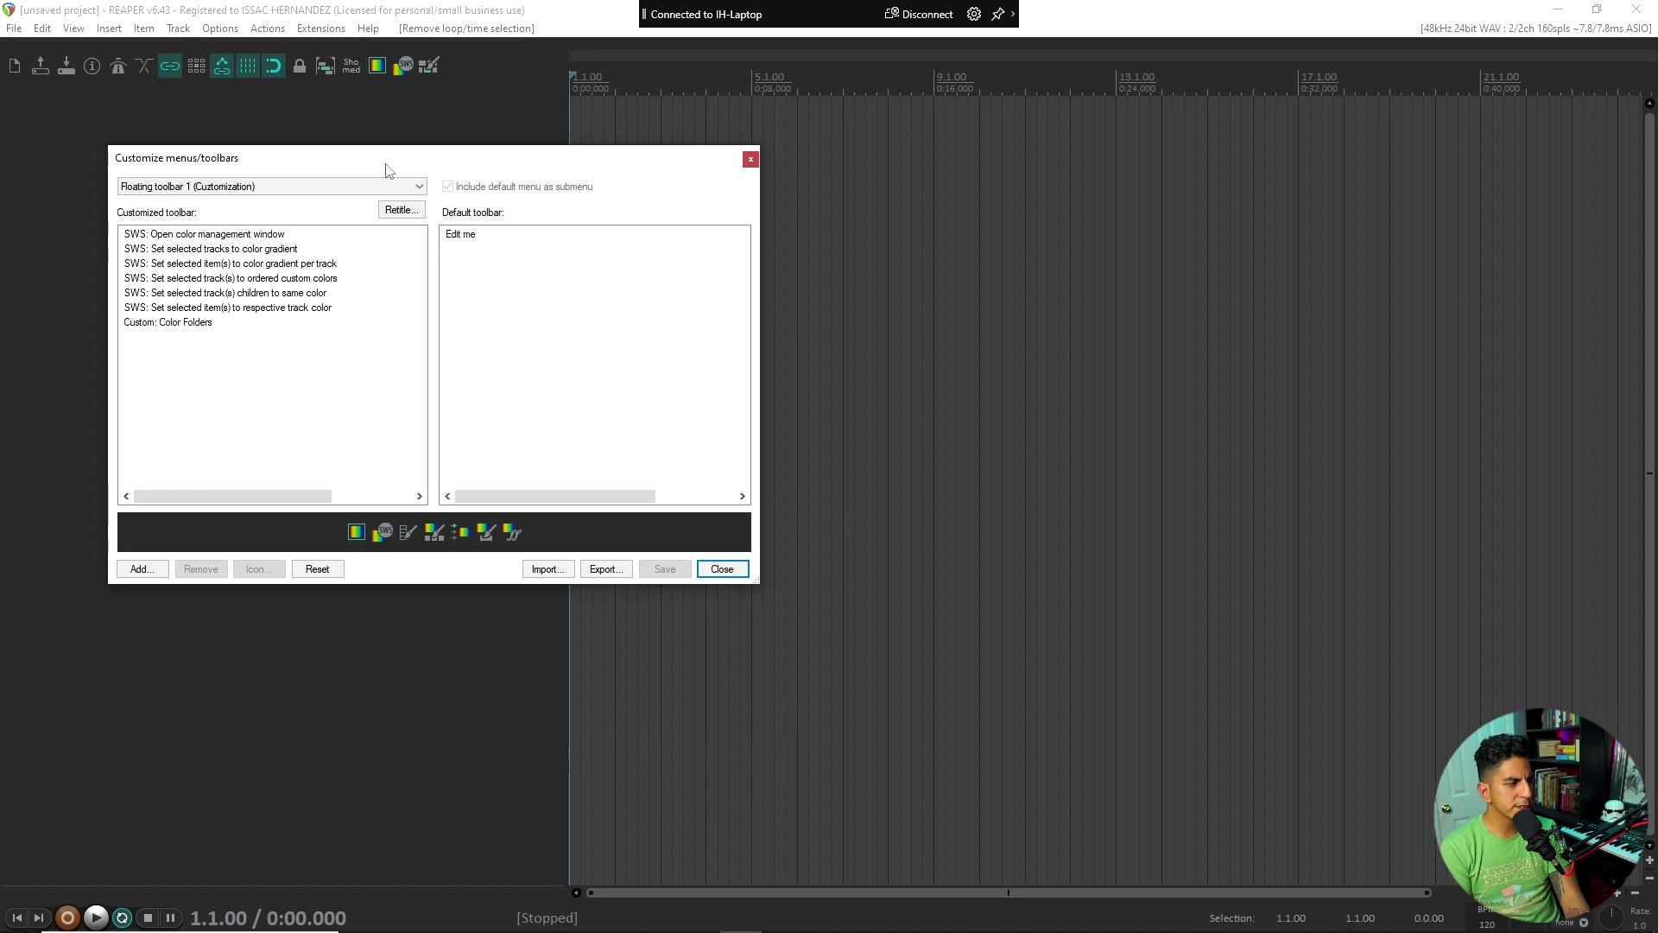
pyautogui.click(296, 187)
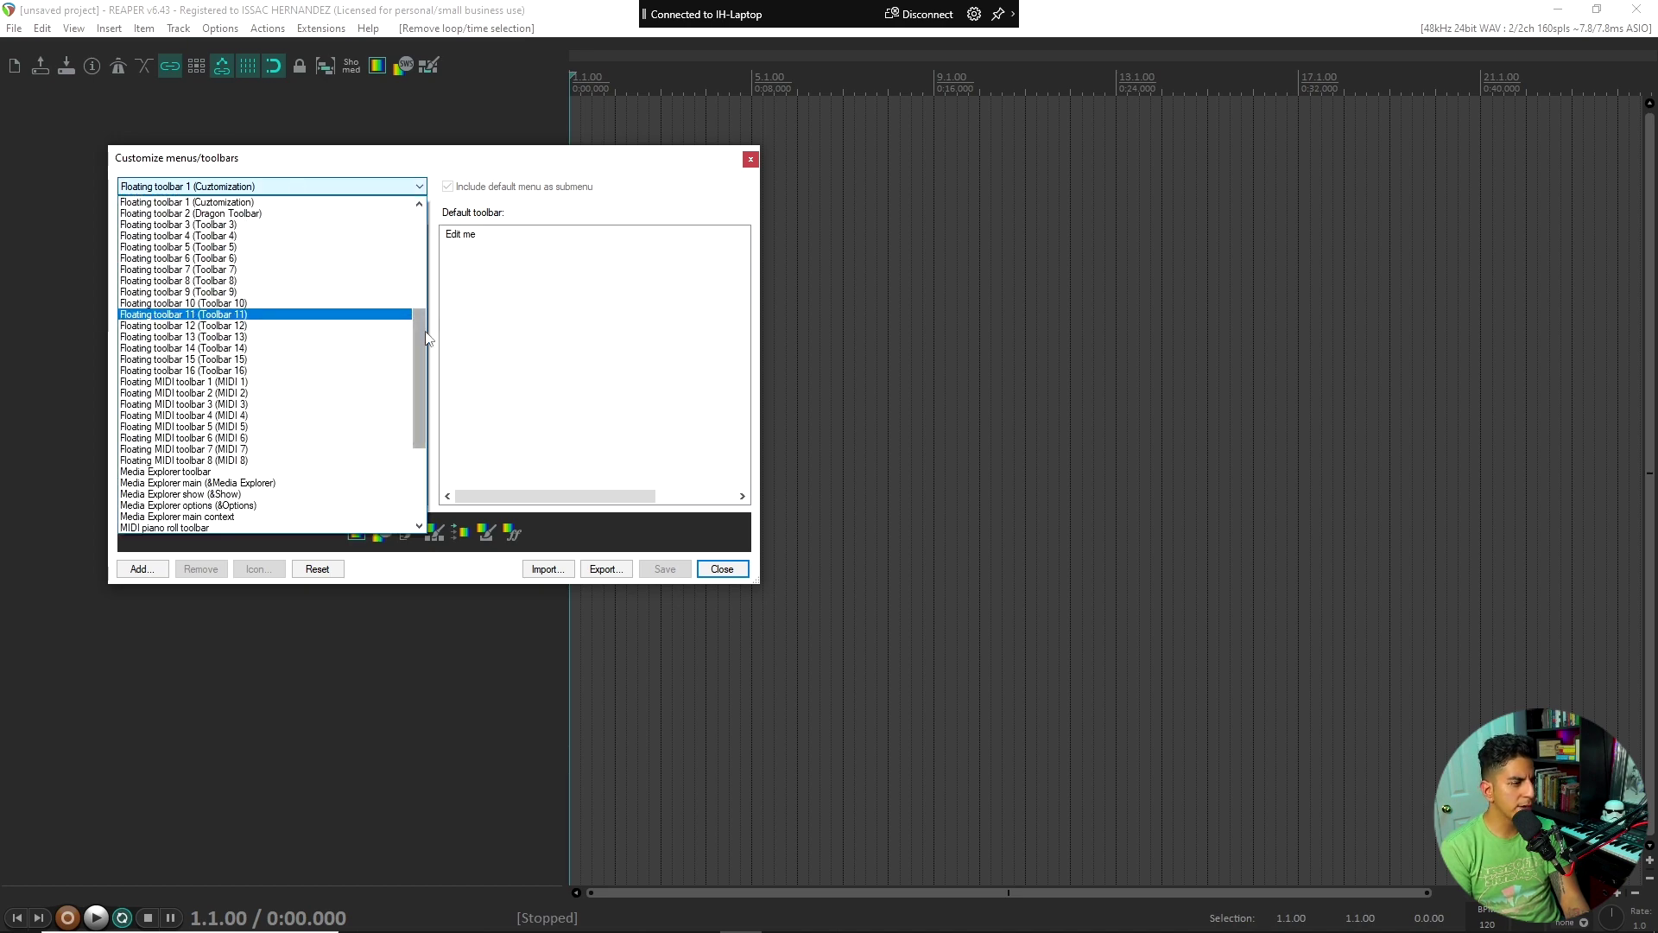
pyautogui.moveTo(423, 338); pyautogui.dragTo(429, 304)
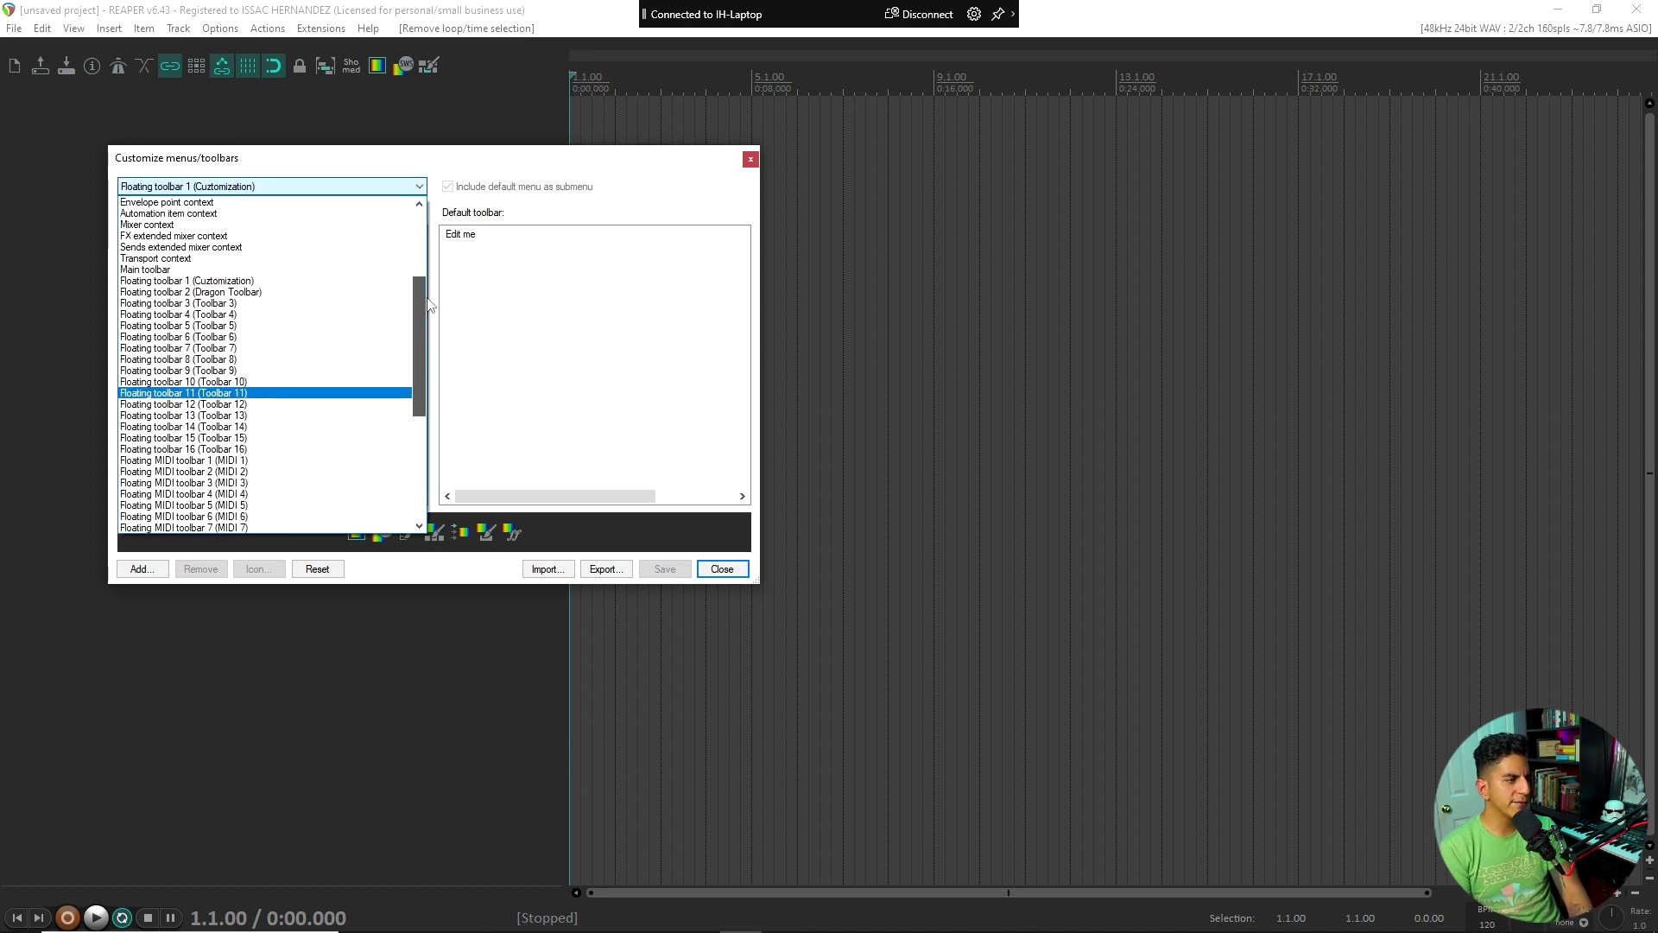
pyautogui.click(317, 293)
pyautogui.click(384, 186)
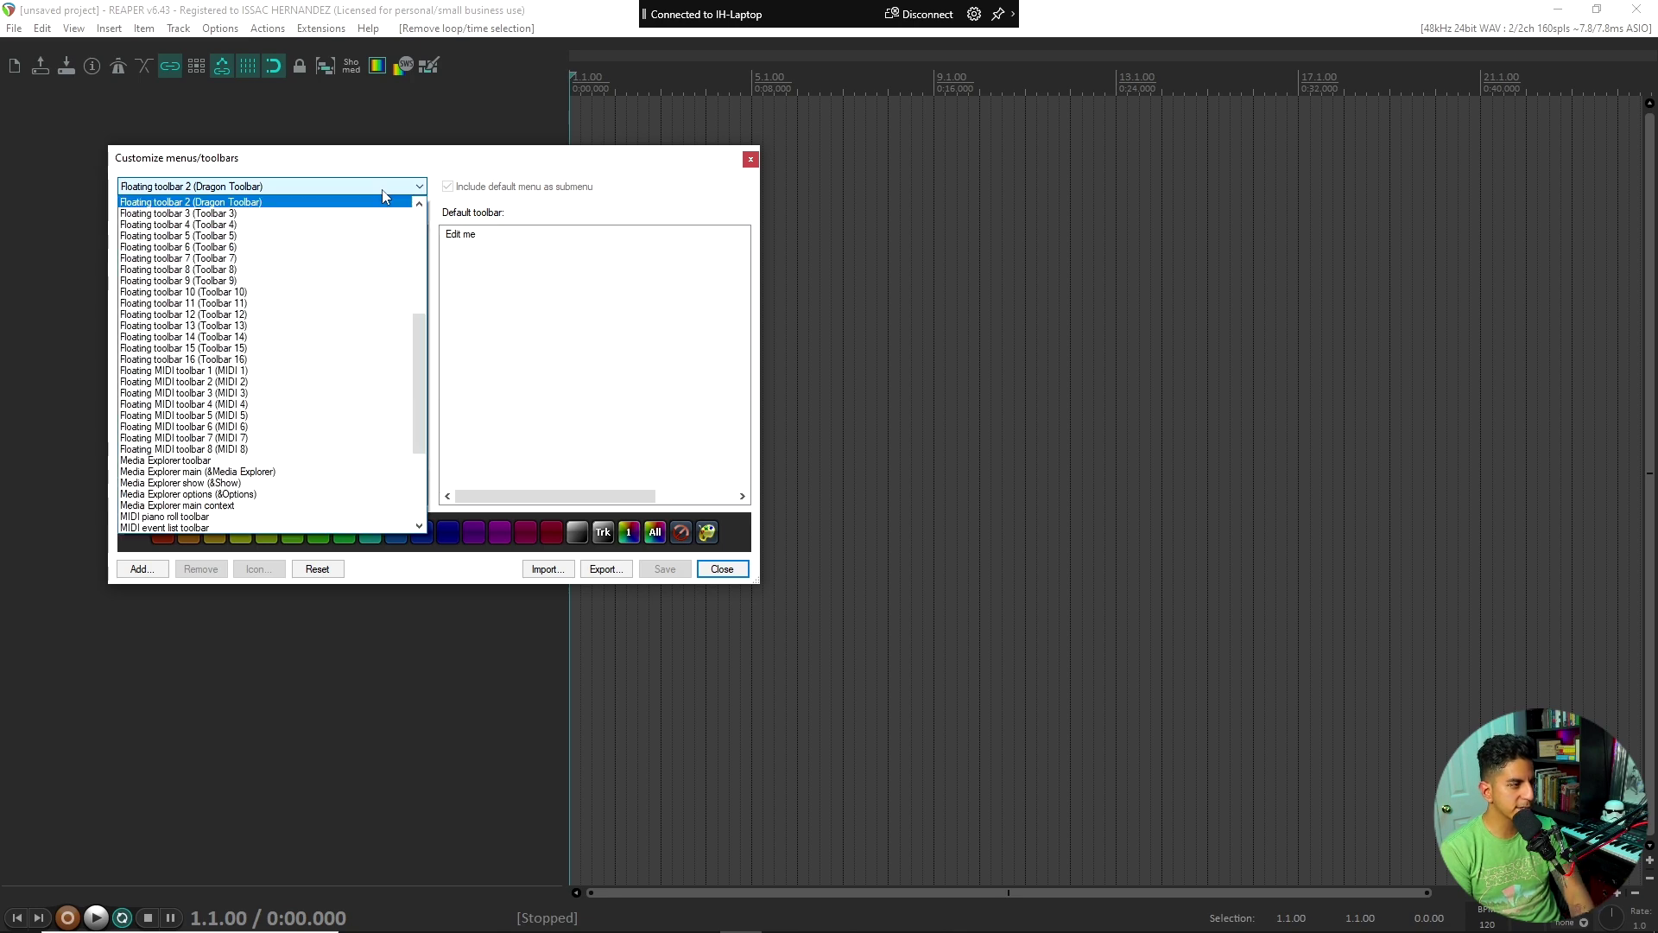
pyautogui.click(275, 214)
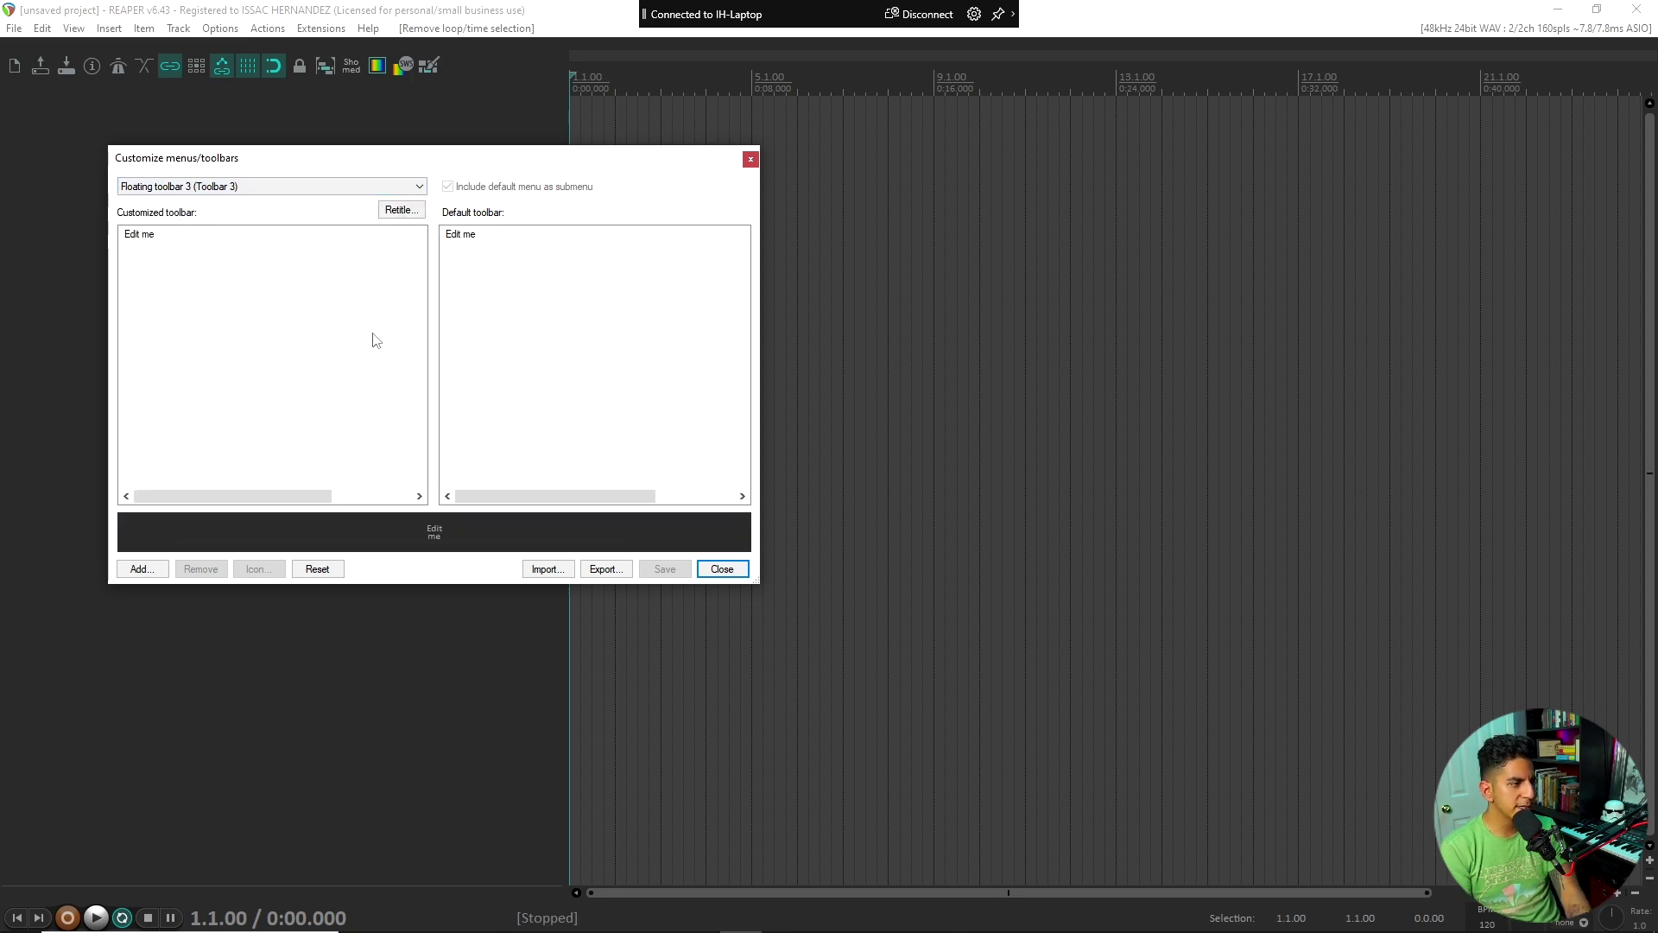
# Import Color Toolbar.ReaperMenu from the MenuSets folder into the toolbar customization.
pyautogui.click(546, 569)
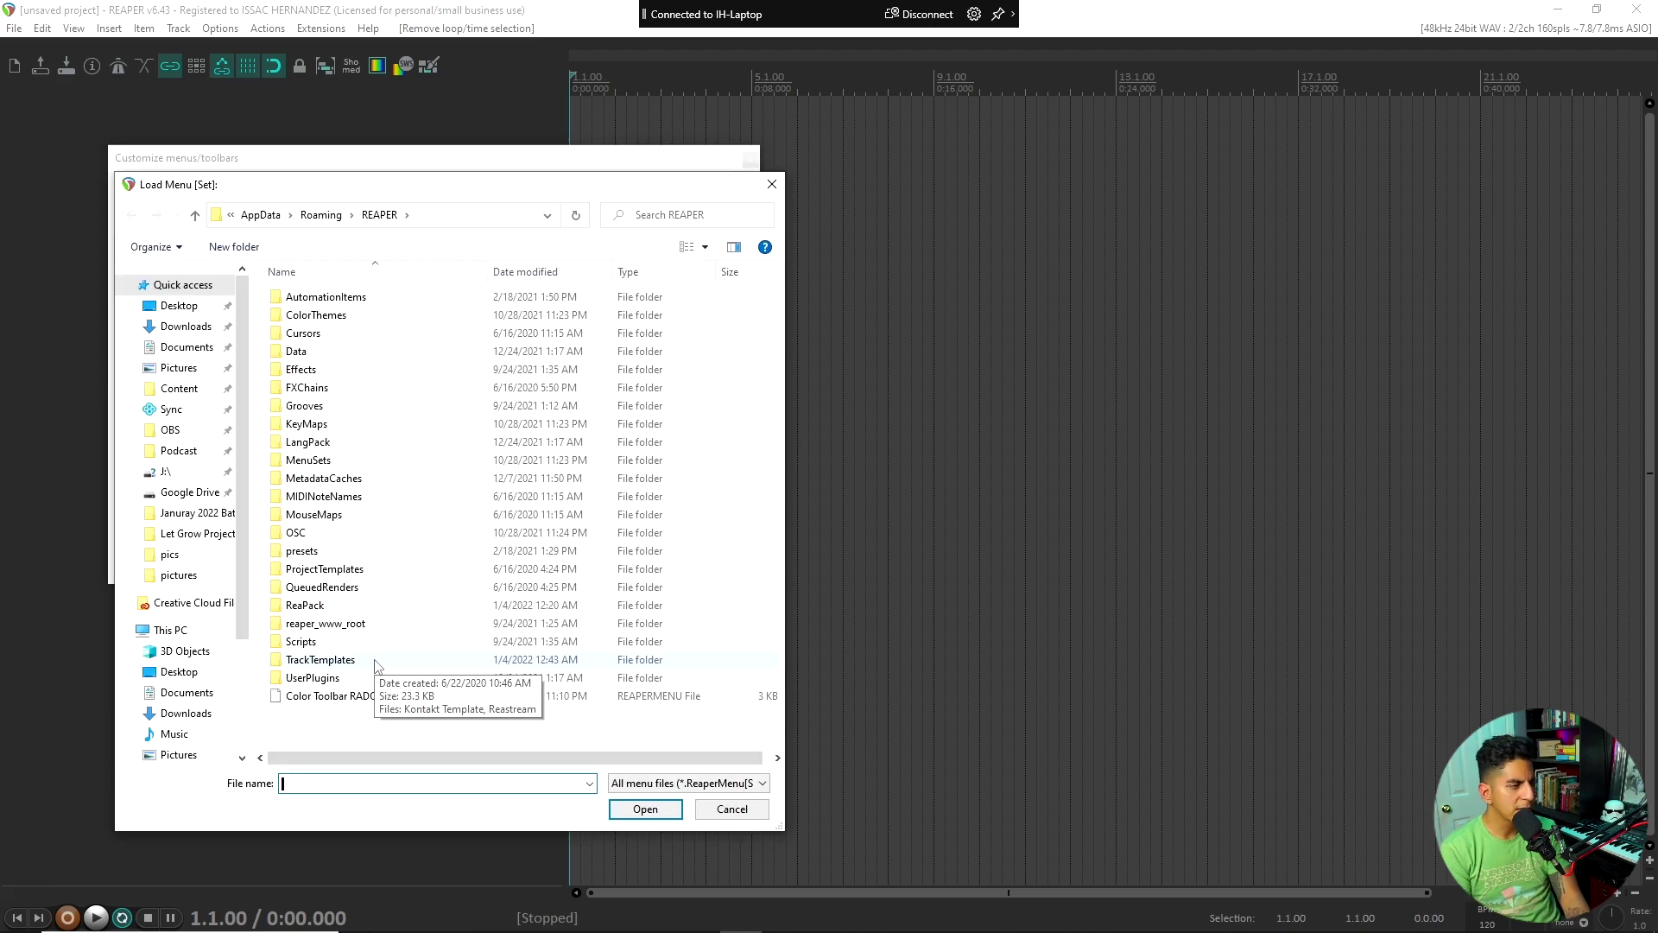
pyautogui.doubleClick(320, 465)
pyautogui.click(350, 299)
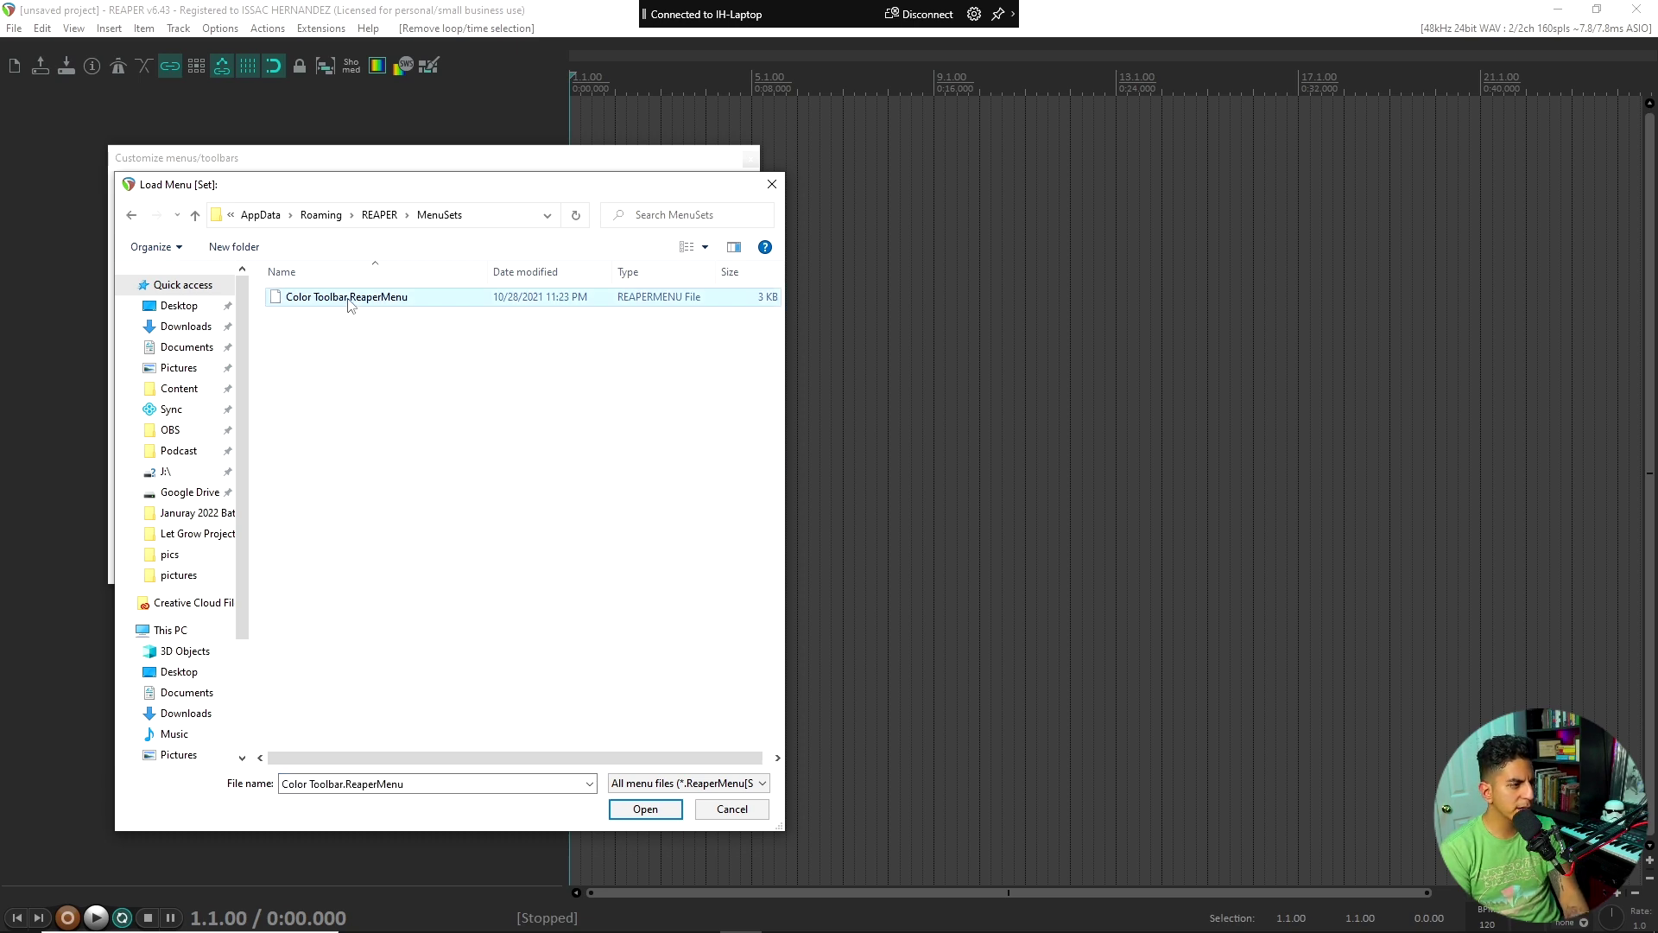
pyautogui.press('Return')
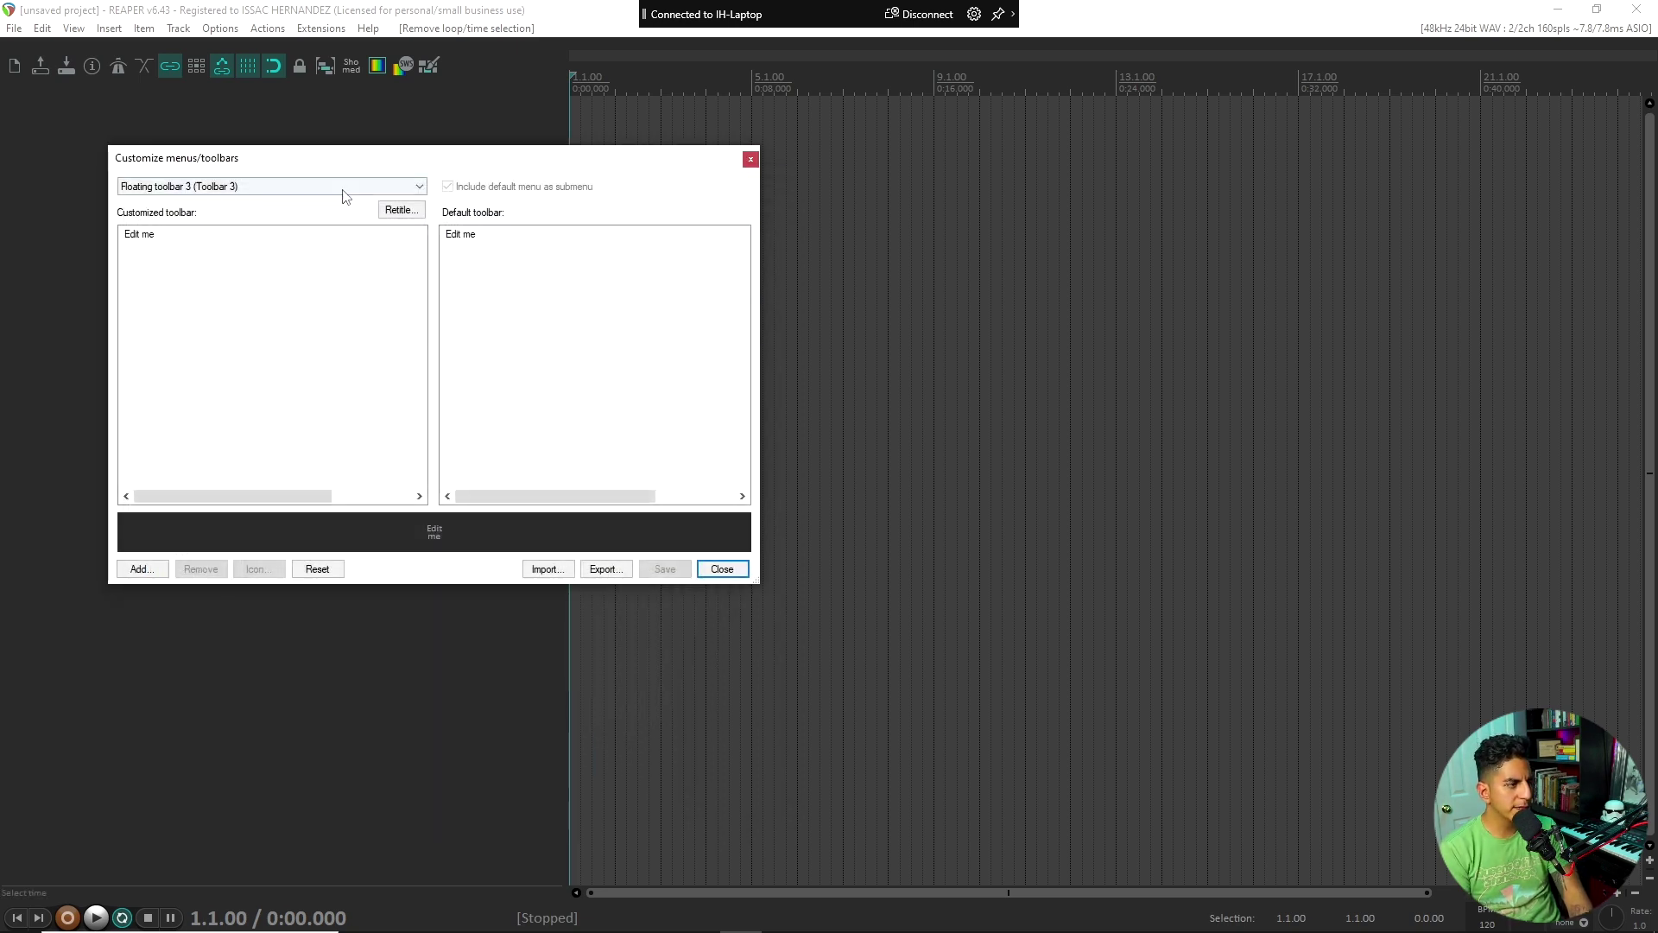
# Display Floating toolbar 2 (Dragon Toolbar) in the toolbar customization to examine its color actions and icons.
pyautogui.click(345, 187)
pyautogui.moveTo(421, 356); pyautogui.dragTo(418, 283)
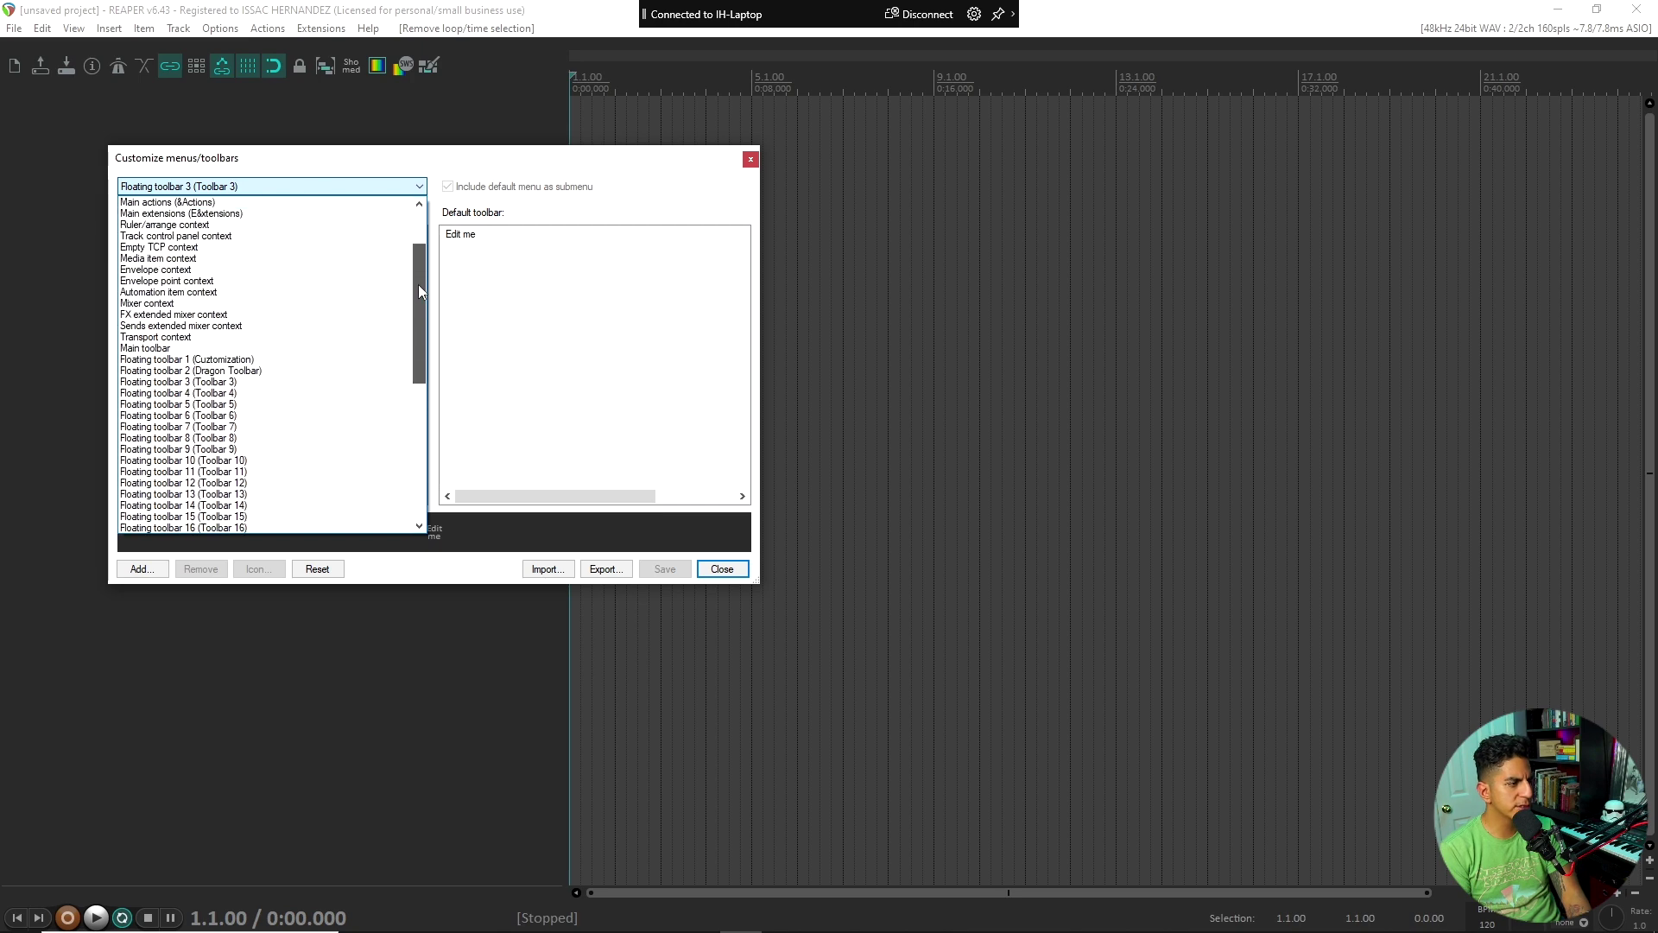
pyautogui.click(215, 371)
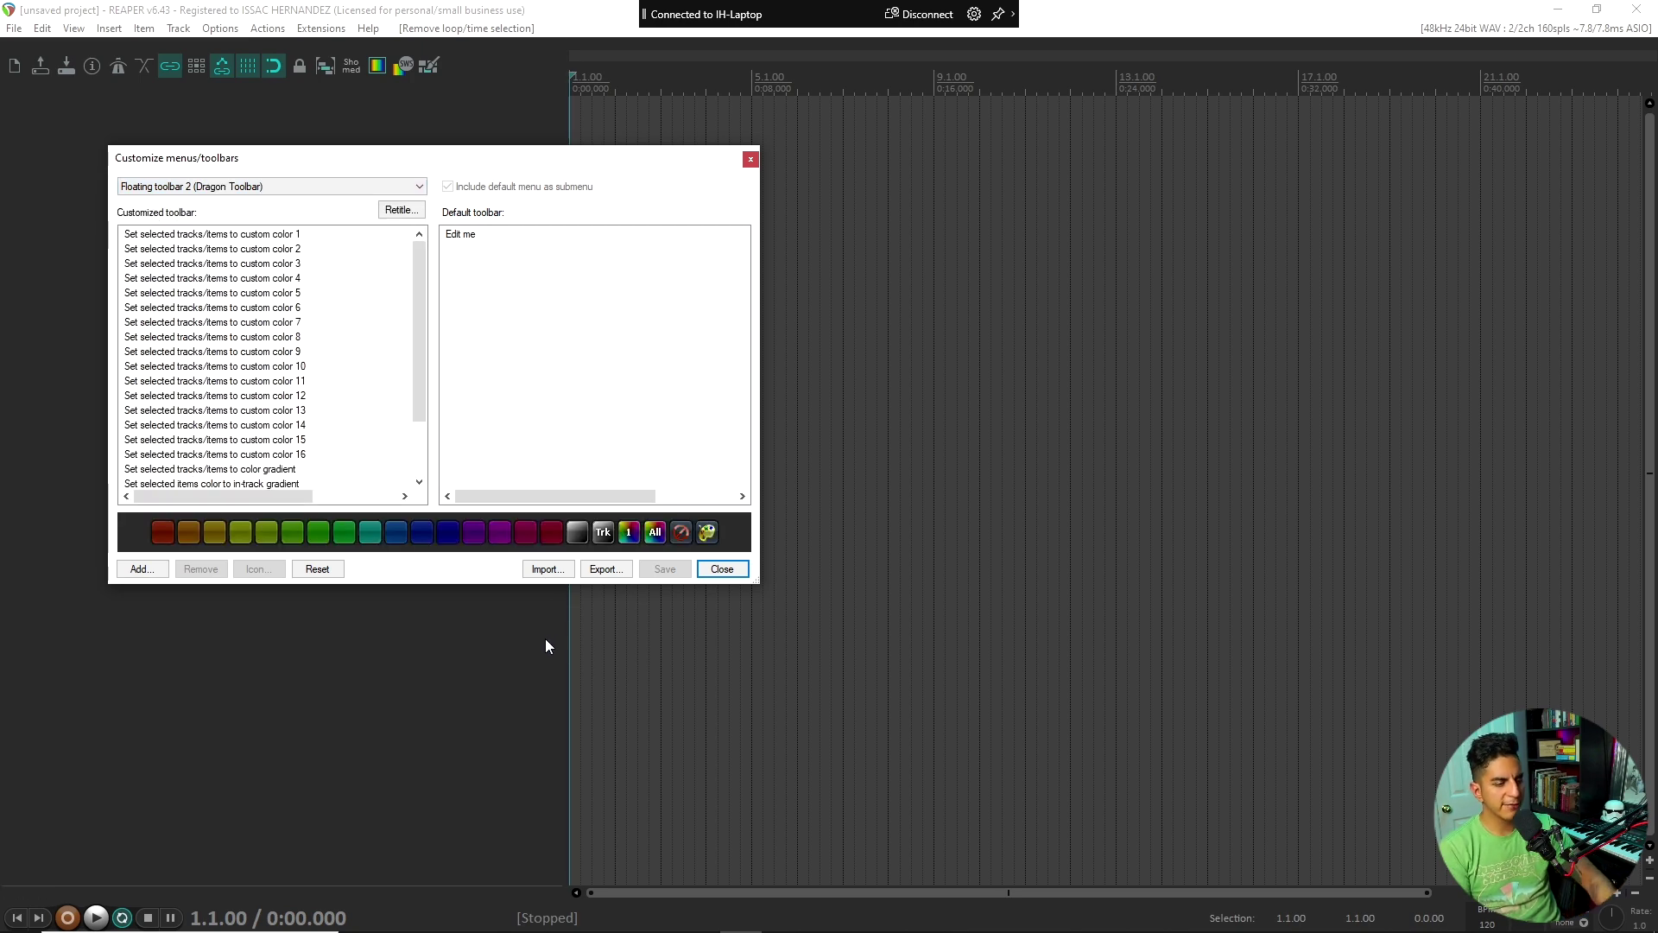
pyautogui.click(722, 568)
# Open Color Toolbar.ReaperMenu from the resource path's MenuSets folder in Notepad, always using it for .ReaperMenu files.
pyautogui.click(444, 926)
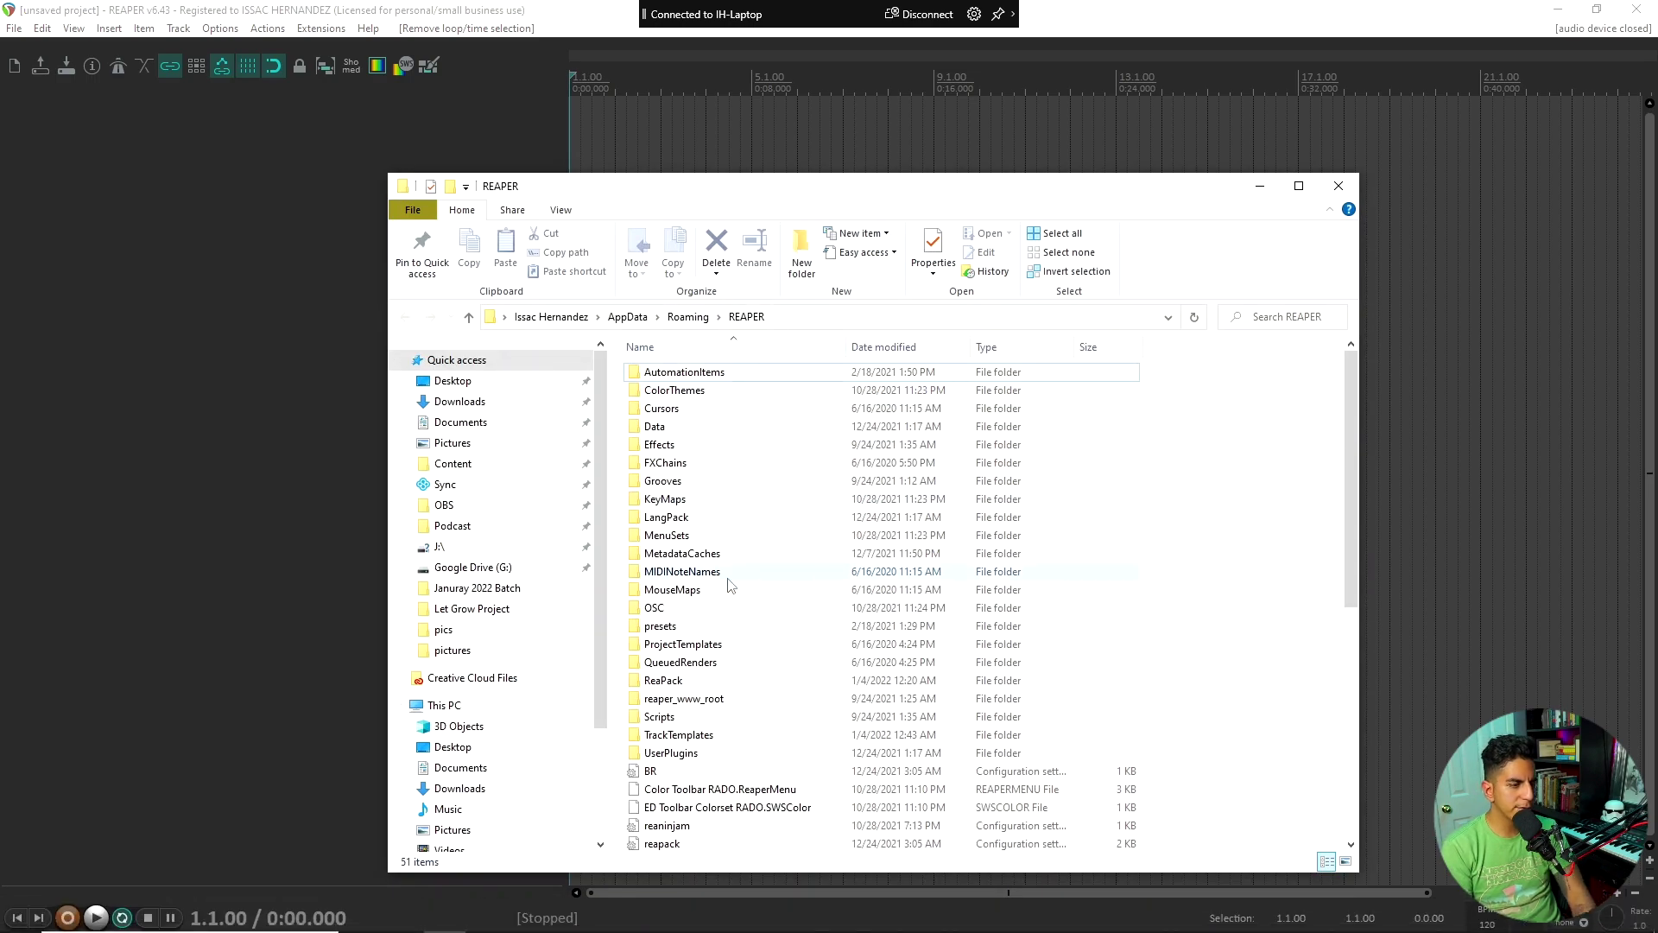
pyautogui.click(699, 537)
pyautogui.doubleClick(699, 537)
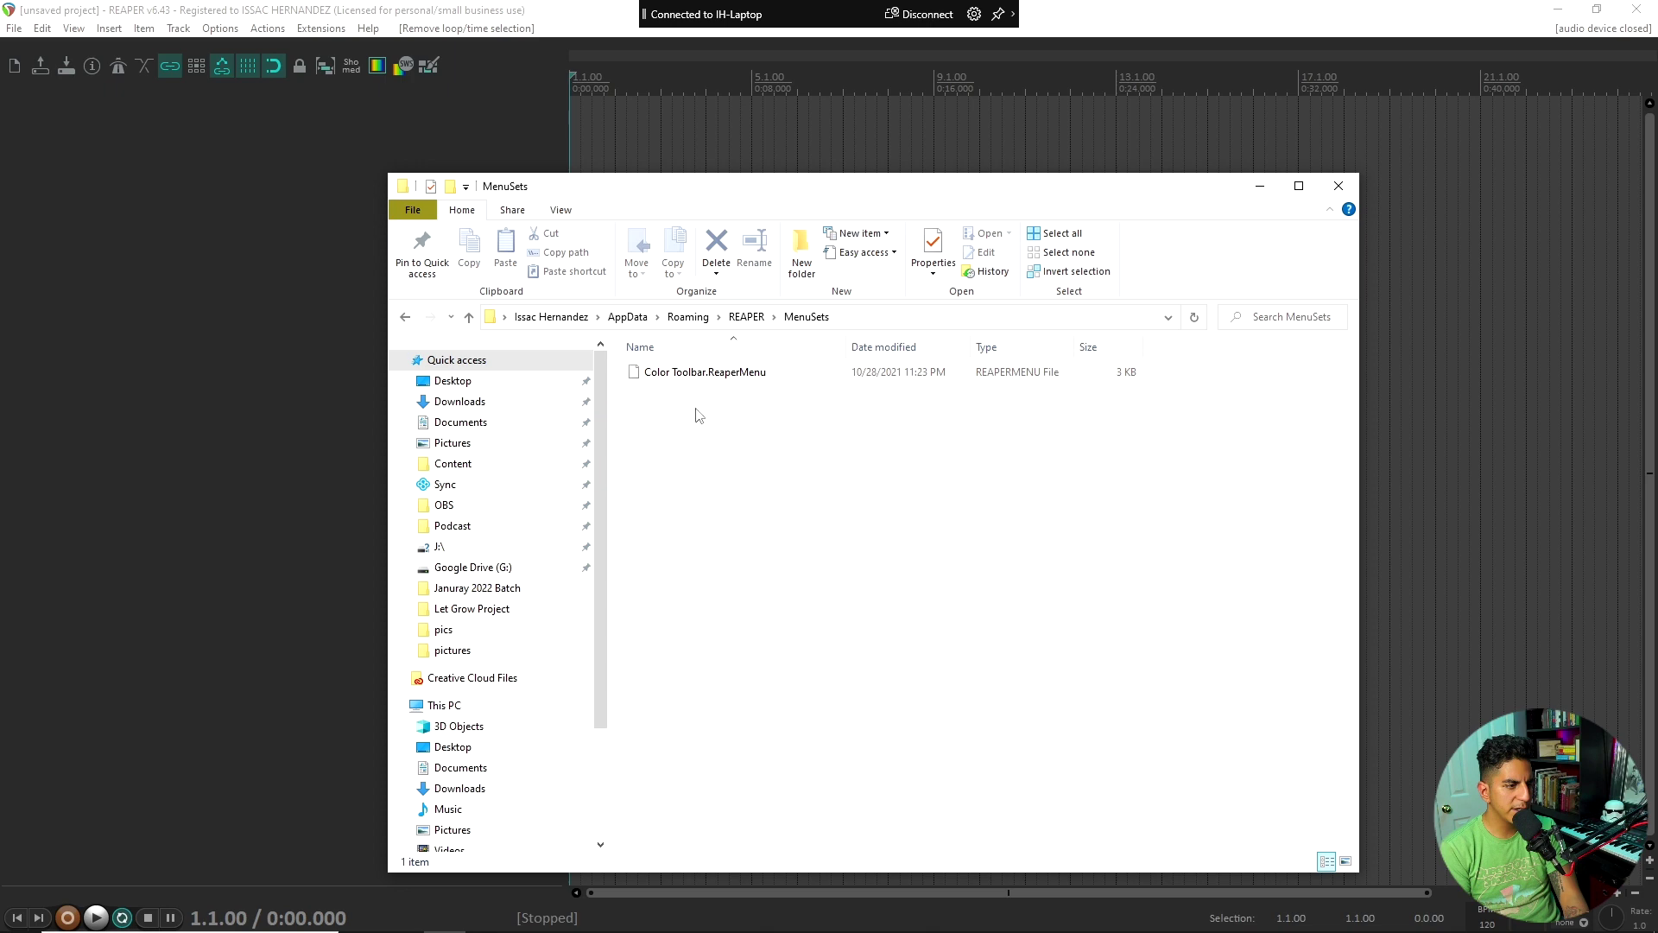
pyautogui.rightClick(701, 374)
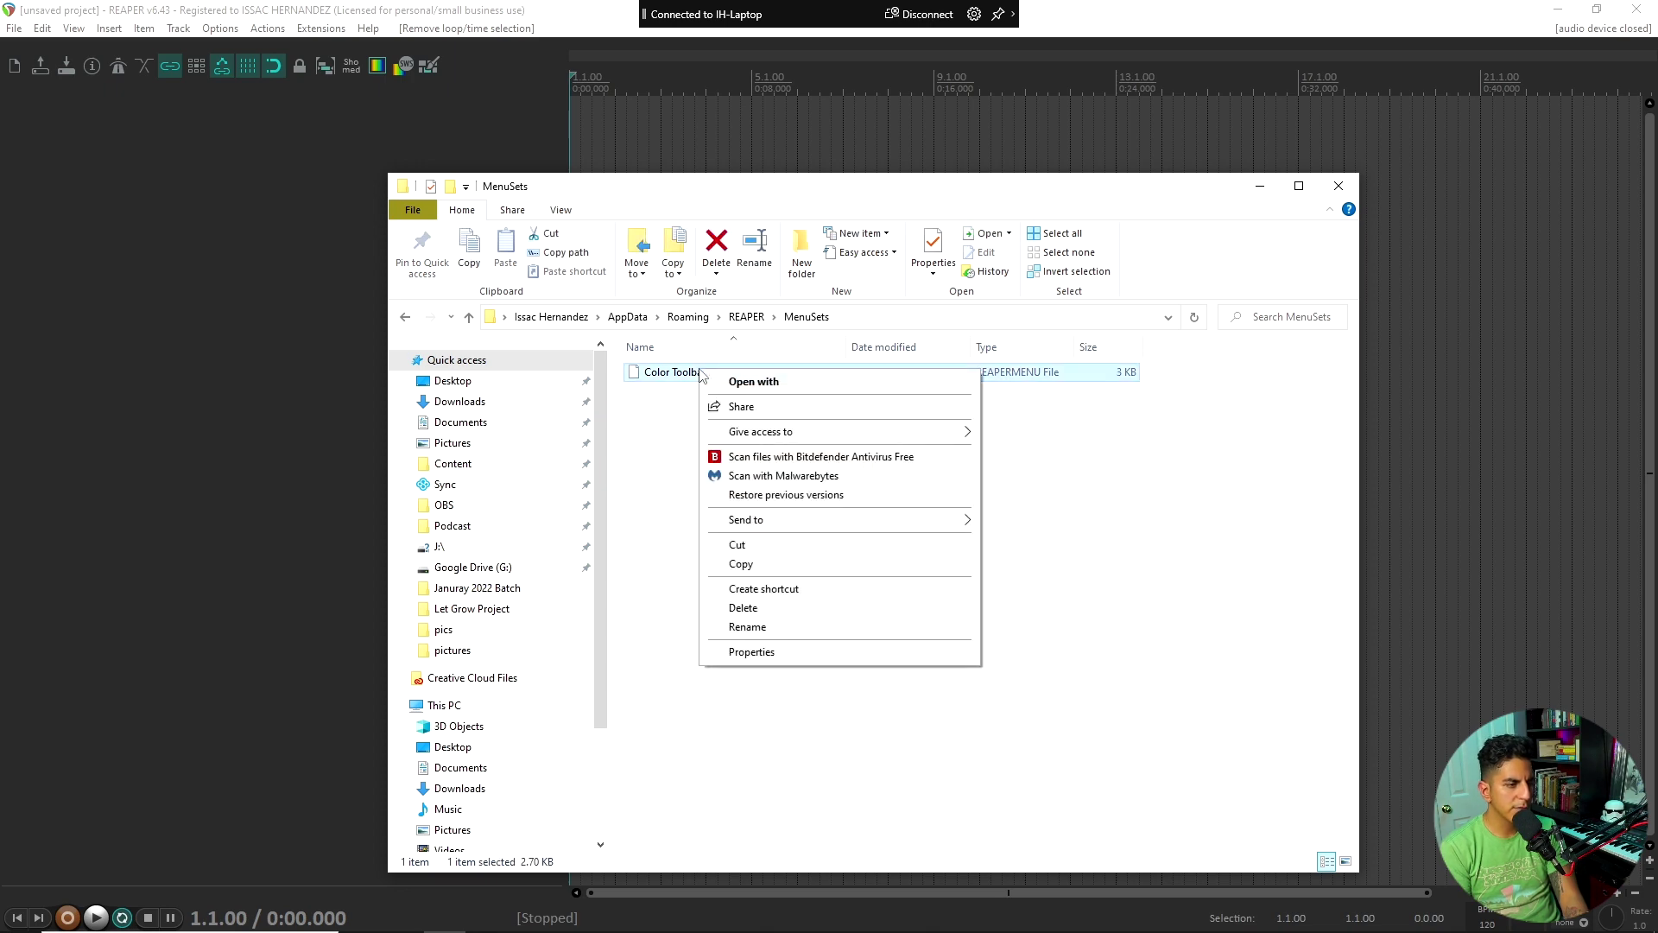
pyautogui.click(750, 381)
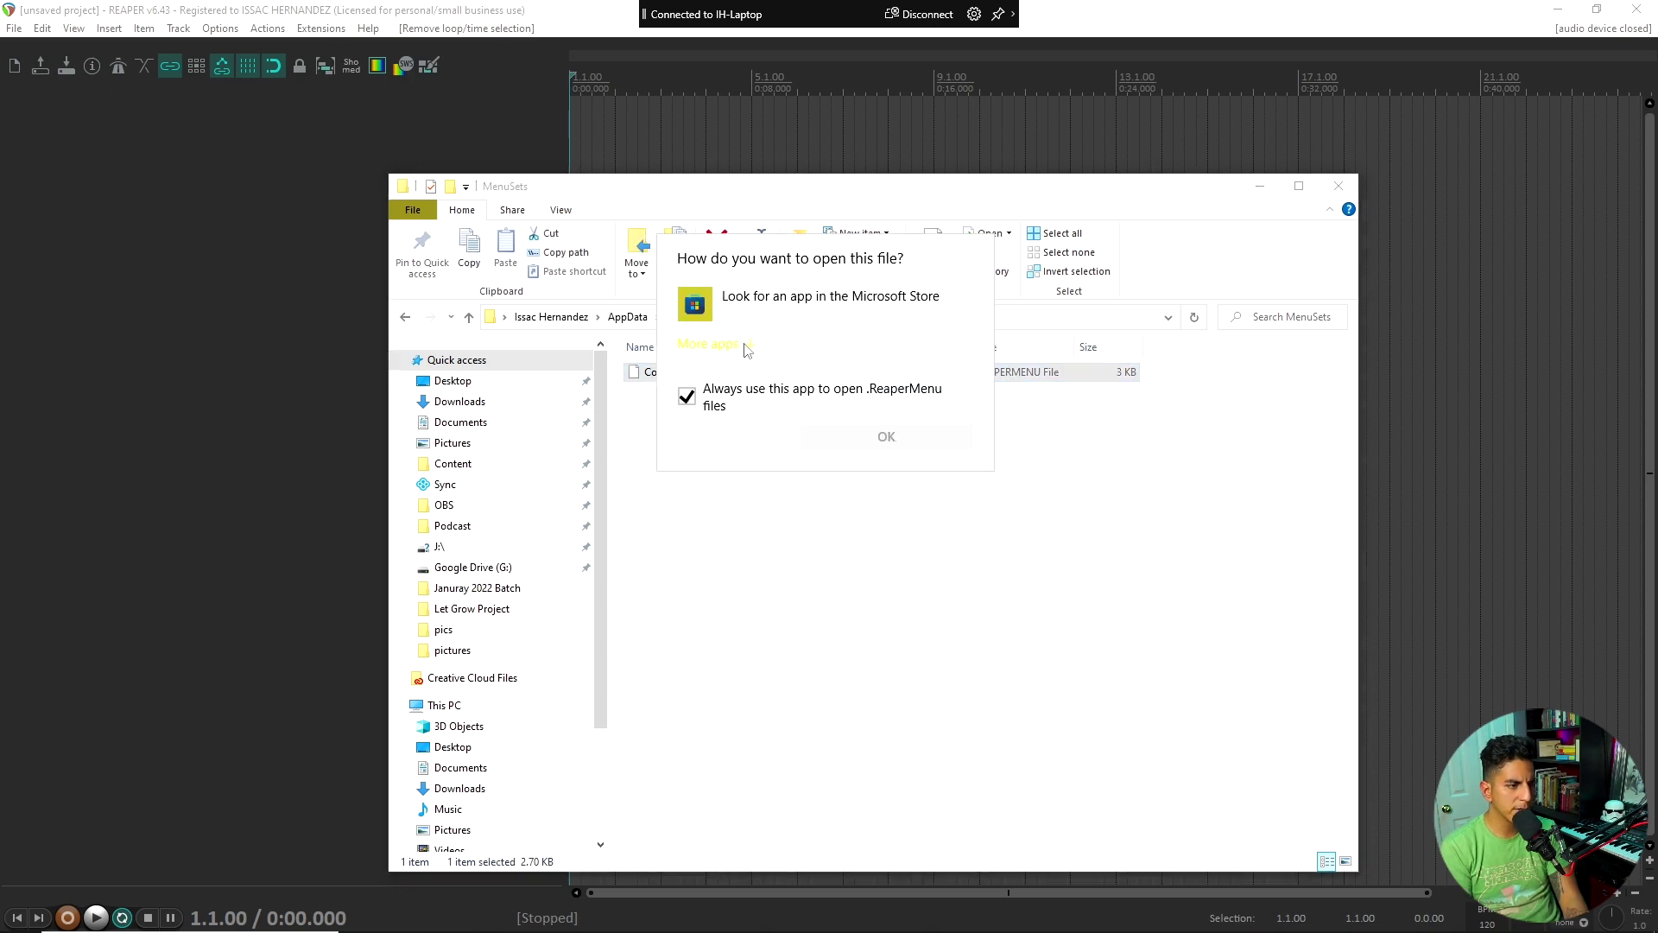
pyautogui.click(747, 346)
pyautogui.scroll(-3, 988, 429)
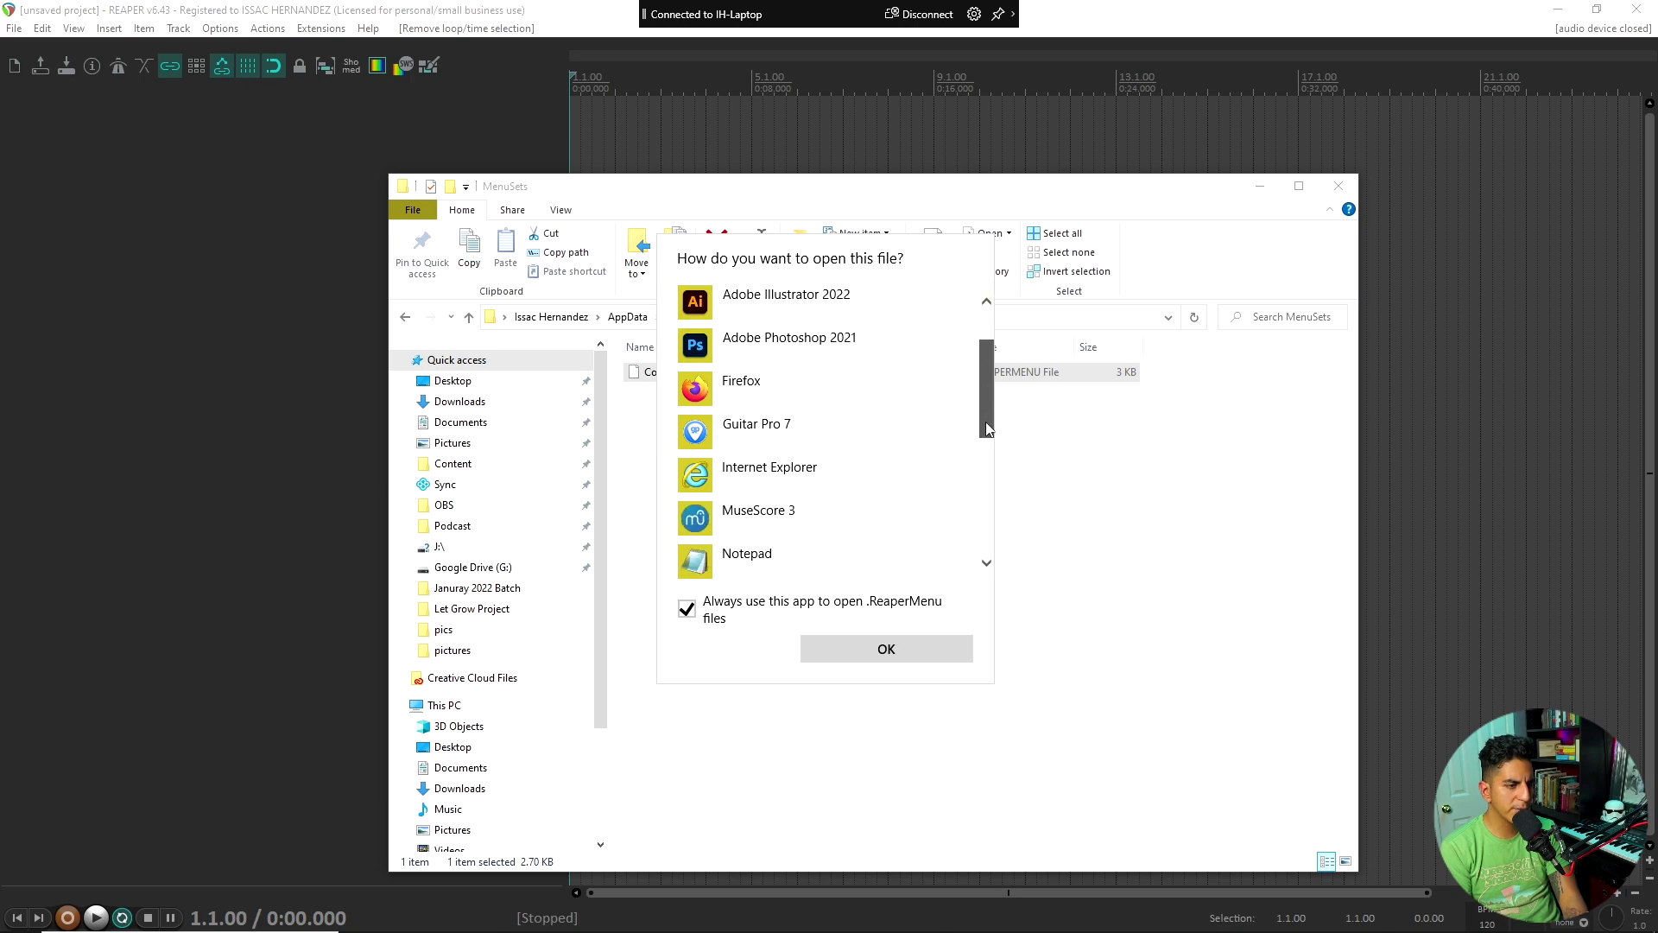
pyautogui.doubleClick(747, 553)
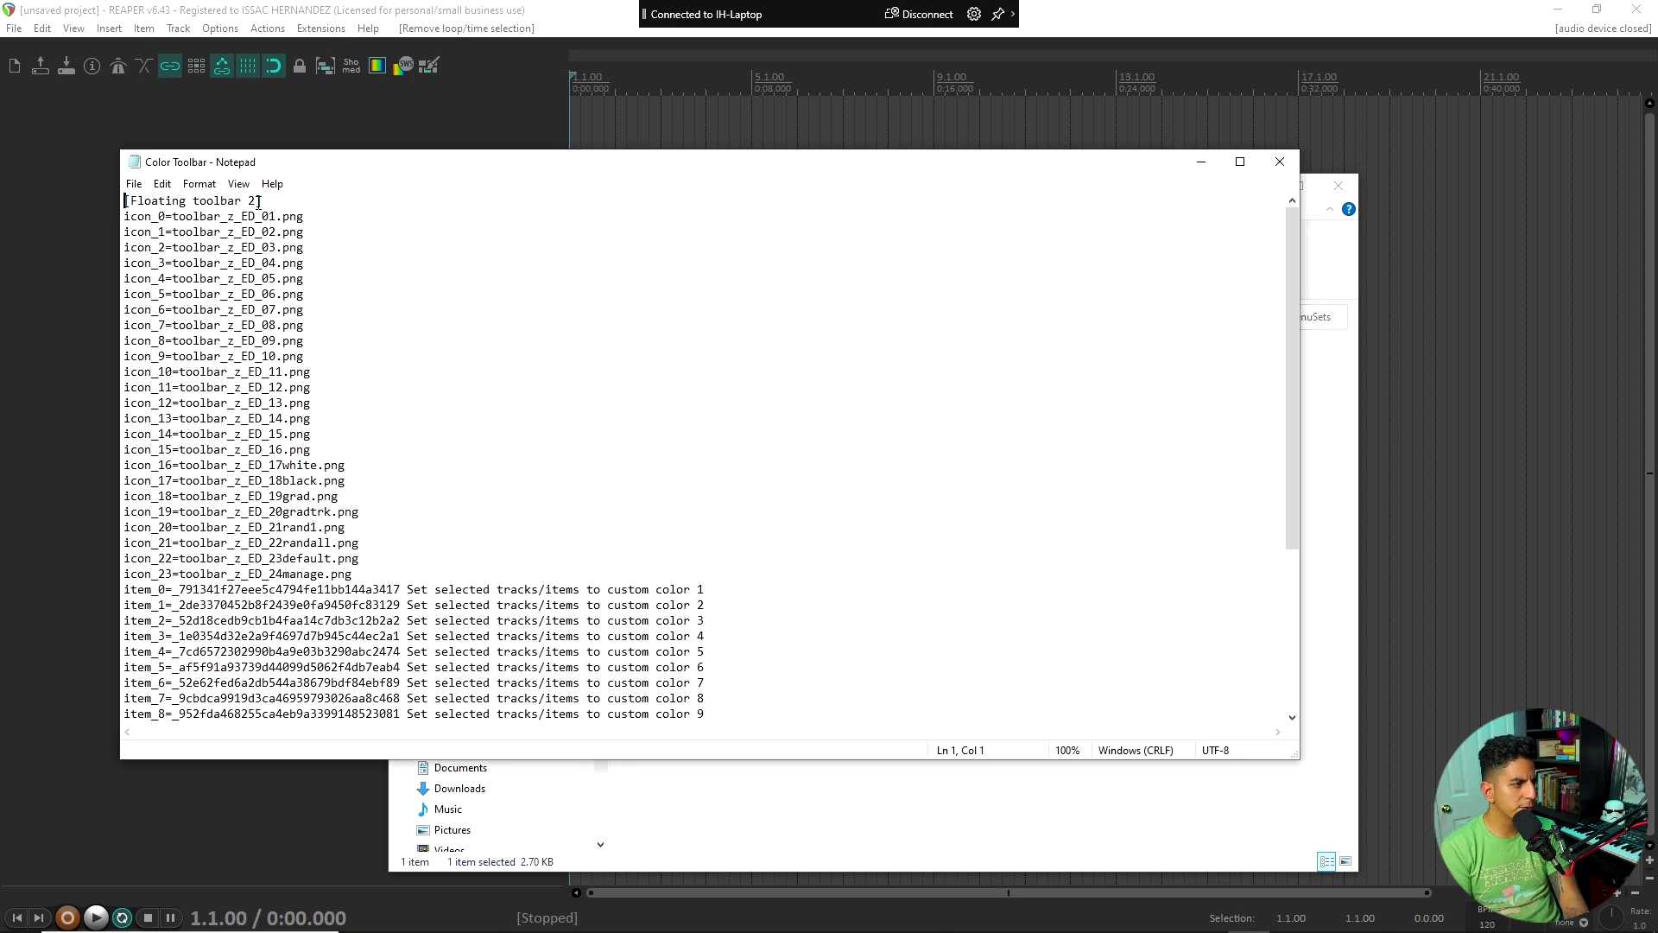
# Highlight the toolbar number in the menu file's first line, and return to REAPER to close the toolbar customization.
pyautogui.moveTo(257, 200)
pyautogui.mouseDown()
pyautogui.moveTo(125, 200)
pyautogui.moveTo(246, 201)
pyautogui.mouseUp()
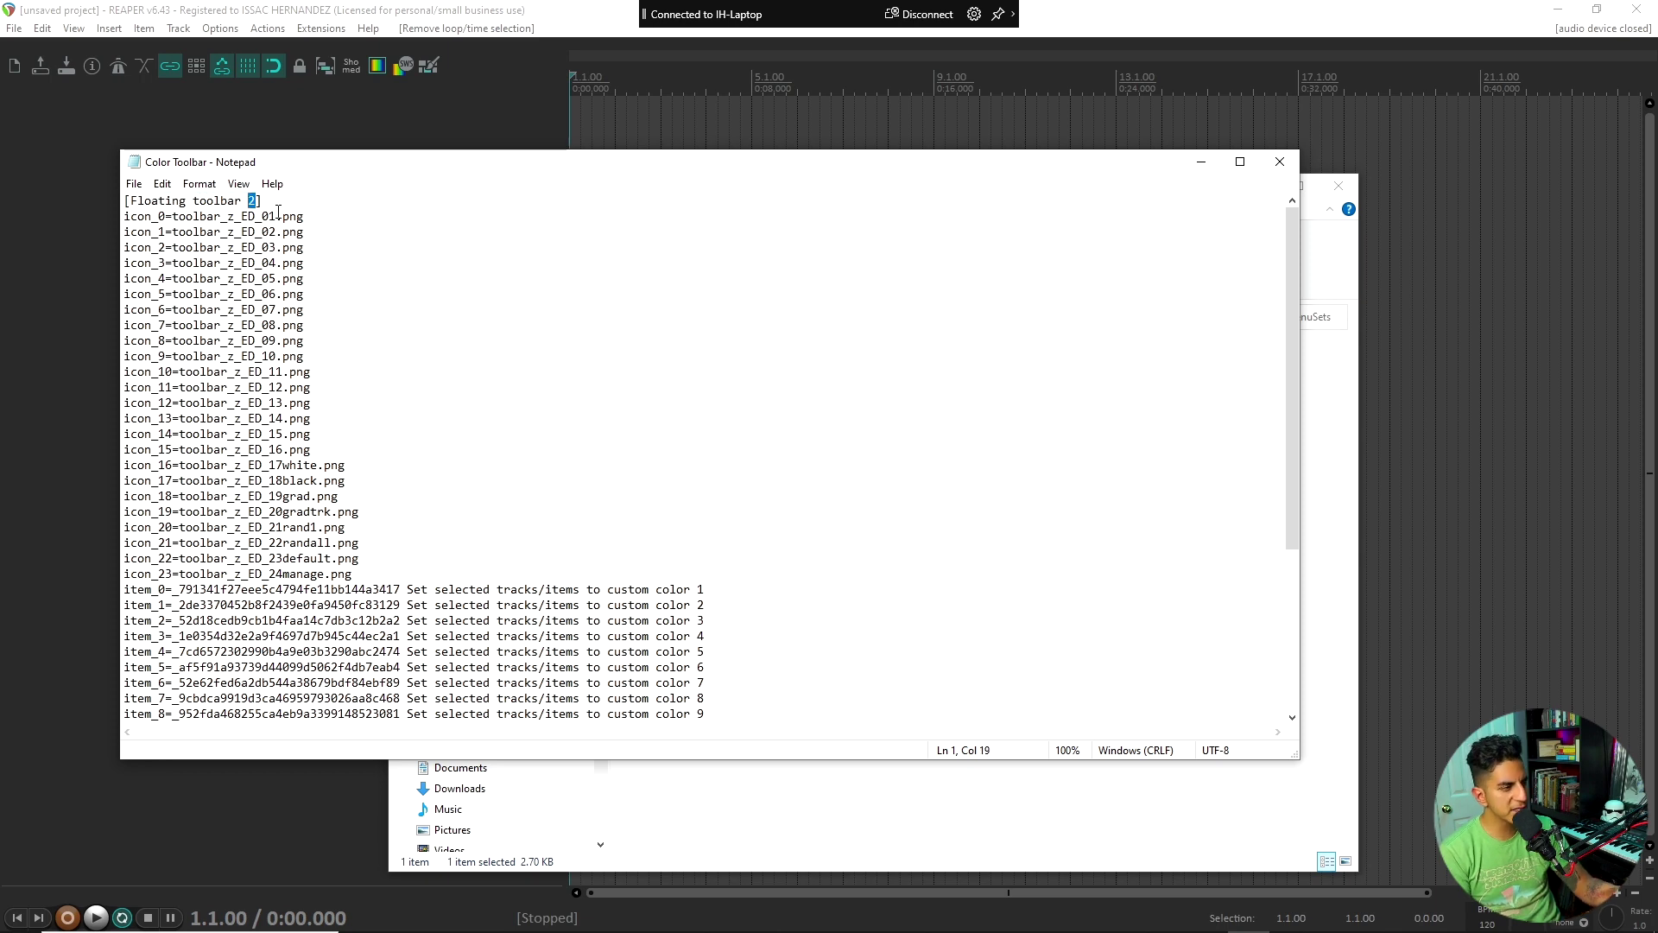
pyautogui.moveTo(261, 200); pyautogui.dragTo(259, 62)
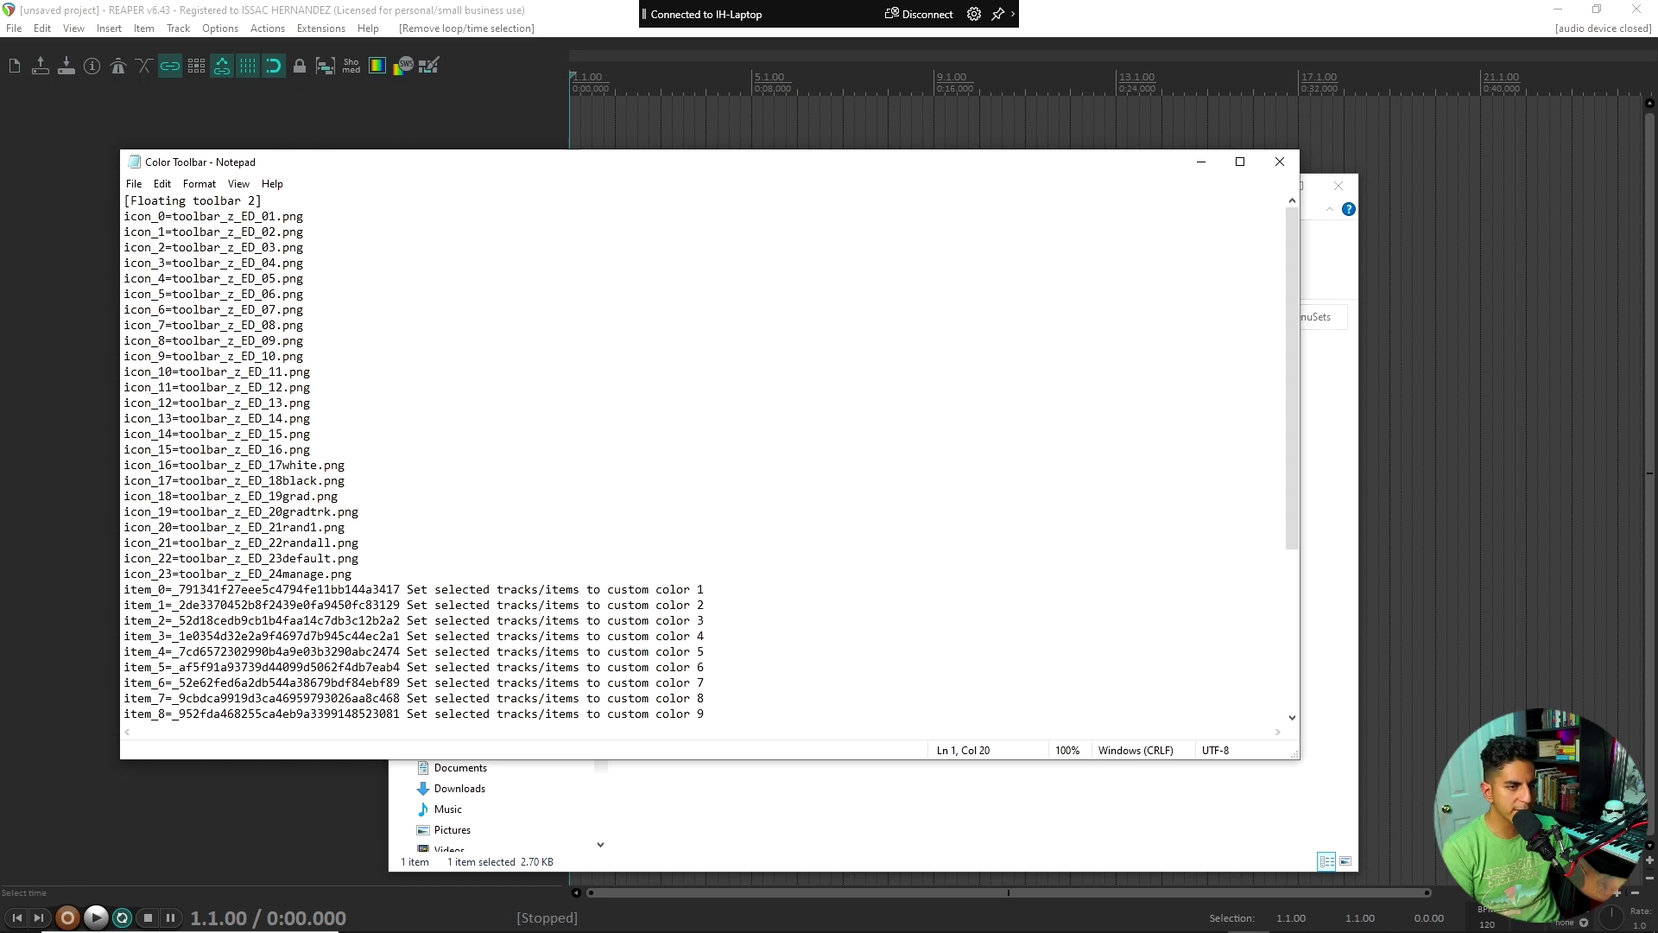
pyautogui.hotkey('alt', 'Tab')
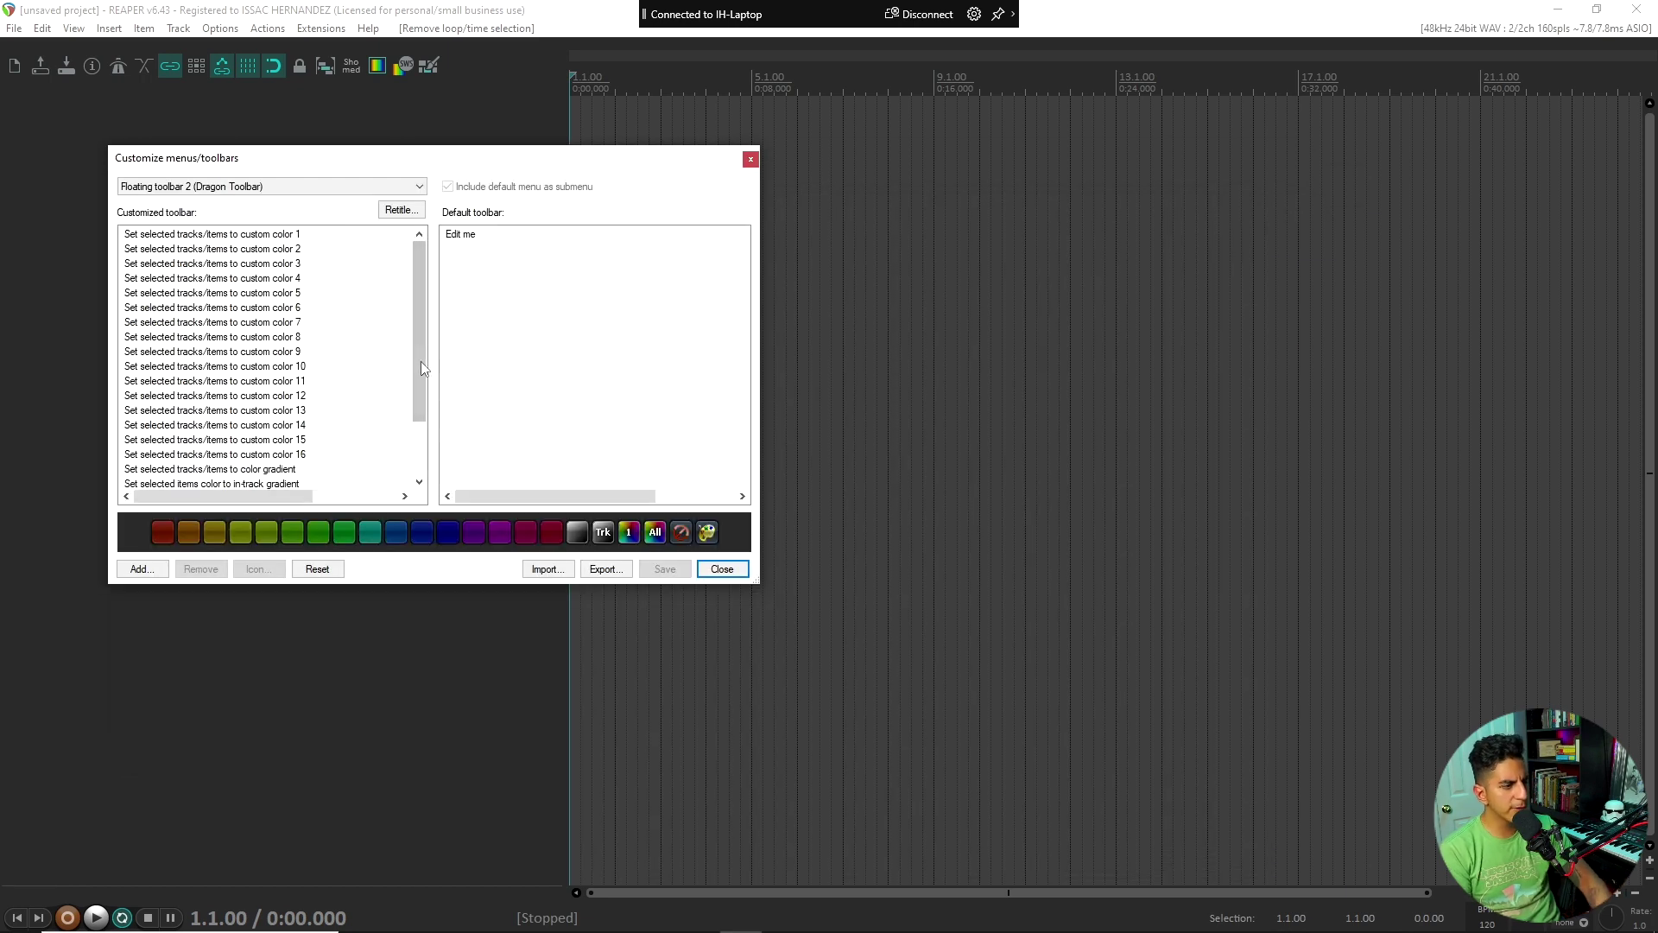
pyautogui.press('Escape')
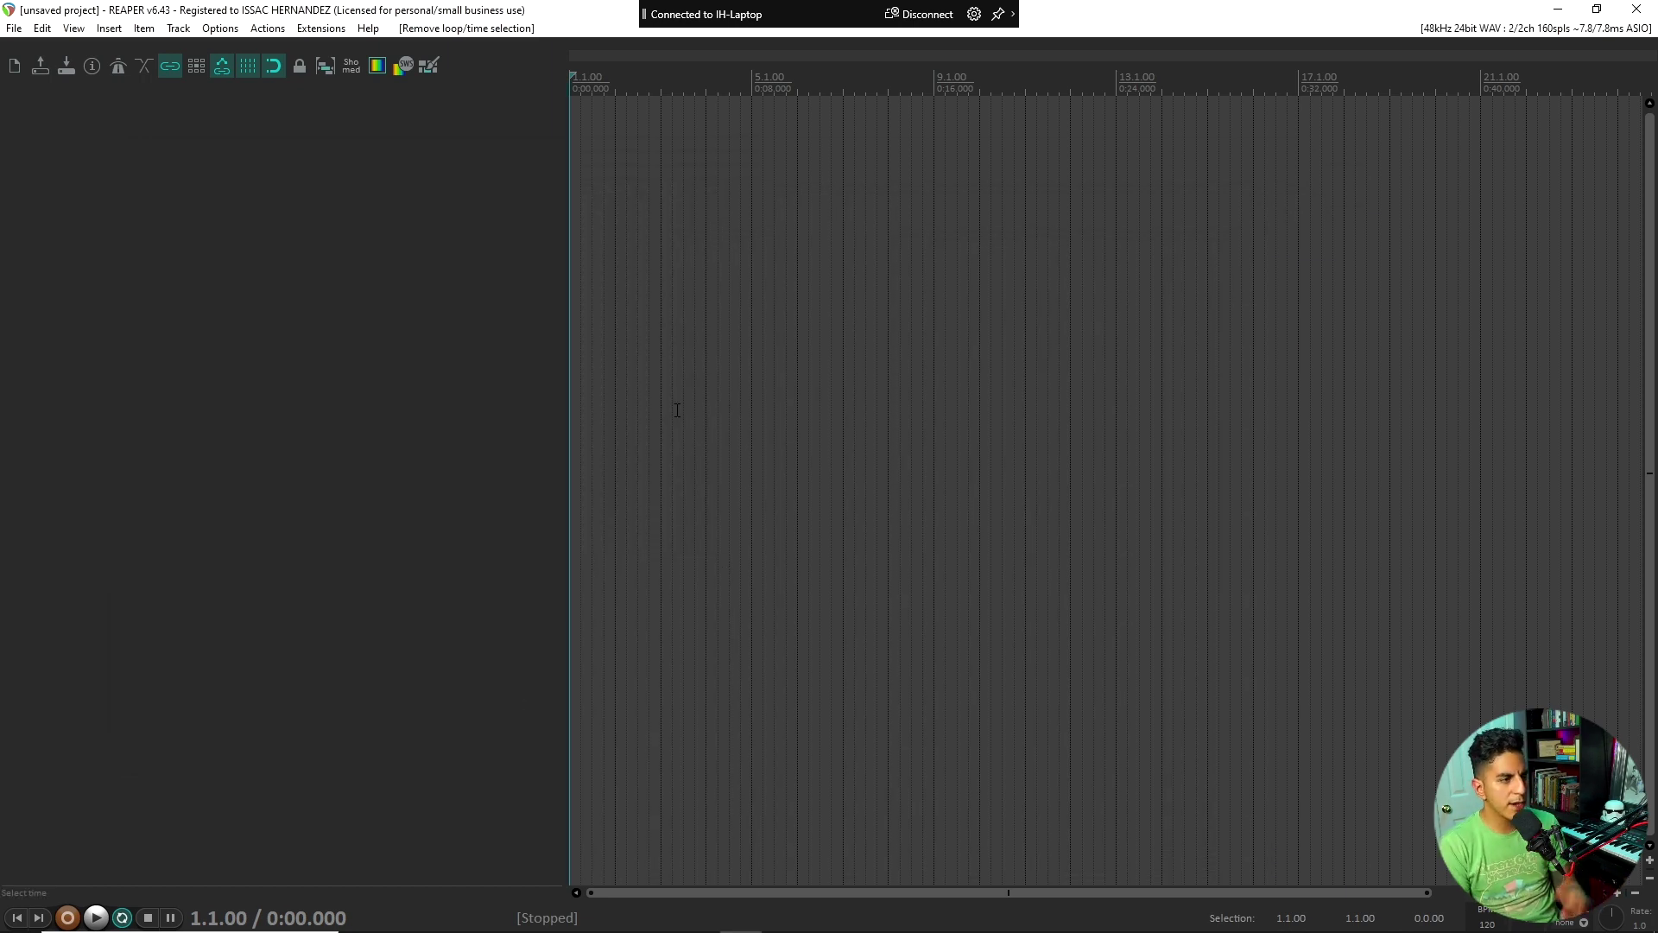
# Switch the main toolbar to the Dragon Toolbar.
pyautogui.rightClick(466, 67)
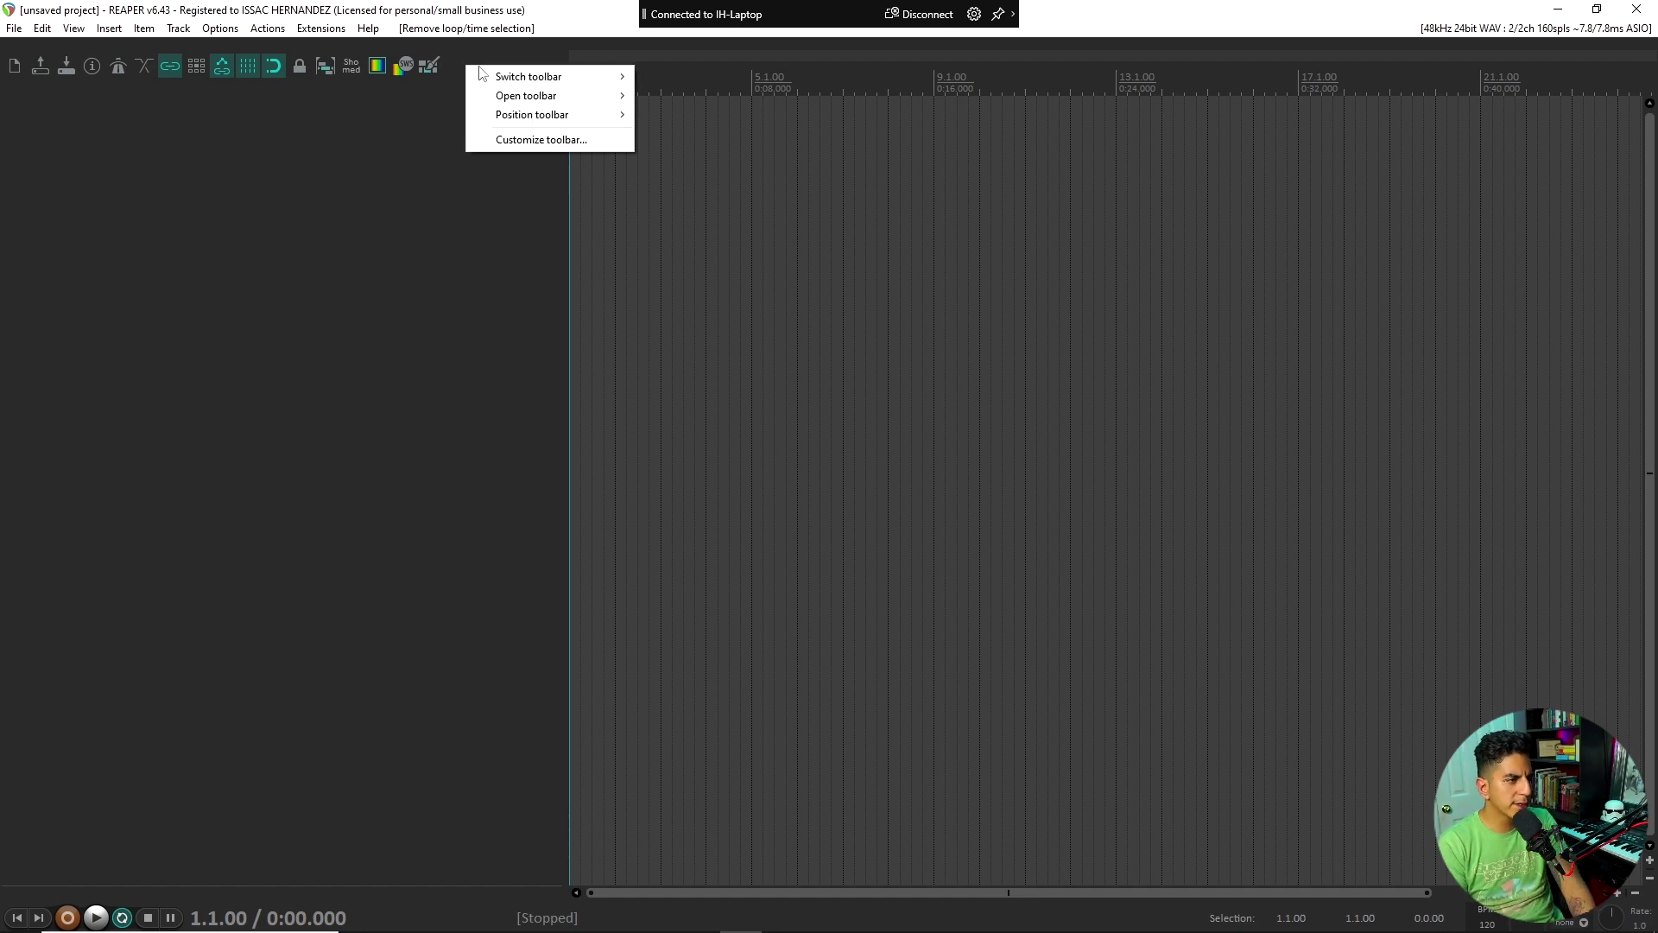
pyautogui.moveTo(530, 84)
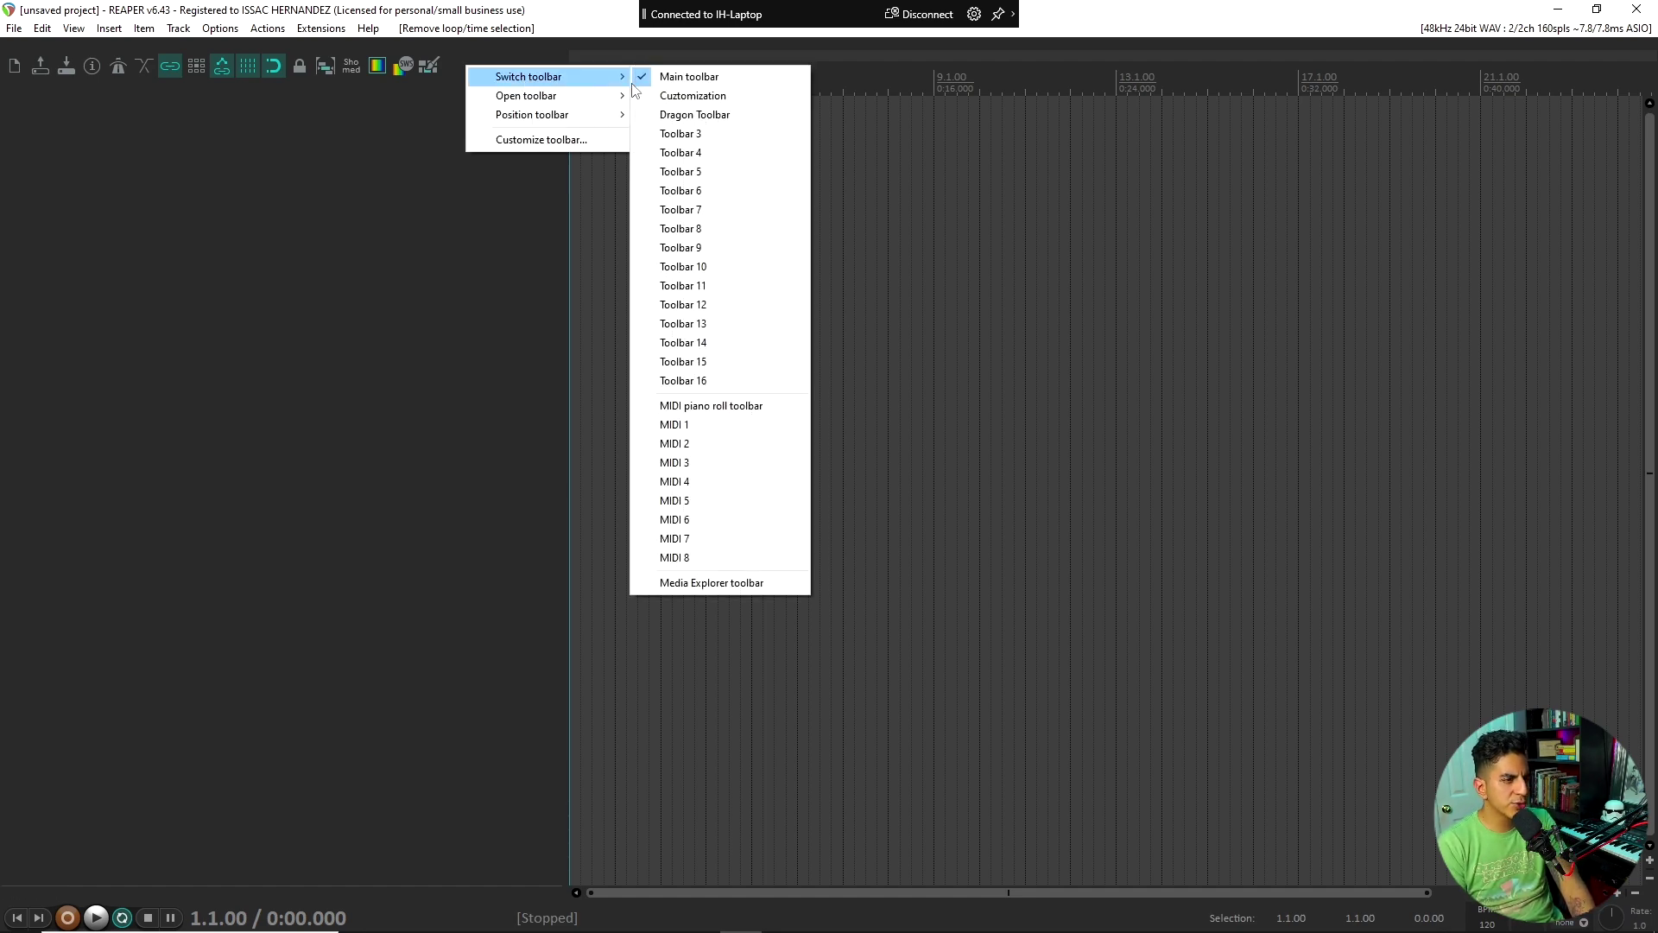
pyautogui.click(696, 115)
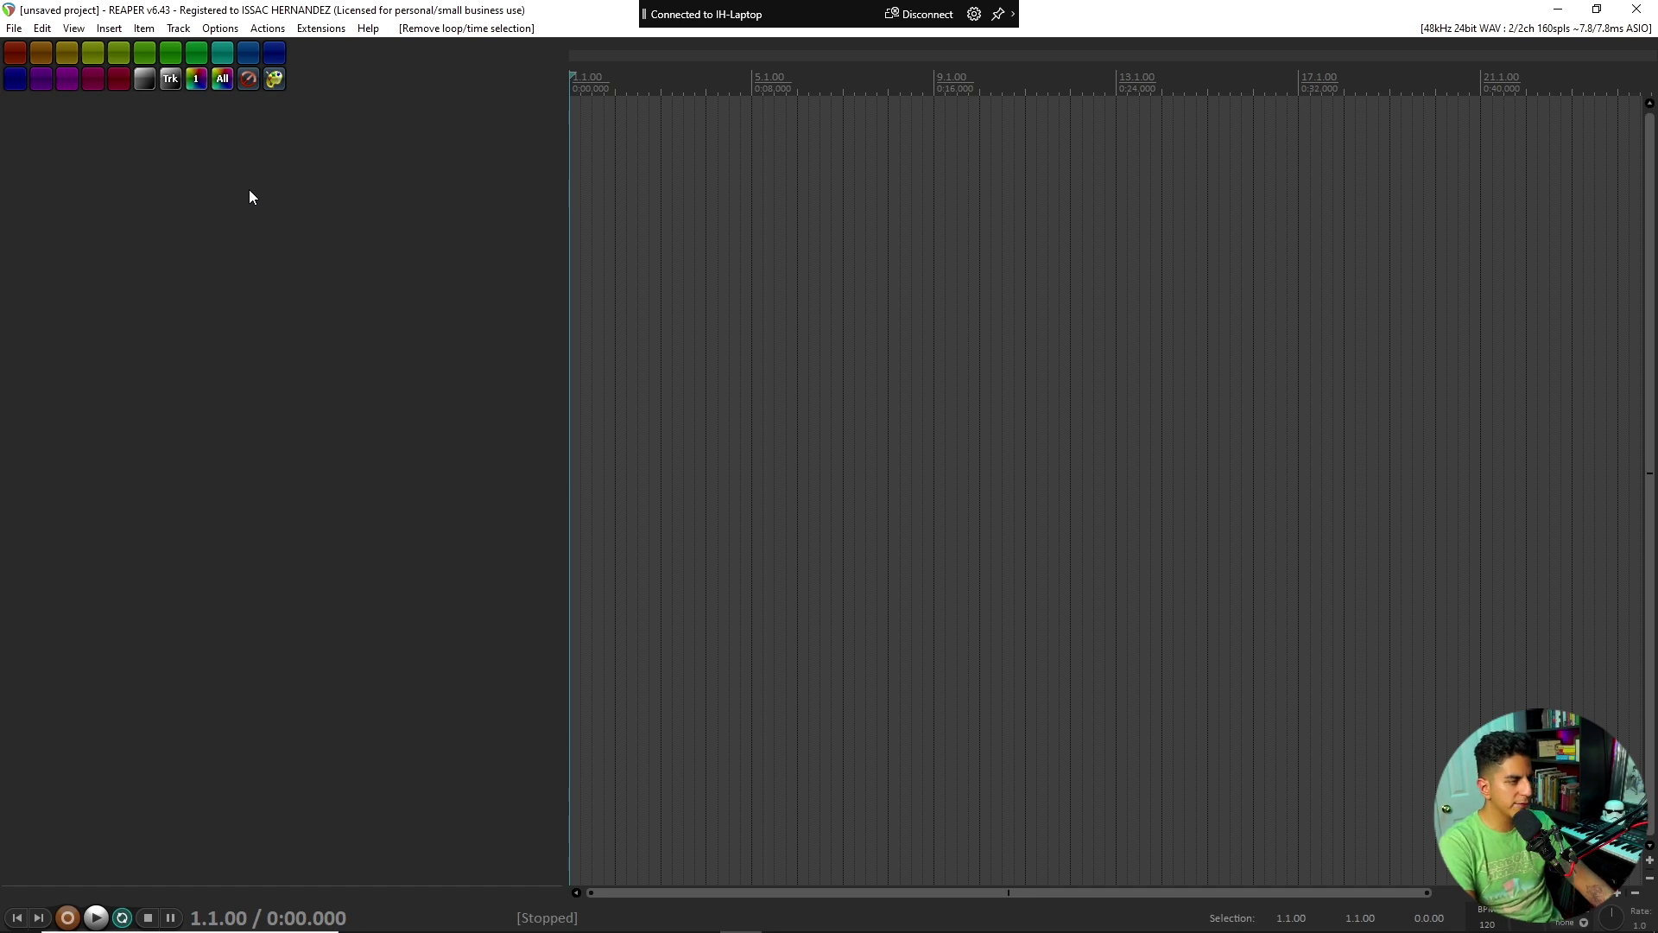
# Add six new tracks to the project.
pyautogui.hotkey('ctrl', 't')
pyautogui.hotkey('ctrl', 't')
pyautogui.hotkey('ctrl', 't')
pyautogui.hotkey('ctrl', 't')
pyautogui.hotkey('ctrl', 't')
pyautogui.hotkey('ctrl', 't')
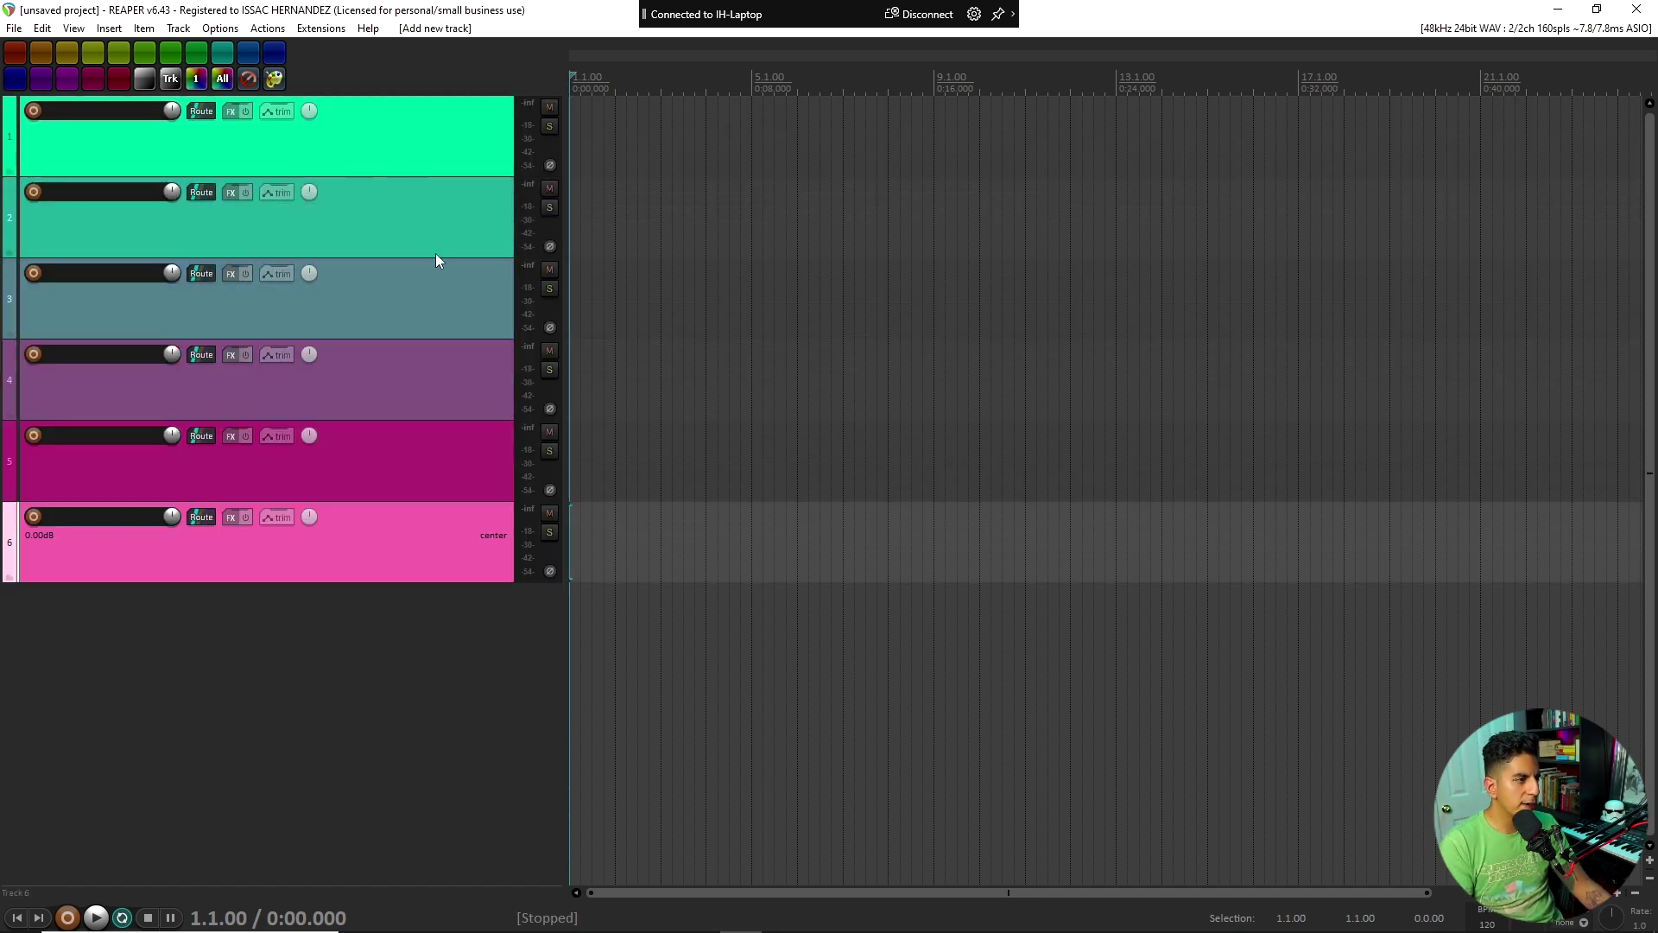
# Apply custom color 6 to track 1, and recolor tracks 1 to 3 blue with the color toolbar.
pyautogui.click(411, 140)
pyautogui.click(147, 51)
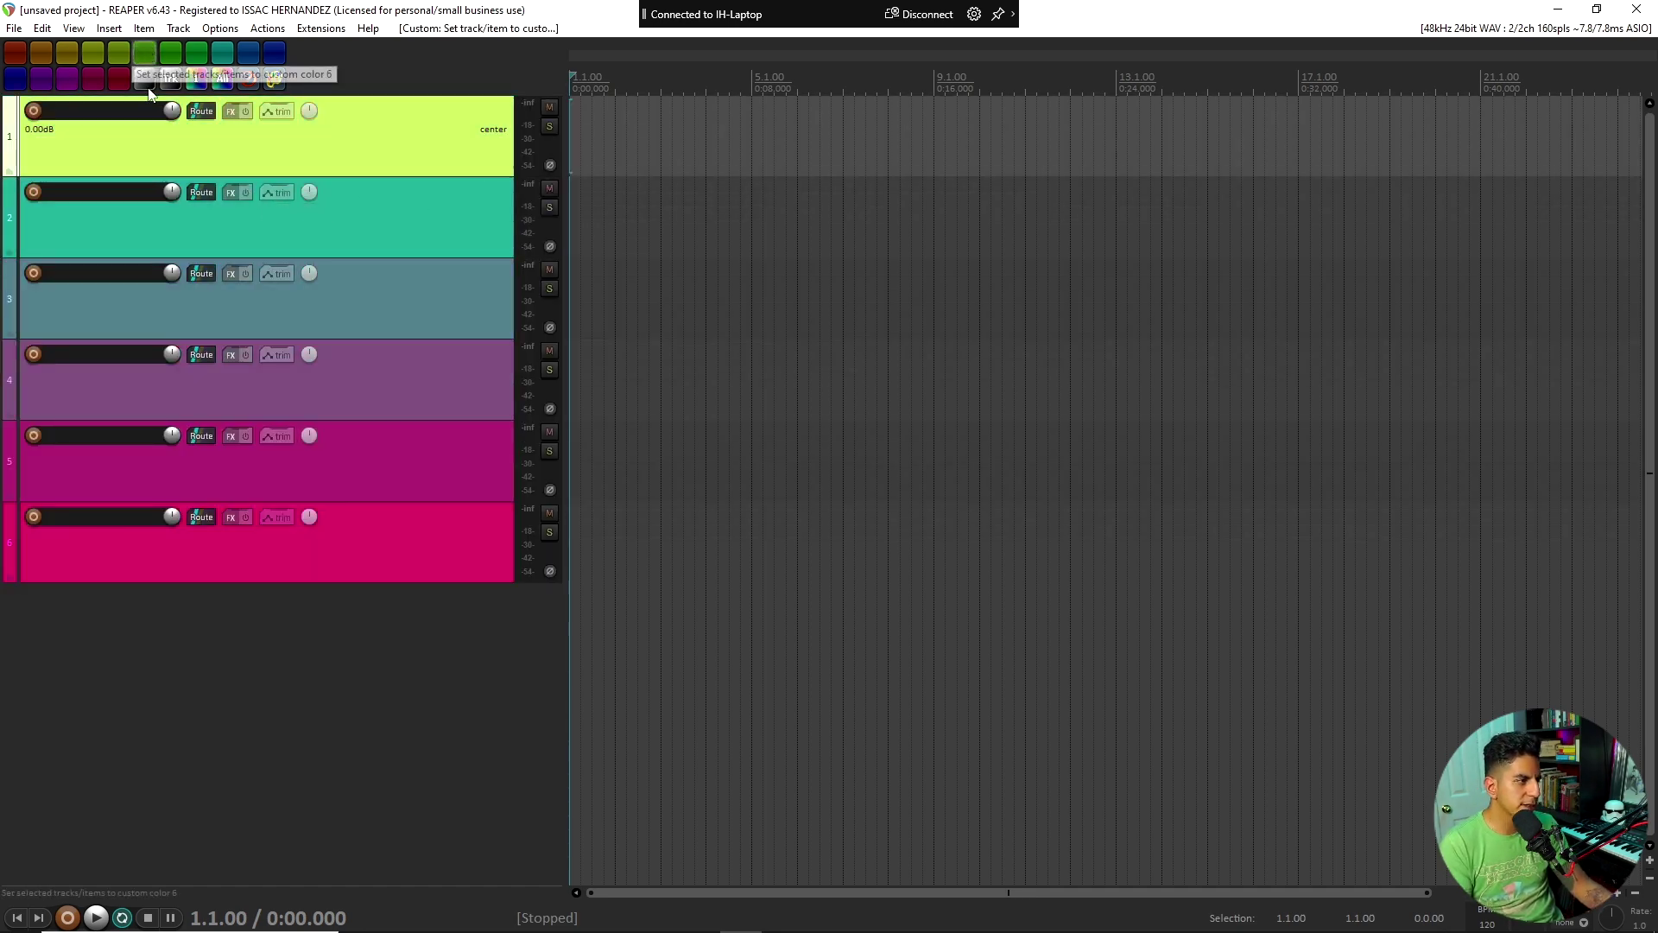
pyautogui.click(356, 206)
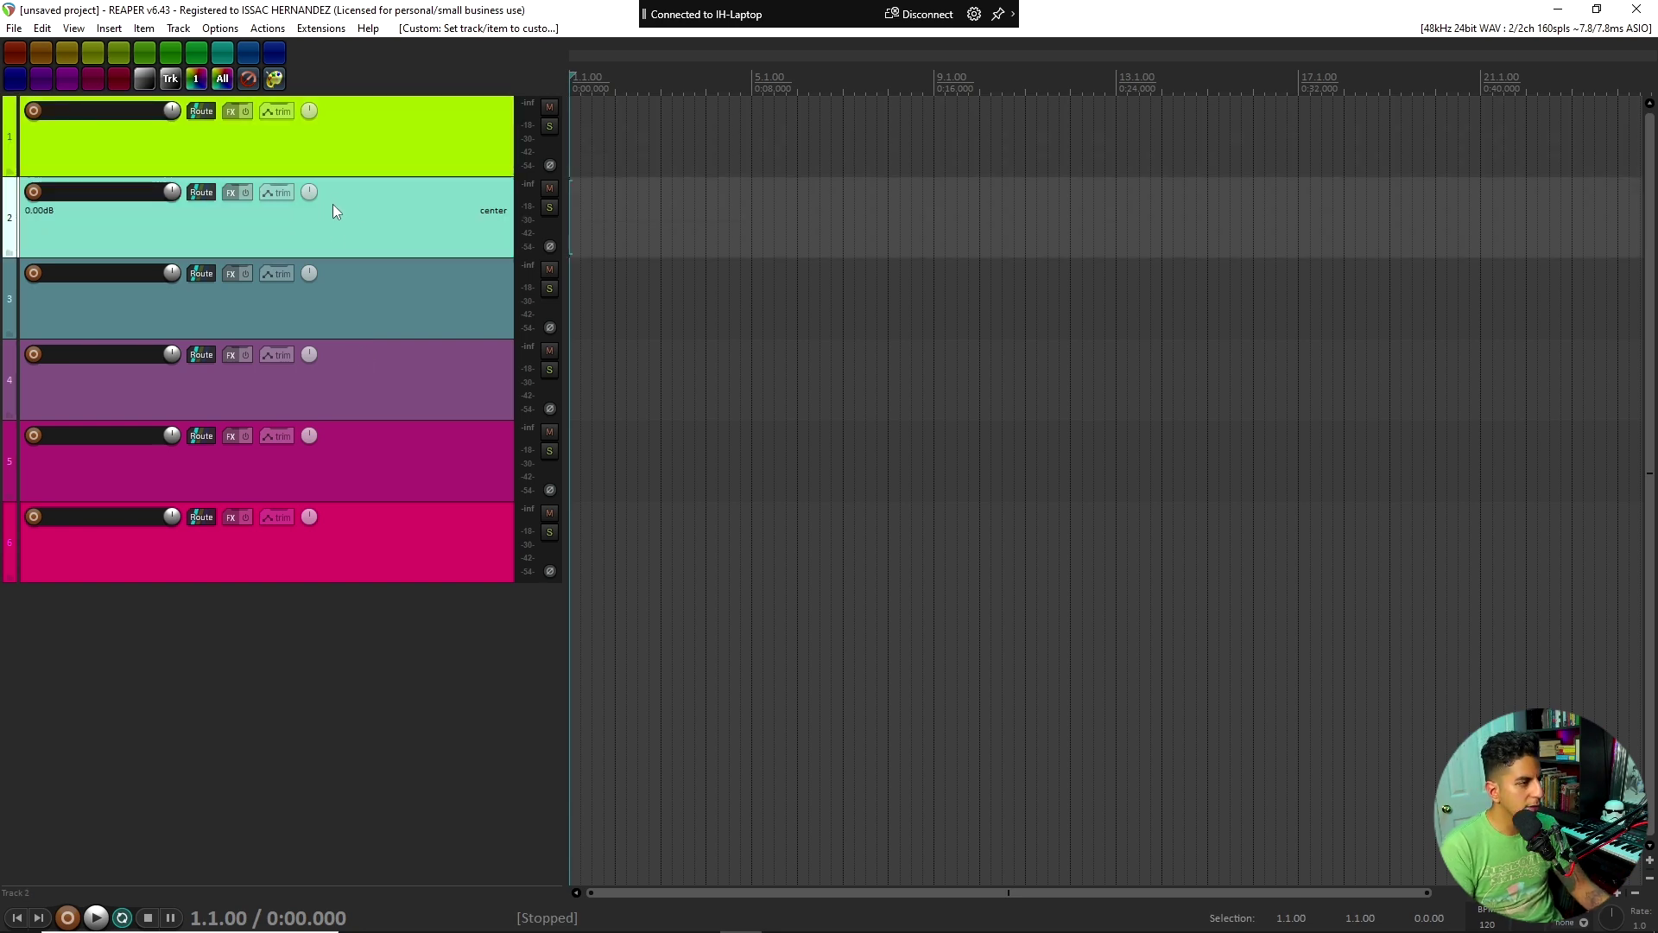
pyautogui.keyDown('shift'); pyautogui.click(329, 320); pyautogui.keyUp('shift')
pyautogui.click(273, 53)
pyautogui.hotkey('shift', 'Up')
pyautogui.click(271, 55)
pyautogui.click(262, 540)
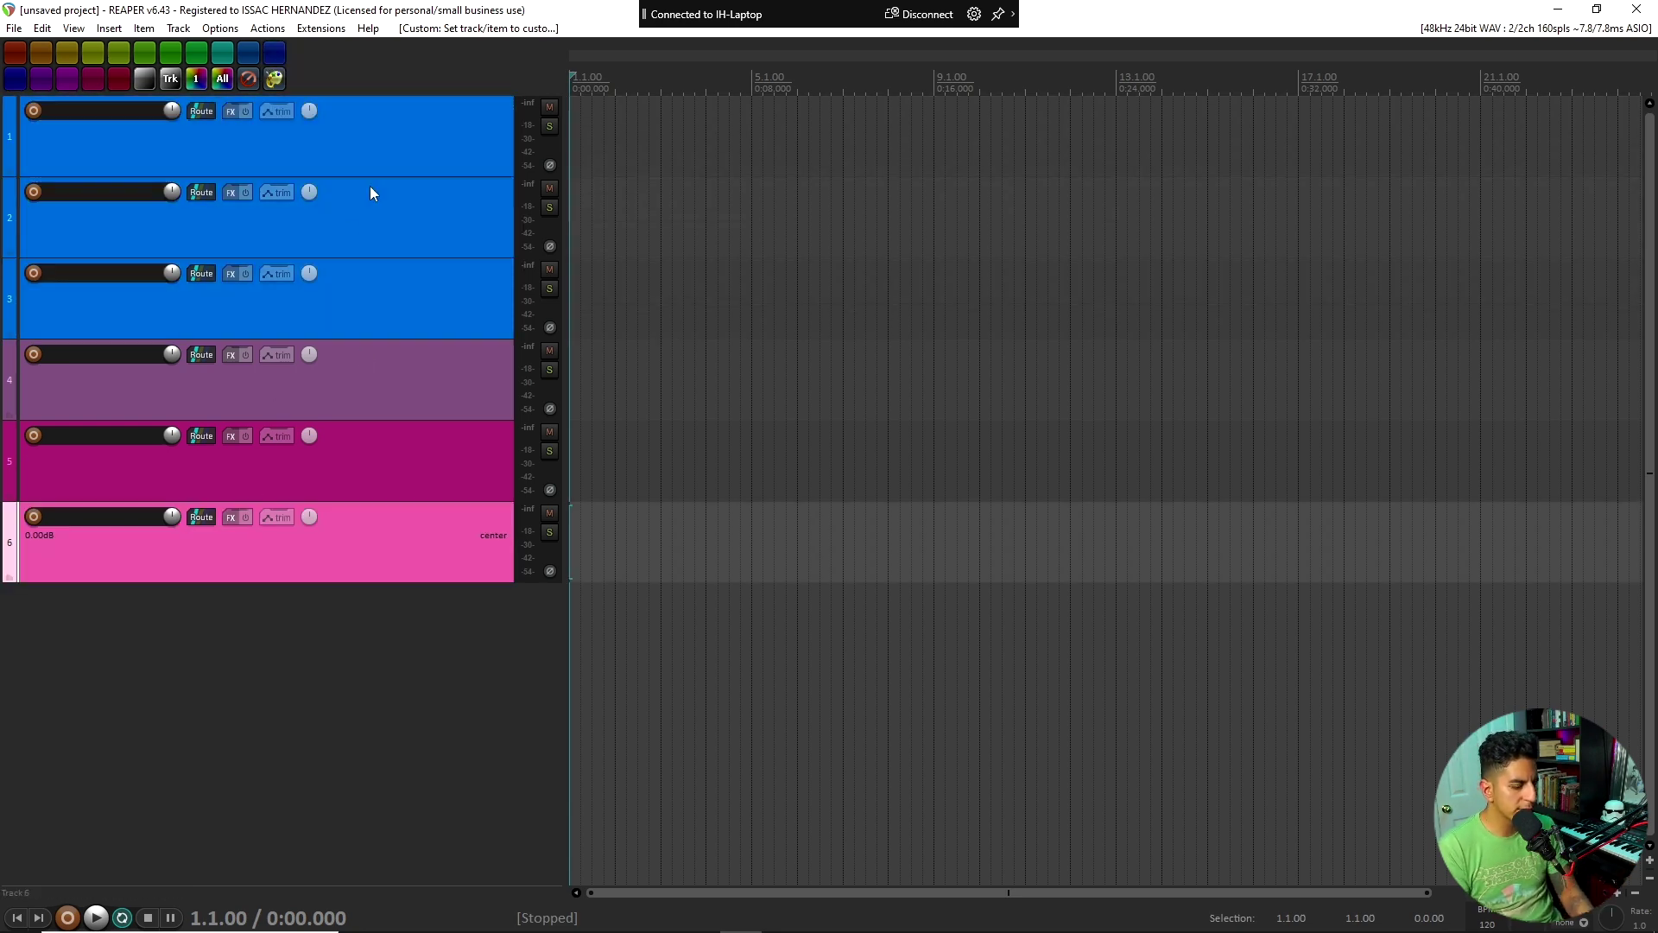
# Select all six tracks, apply a toolbar color to them and reset them to the default color.
pyautogui.hotkey('ctrl', 'a')
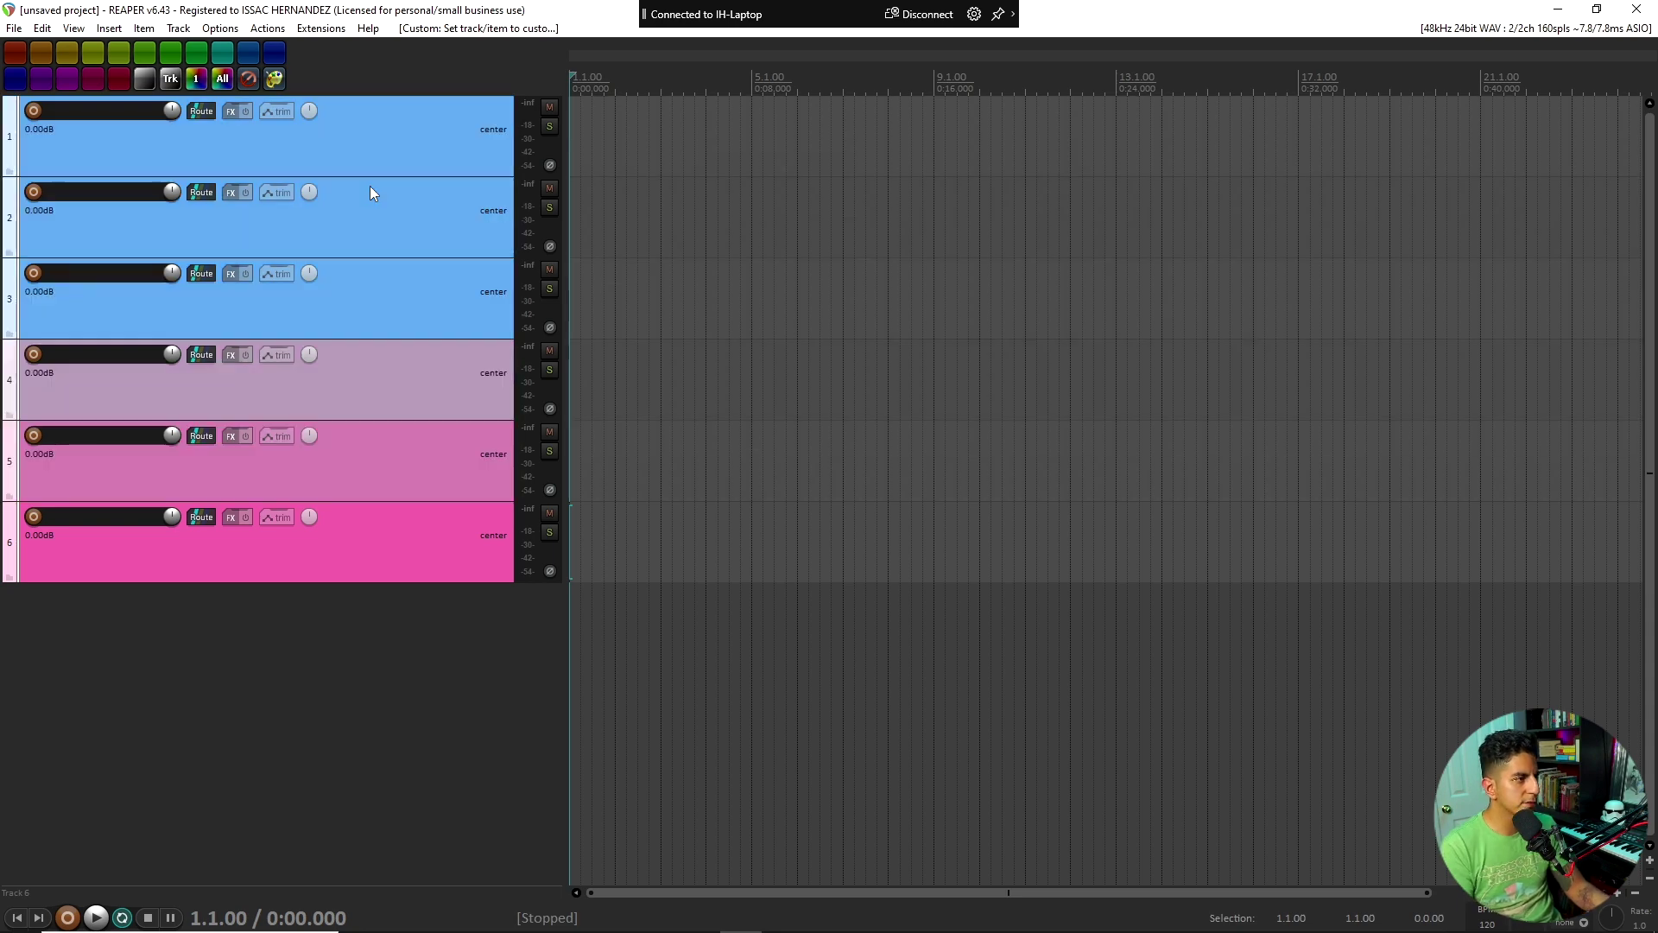
pyautogui.click(223, 55)
pyautogui.click(236, 76)
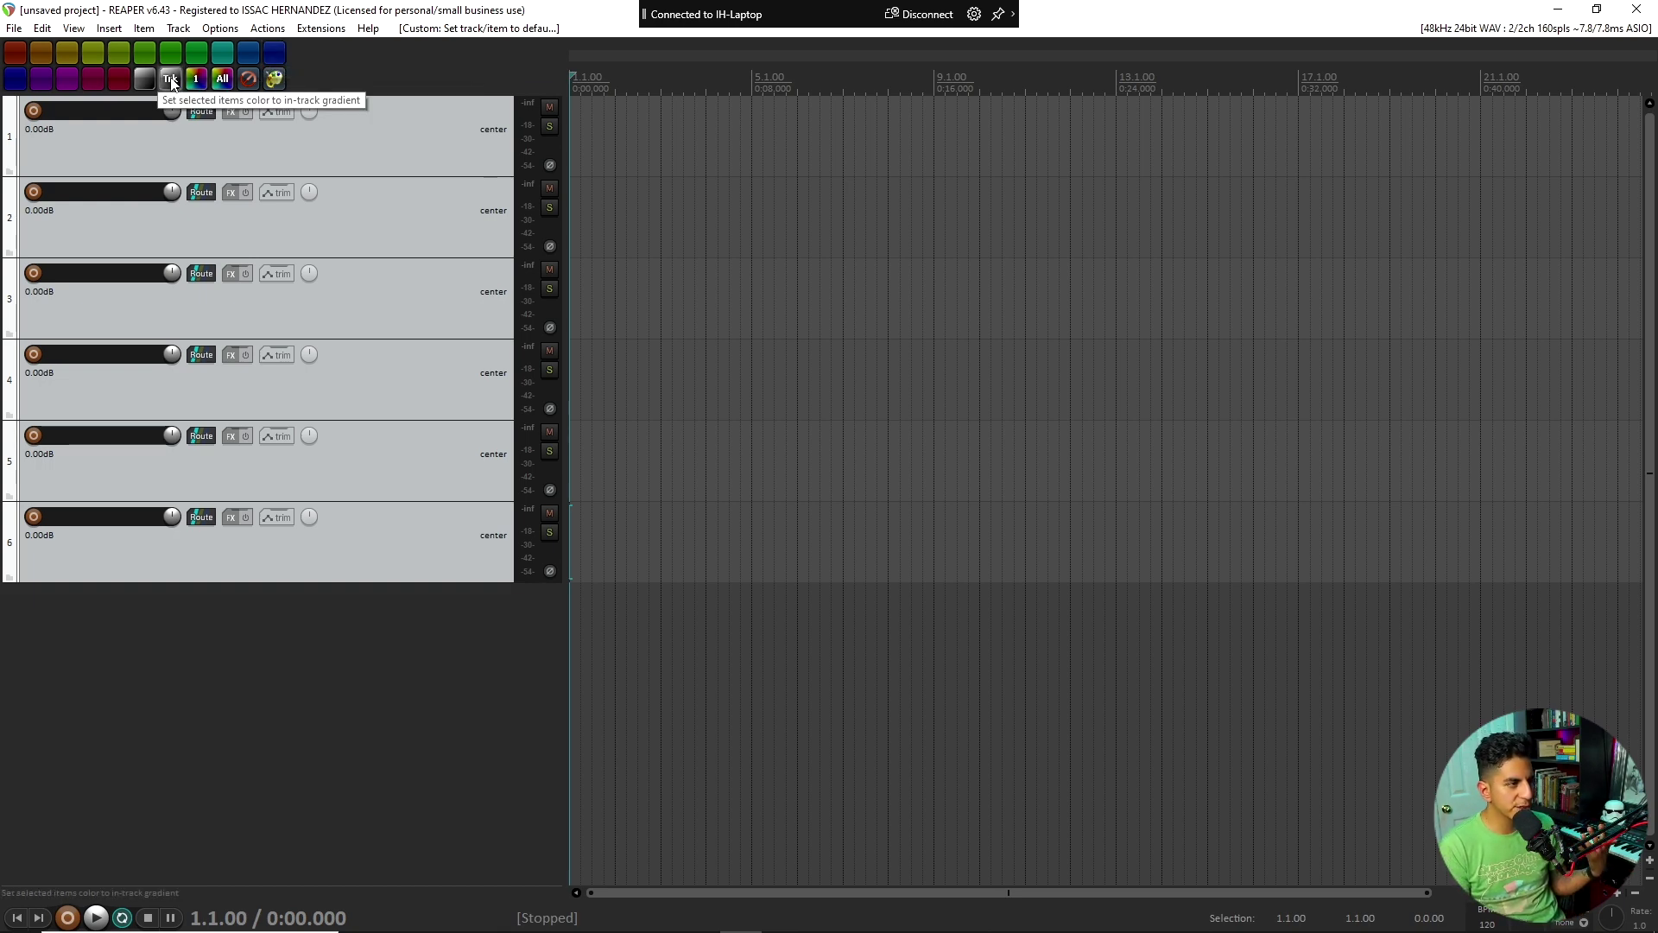
pyautogui.hotkey('ctrl', 'a')
pyautogui.click(249, 81)
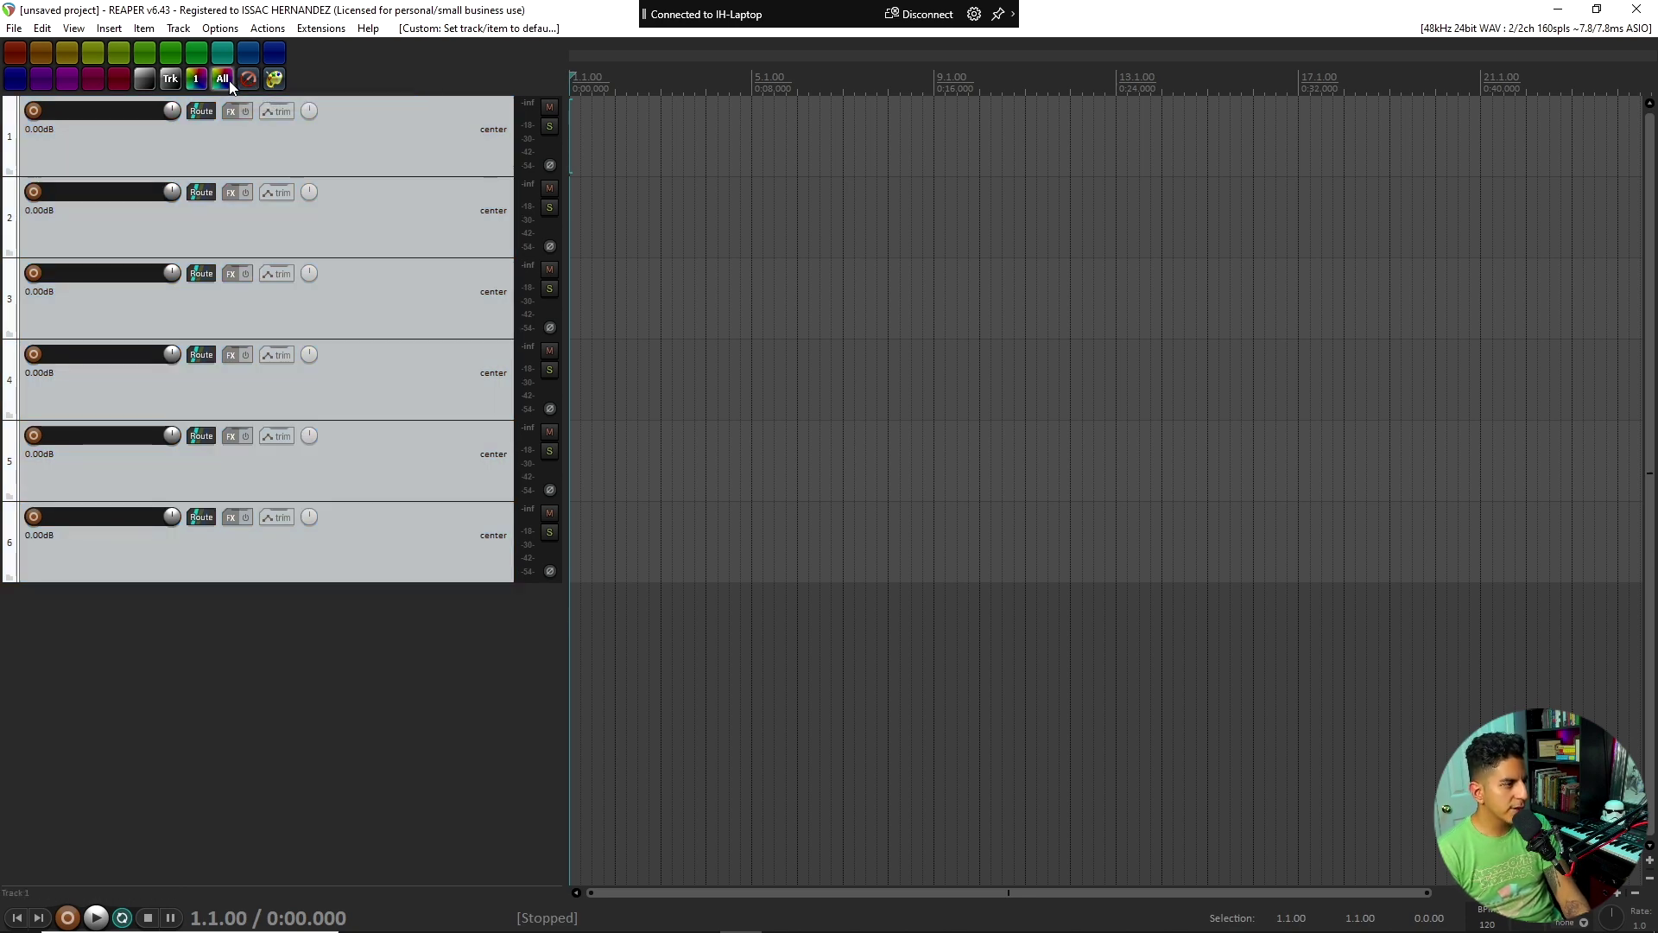
# Try the random color options on all selected tracks, and recolor them with the color gradient.
pyautogui.click(229, 83)
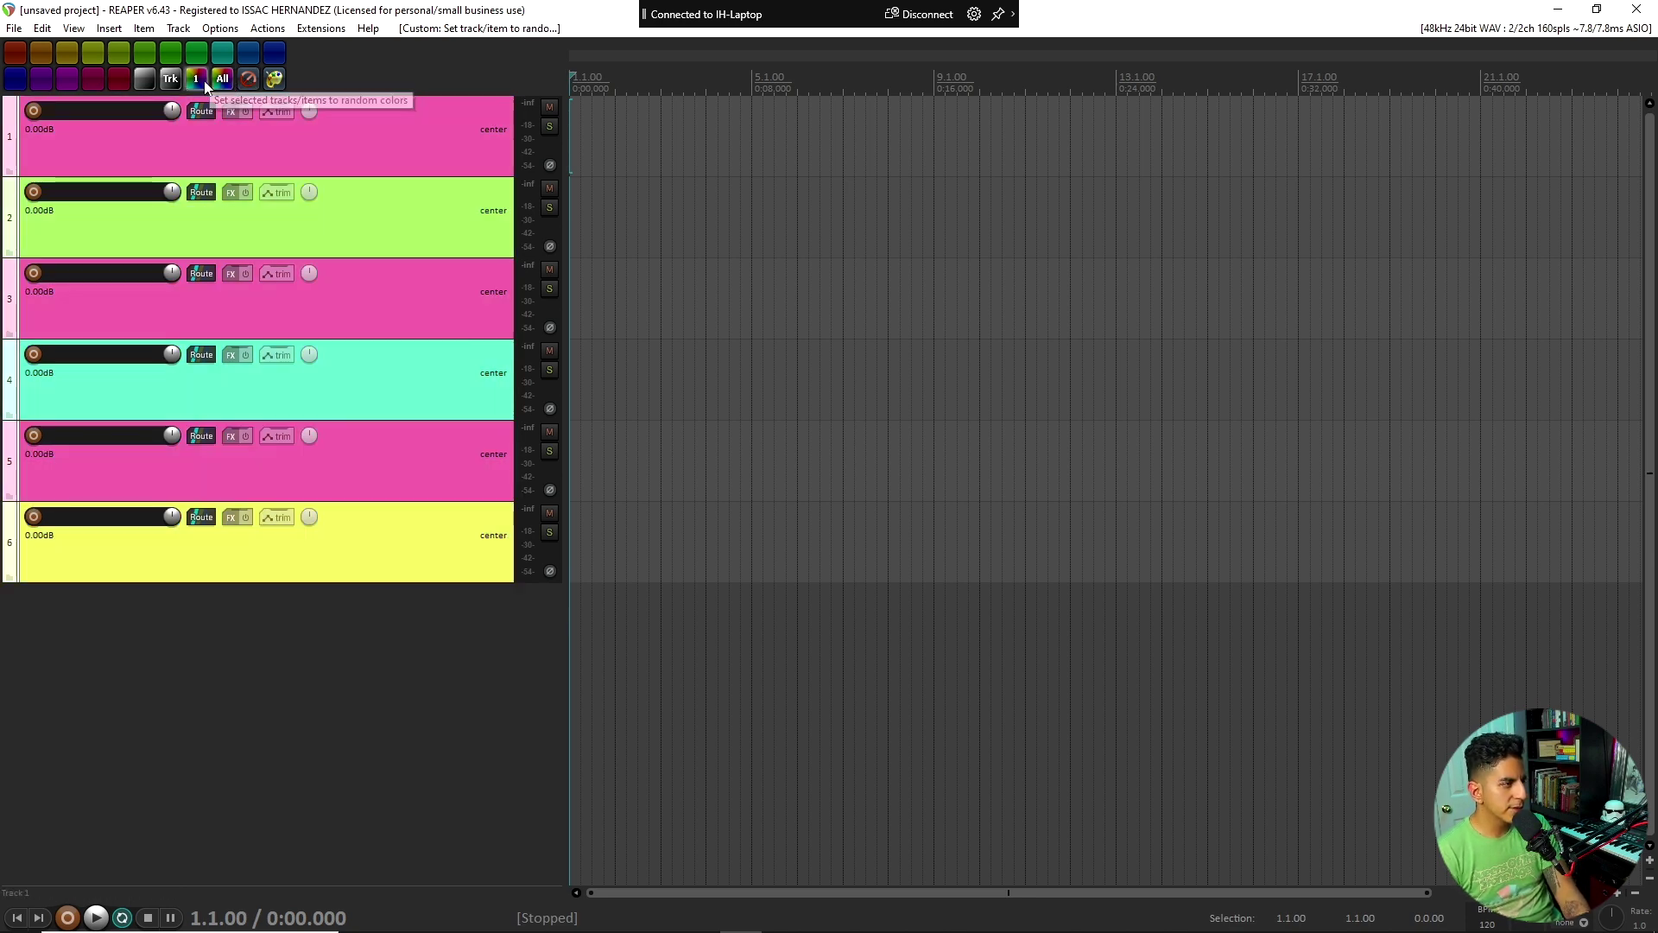
pyautogui.click(205, 84)
pyautogui.click(145, 81)
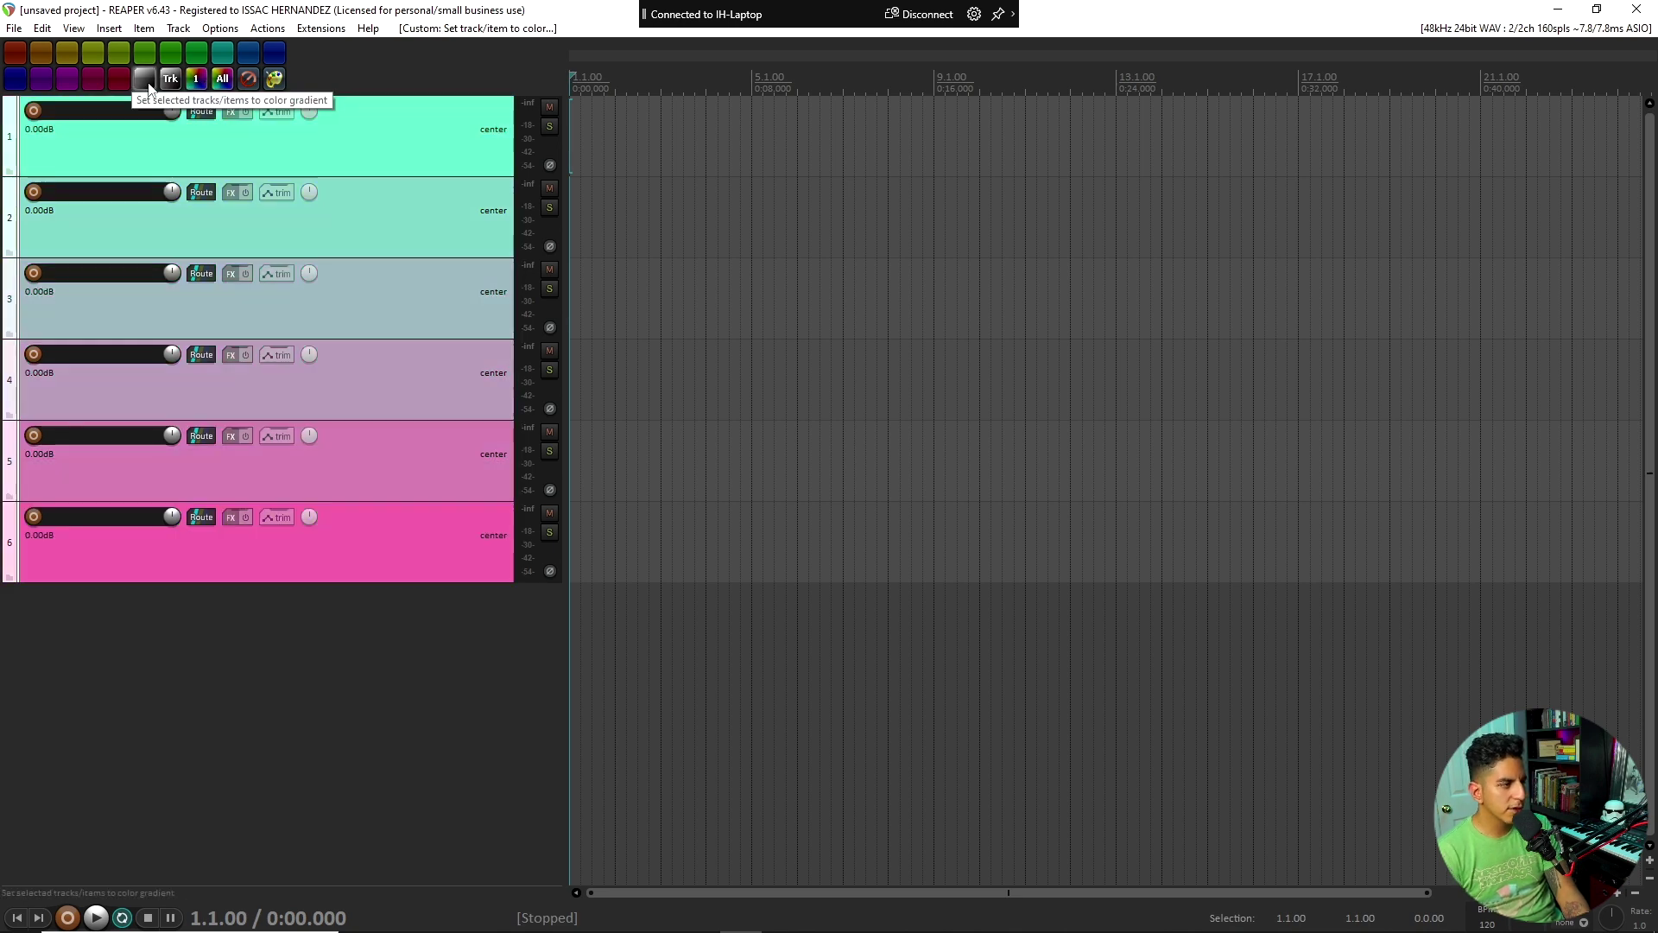
# Open SWS Color Management and load the color set ED Toolbar Colorset PC.SWSColor from the ColorThemes folder.
pyautogui.click(273, 78)
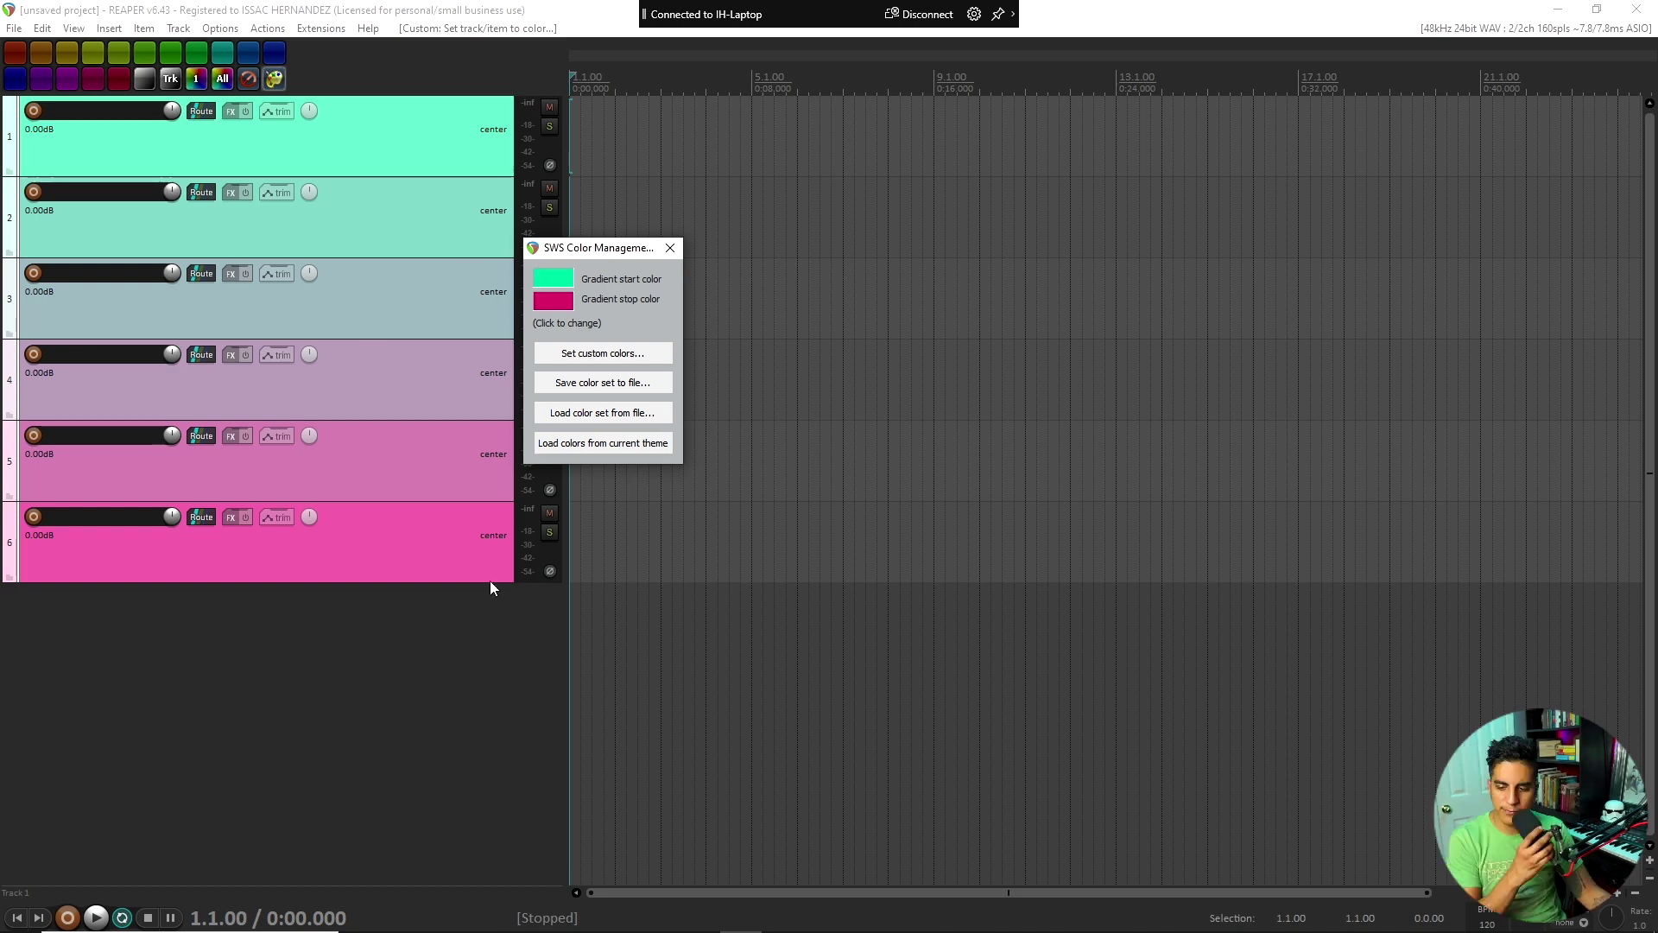
pyautogui.click(546, 626)
pyautogui.click(592, 385)
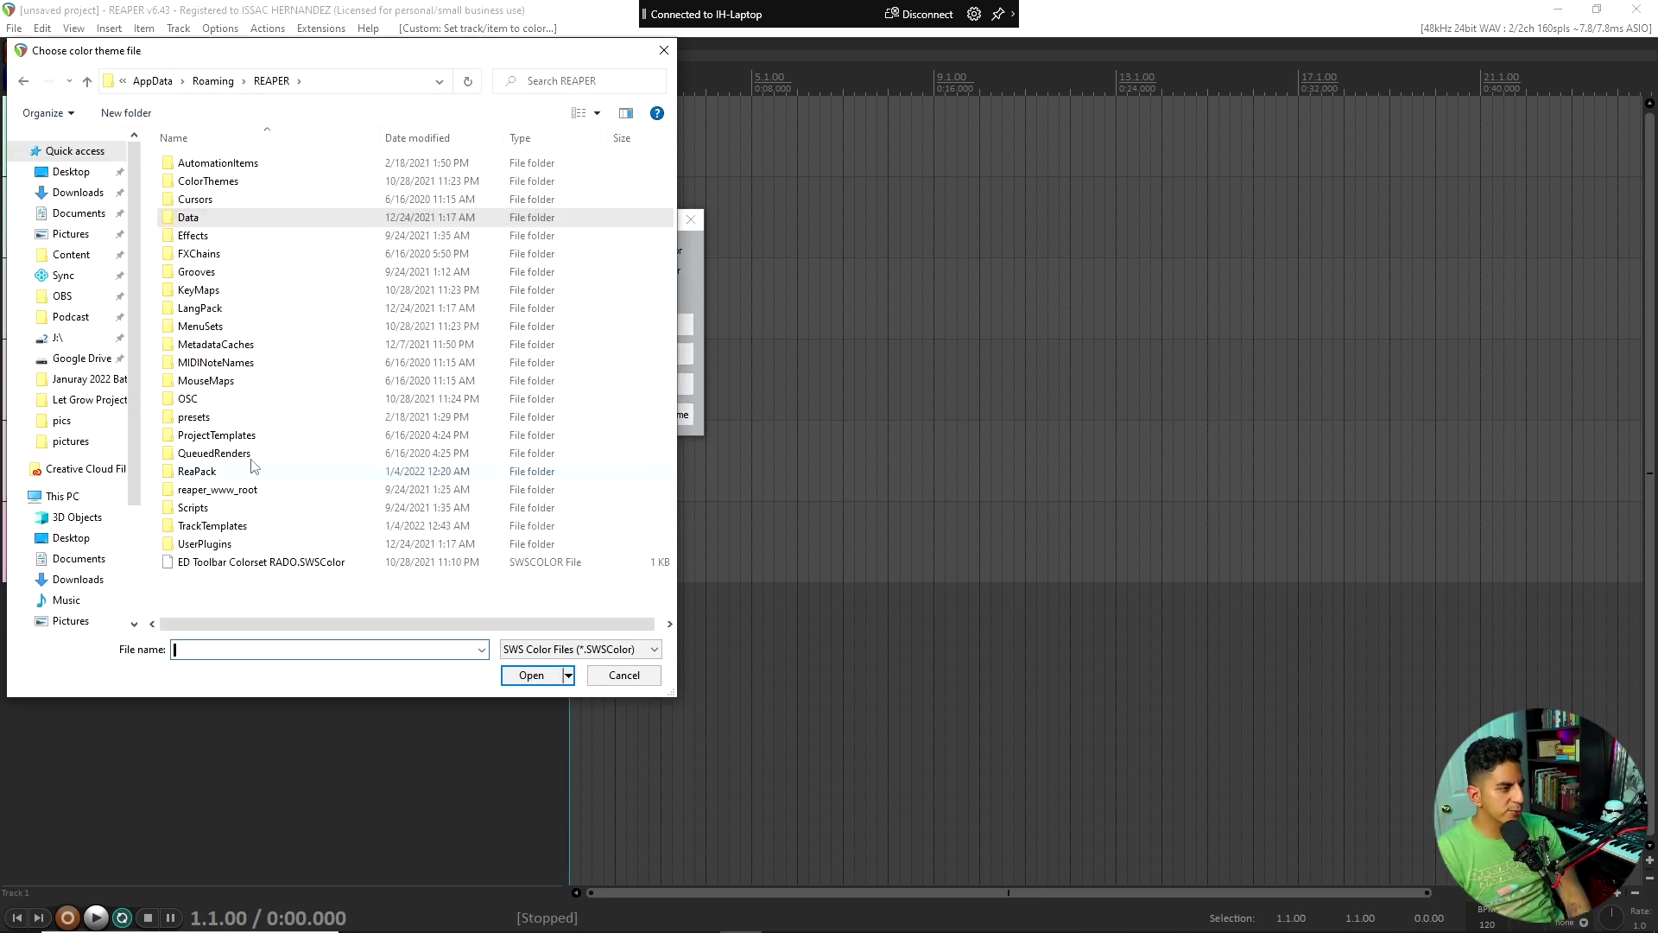
pyautogui.doubleClick(211, 182)
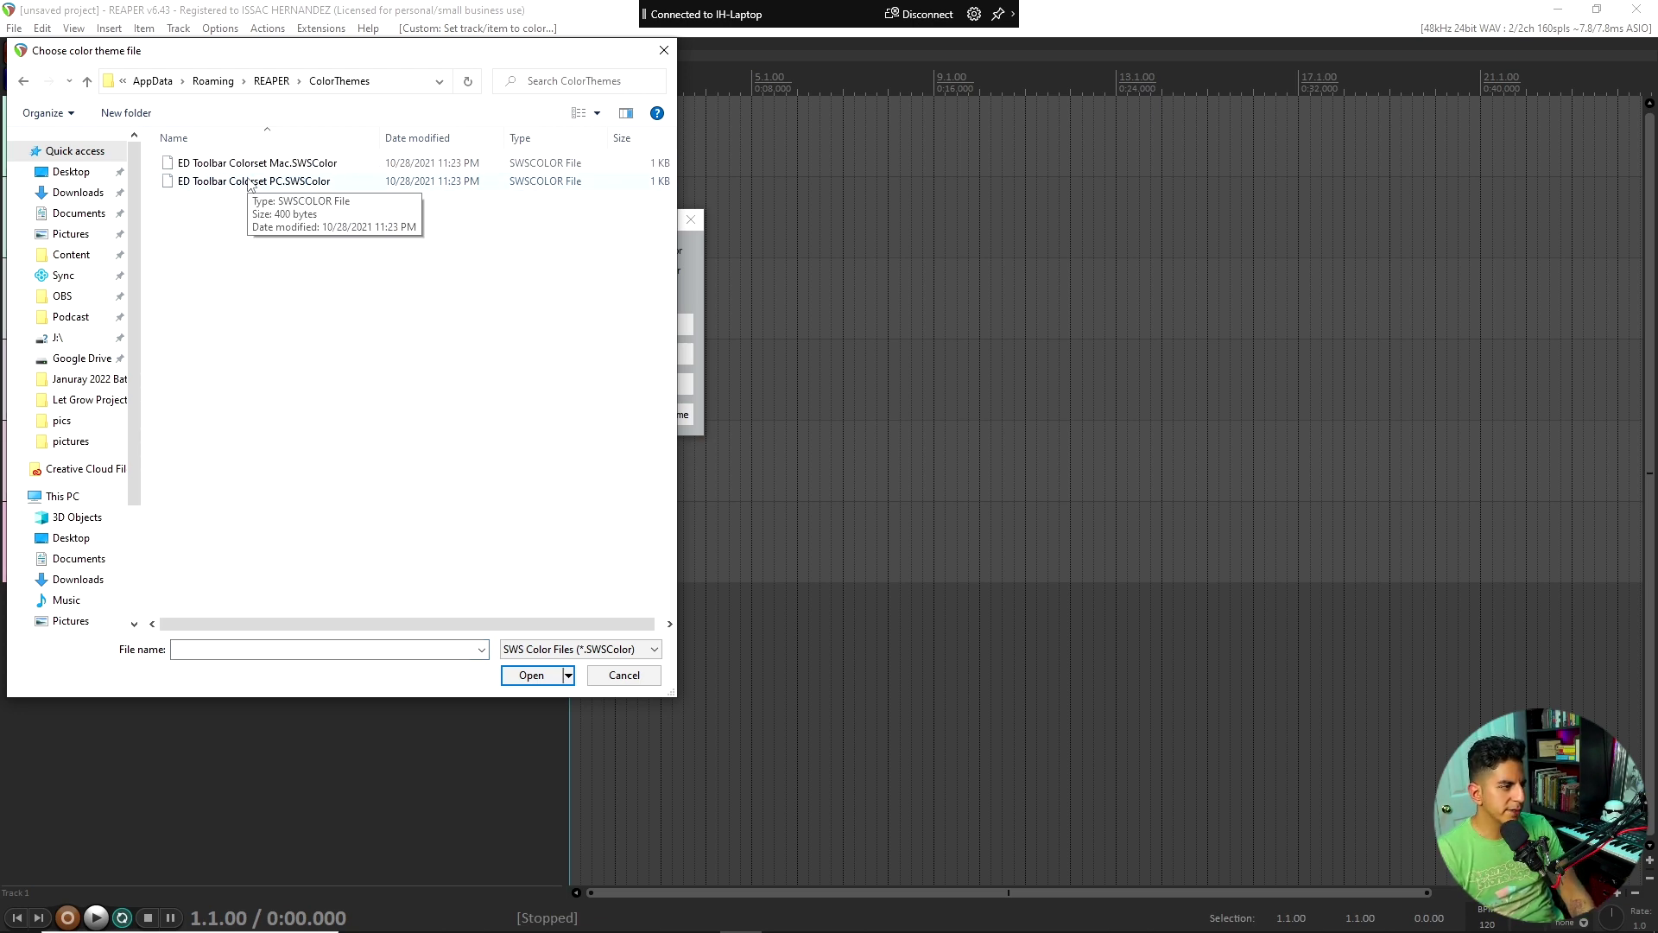
pyautogui.click(248, 181)
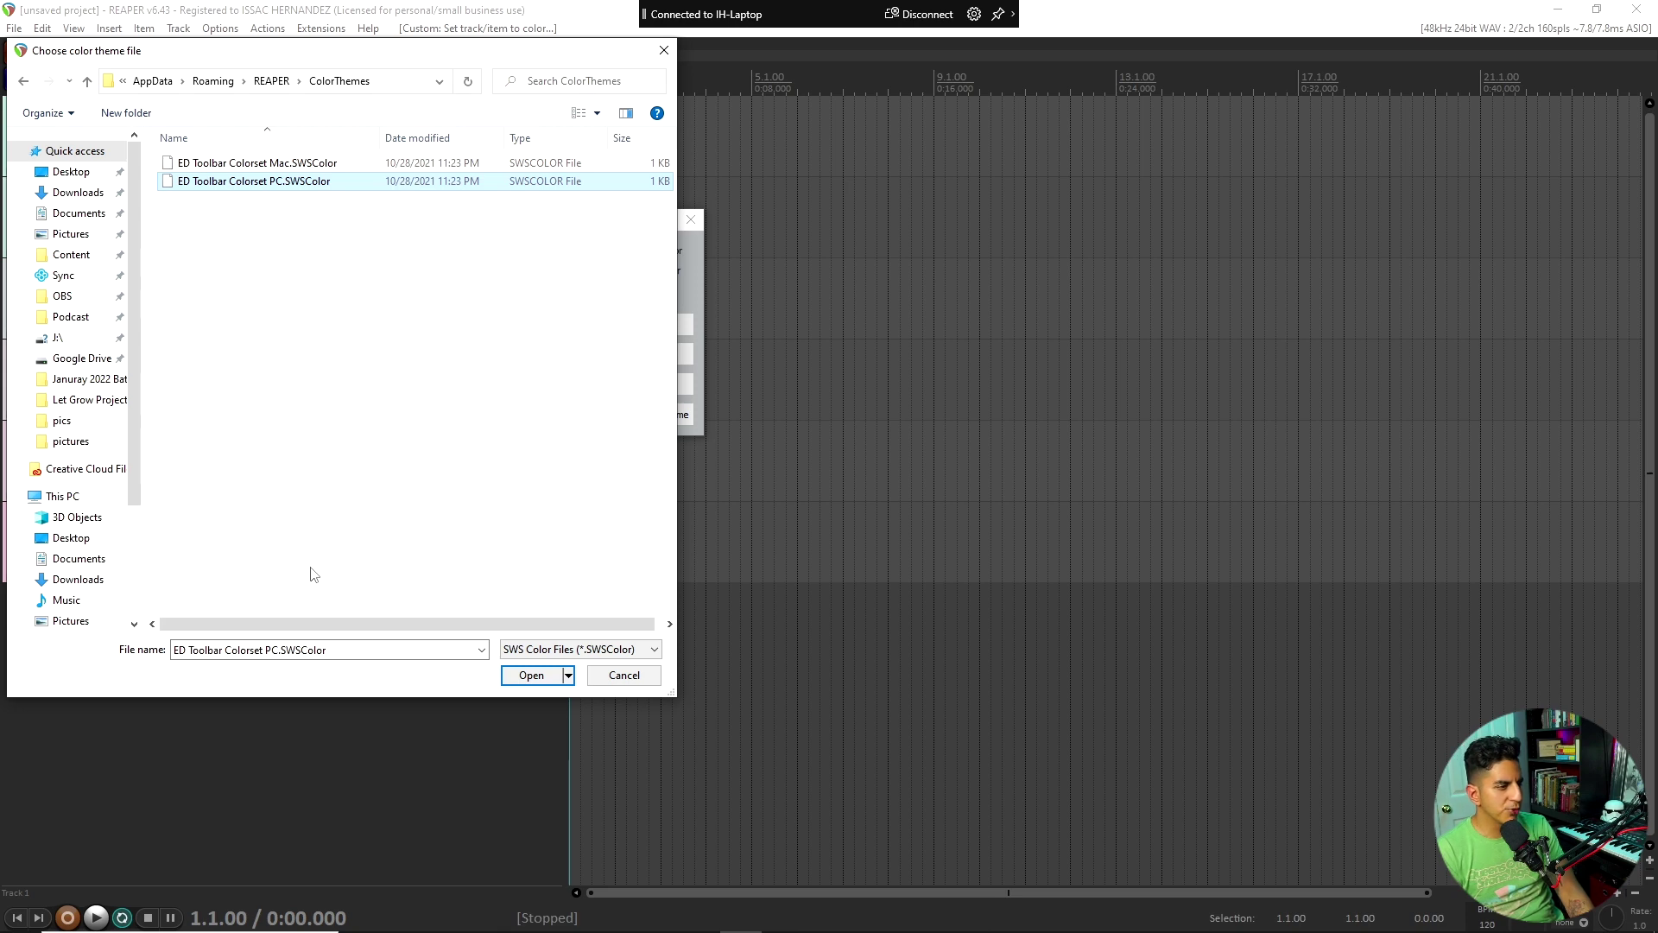
pyautogui.click(558, 677)
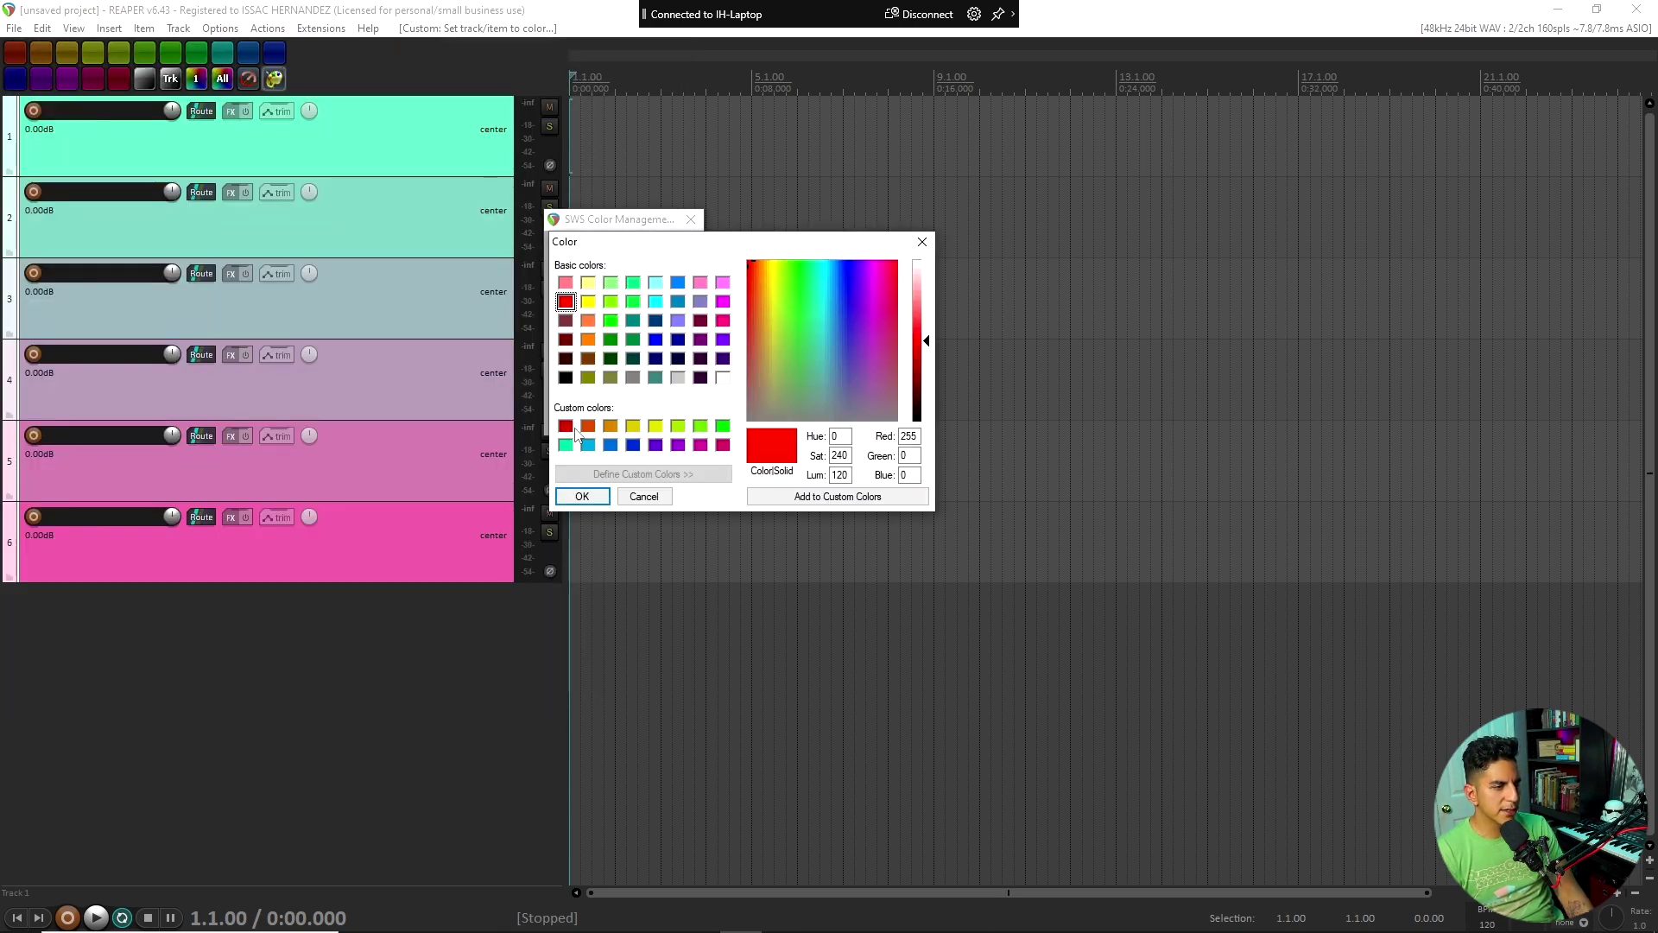